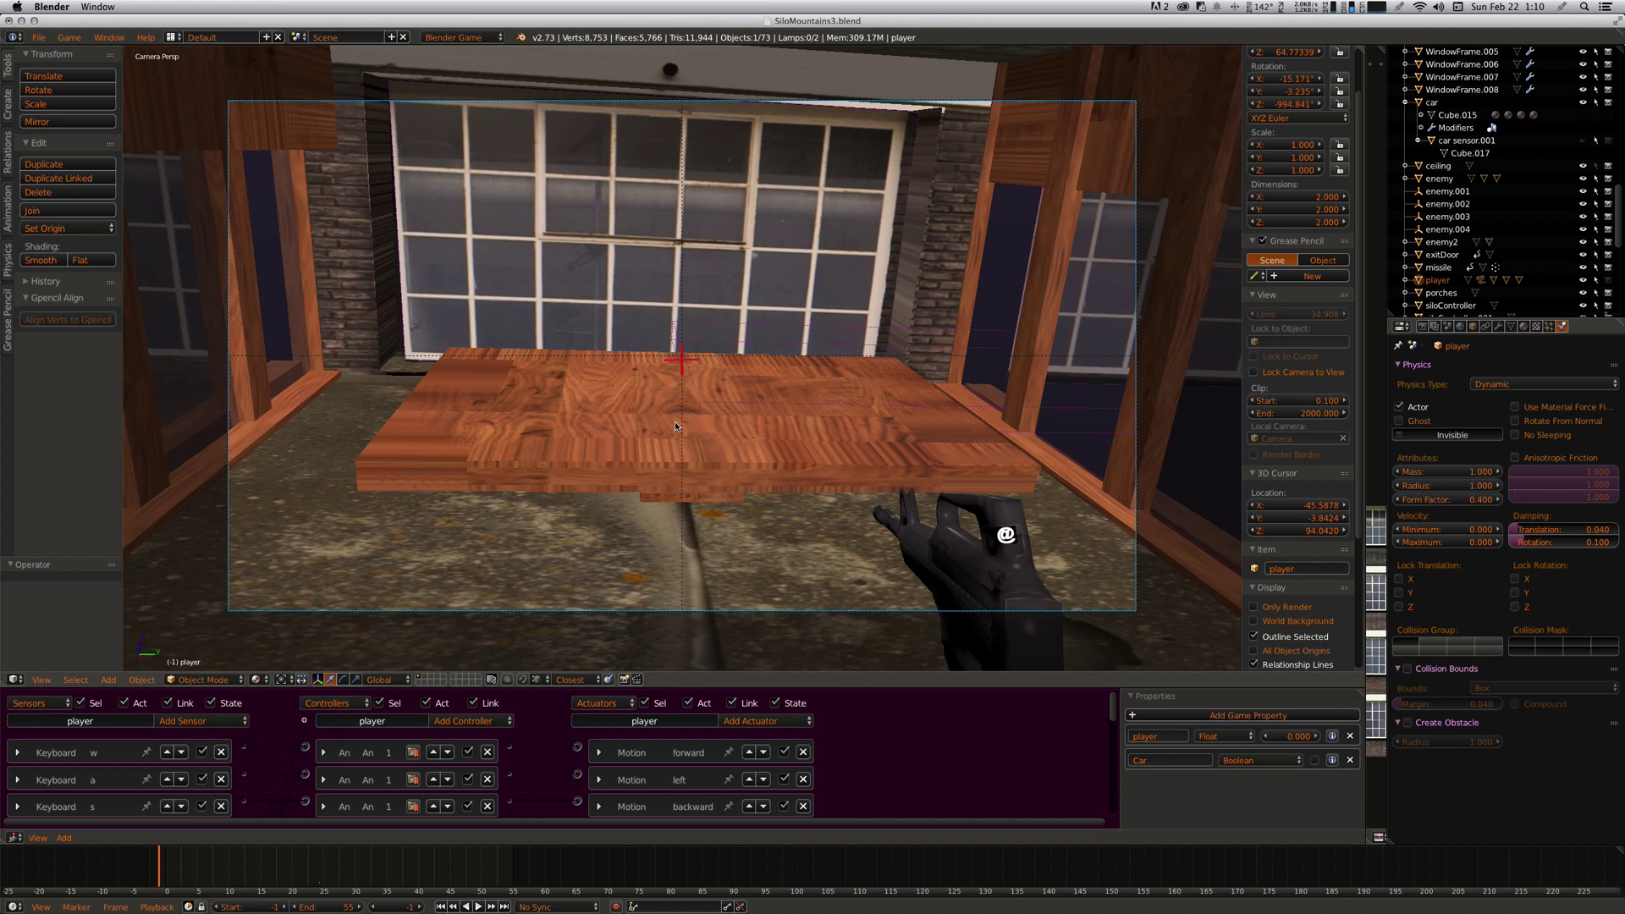
- Run the game, shoot the large window and walk forward to check how the glass breaks, then stop the game
key("p")
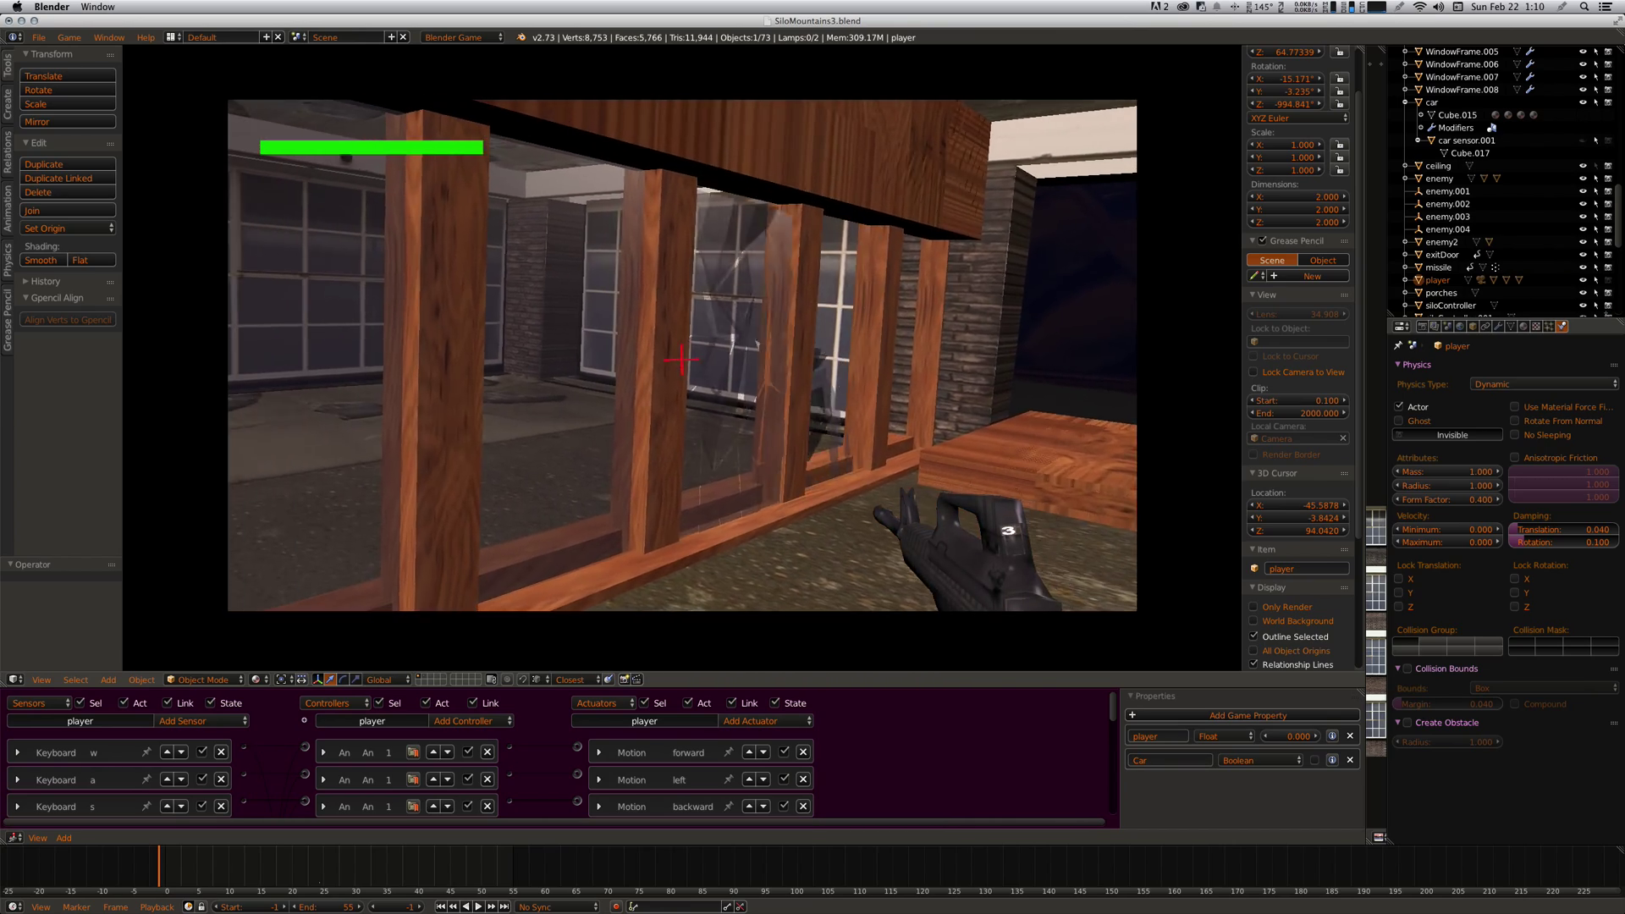
left_click(682, 360)
left_click(682, 360)
left_click(681, 360)
left_click(682, 360)
key("w")
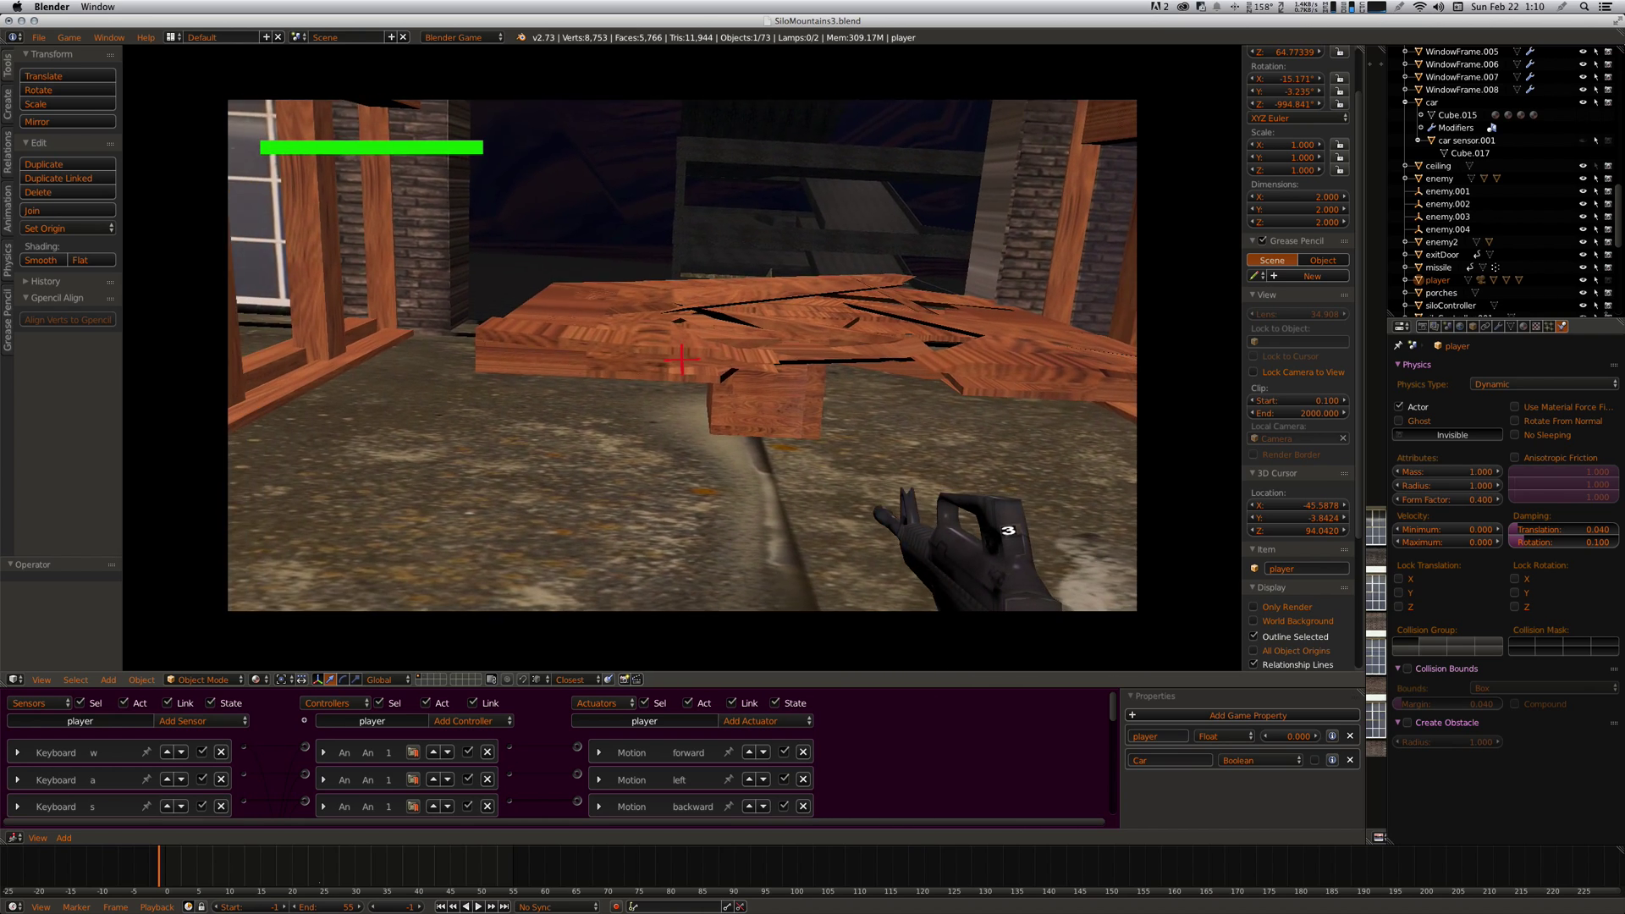
key("Escape")
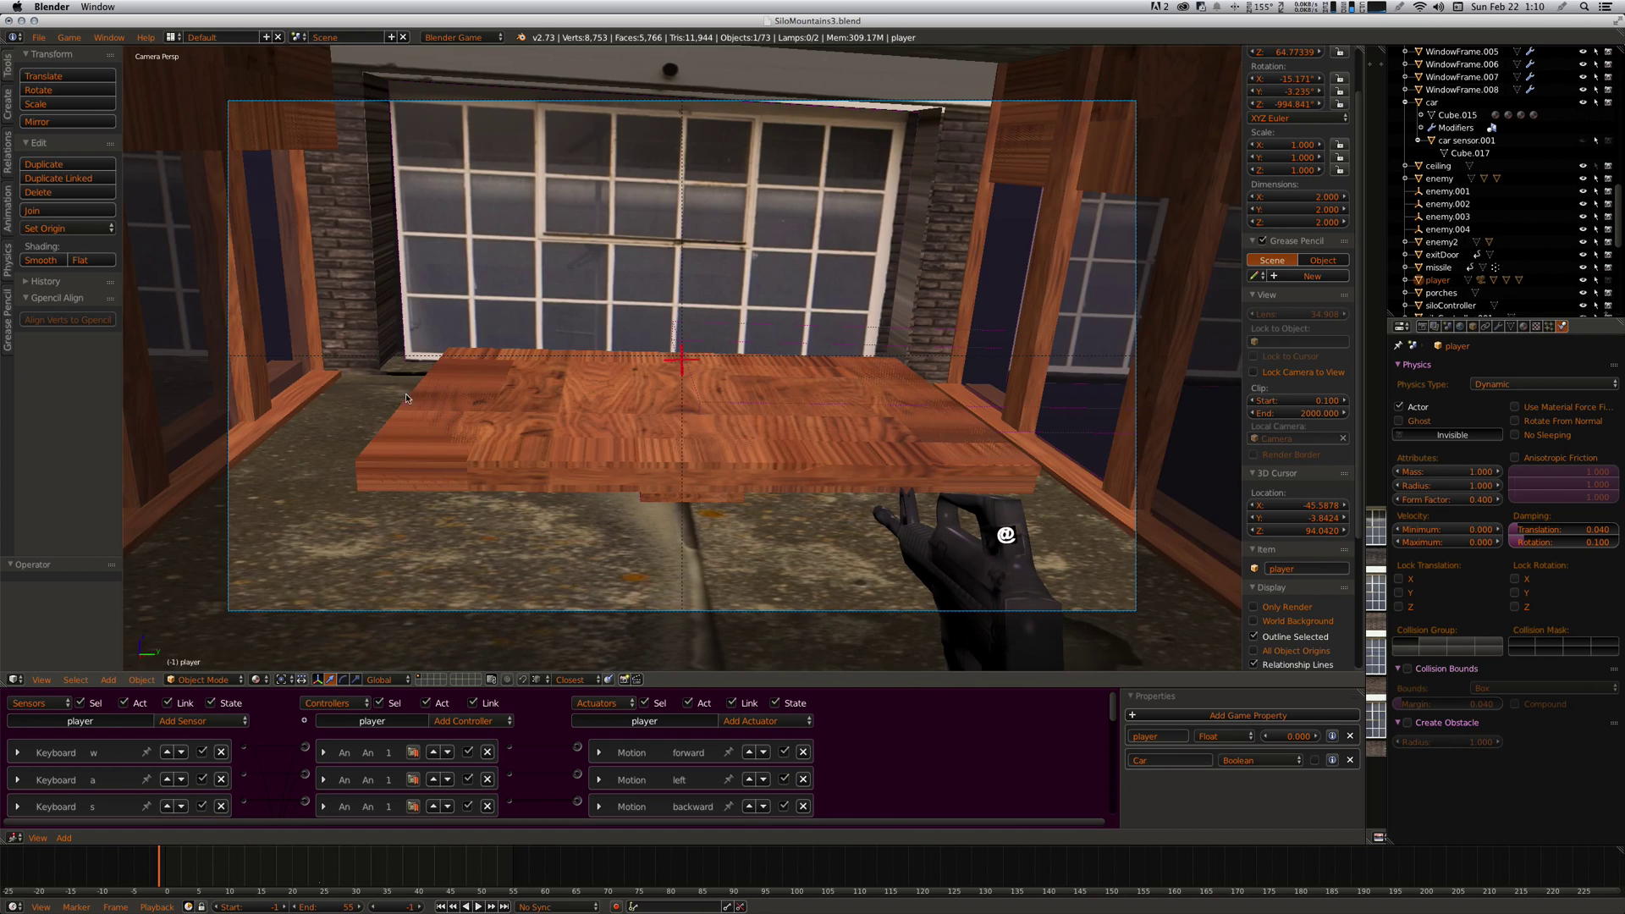
- Examine the large window's logic bricks, including its collision and property sensors and its action, sound and property actuators
right_click(494, 243)
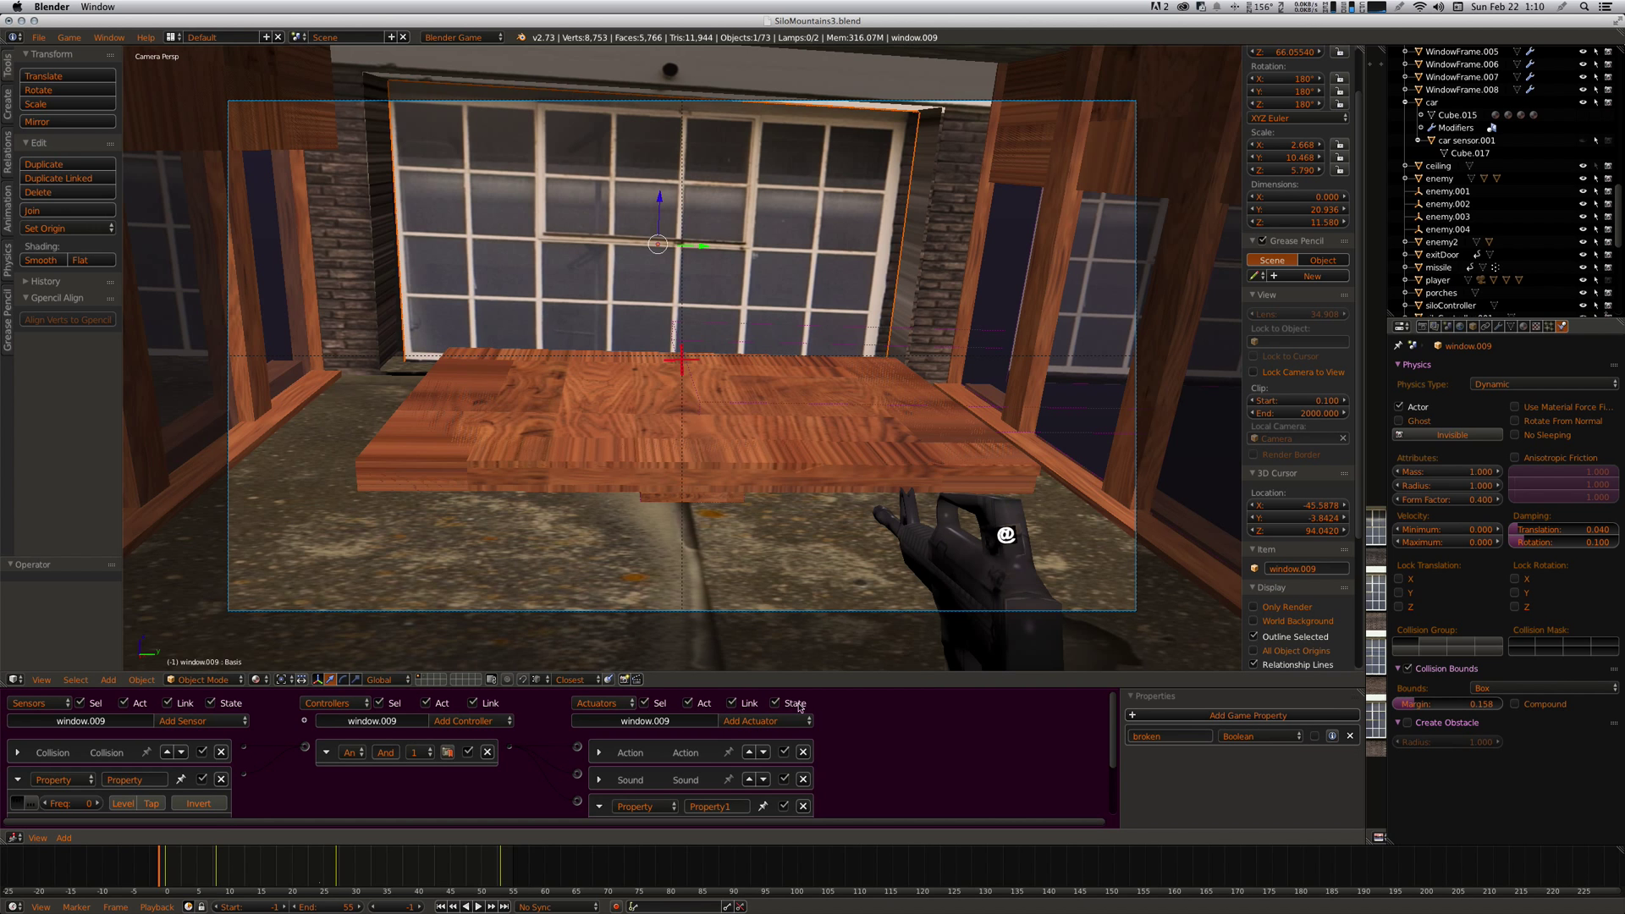
left_click_drag(828, 688, 814, 553)
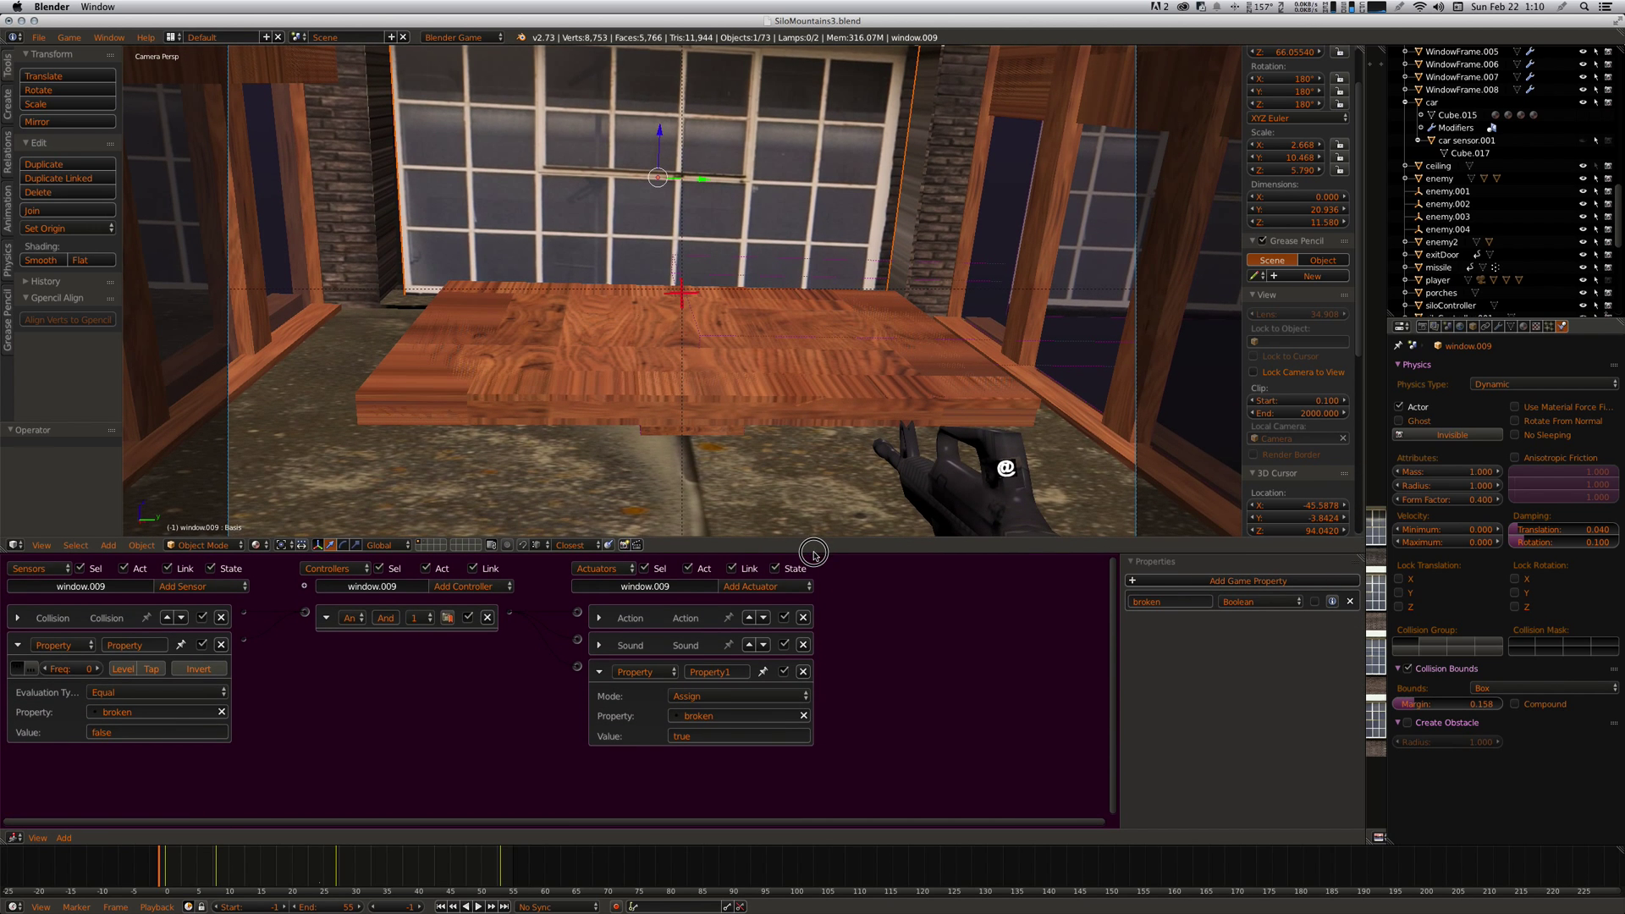
left_click(18, 619)
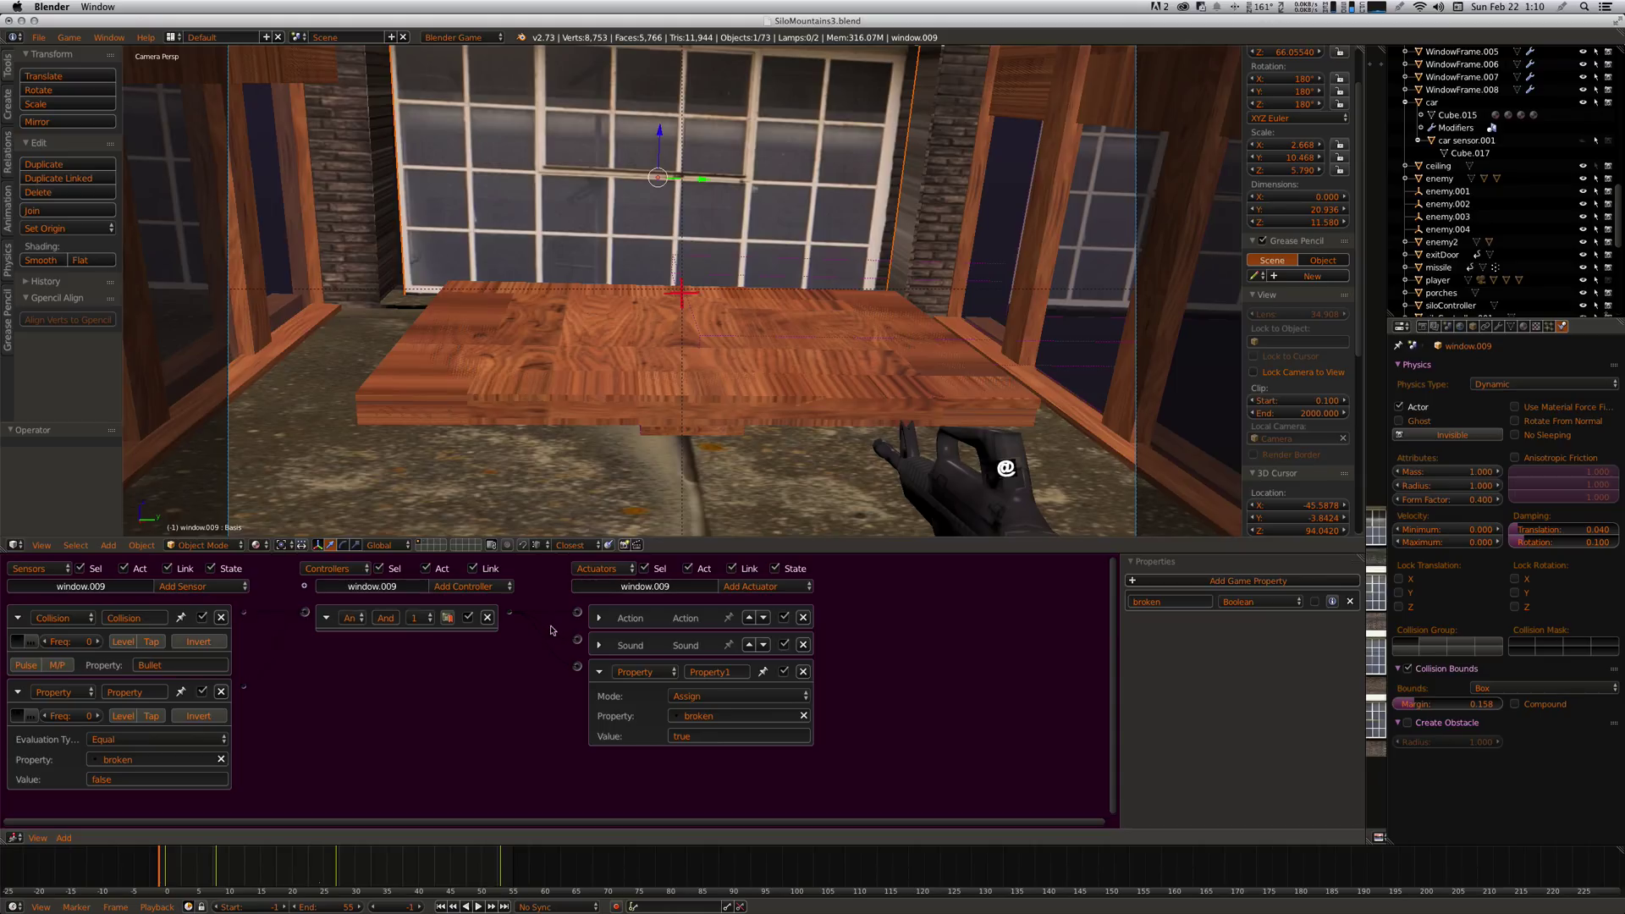
left_click(599, 618)
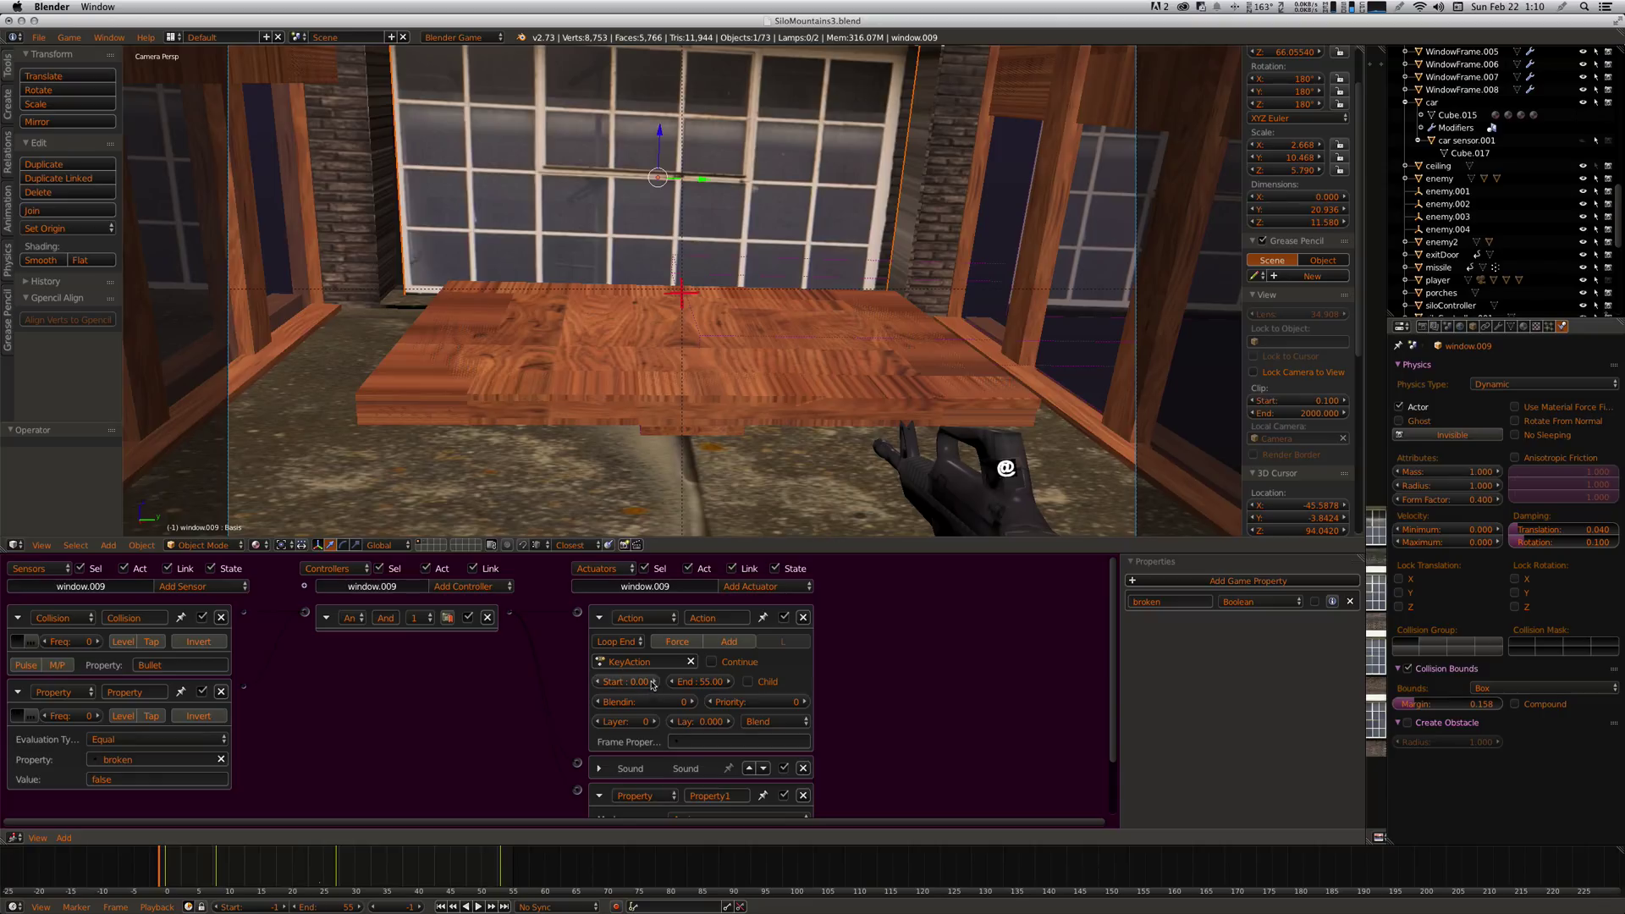
left_click(599, 619)
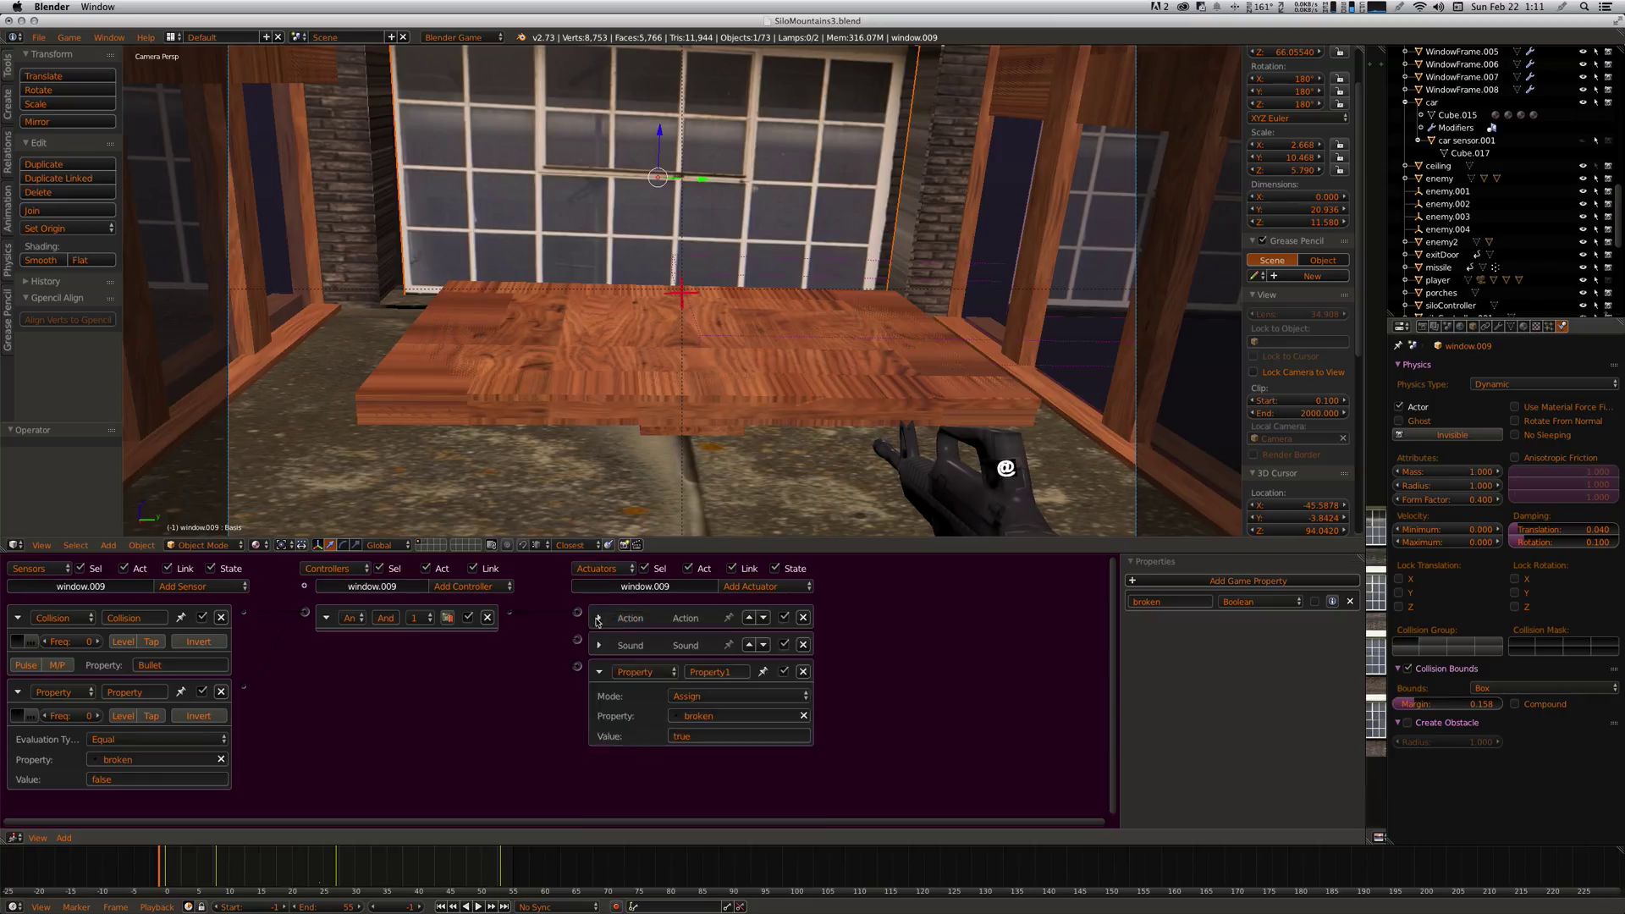
left_click(599, 646)
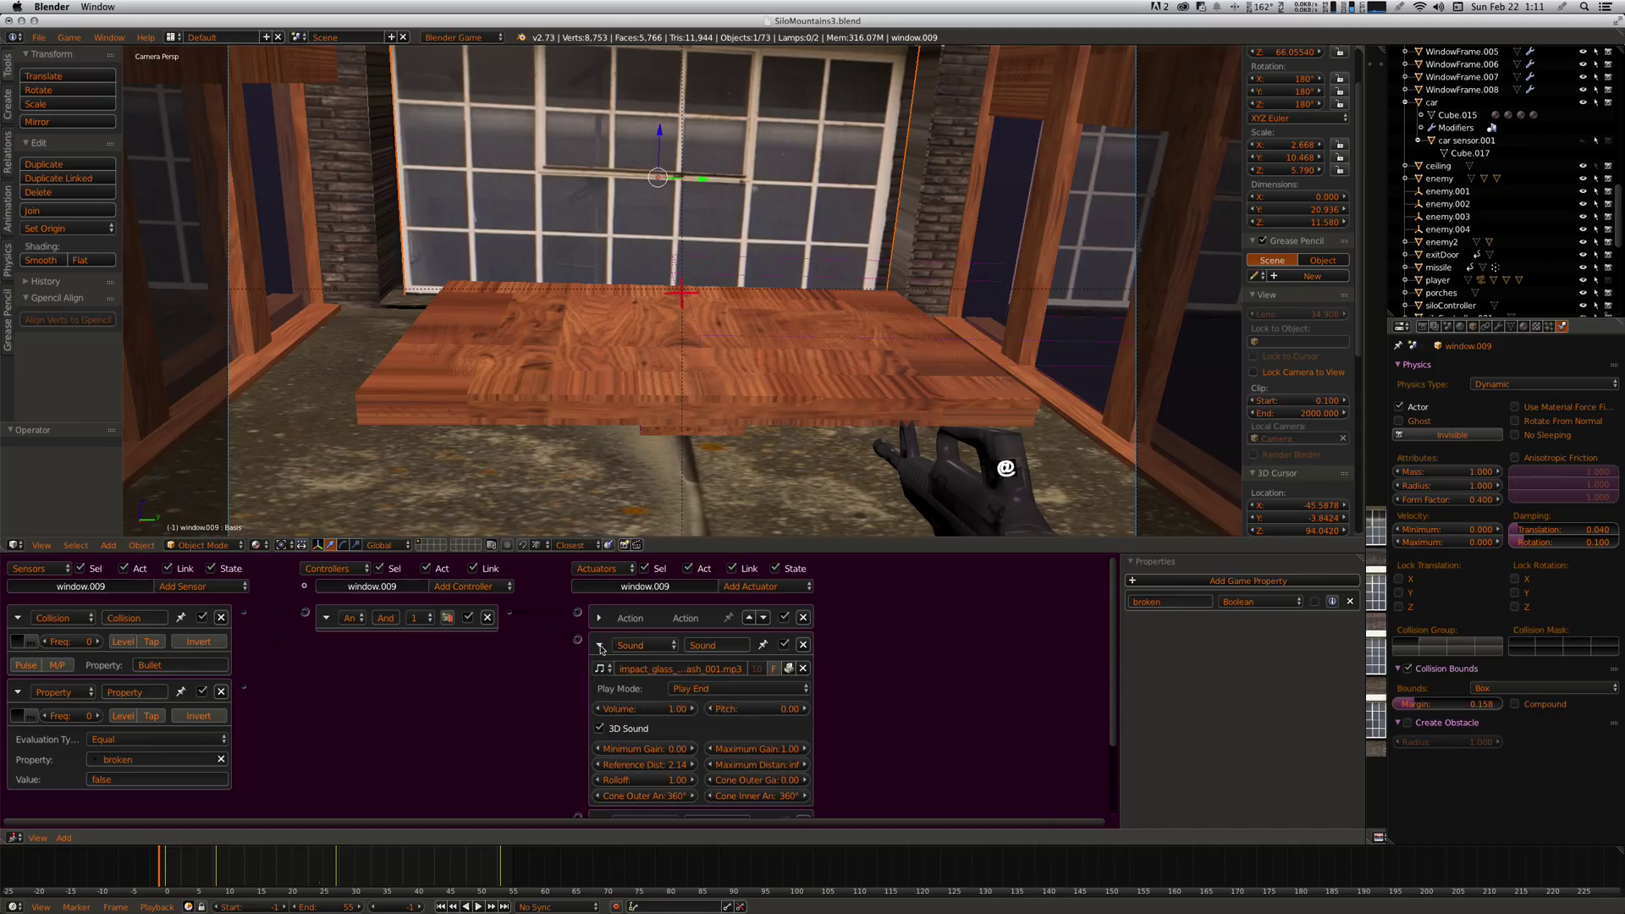
left_click(599, 645)
left_click(600, 646)
left_click(599, 646)
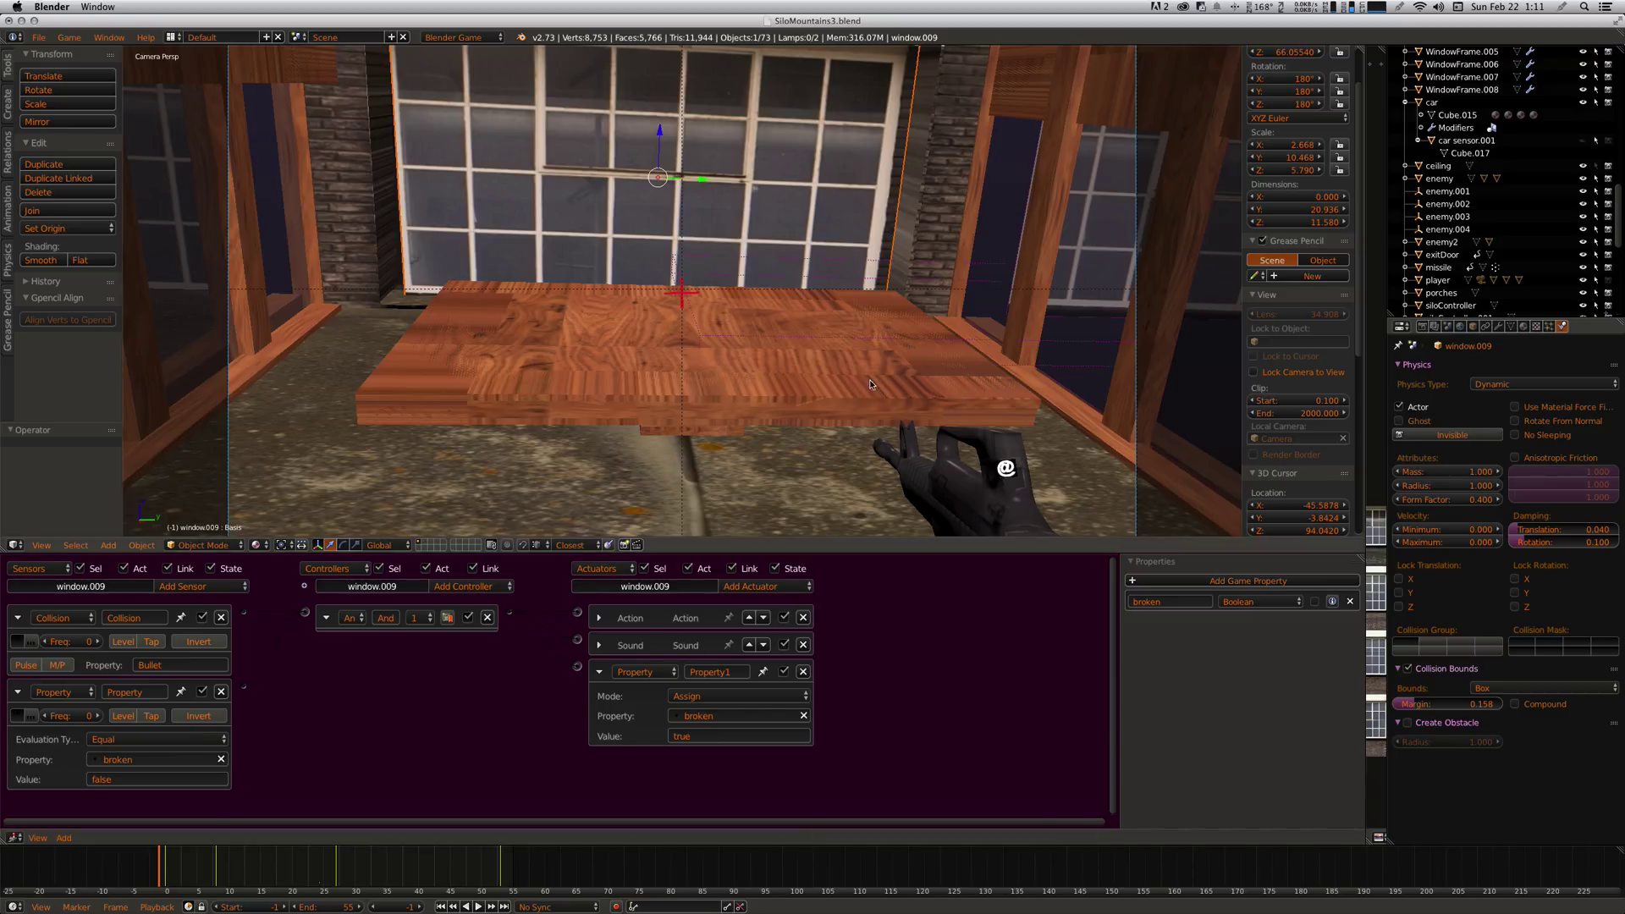
- Snap the player to a spot on the open ground beside the building and raise it about 1.88 units along Z
right_click(807, 398)
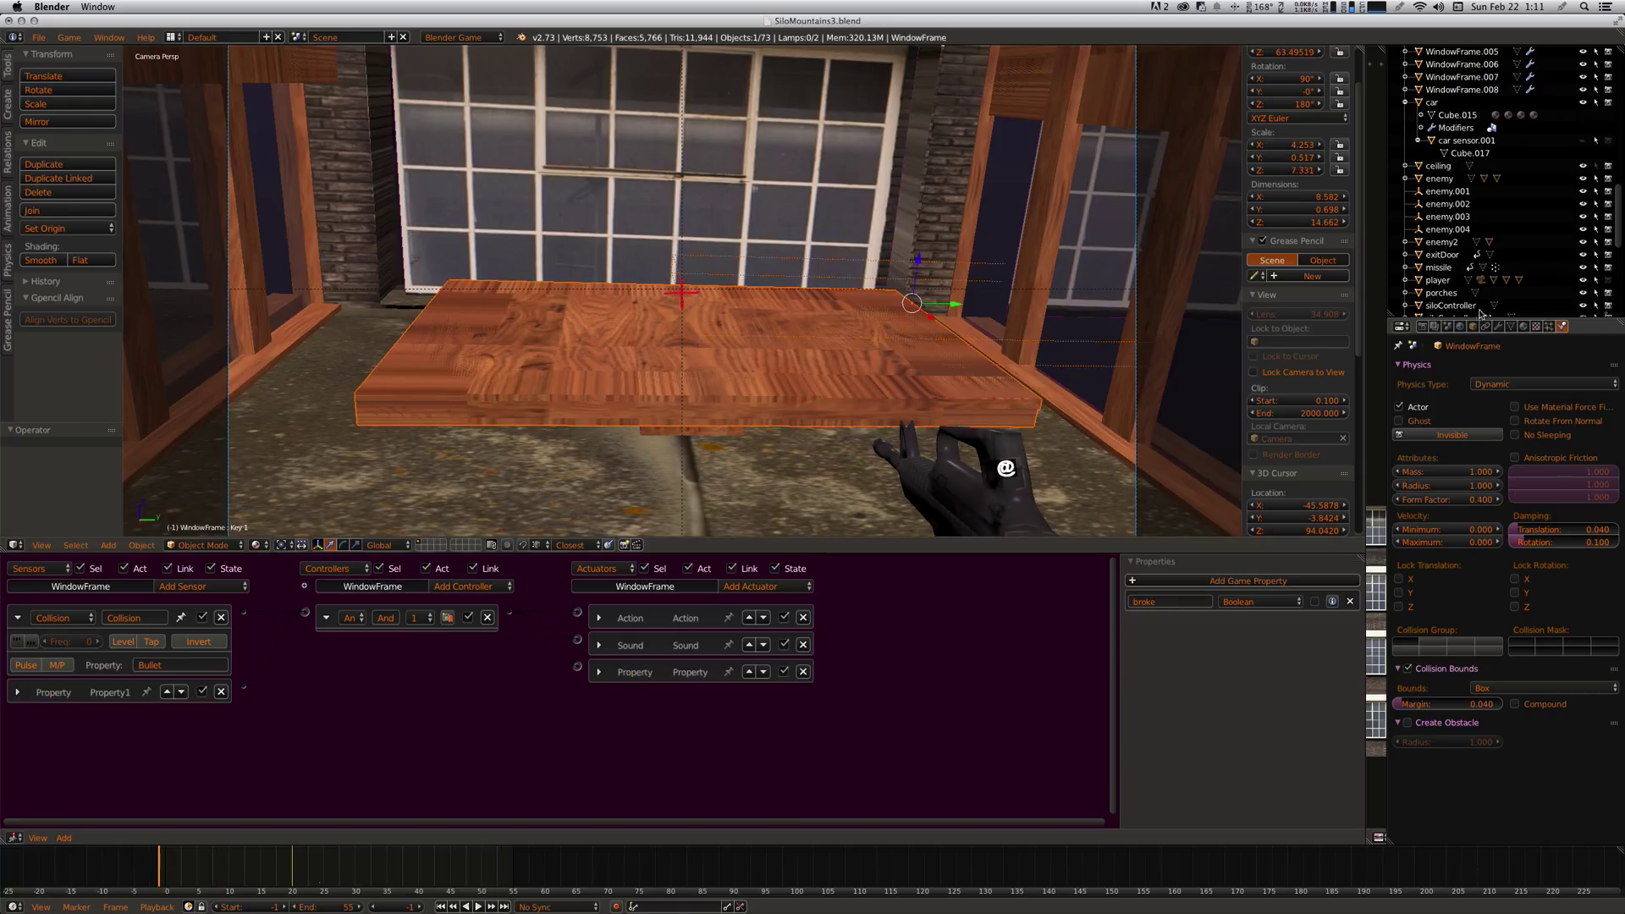
left_click(1438, 282)
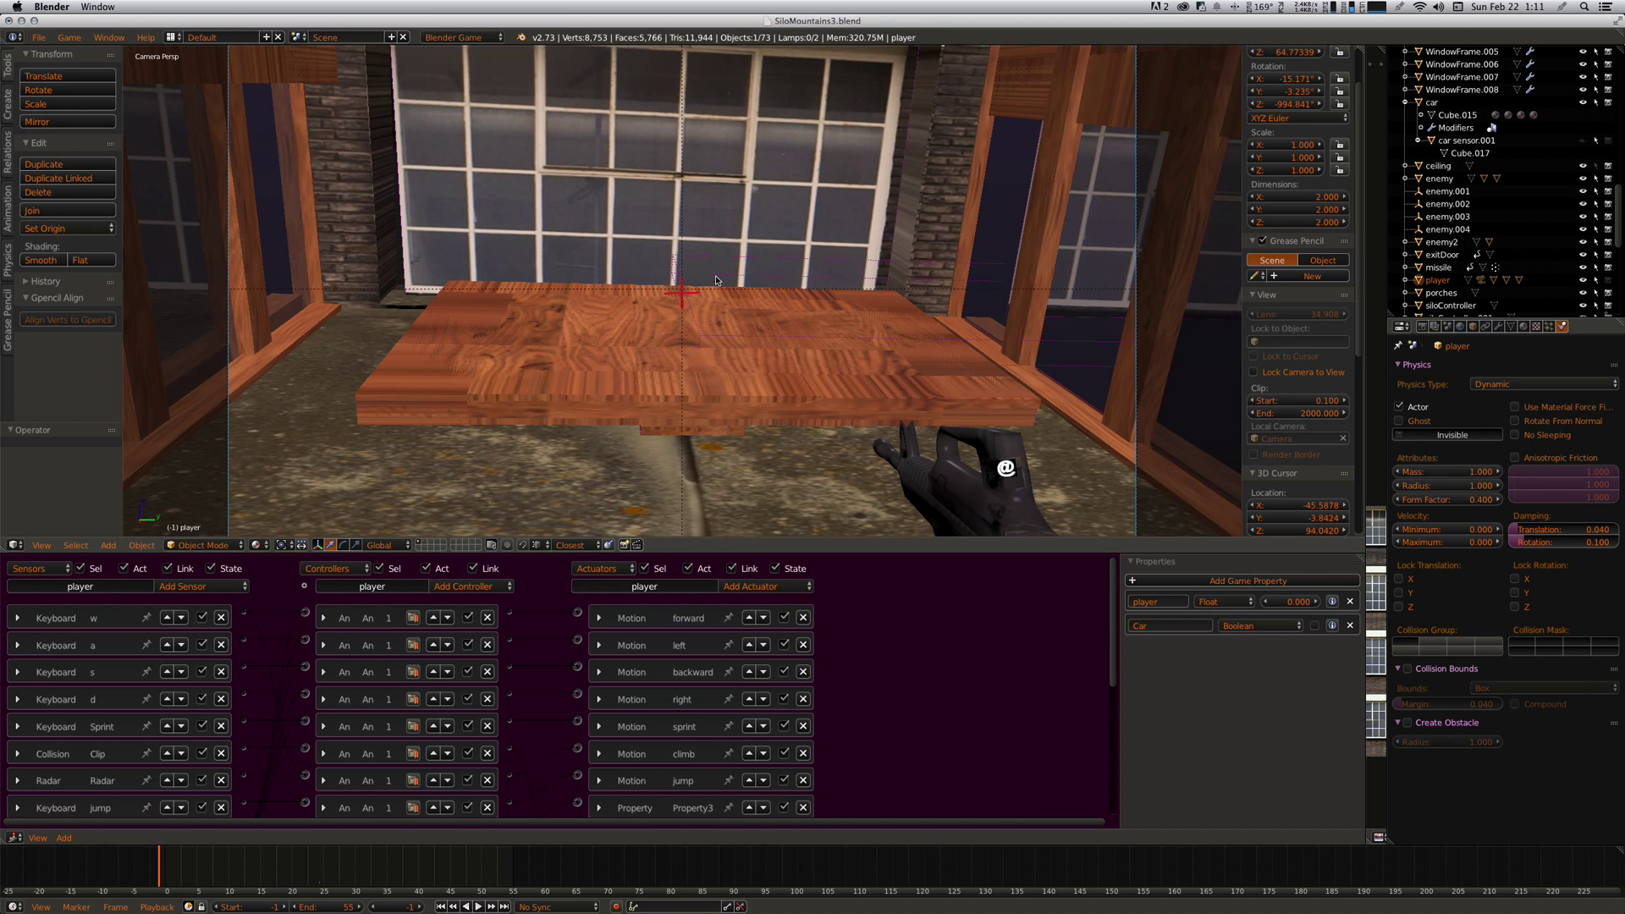
scroll(716, 281, "down", 5)
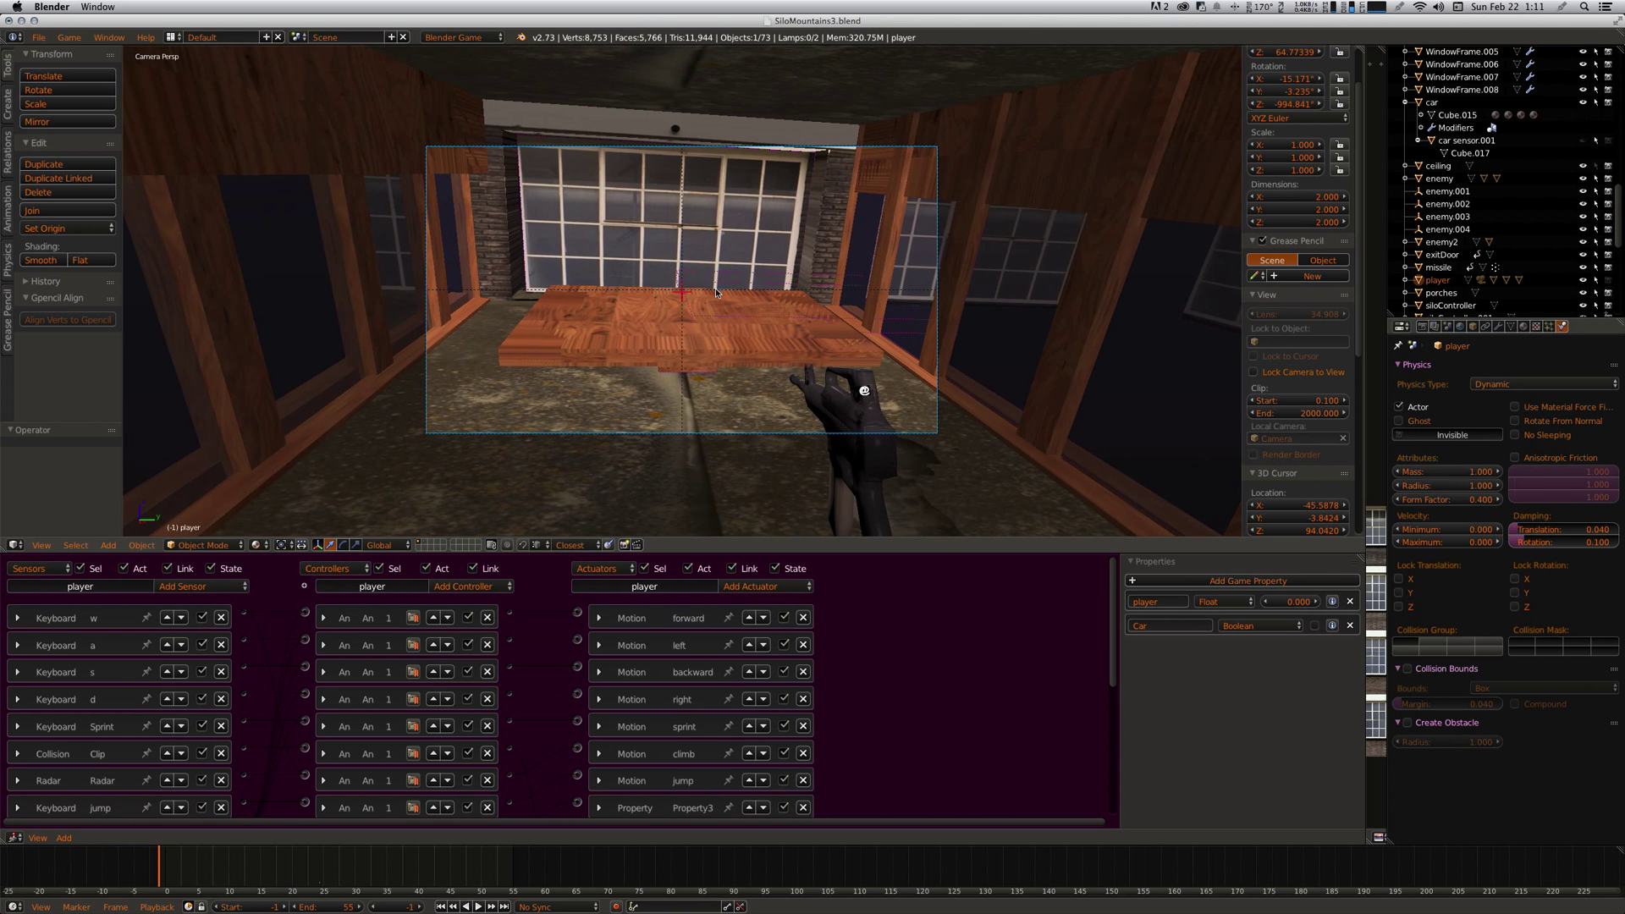
key("KP_0")
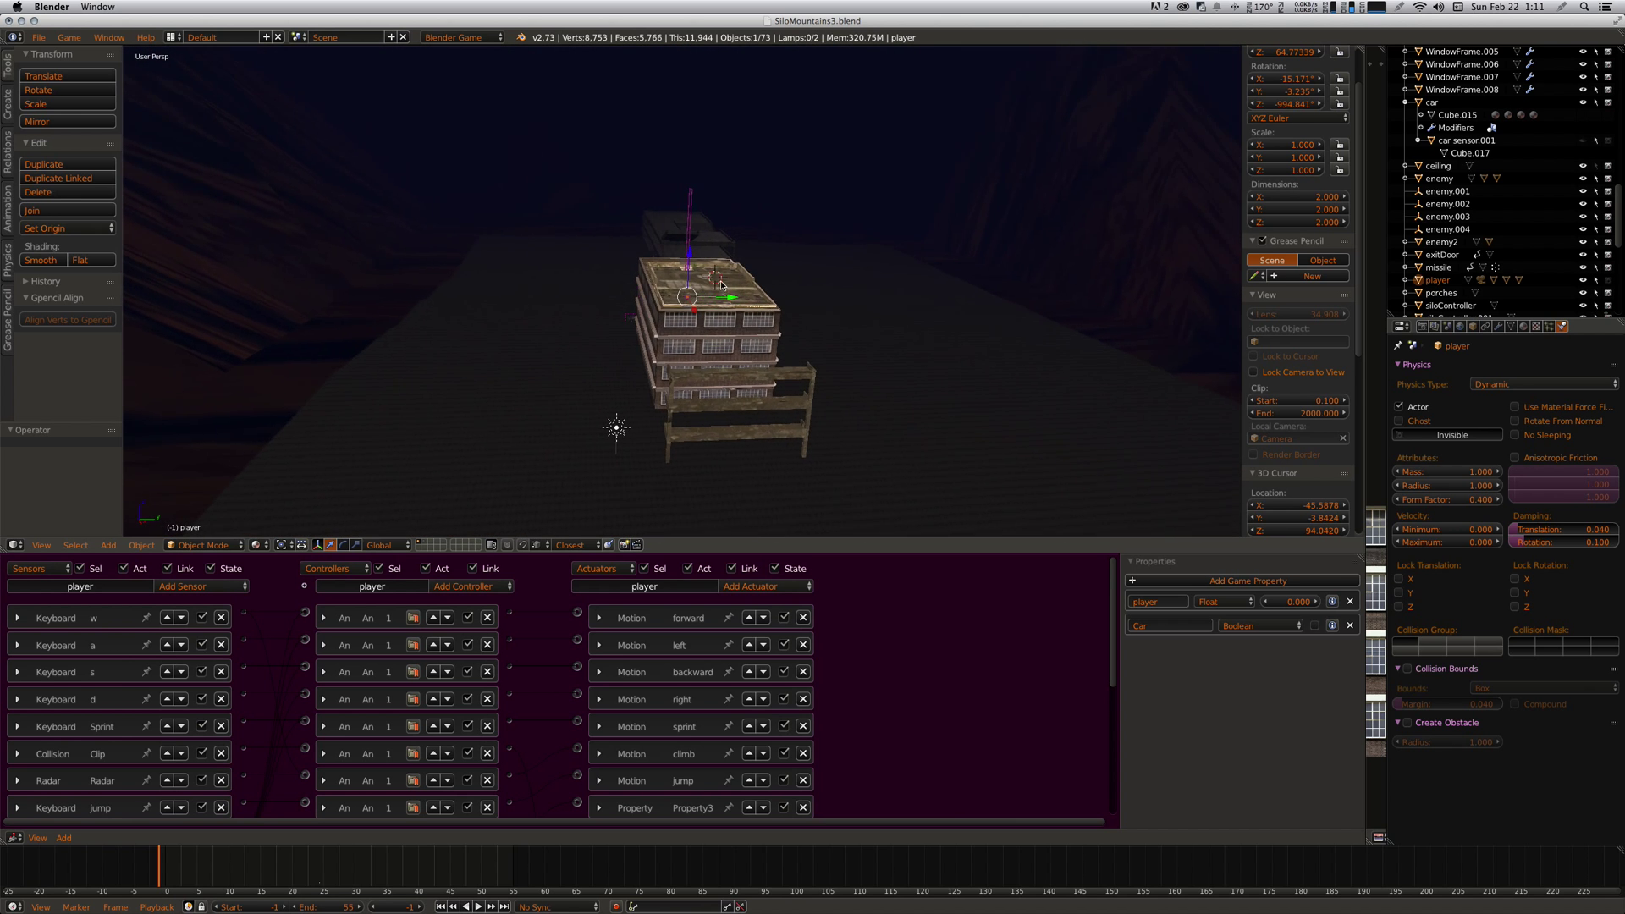
middle_click_drag(722, 284, 733, 262)
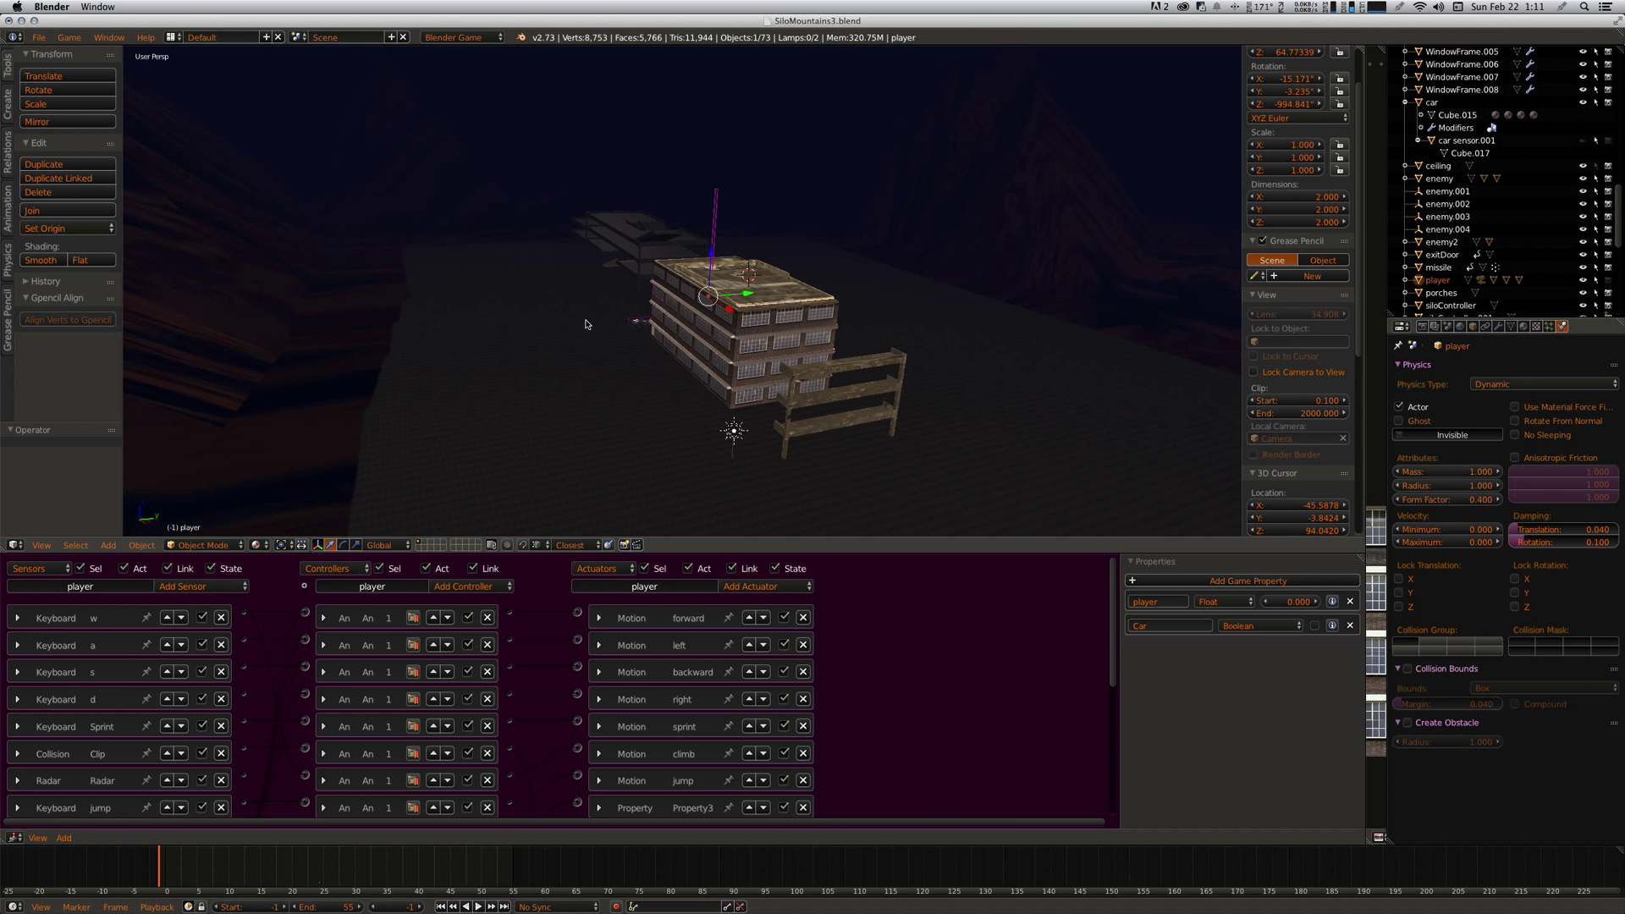
left_click(586, 323)
middle_click_drag(586, 324, 590, 328)
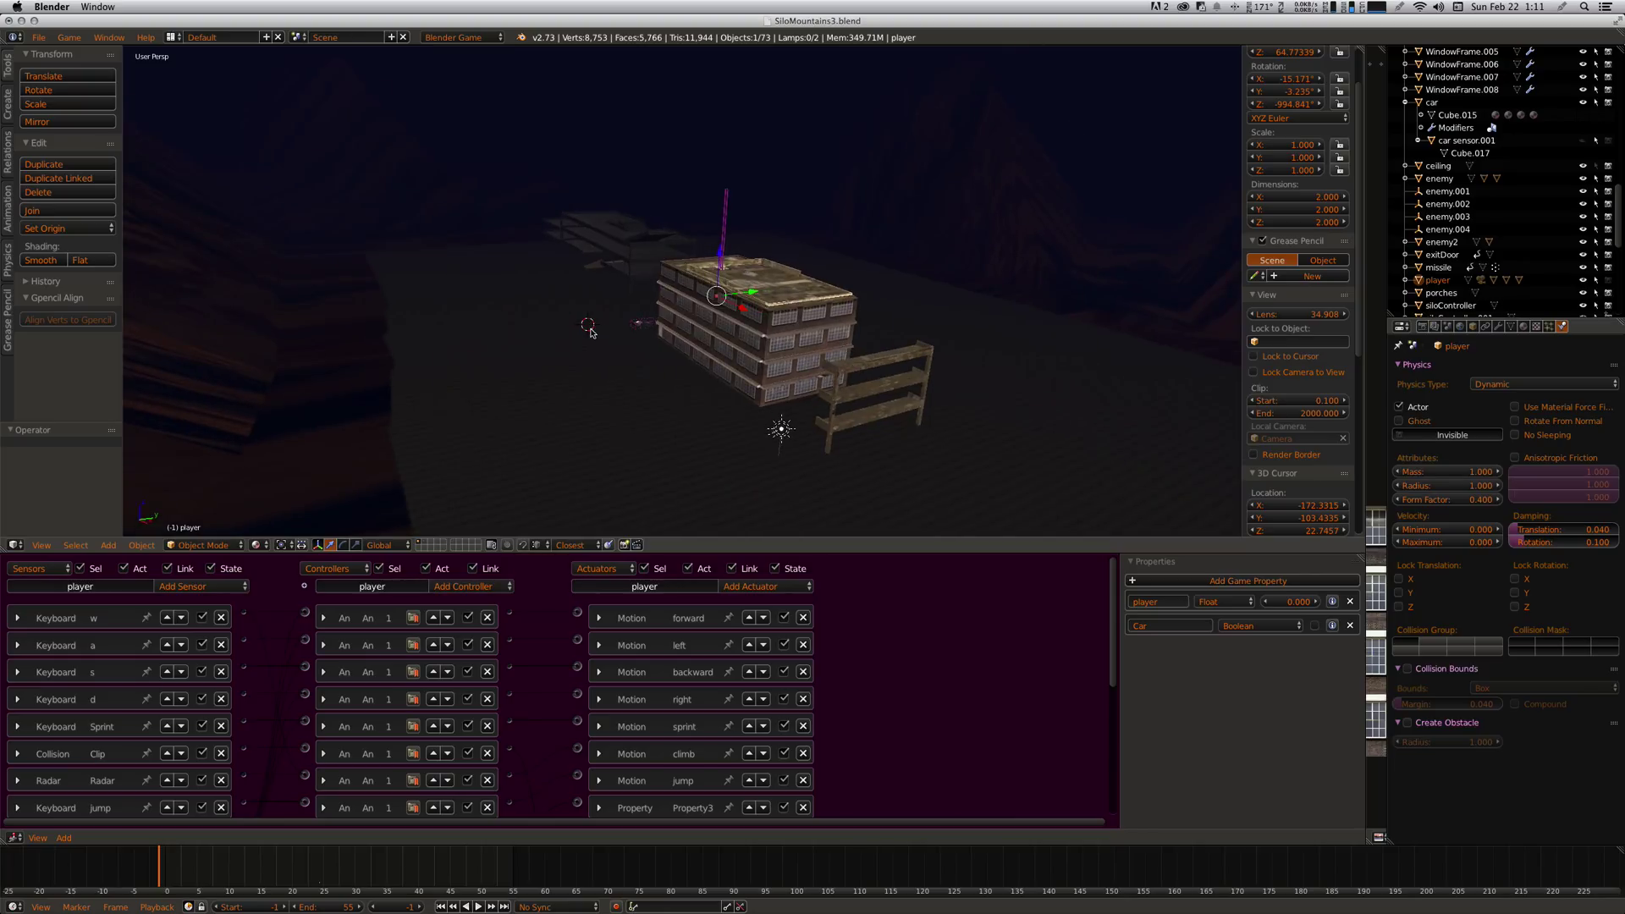
key("shift+s")
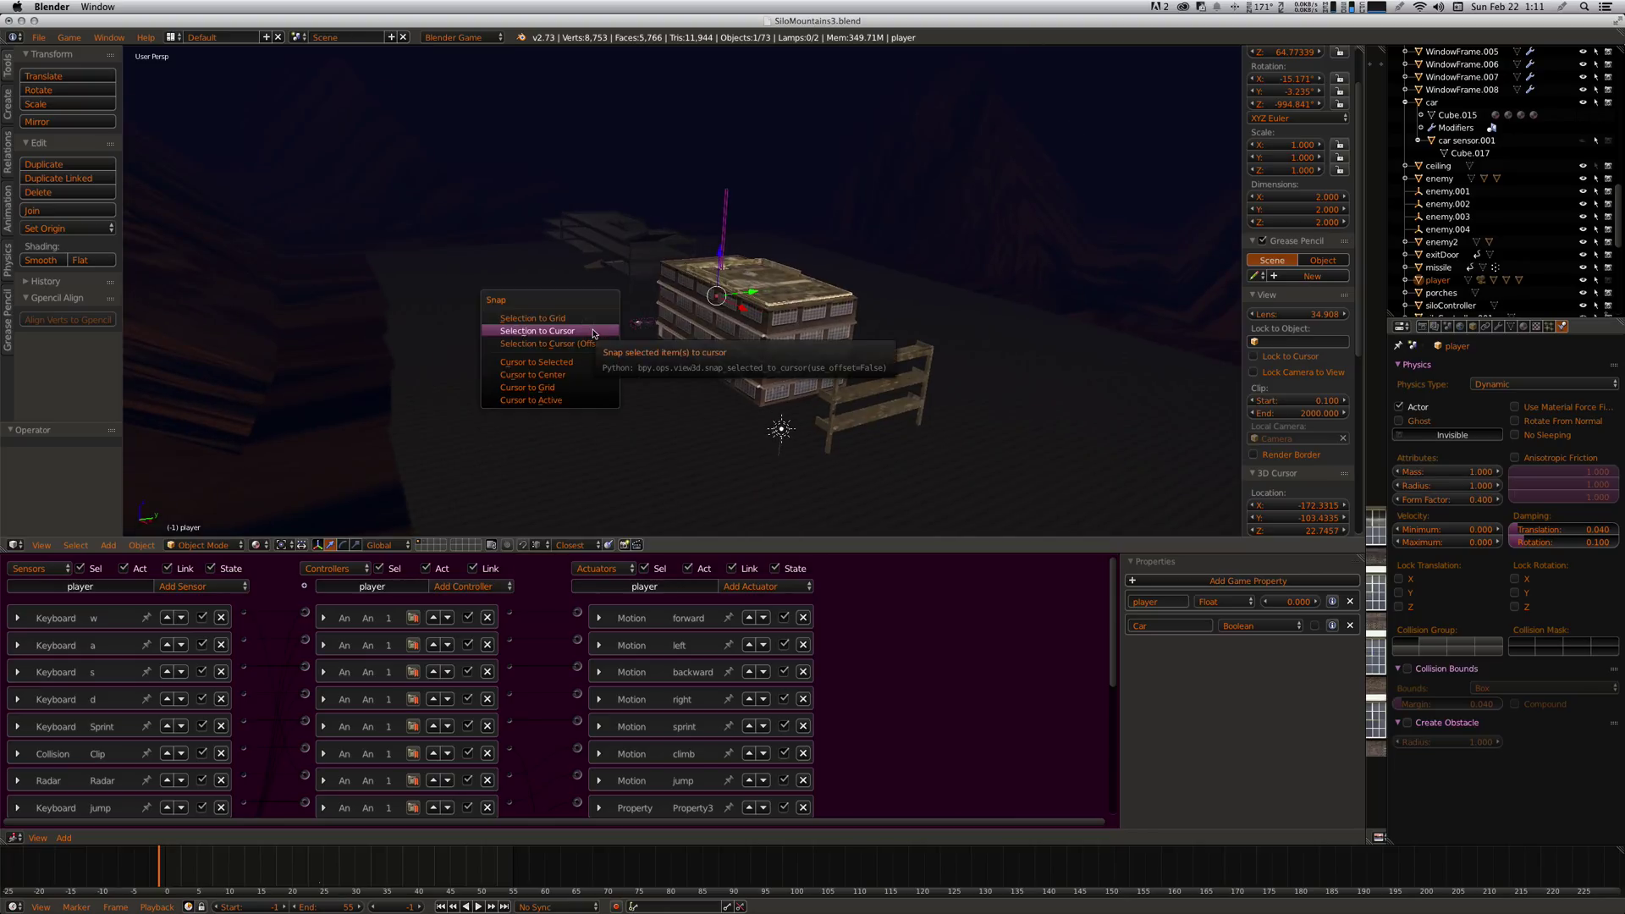
left_click(595, 332)
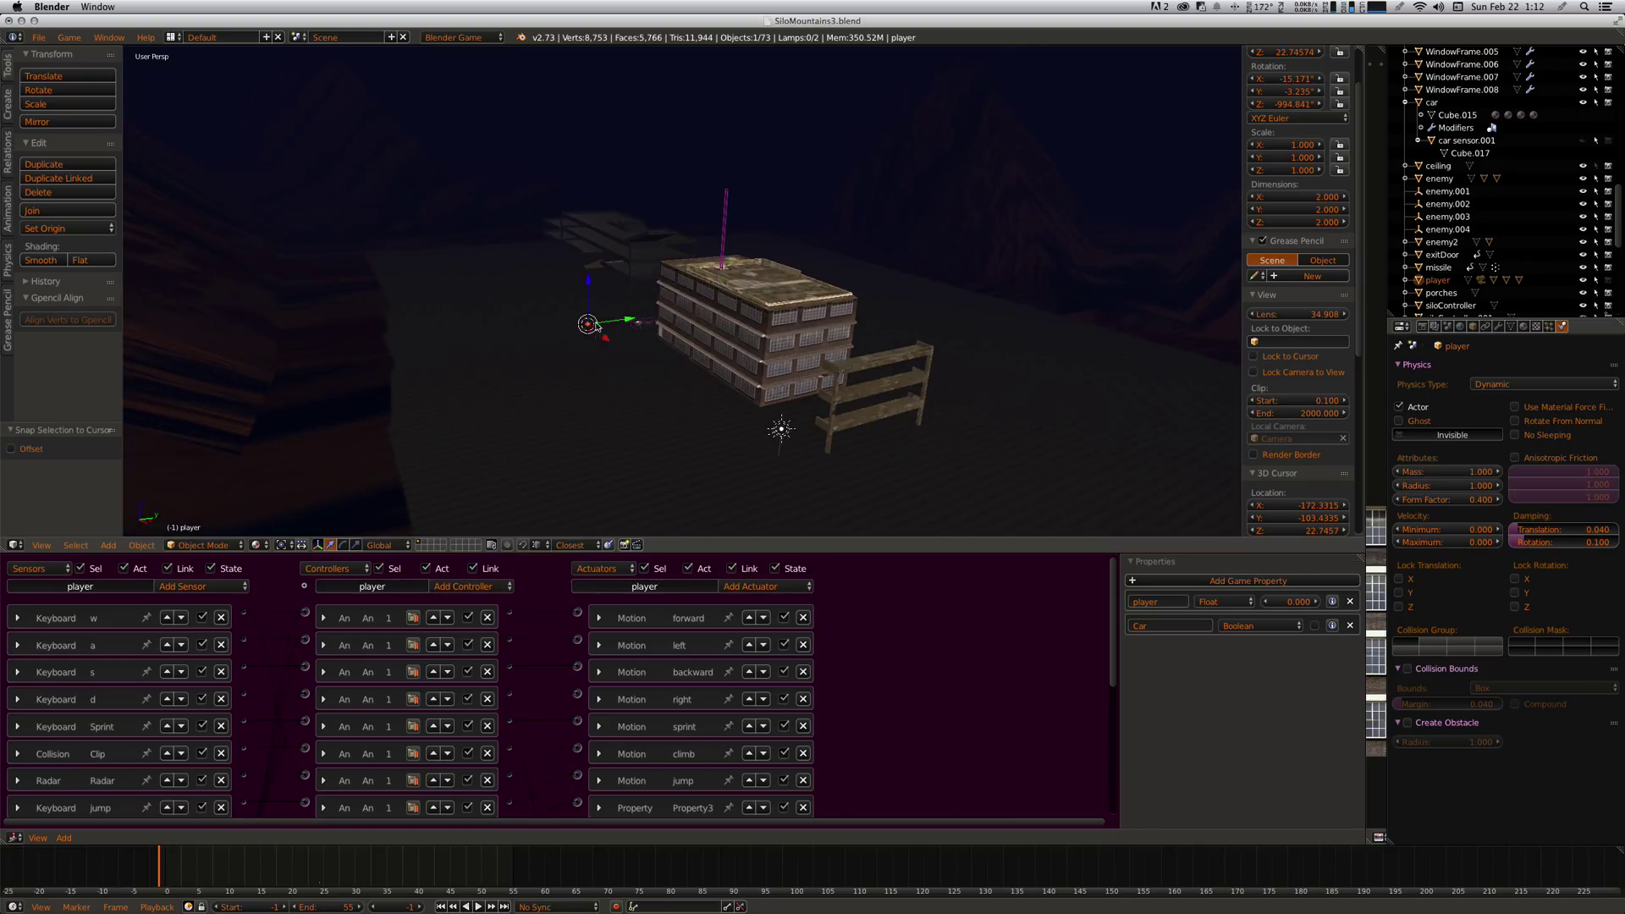
left_click_drag(589, 288, 590, 269)
- Walk-navigate the player camera to look across the open ground, with the fence-like structure and the brick building on either side
middle_click_drag(590, 269, 612, 314)
key("KP_0")
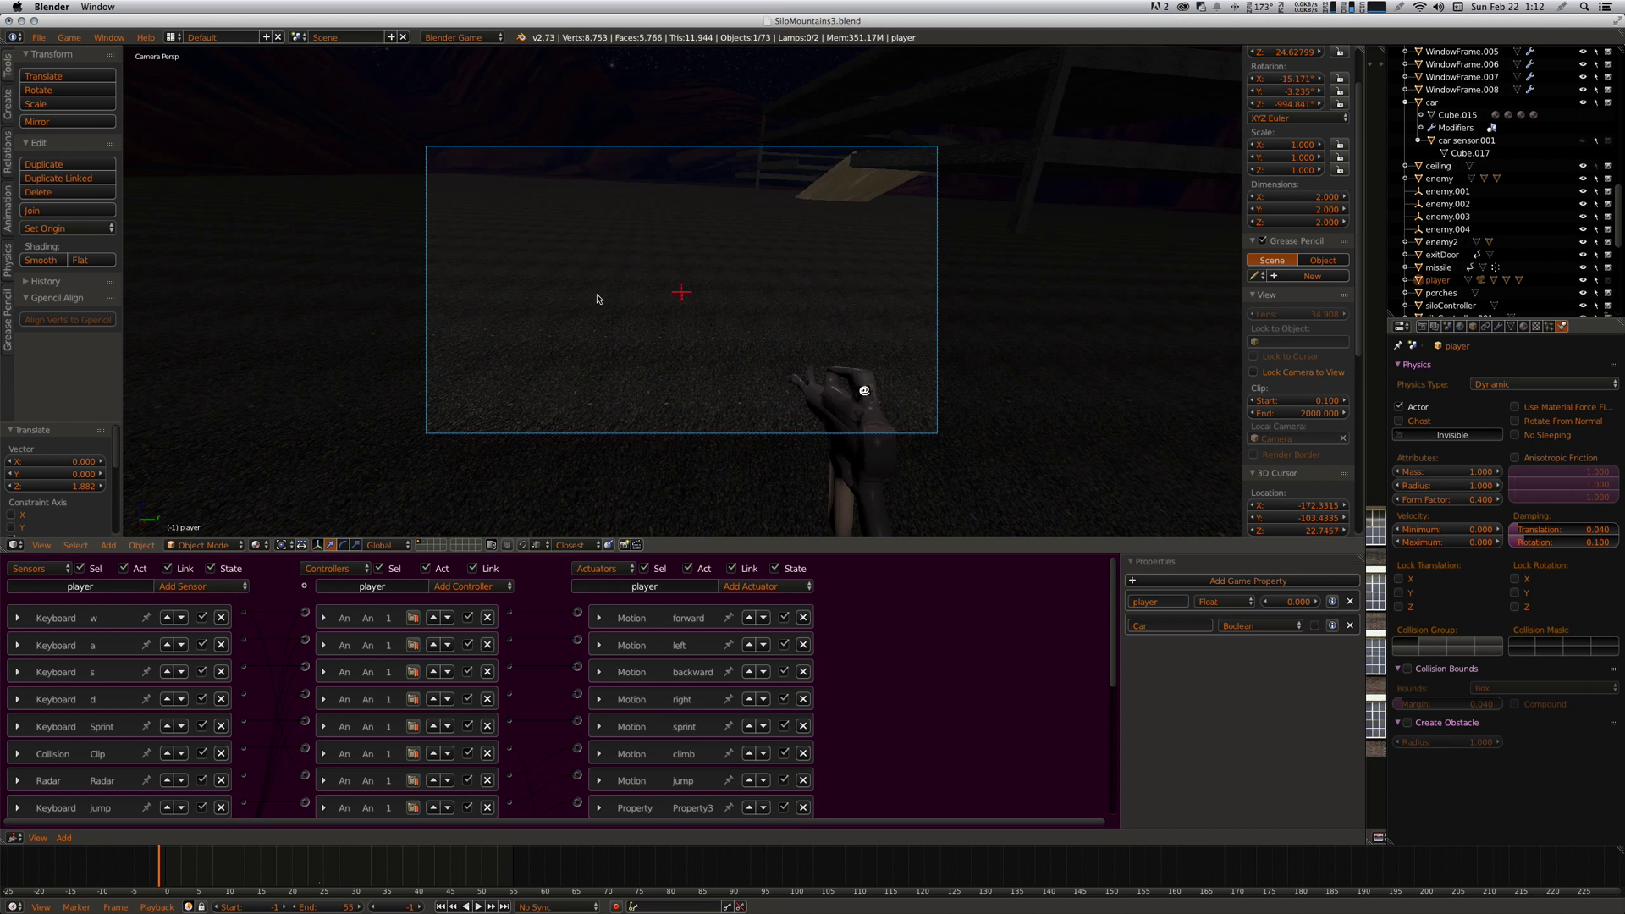
key("shift+f")
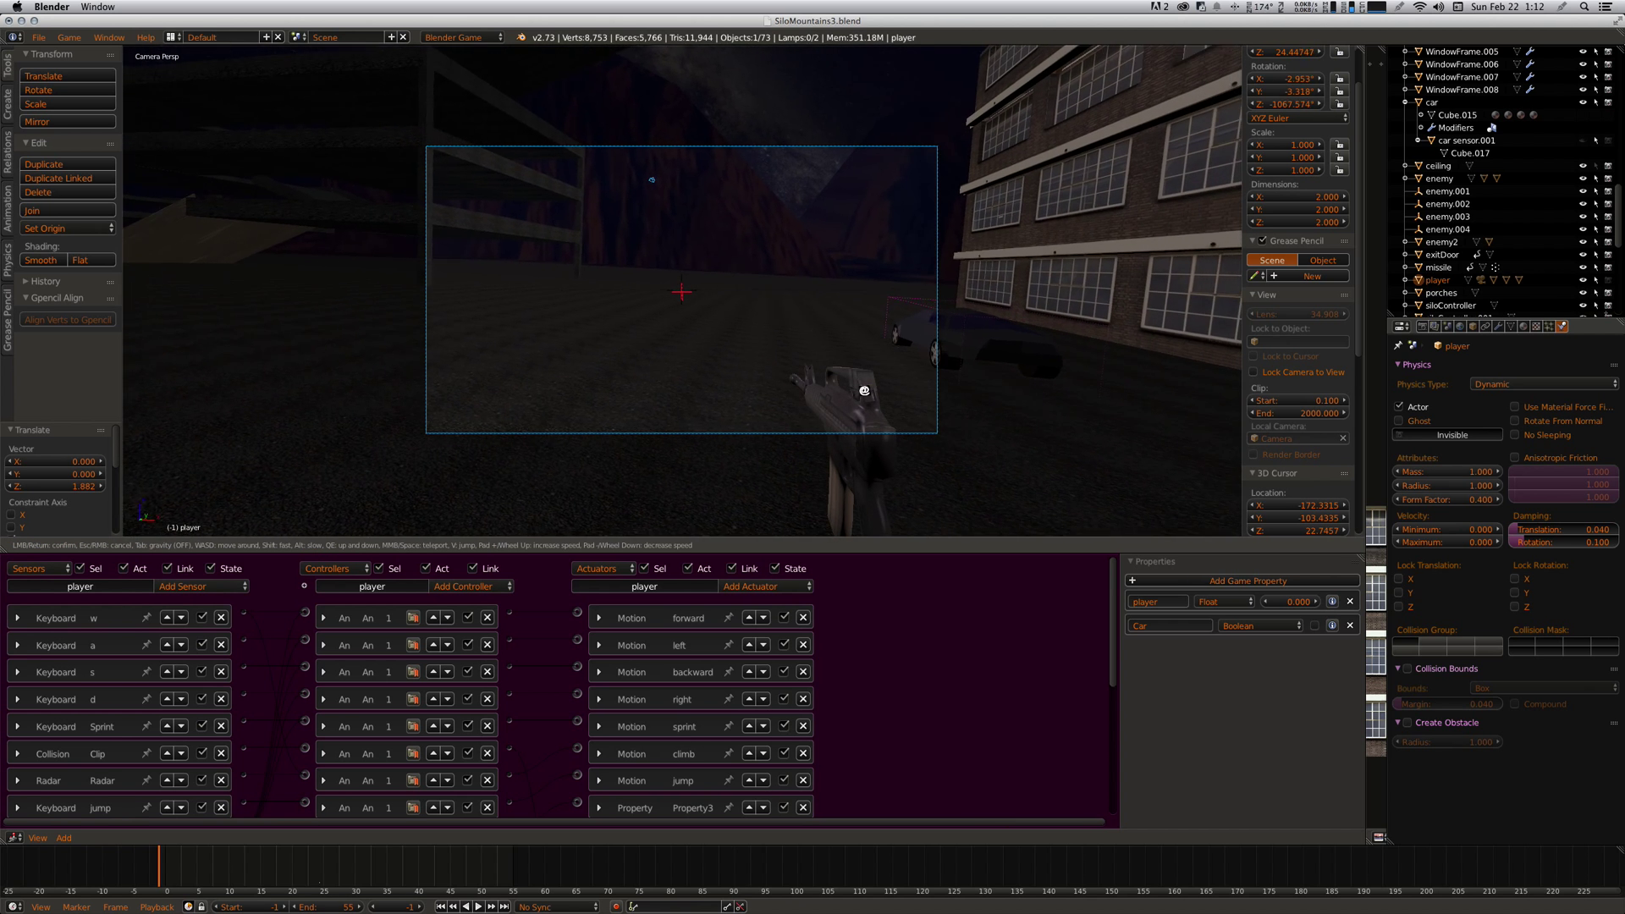
left_click(682, 293)
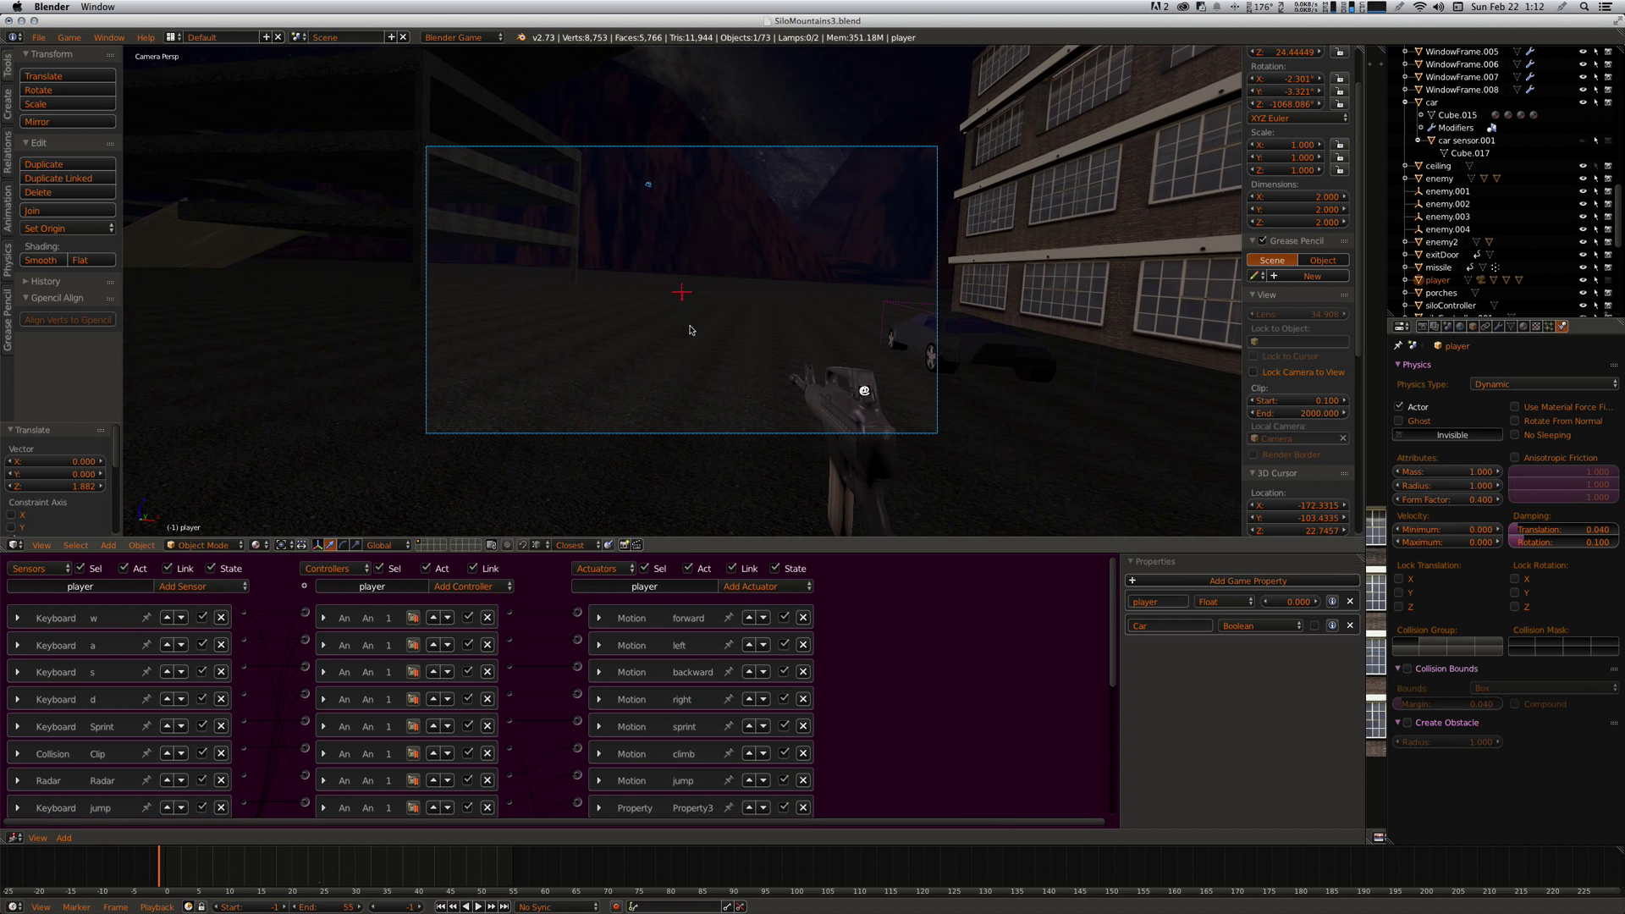
- Add a plane on the ground ahead of the player and scale it to about 3.275
left_click(662, 327)
key("shift+a")
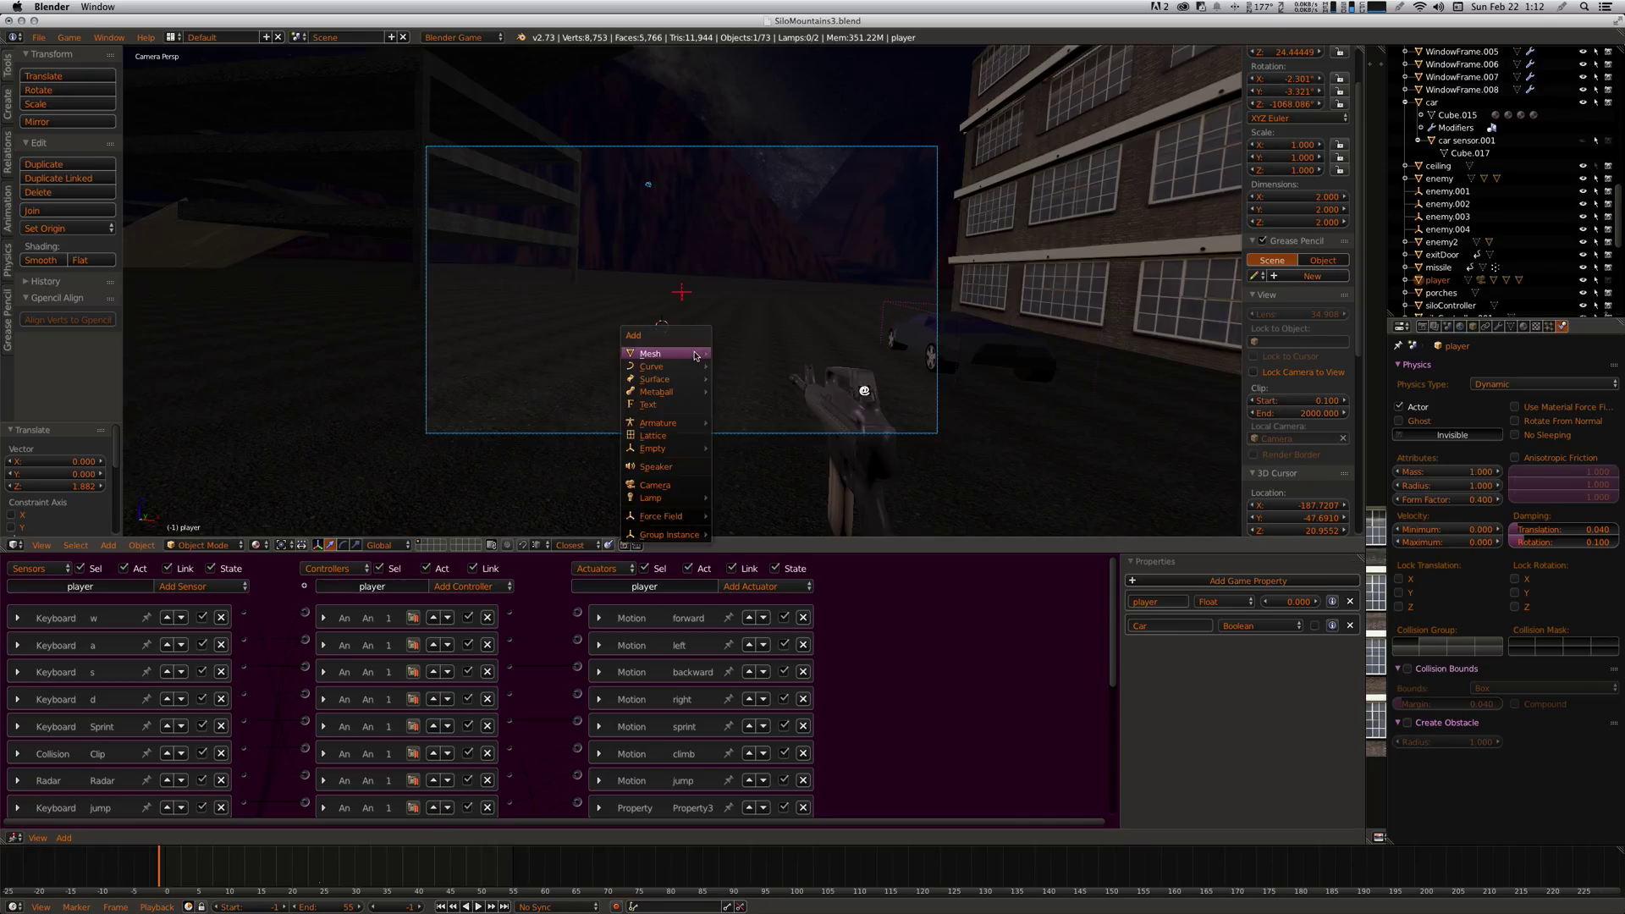
left_click(737, 361)
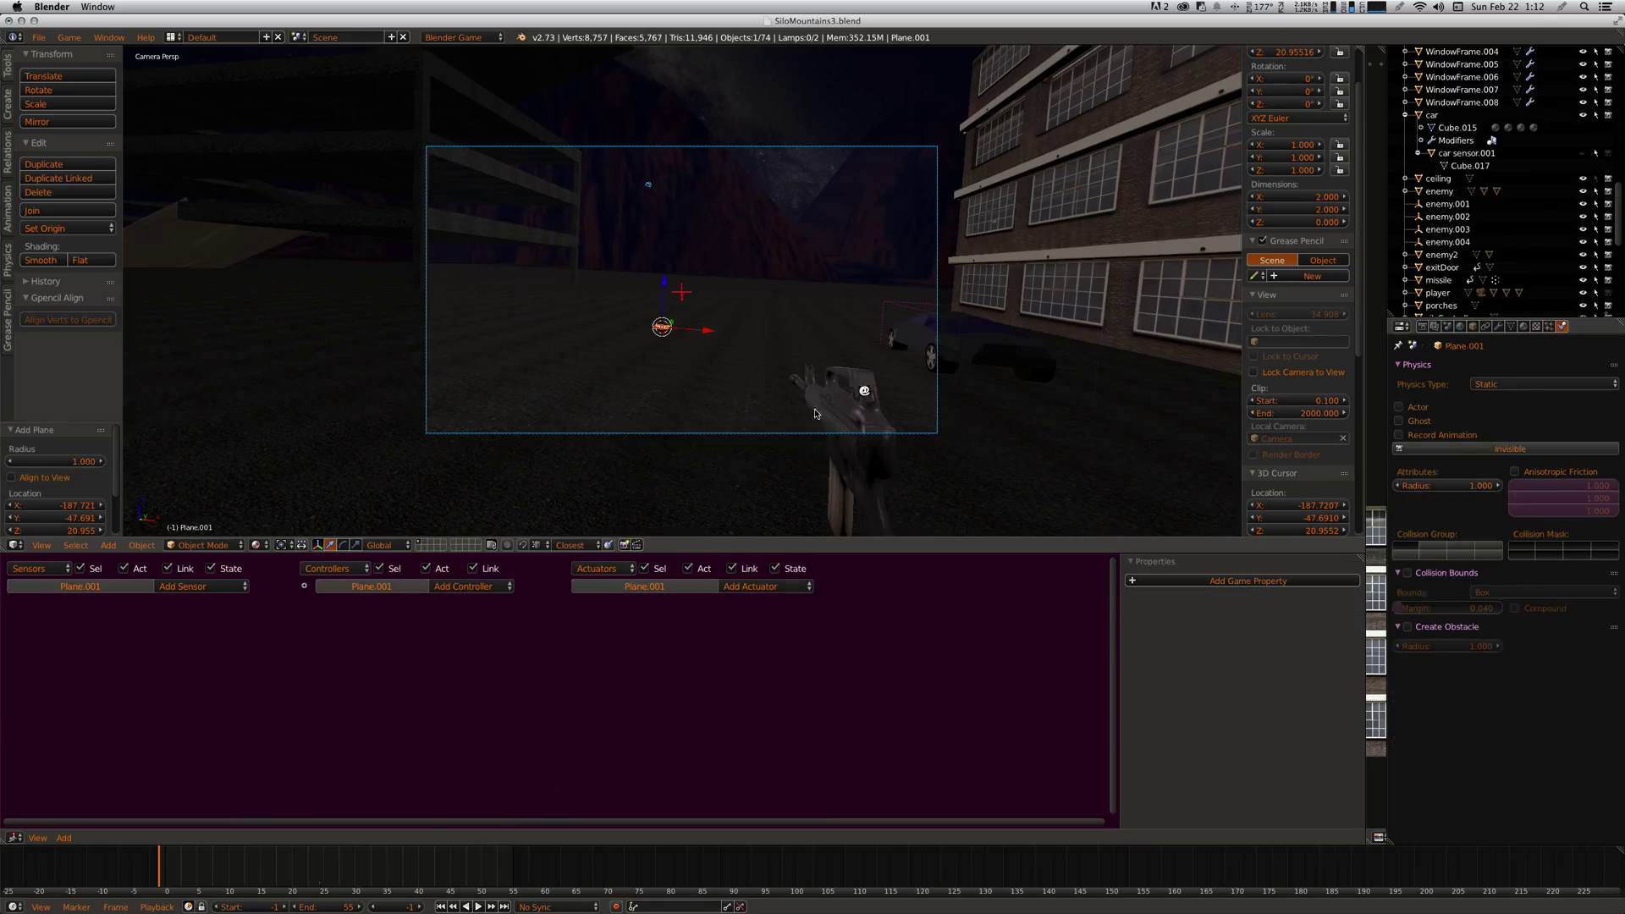
key("s")
left_click(1050, 470)
- Stand the plane upright by rotating it 90° about X and raise it about 4.54 units along Z
scroll(894, 432, "down", 5)
scroll(891, 434, "up", 2)
type("rx90")
key("Return")
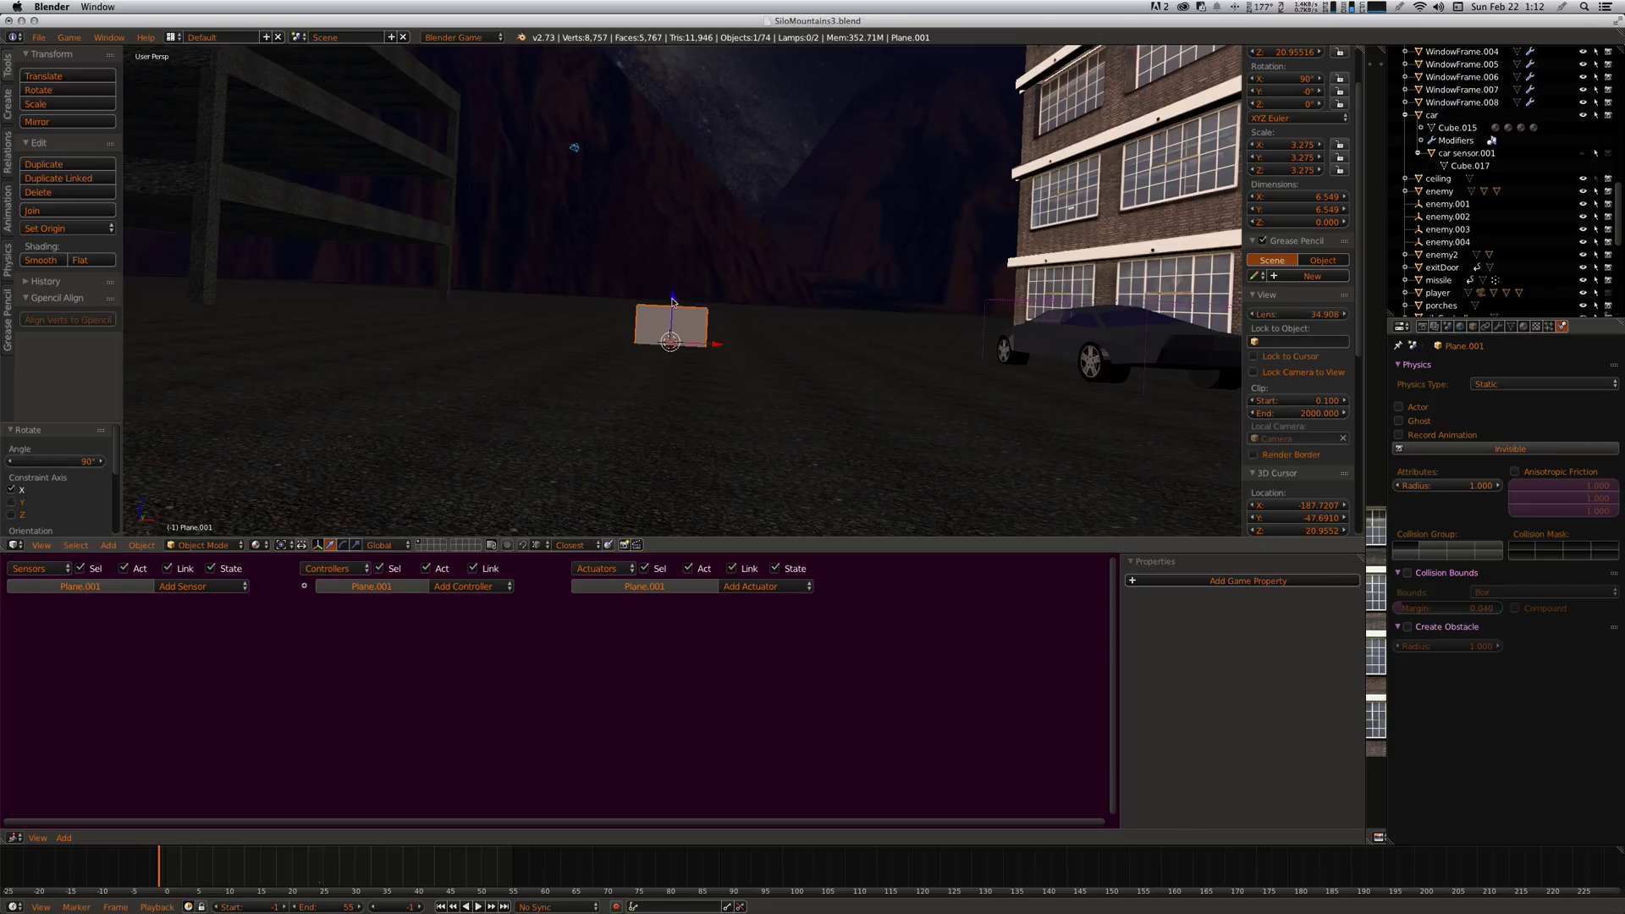
left_click_drag(673, 301, 675, 251)
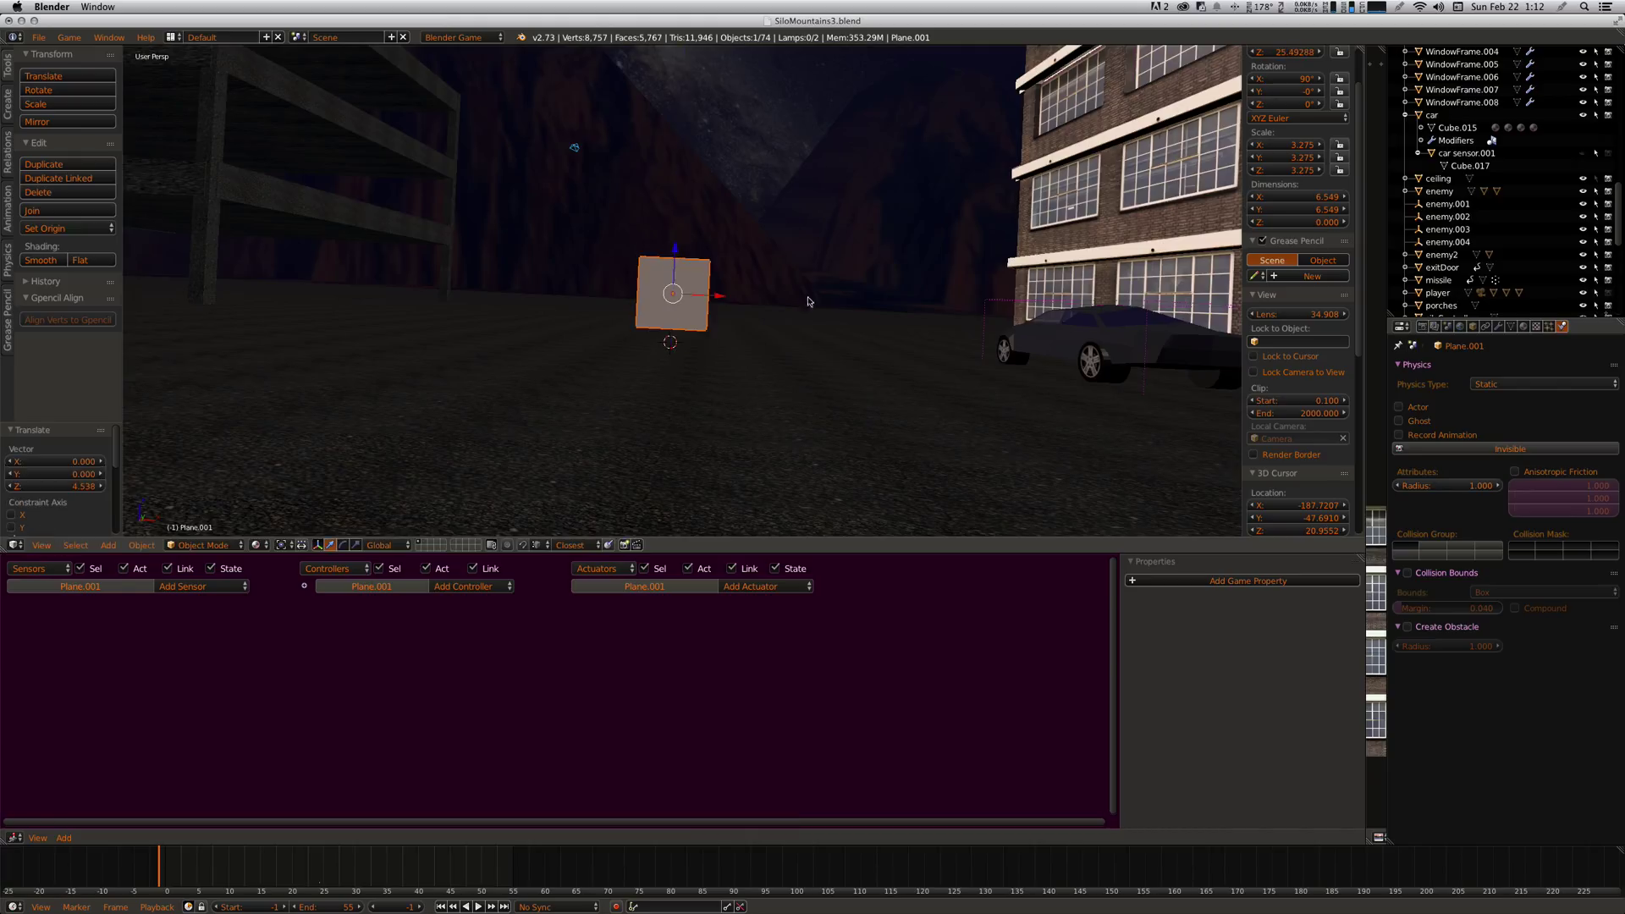
- Give the plane a new material with diffuse intensity 0.341 and specular intensity 1.000
left_click(1523, 327)
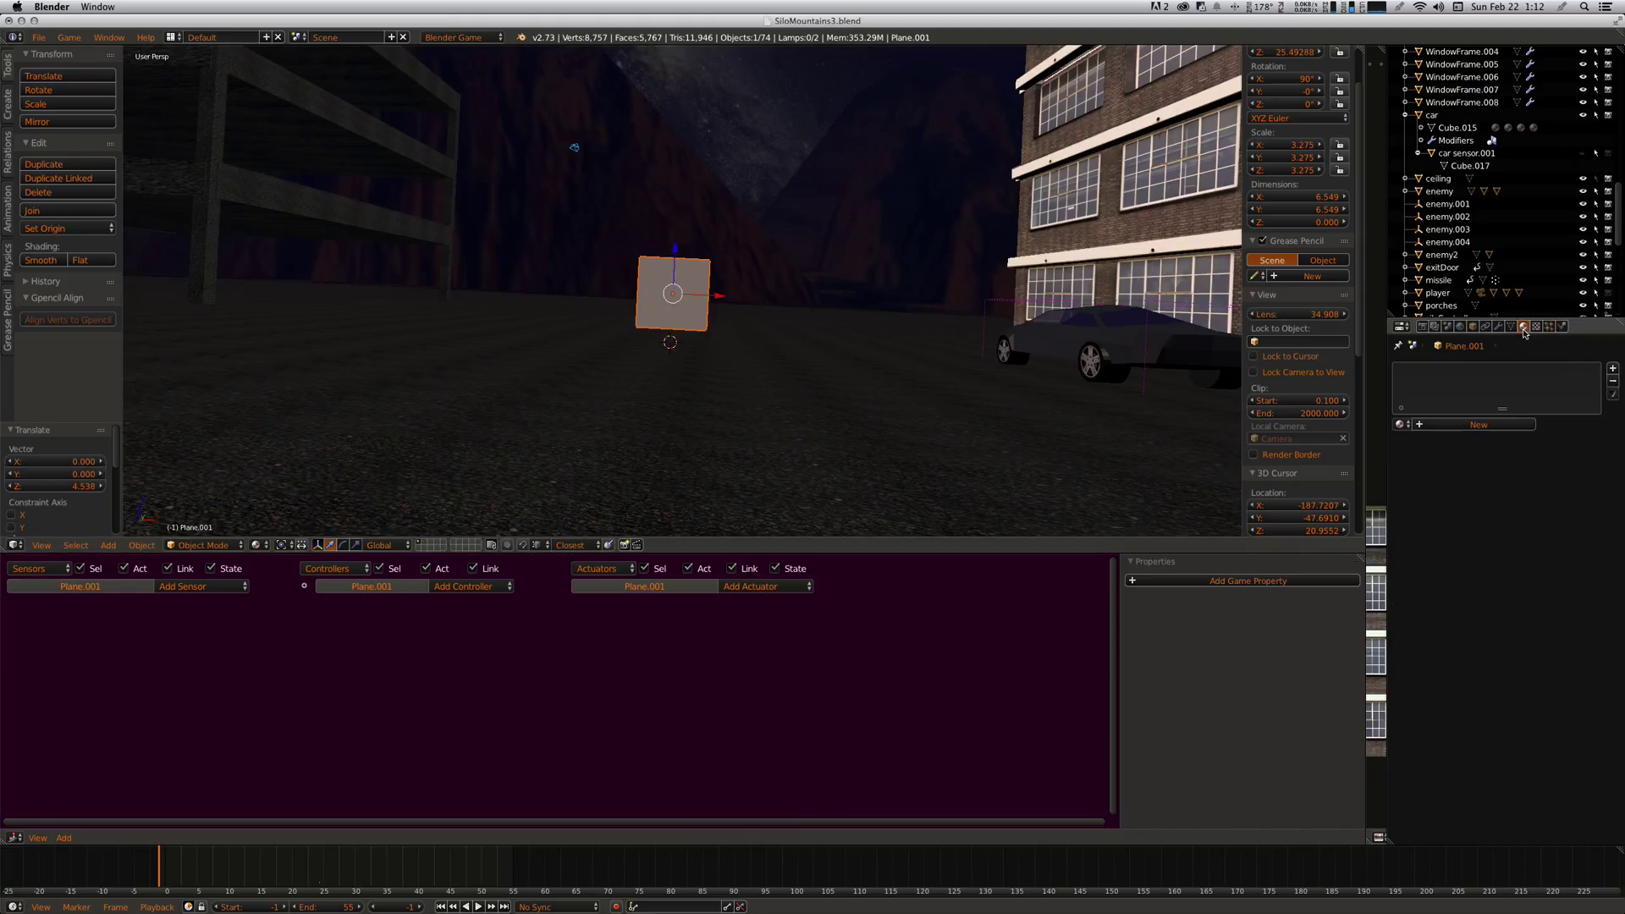
left_click(1473, 424)
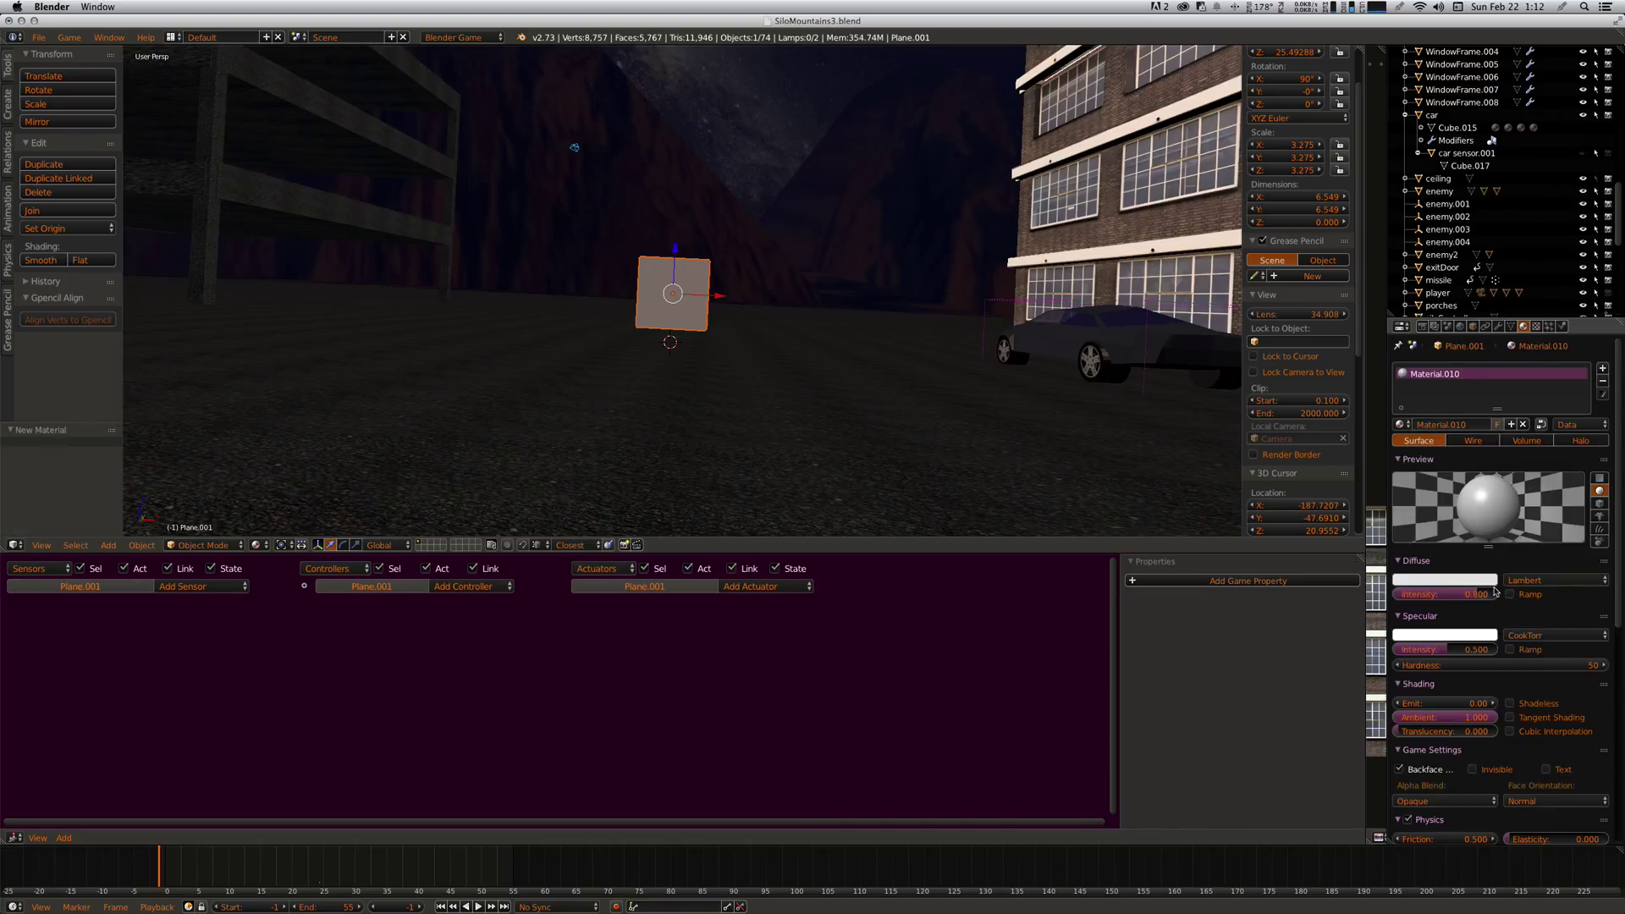
left_click_drag(1483, 594, 1436, 594)
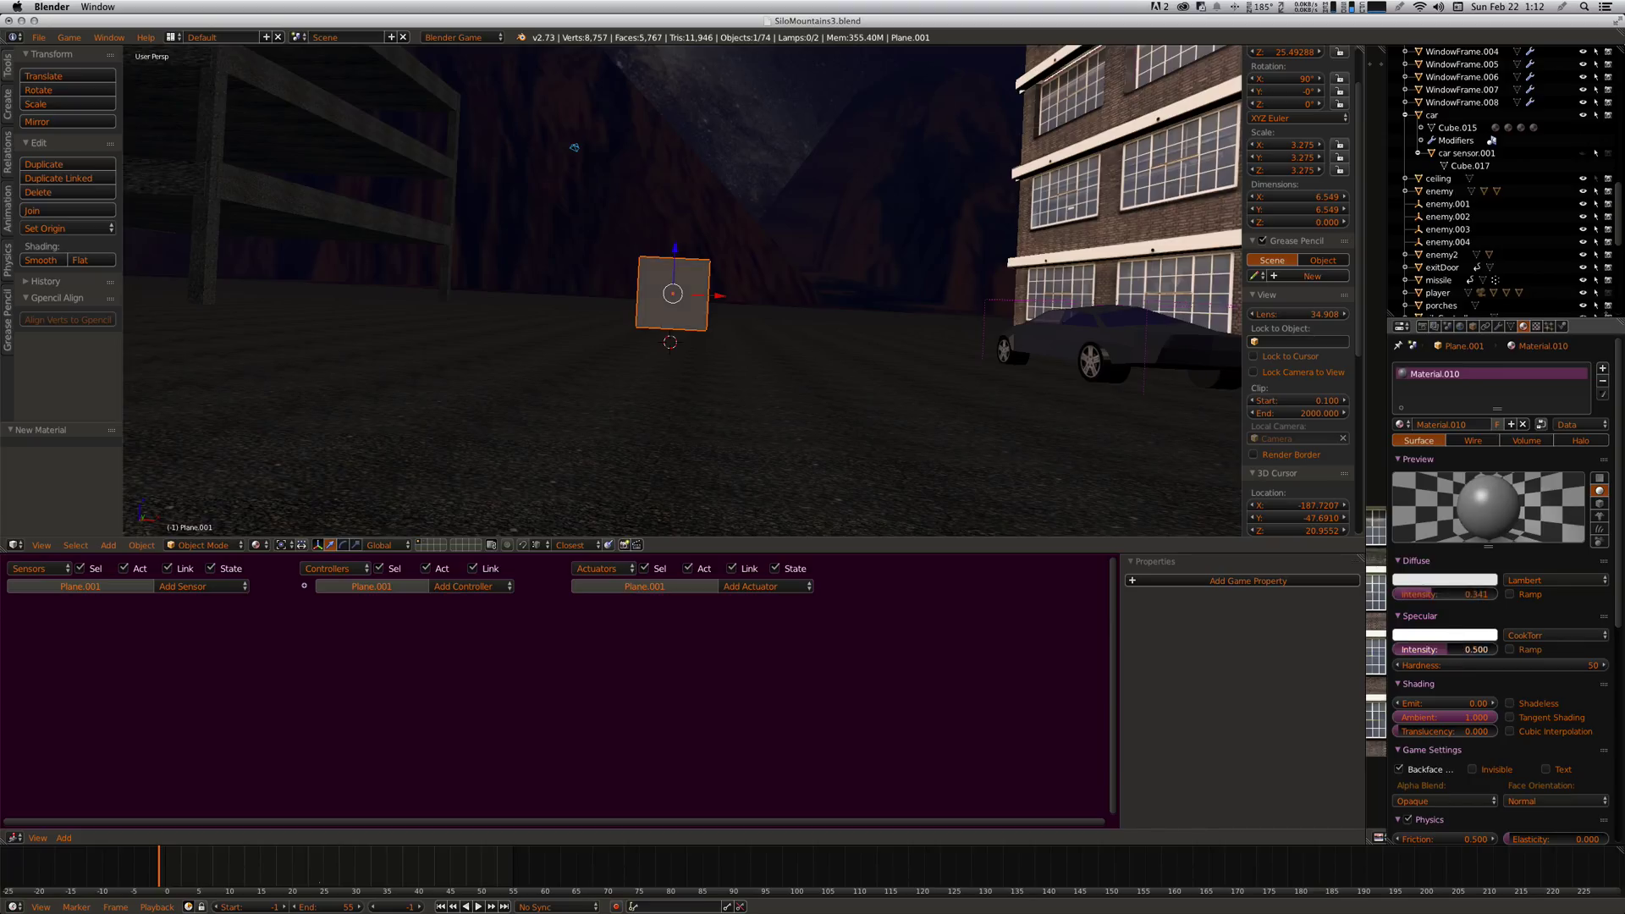
mouse_move(1454, 650)
left_mouse_down()
mouse_move(1477, 650)
mouse_move(1454, 650)
left_mouse_up()
scroll(1448, 652, "down", 2)
scroll(1448, 652, "down", 8)
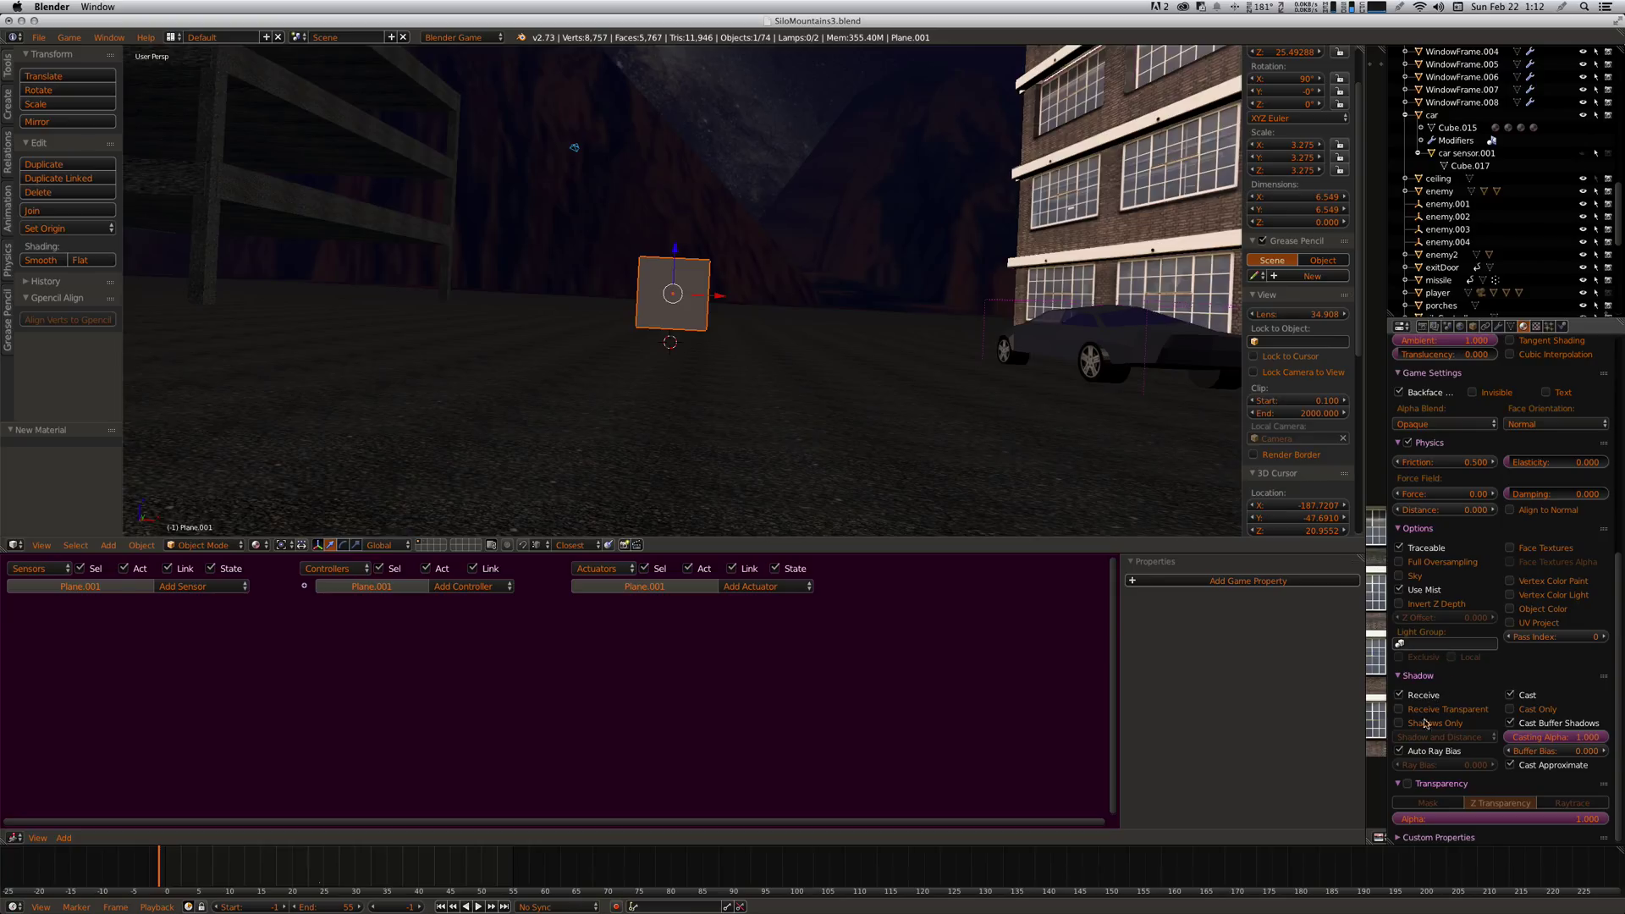
- Enable Z Transparency on the plane's material and set its alpha to 0.443
left_click(1408, 784)
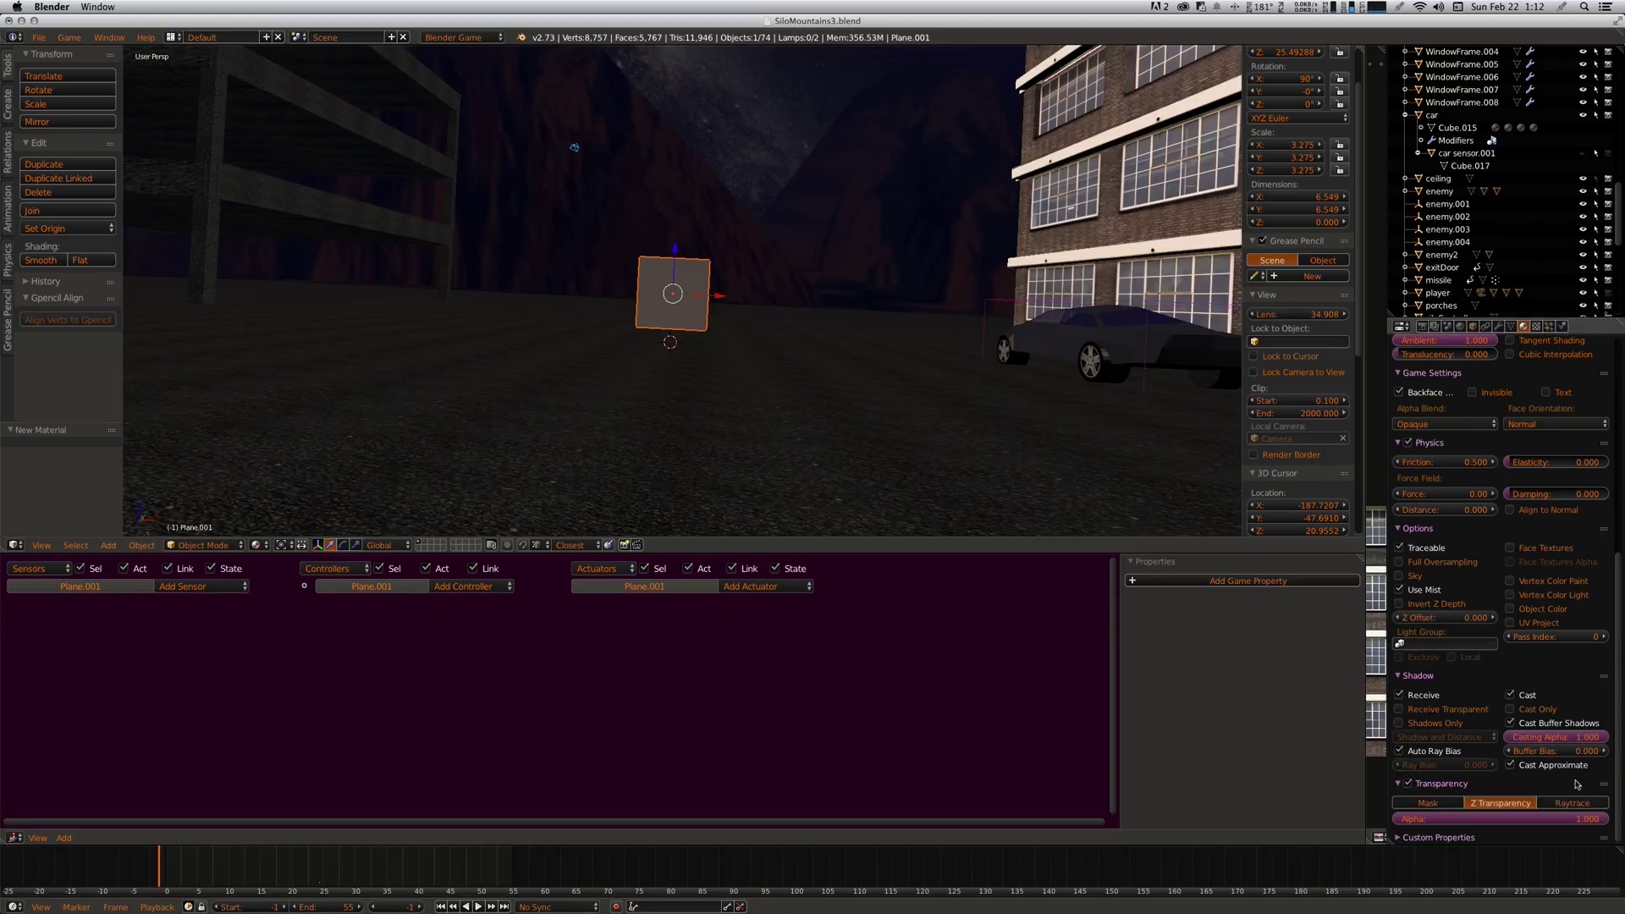
left_click_drag(1608, 820, 1489, 820)
scroll(791, 228, "right", 3)
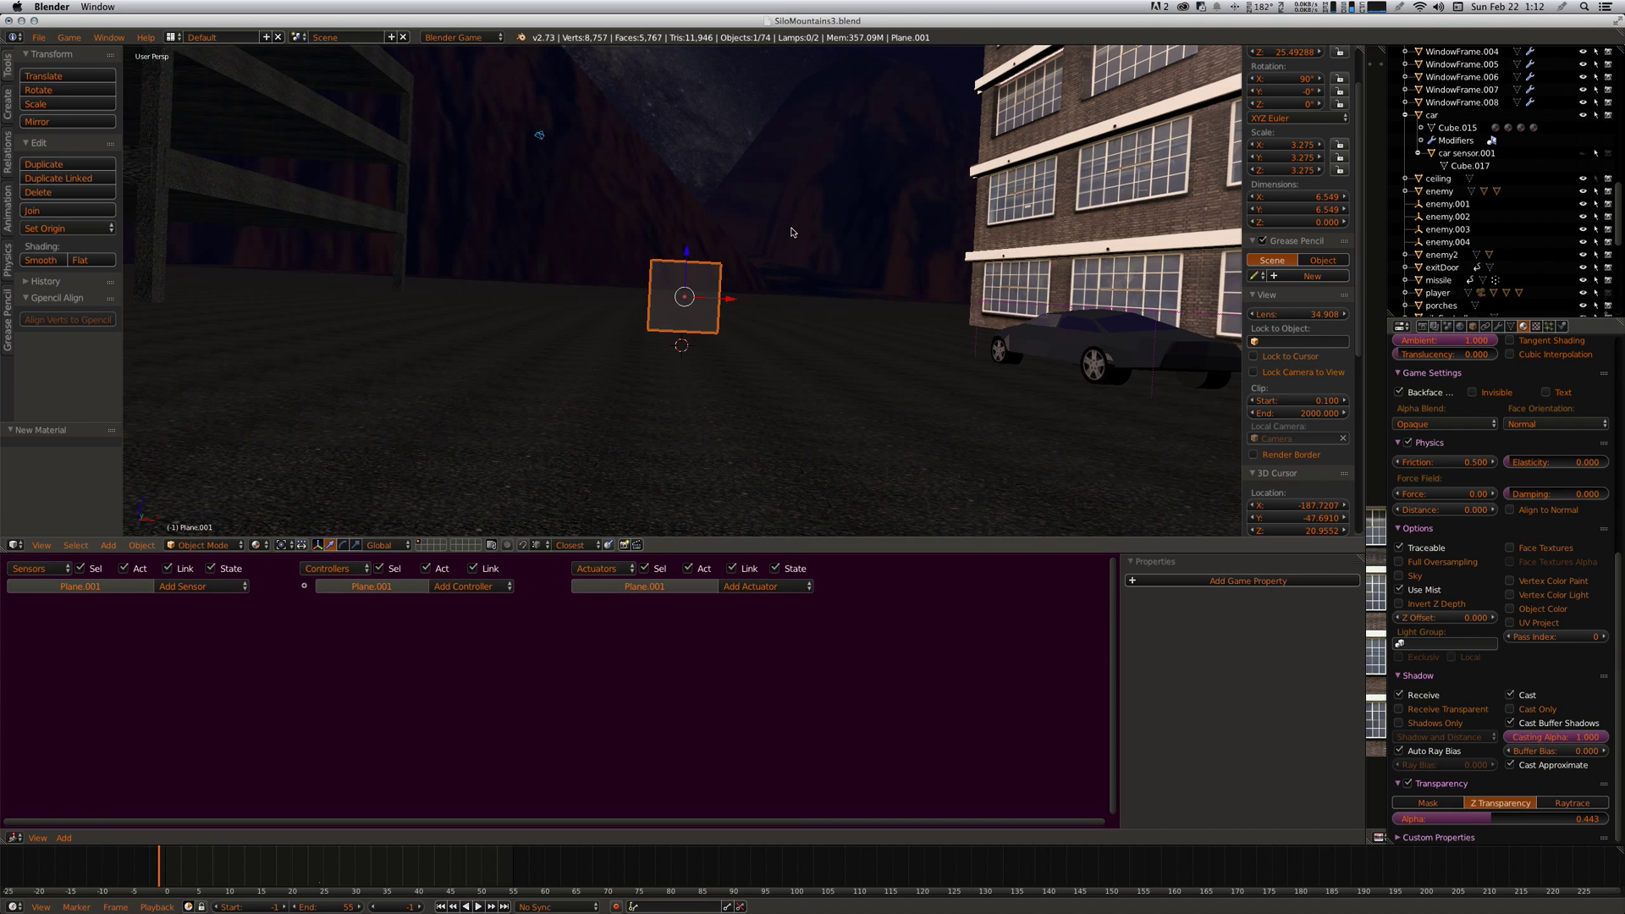
- Run the game from the camera view to check the transparent plane, then review its material settings
key("KP_0")
key("p")
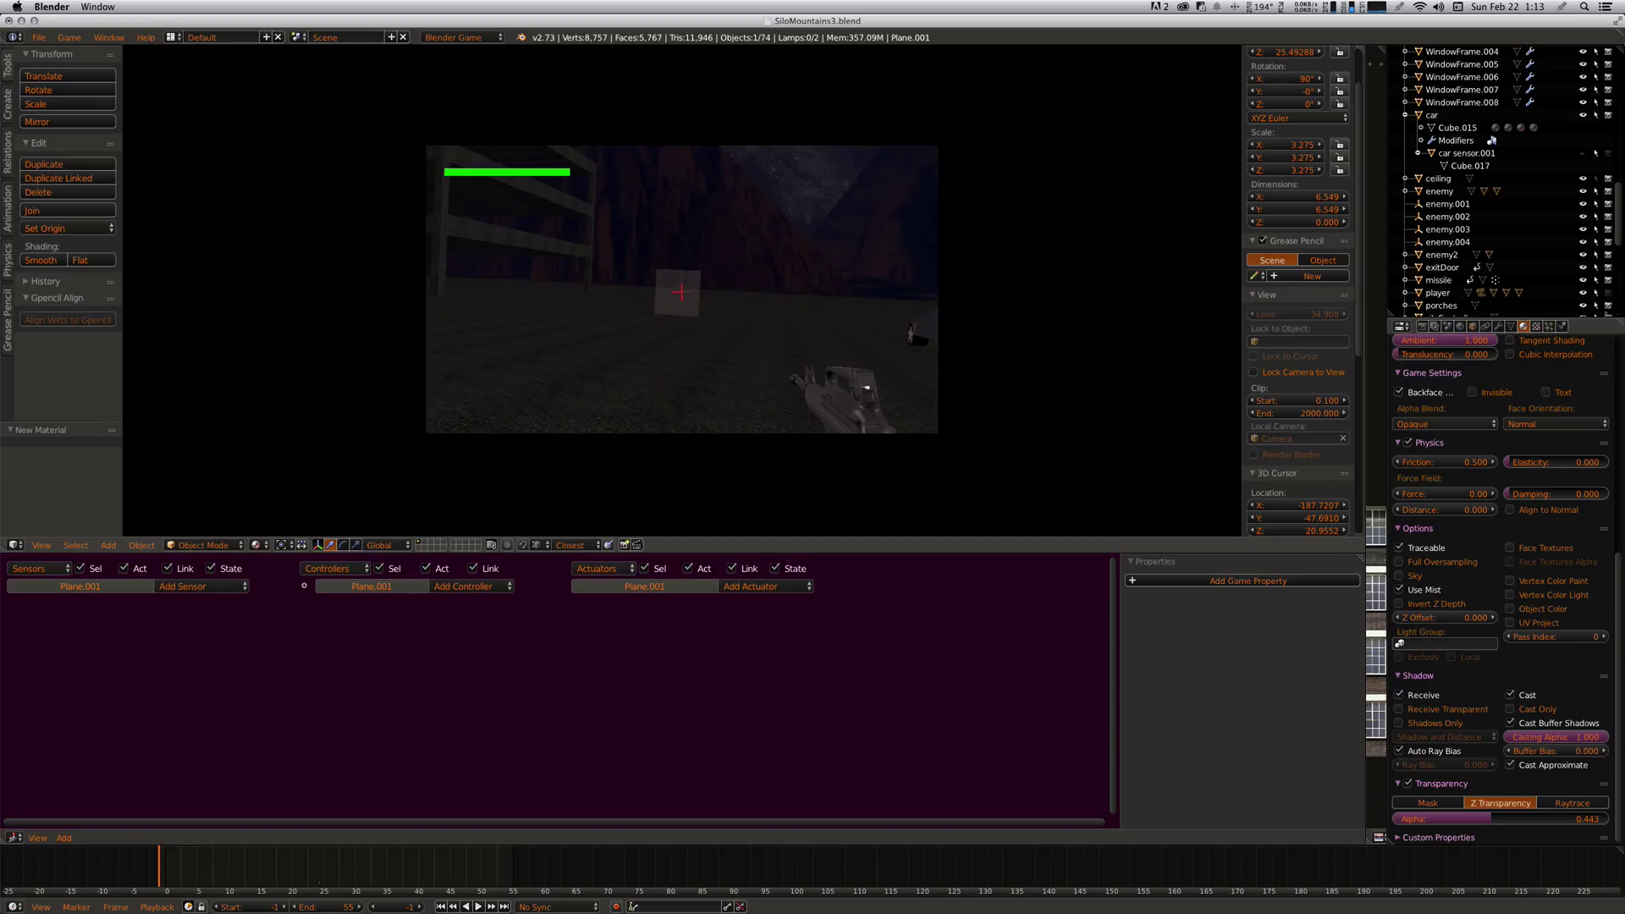
key("Escape")
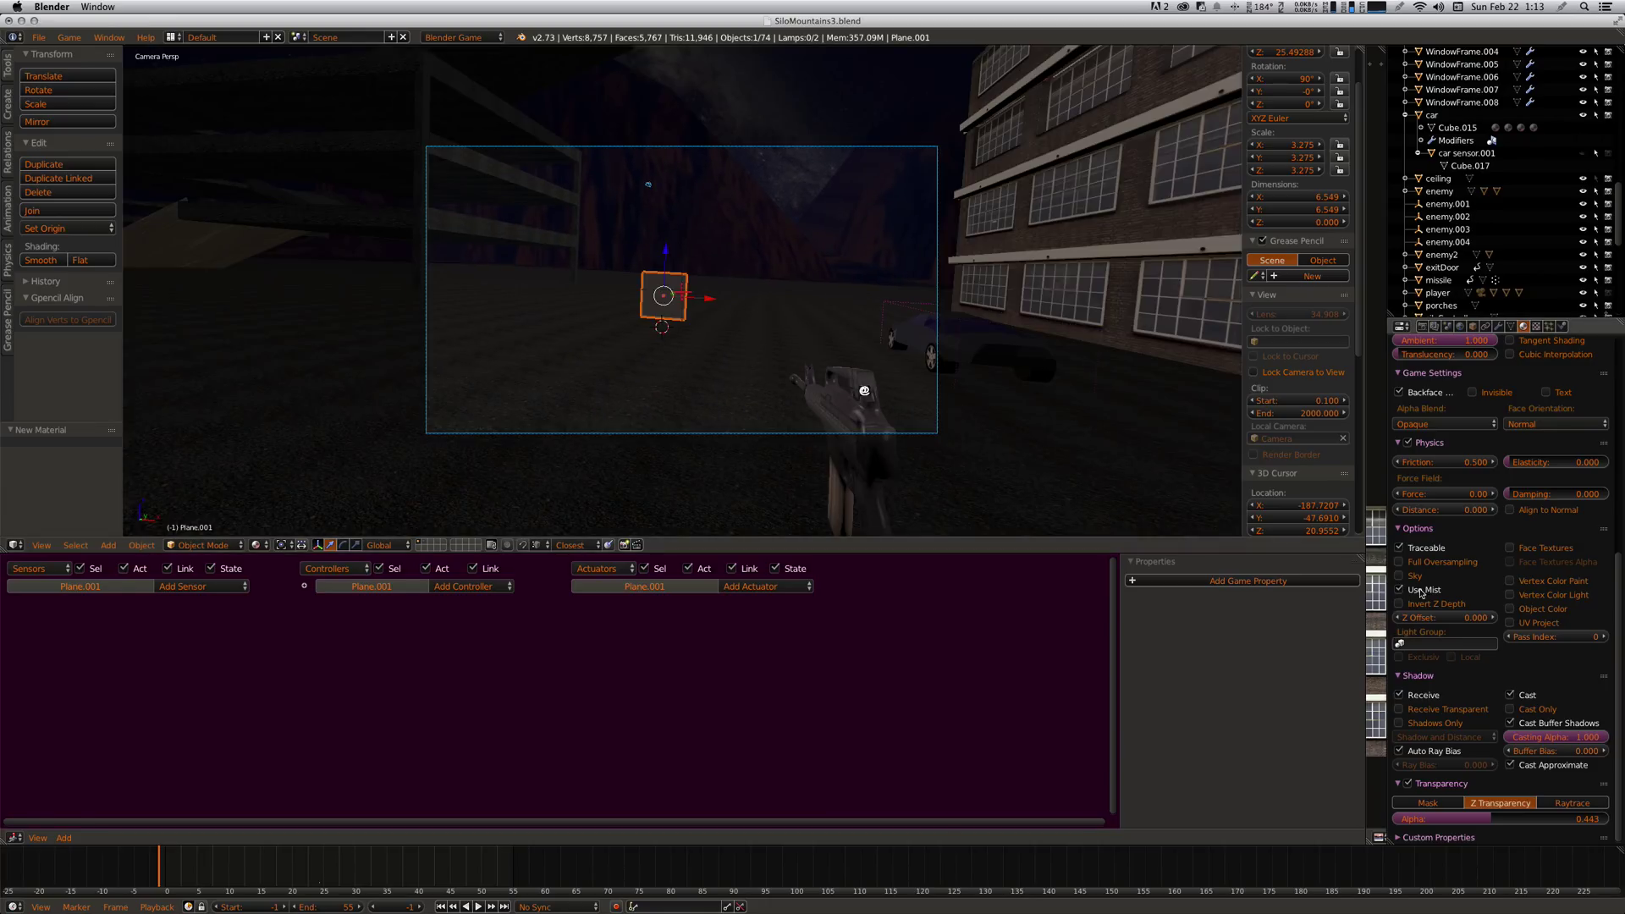
scroll(1423, 506, "up", 8)
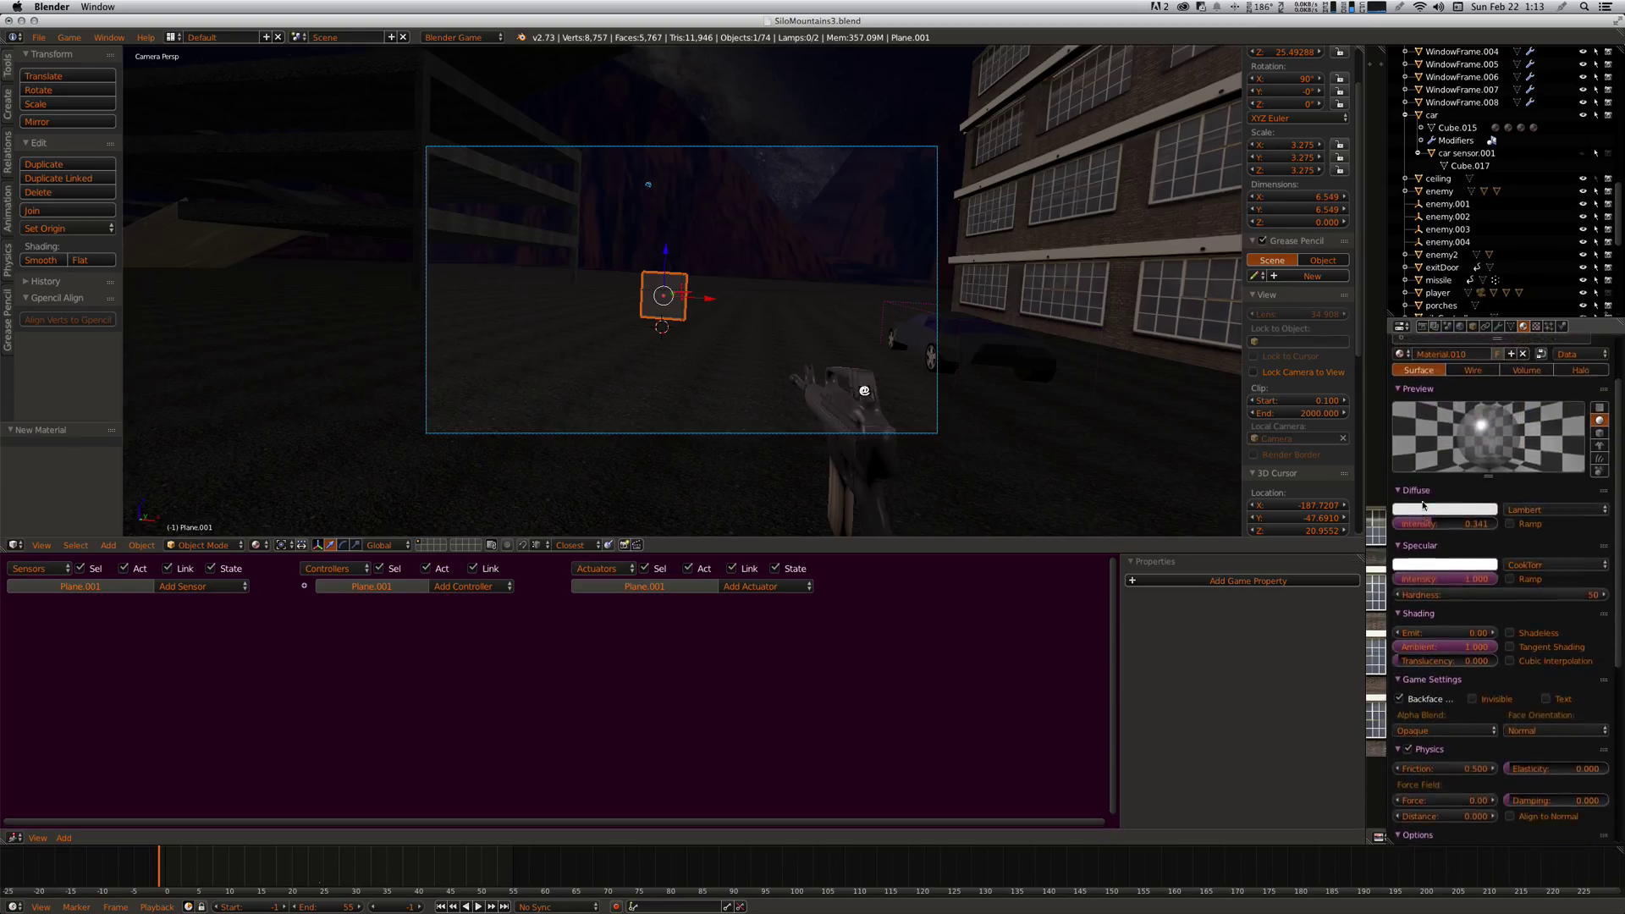
scroll(1423, 505, "up", 4)
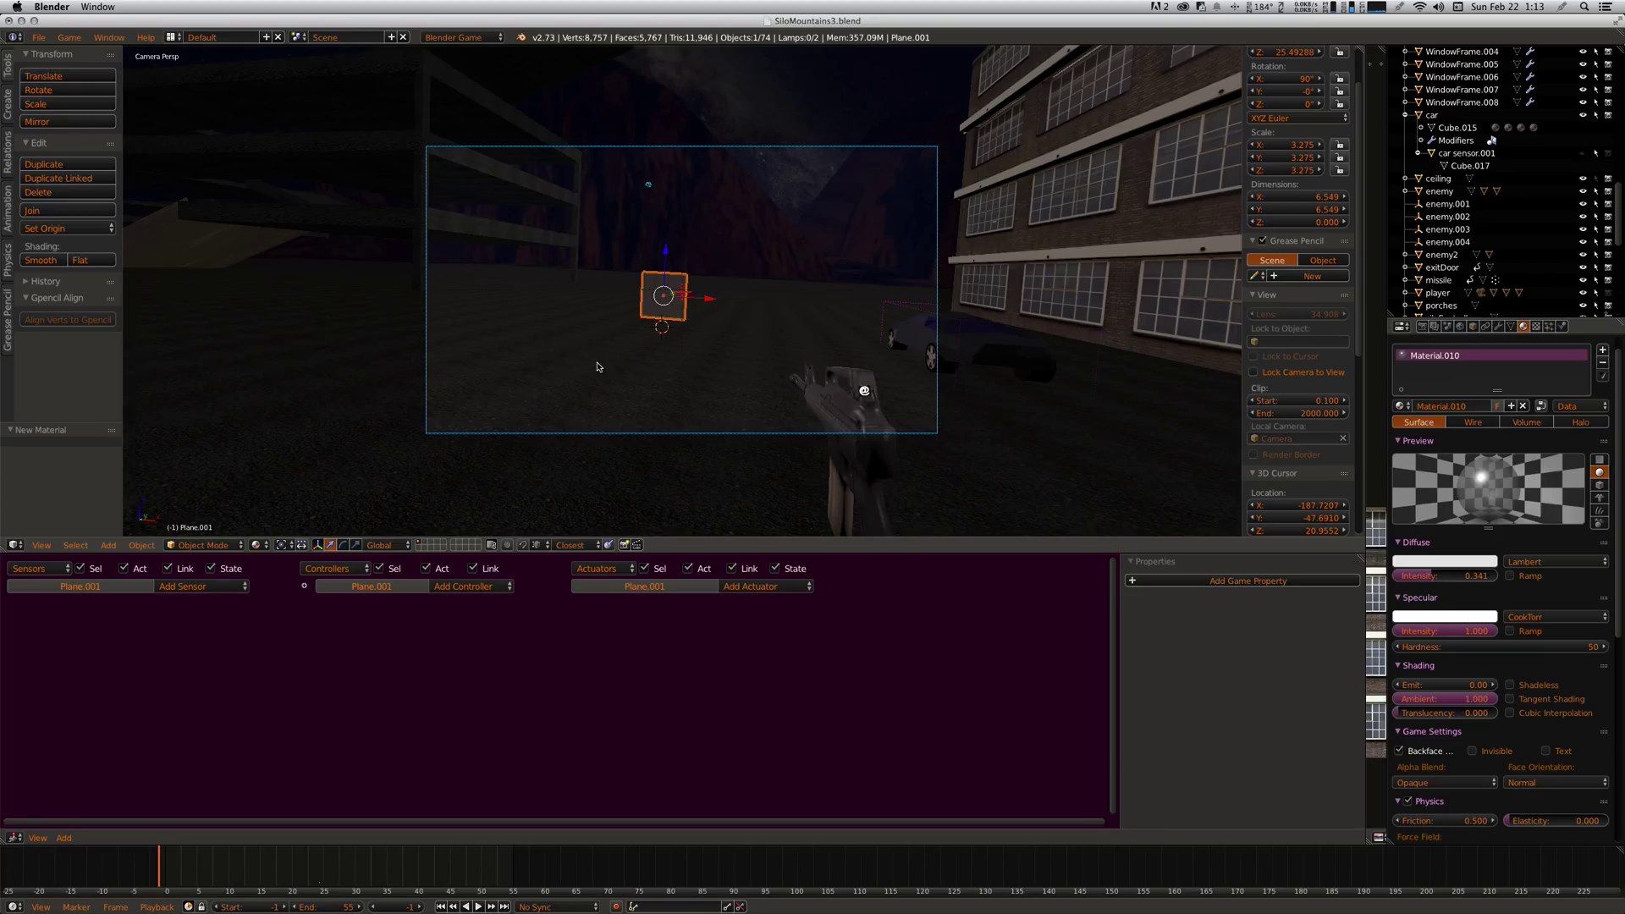
- Subdivide the upright plane's mesh in Edit Mode with 3 cuts
key("Tab")
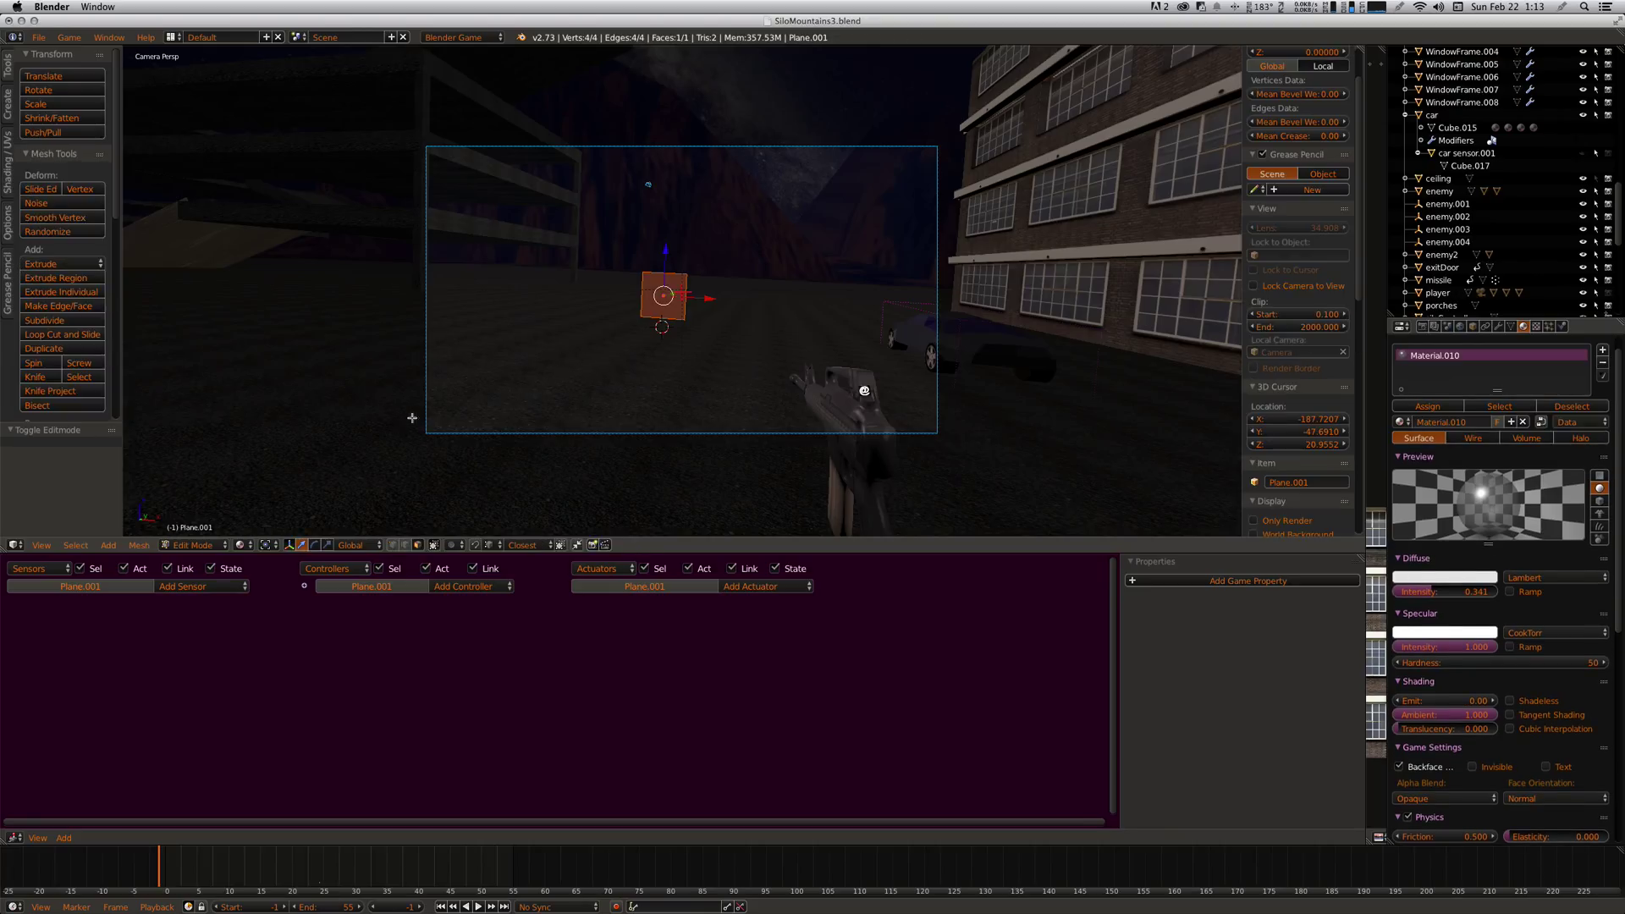
key("w")
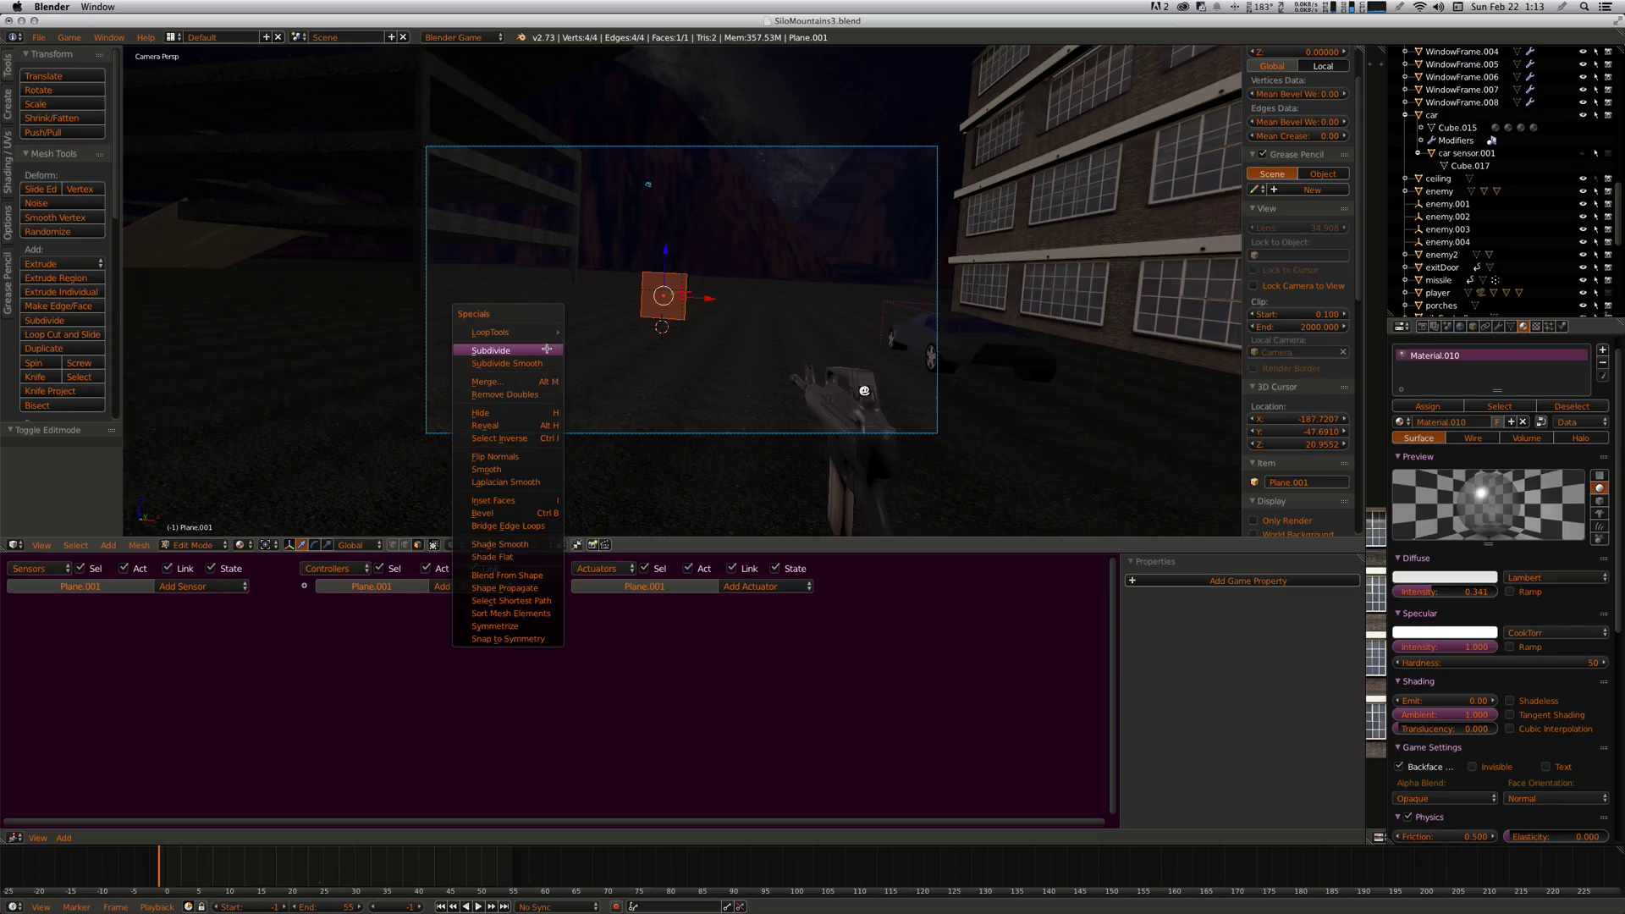
left_click(509, 350)
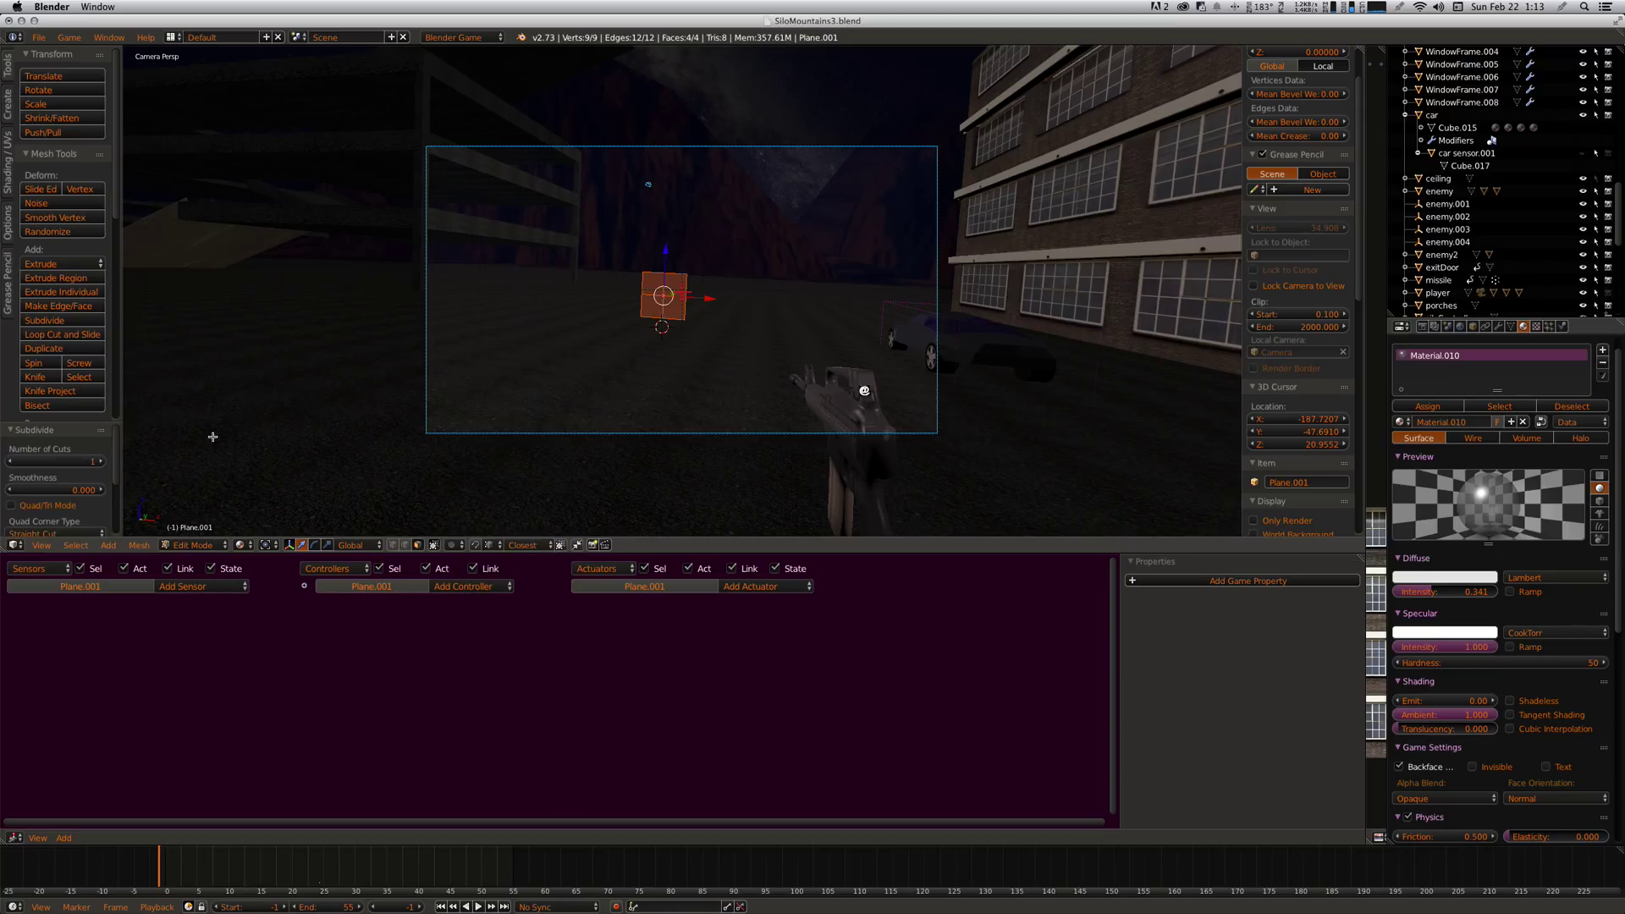
left_click(100, 462)
left_click(100, 463)
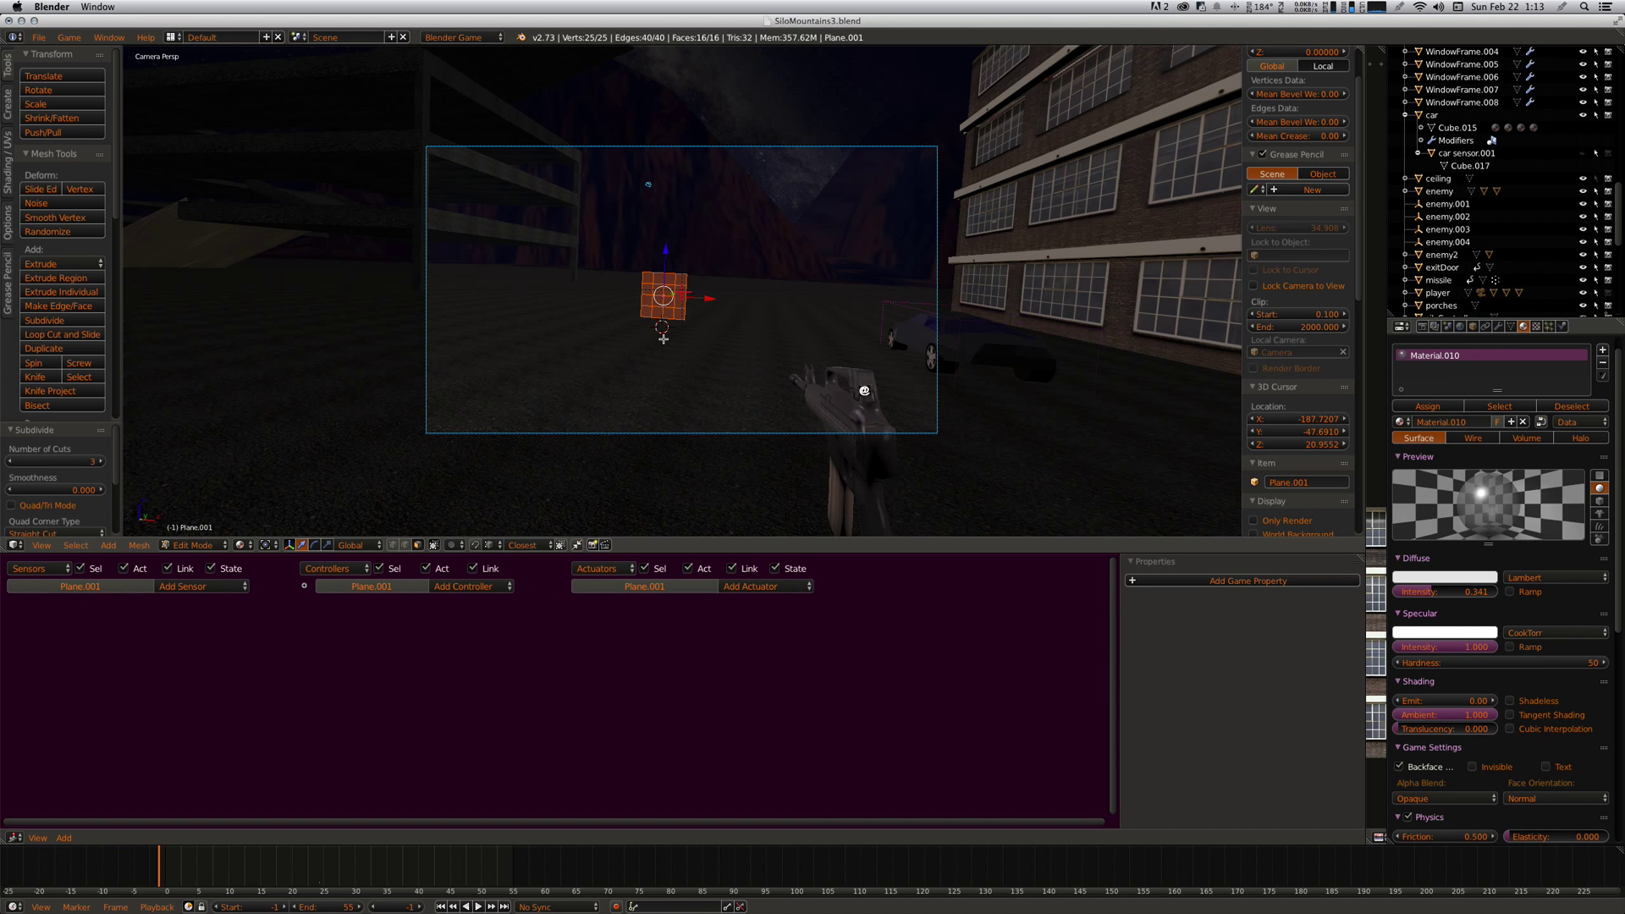
- Offset the inner vertices of the plane's upper row into an irregular pattern, raising the first one about 0.636 along Z
key("KP_Decimal")
scroll(702, 337, "right", 5)
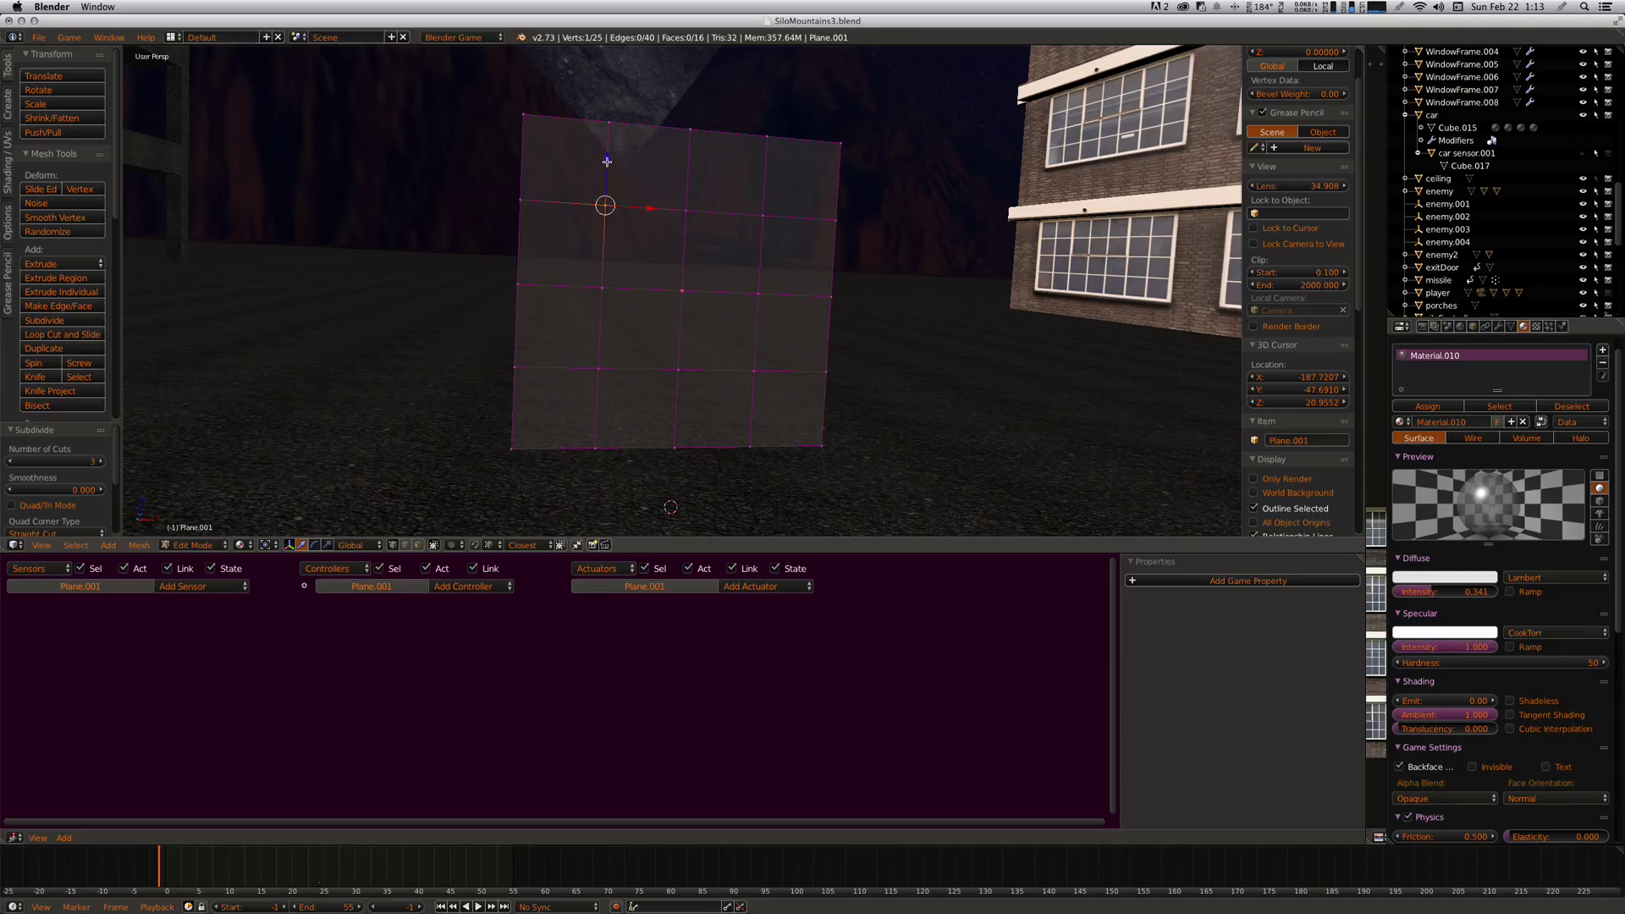
mouse_move(607, 162)
left_mouse_down()
mouse_move(607, 113)
mouse_move(611, 131)
left_mouse_up()
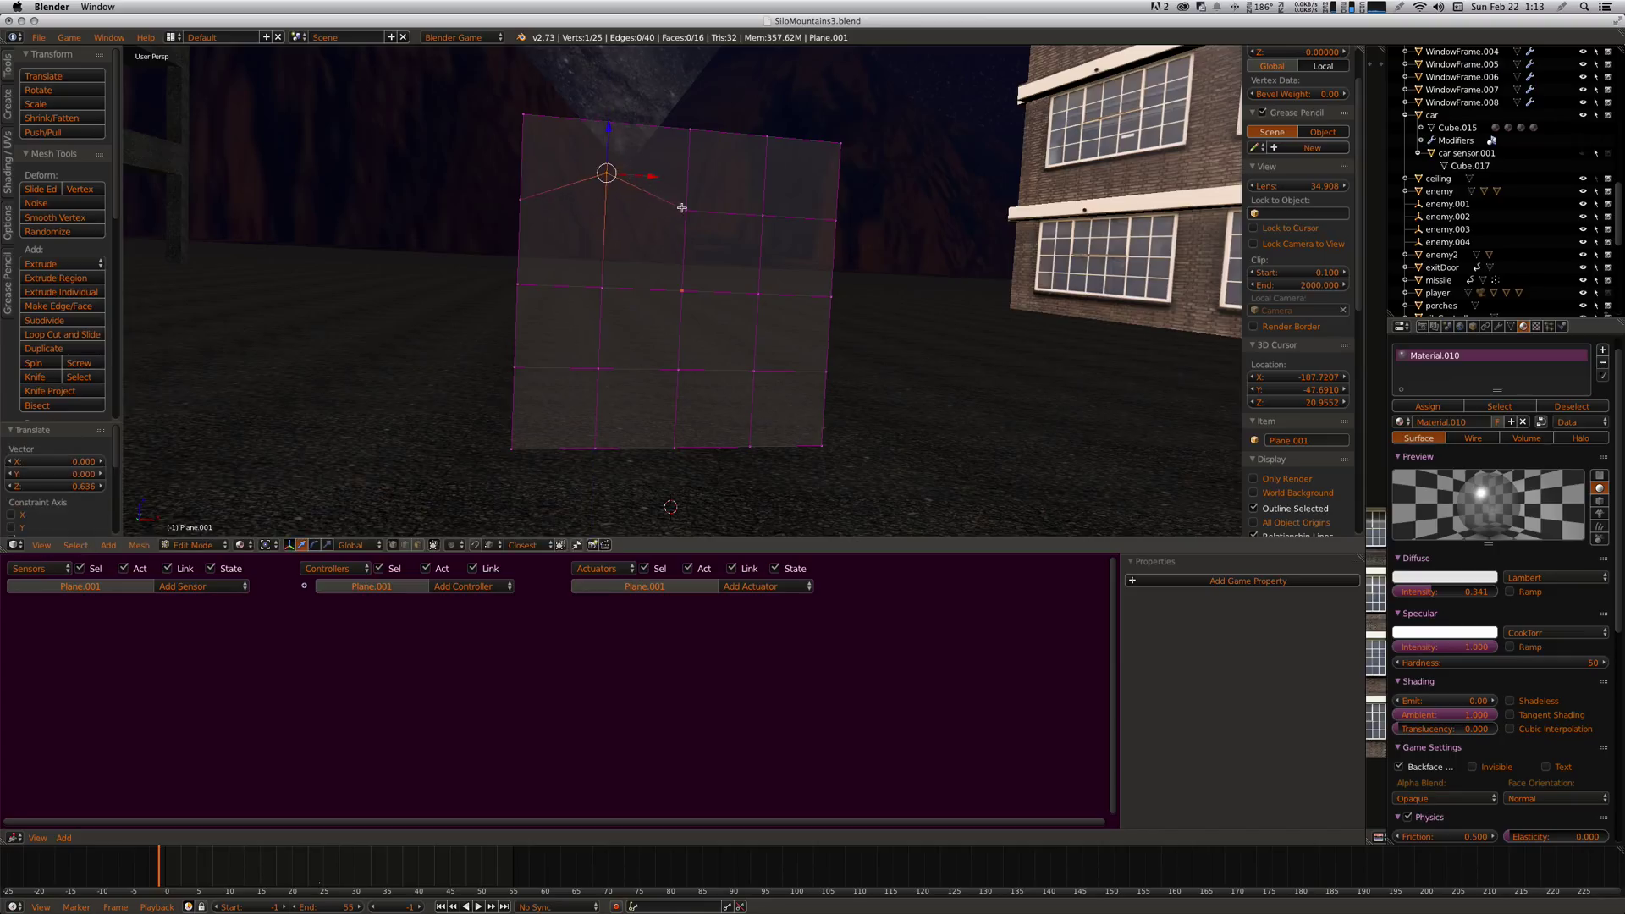
right_click(683, 207)
left_click_drag(721, 212, 765, 154)
right_click(758, 215)
- Shift the middle row's outer two inner vertices inward along X, and move the centre vertex sideways and about 0.84 up along Z
right_click(761, 292)
left_click_drag(797, 297, 707, 311)
right_click_drag(682, 292, 692, 266)
key("Escape")
left_click_drag(724, 294, 646, 270)
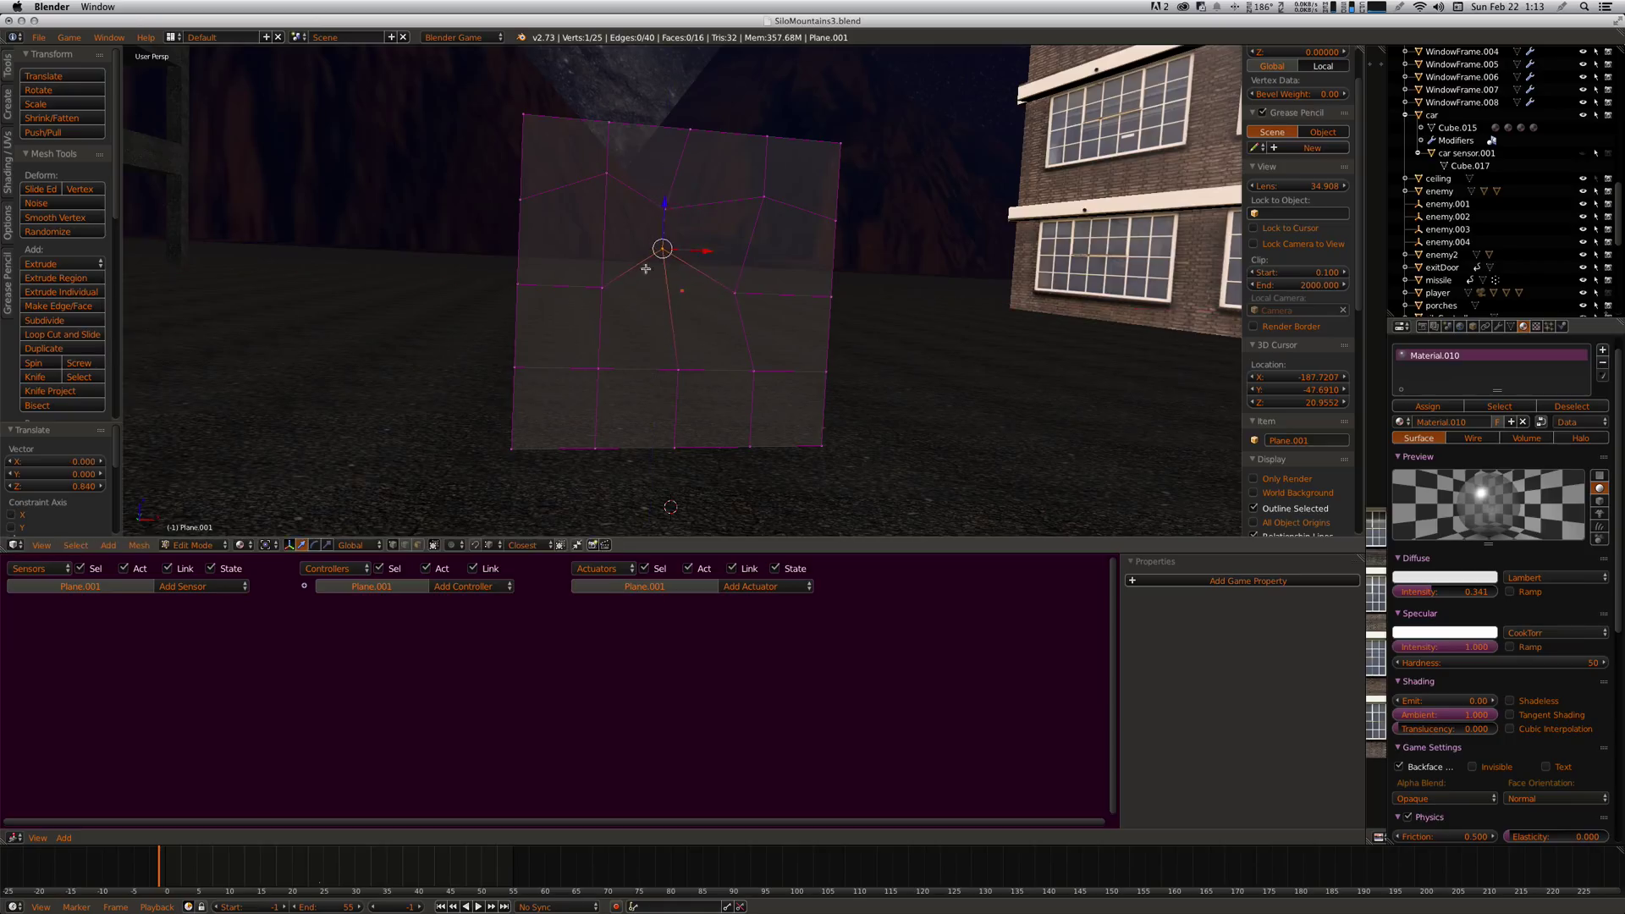
right_click(600, 288)
mouse_move(645, 290)
left_mouse_down()
mouse_move(702, 305)
mouse_move(671, 298)
left_mouse_up()
- Move the lower row's inner vertices along Z: left one up about 0.728, middle one down about 0.601, right one up about 0.687
key("g")
key("z")
left_click(590, 293)
right_click(684, 372)
key("g")
key("z")
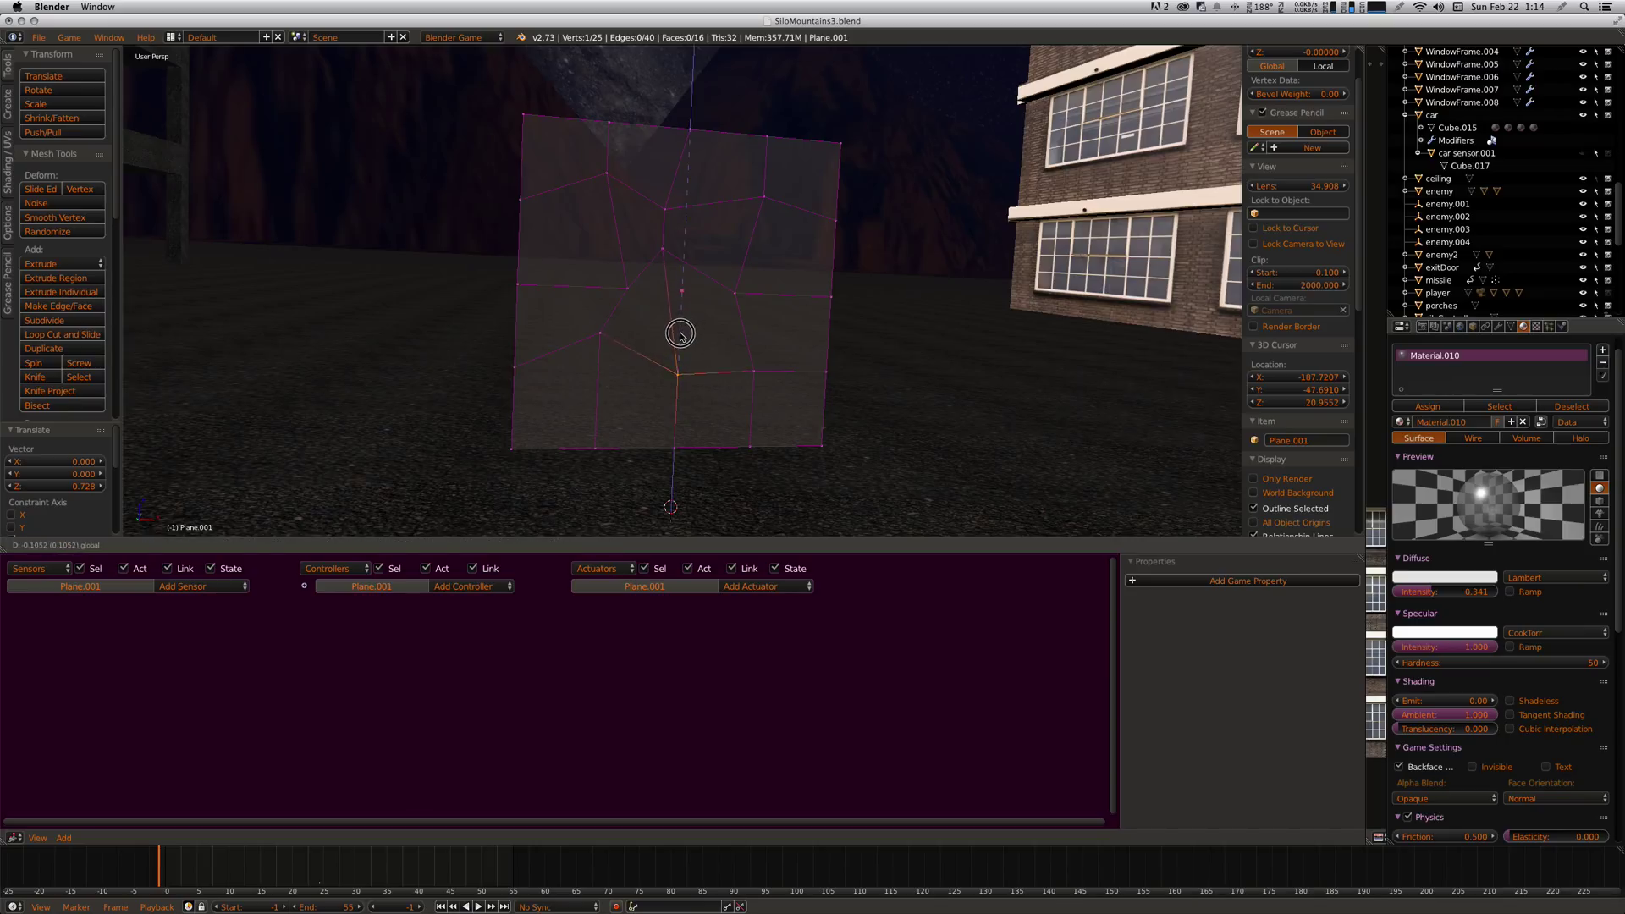
left_click(682, 326)
key("g")
key("z")
left_click(669, 359)
right_click(756, 370)
key("g")
key("z")
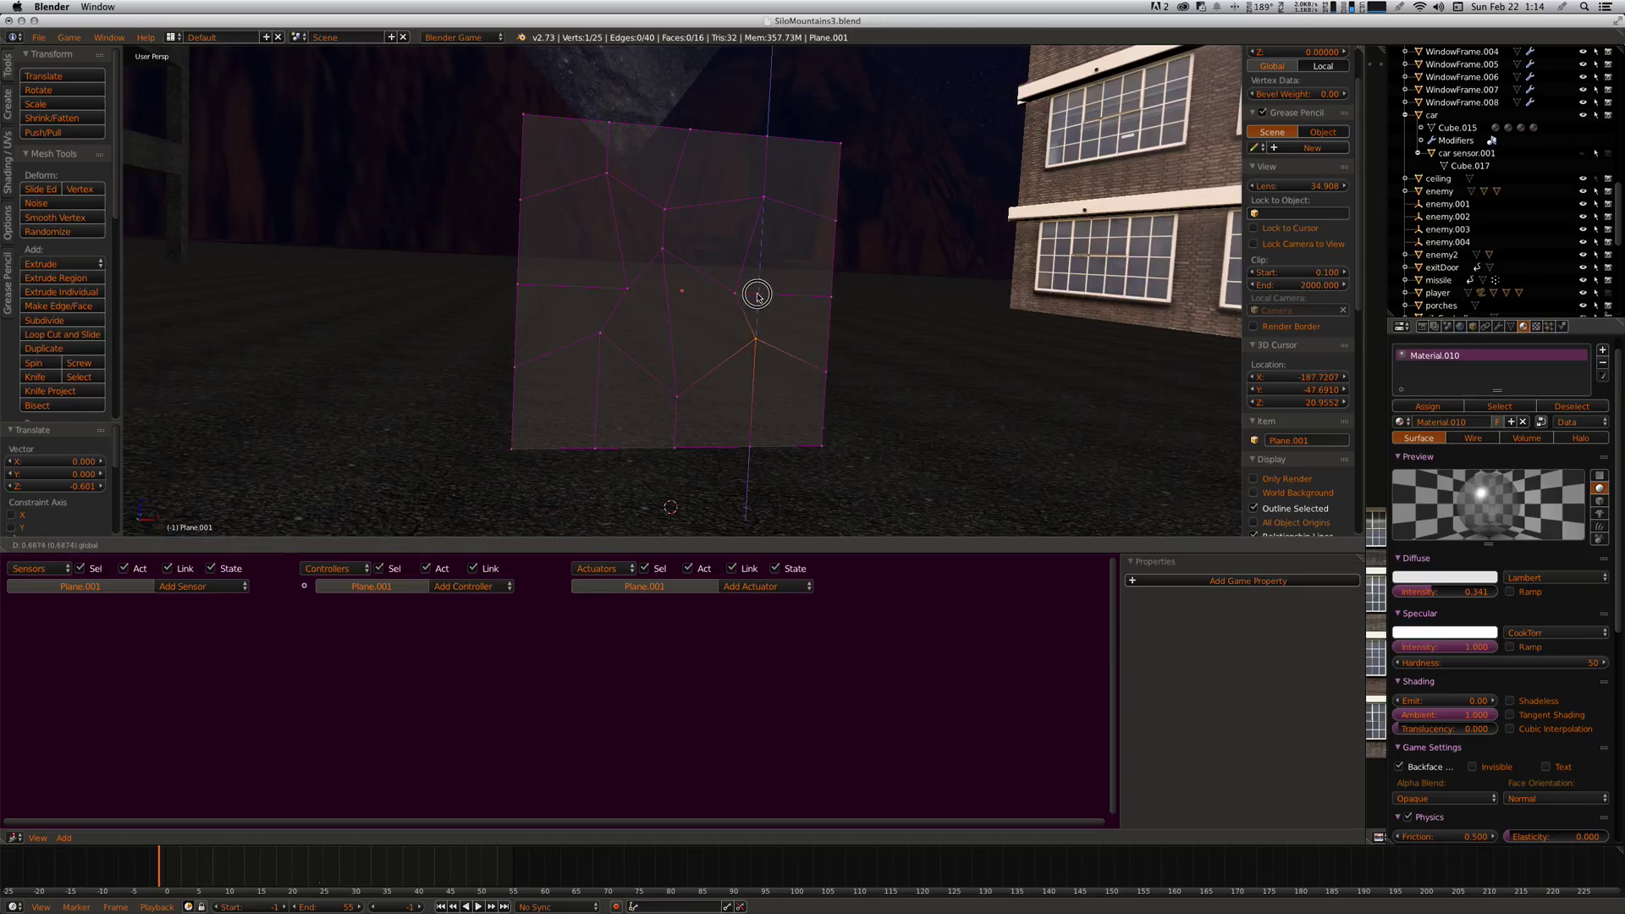
left_click(773, 305)
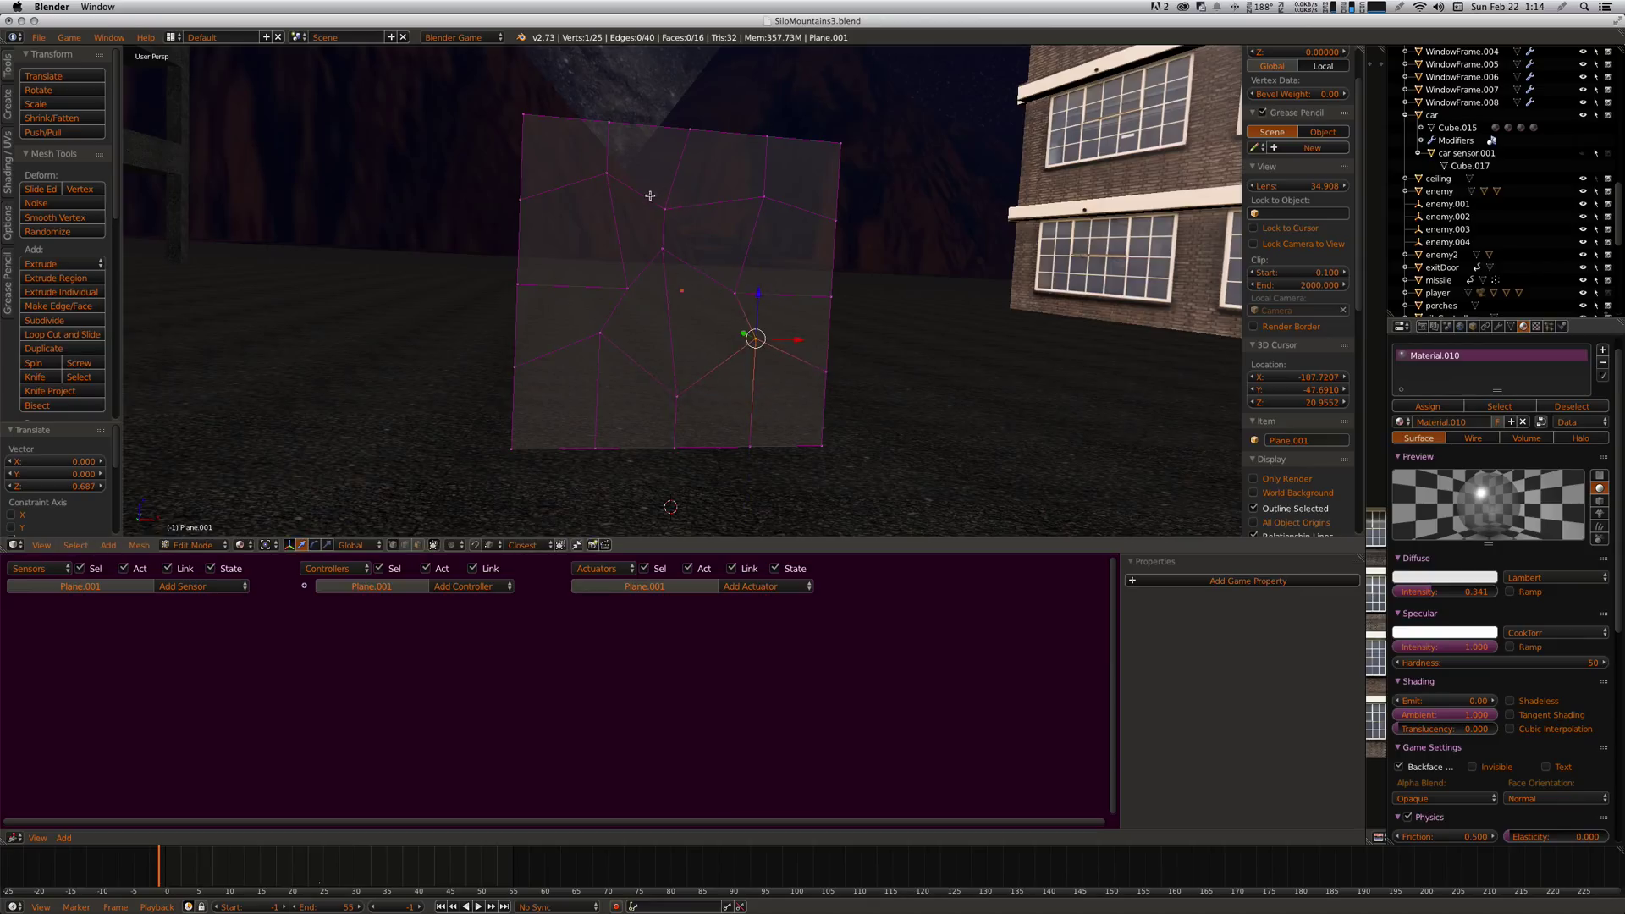
- Shift the upper-left inner vertex outward about 0.498 along X and raise the upper-right inner vertex about 0.234 along Z
right_click(609, 172)
key("g")
key("x")
left_click(626, 174)
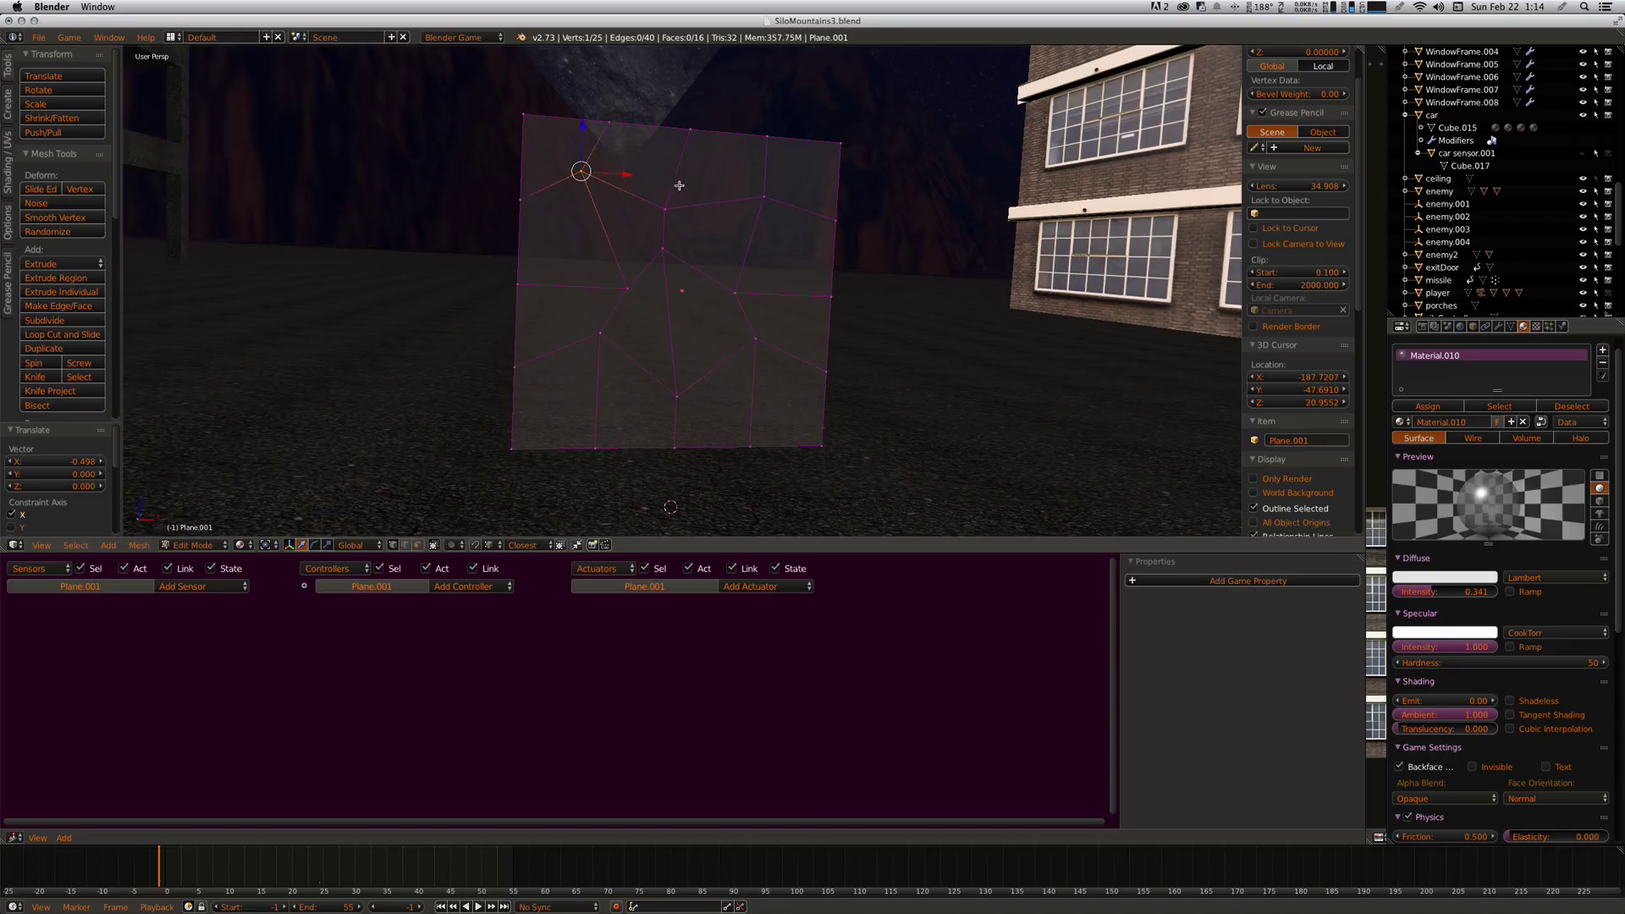
right_click(762, 197)
left_click_drag(766, 158, 766, 145)
- Examine the irregular shard pattern on the pane from several angles, in both Edit Mode and Object Mode
scroll(770, 265, "right", 10)
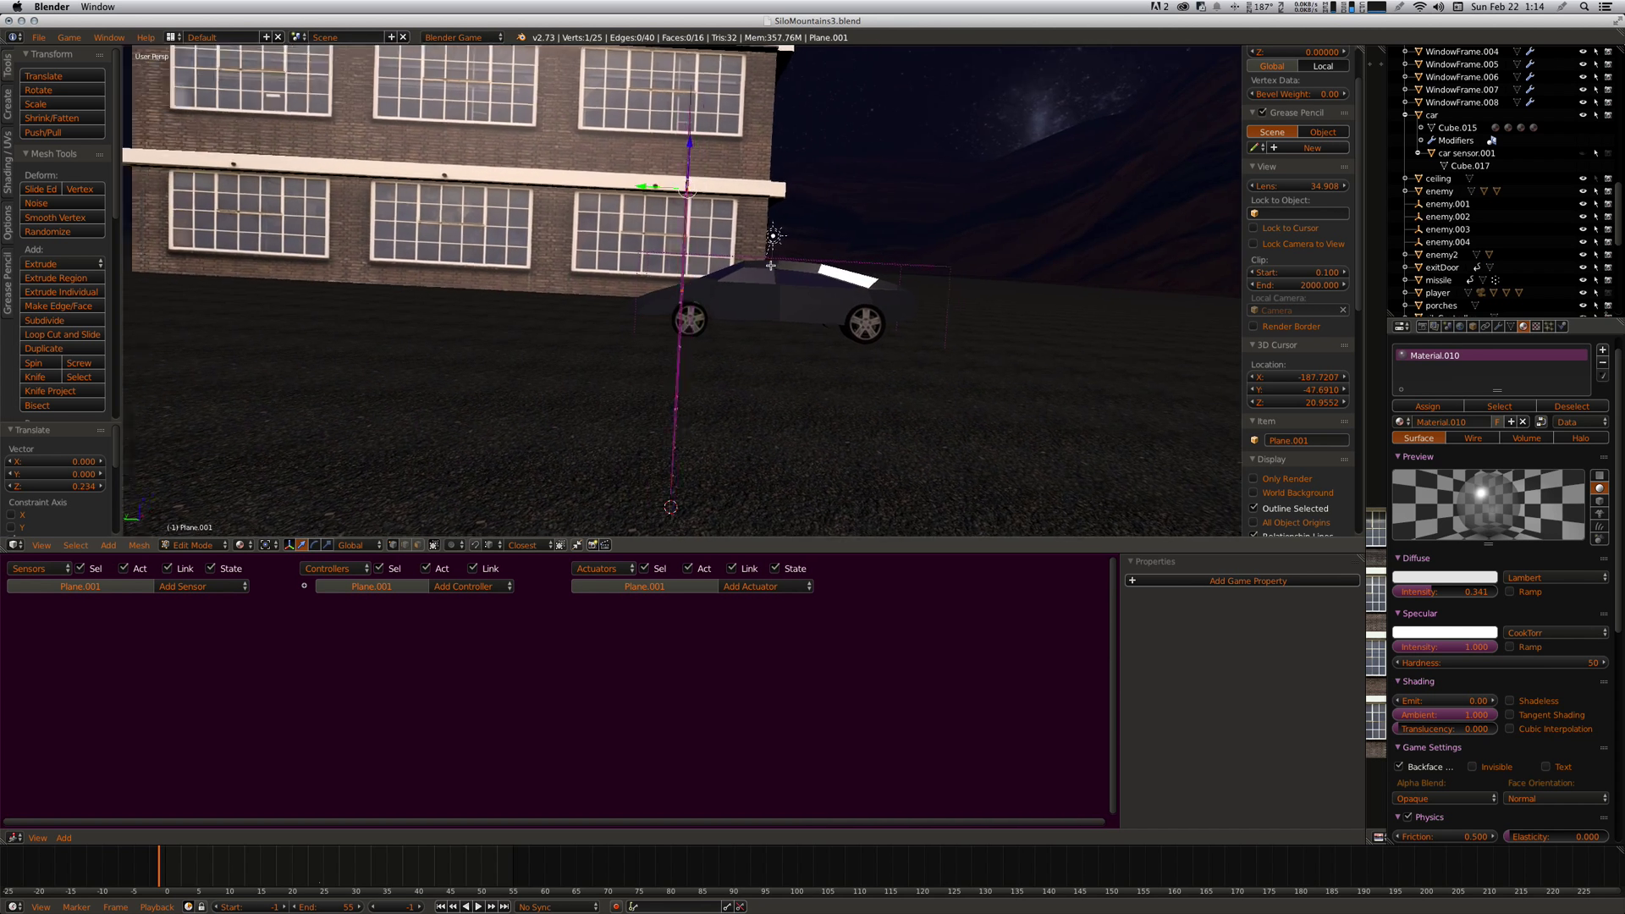
scroll(770, 265, "right", 10)
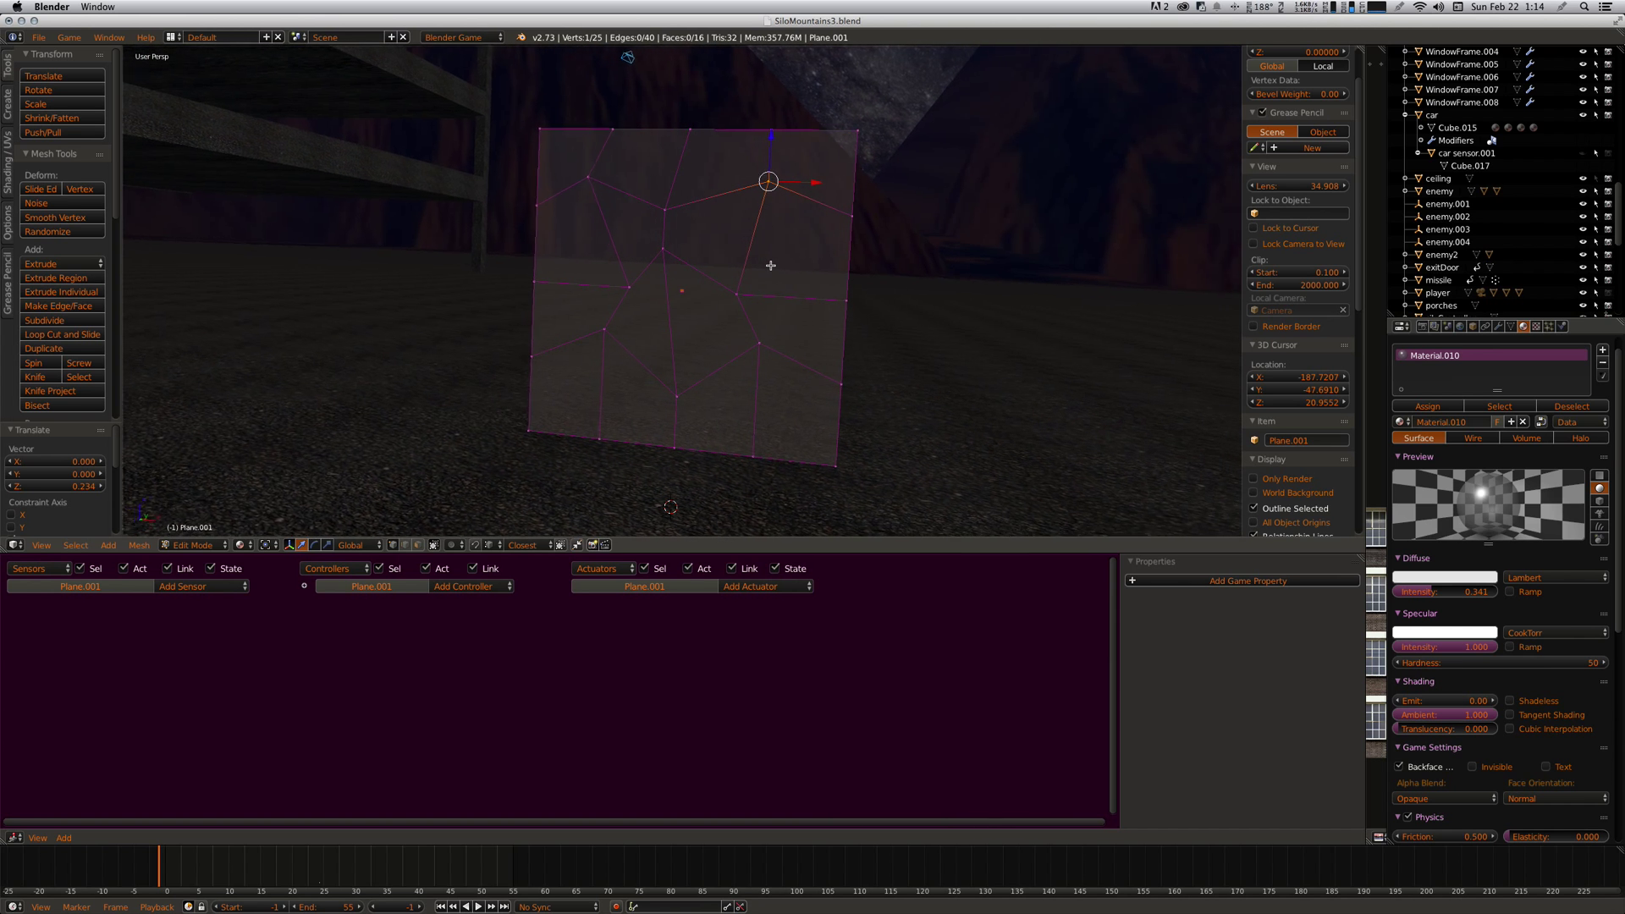
scroll(771, 265, "right", 3)
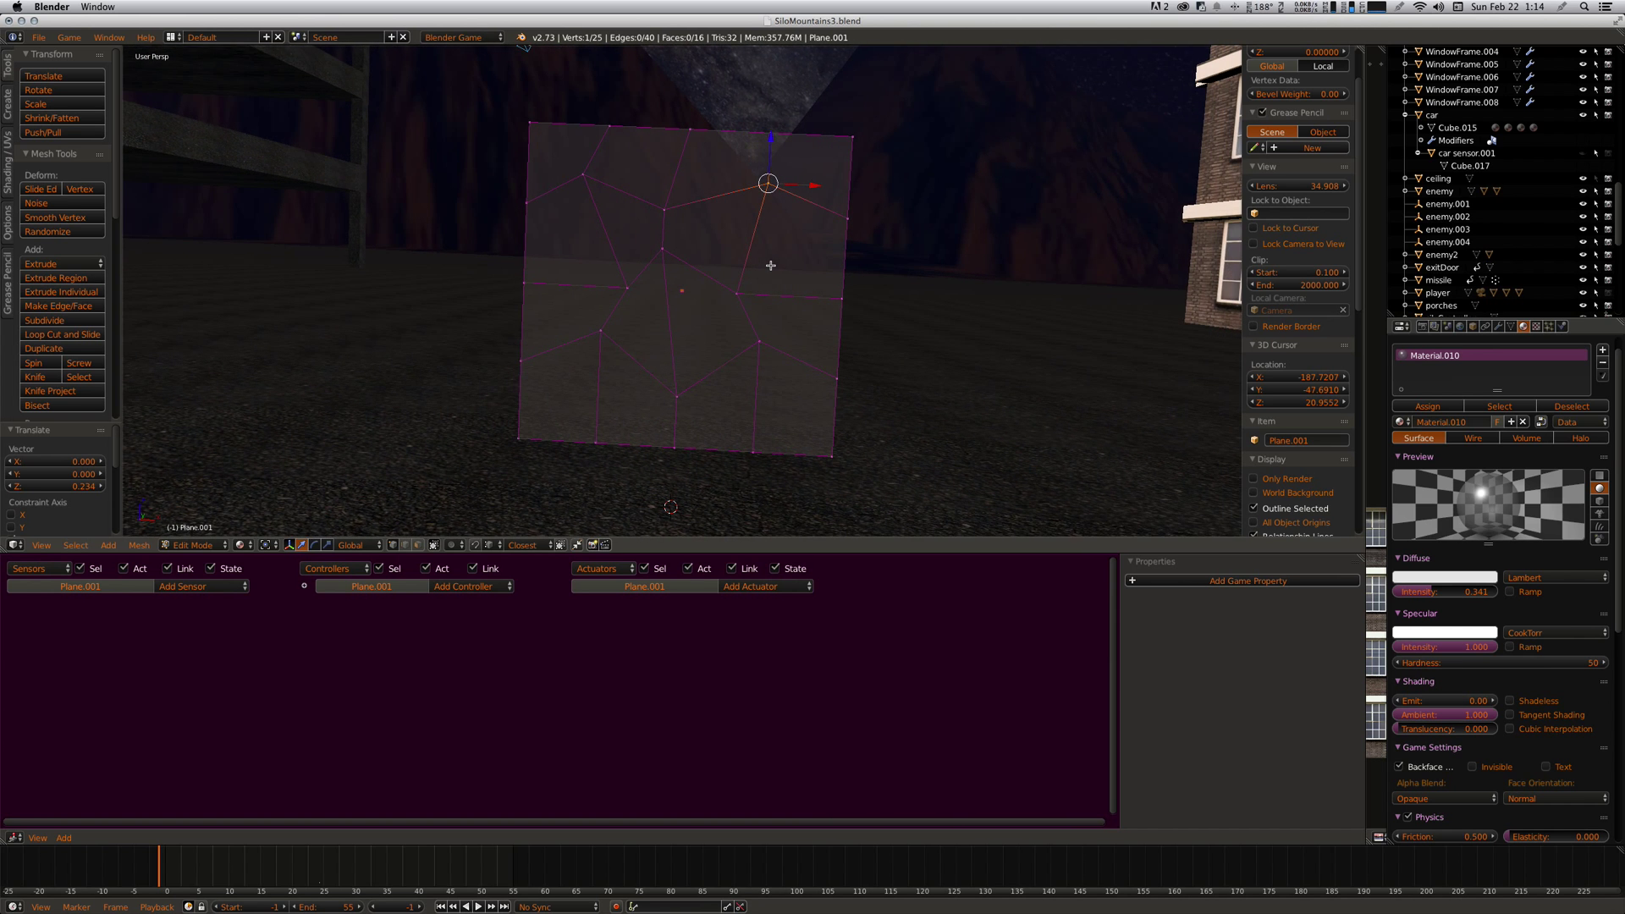
scroll(770, 265, "right", 3)
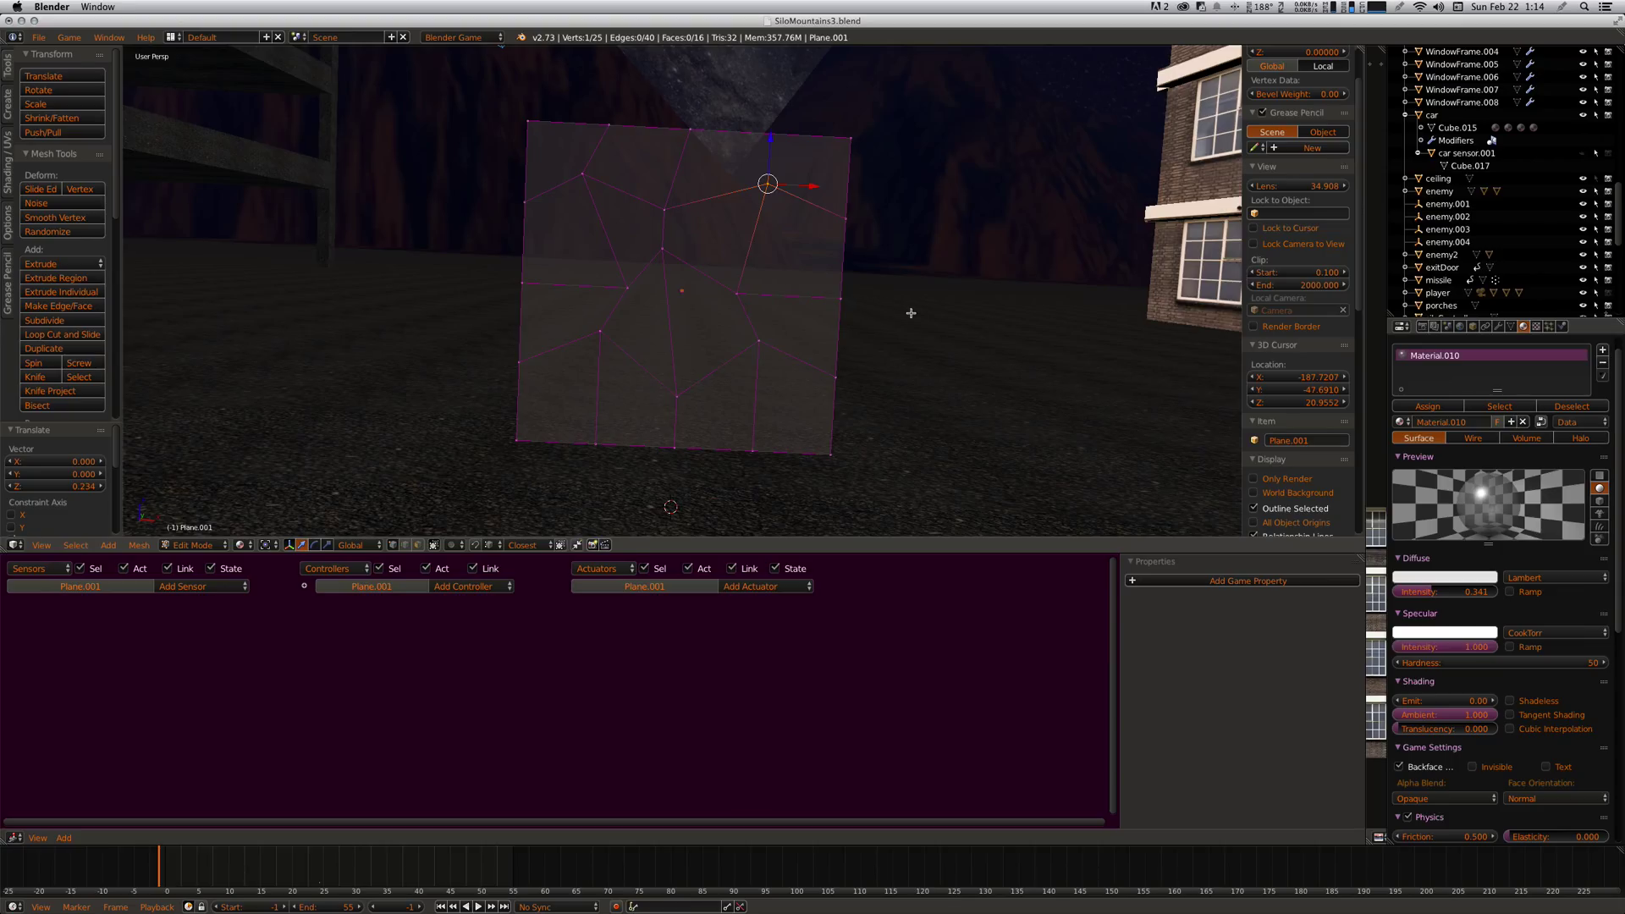
key("Tab")
scroll(917, 321, "right", 3)
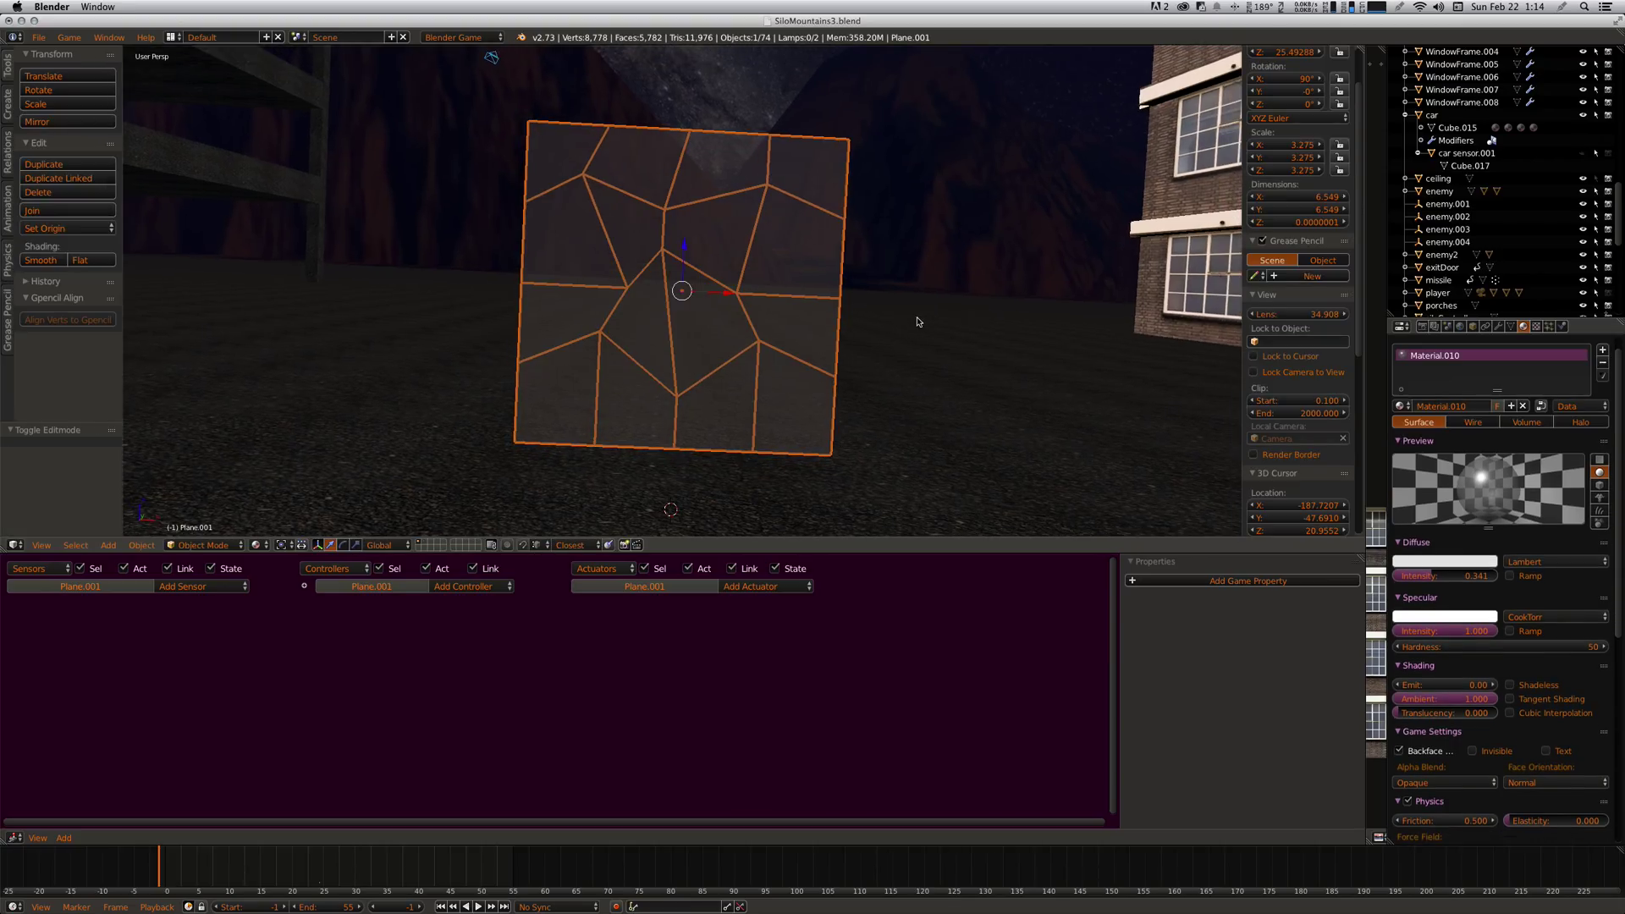
scroll(917, 322, "right", 3)
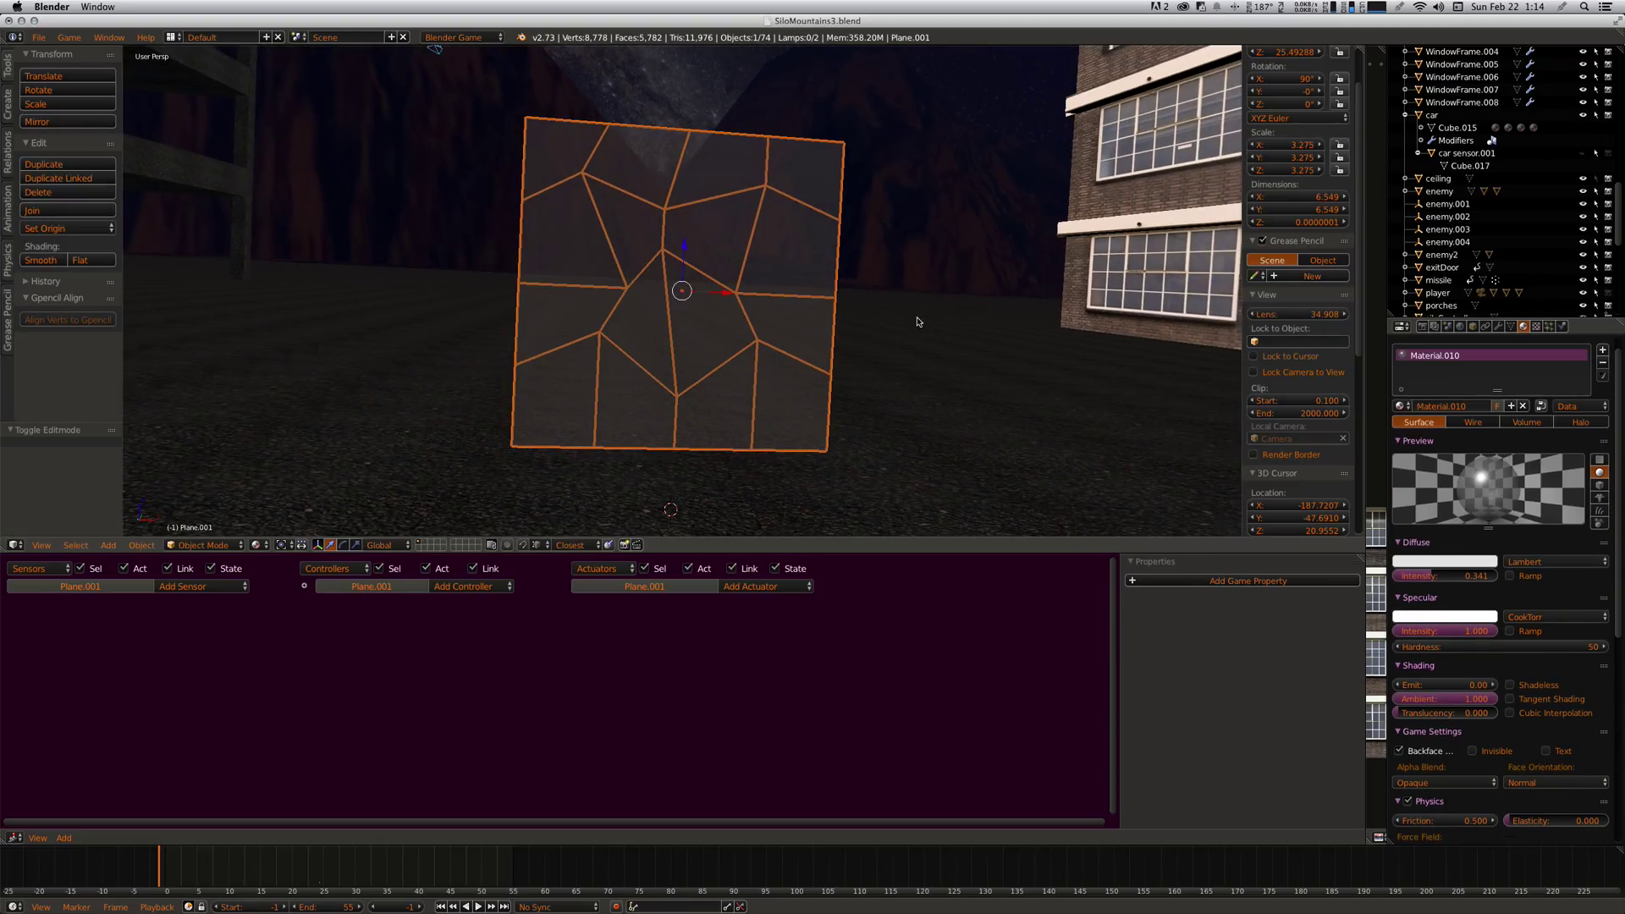
key("Tab")
scroll(917, 321, "right", 3)
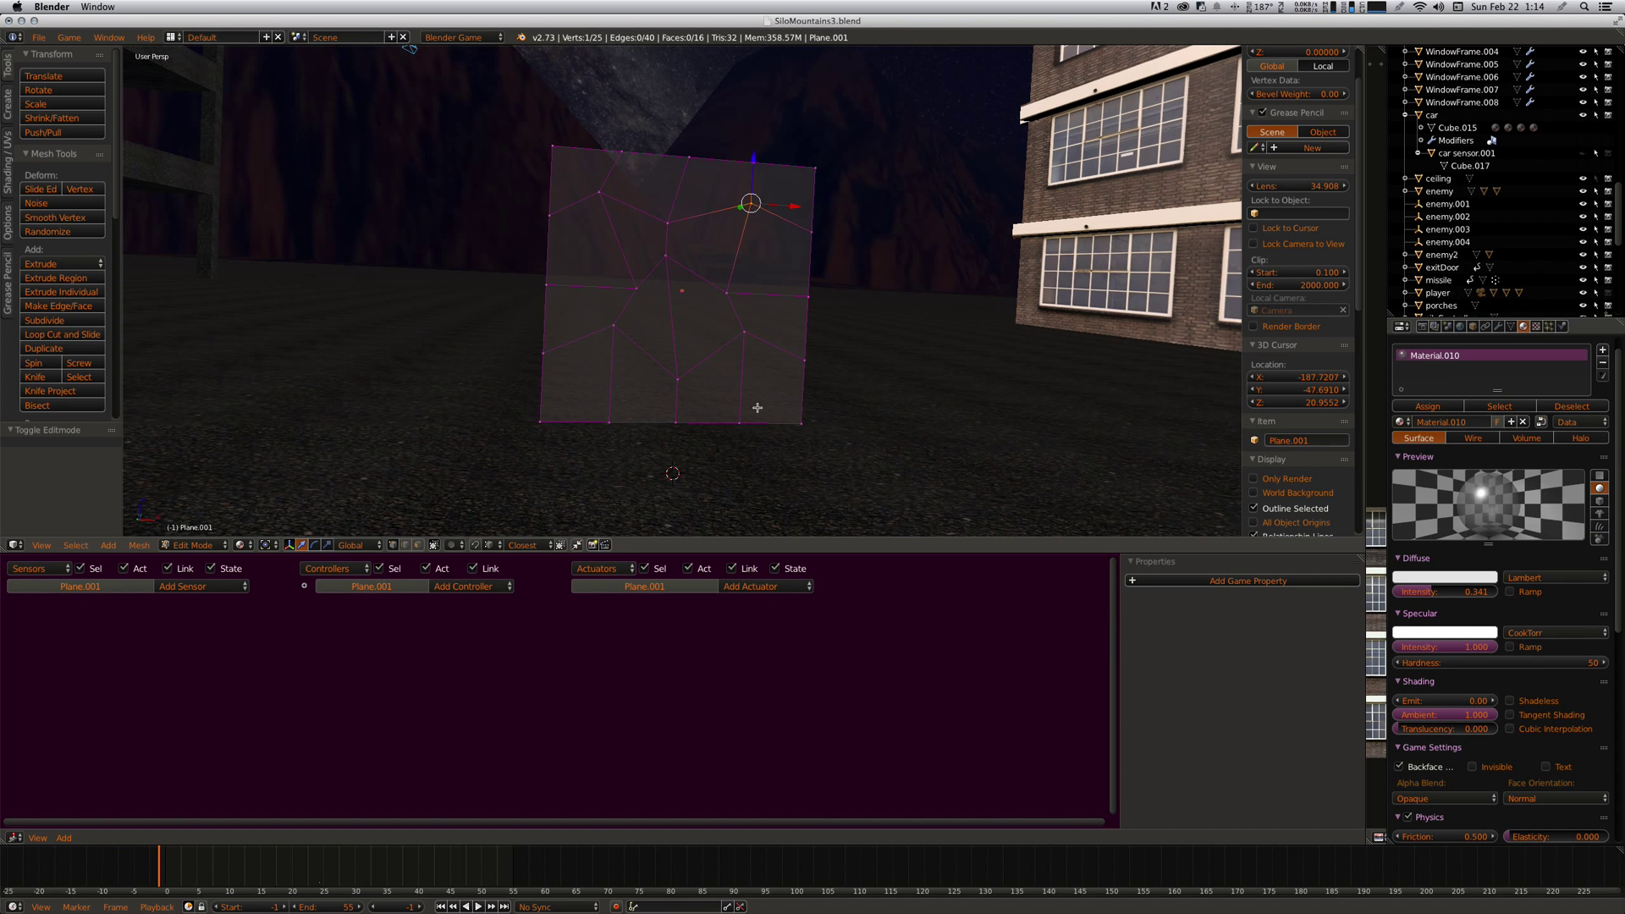
- Select all of the pane's faces in face select mode and extrude them individually by about 0.813
left_click(418, 545)
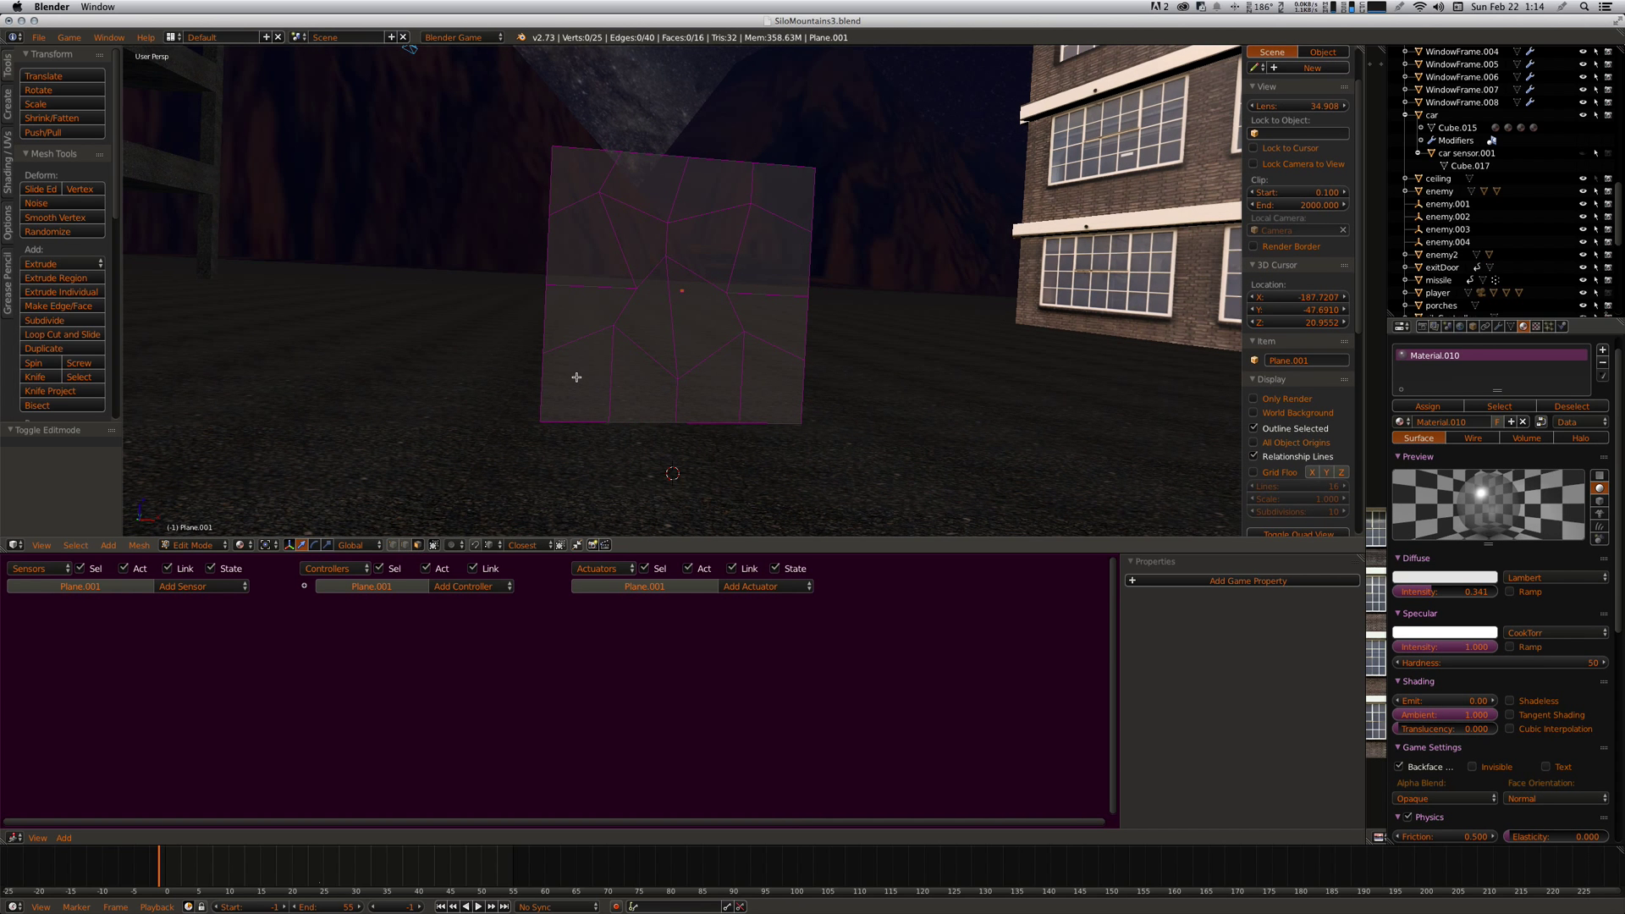
scroll(577, 377, "right", 3)
scroll(576, 377, "right", 3)
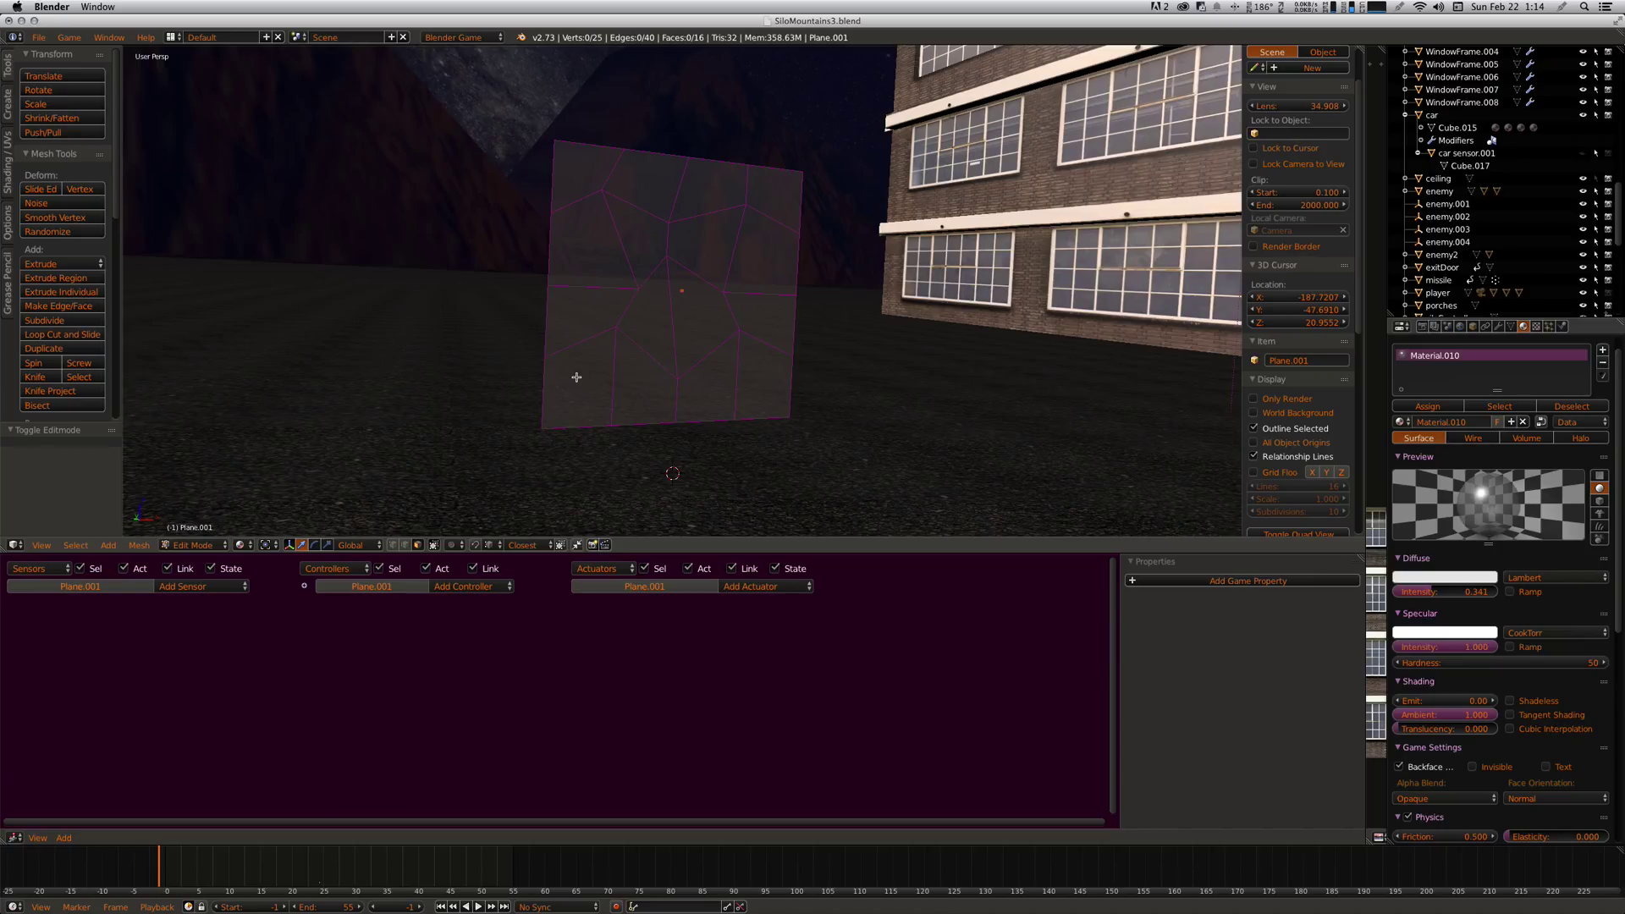
key("a")
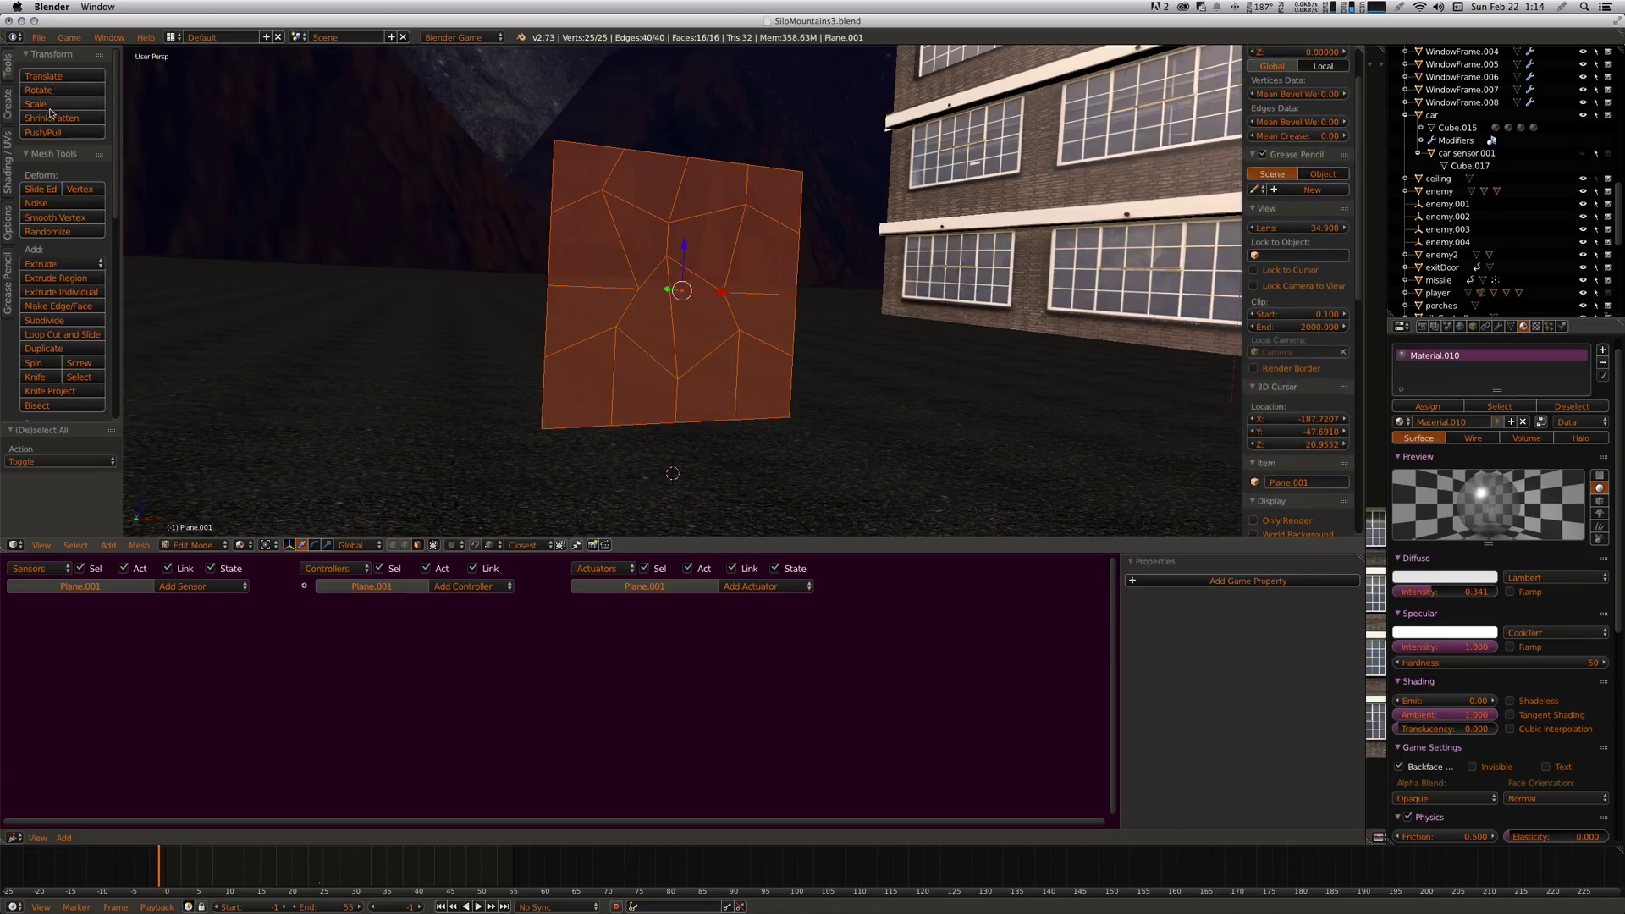
left_click(64, 296)
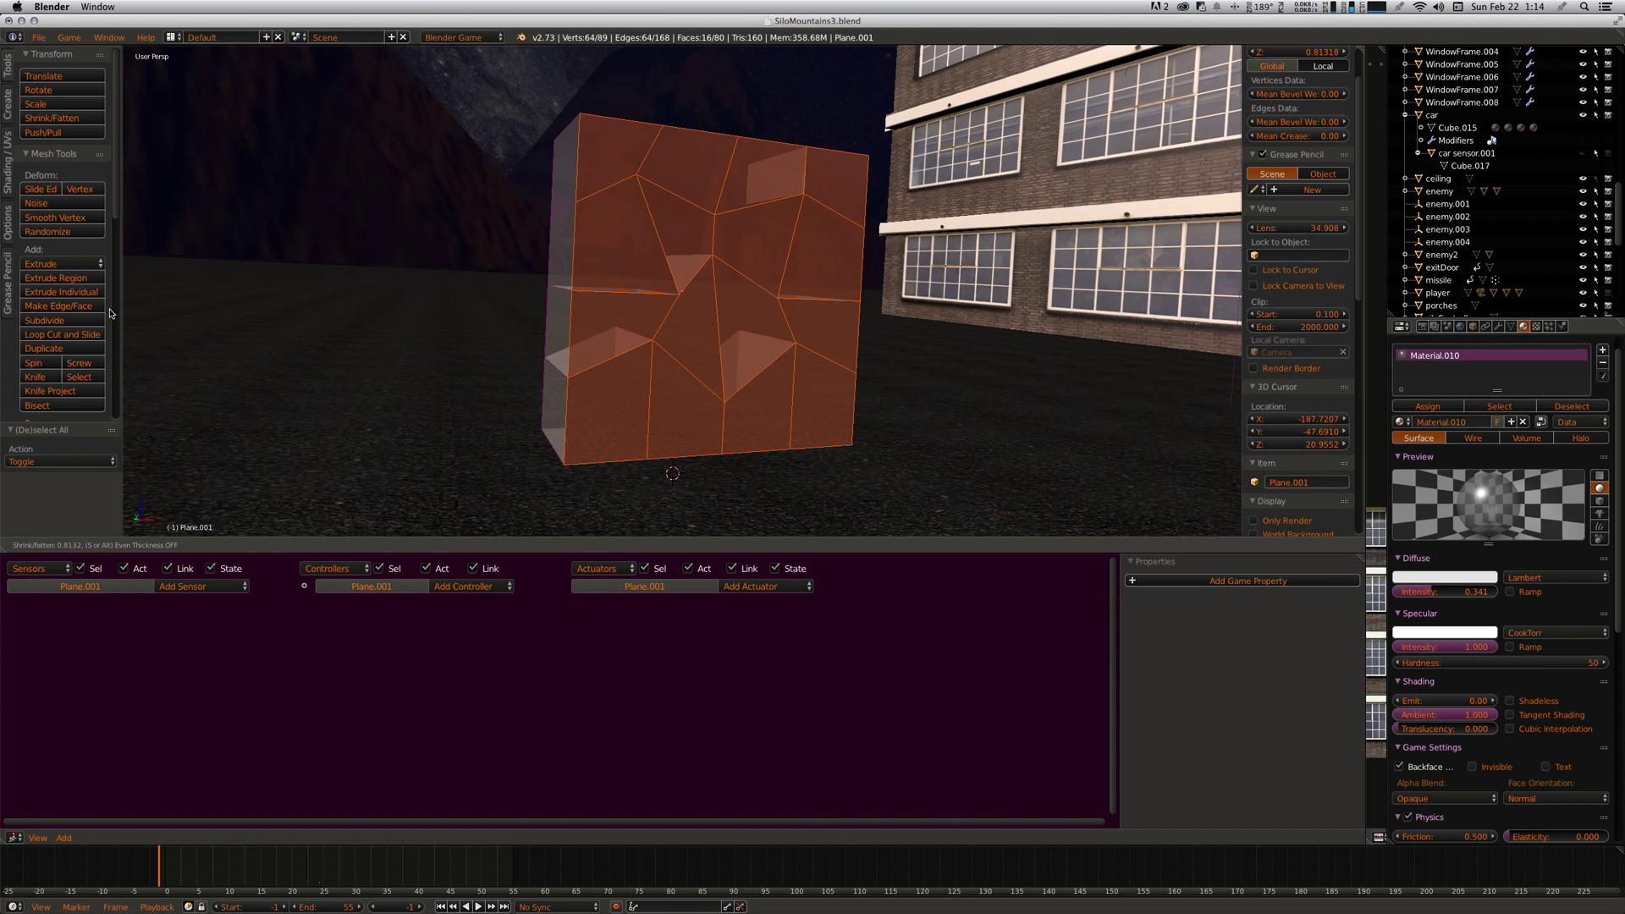
left_click(110, 316)
- Invert the selection and delete the original and side faces, keeping only the extruded shard faces
middle_click_drag(290, 254, 329, 287)
scroll(328, 288, "left", 5)
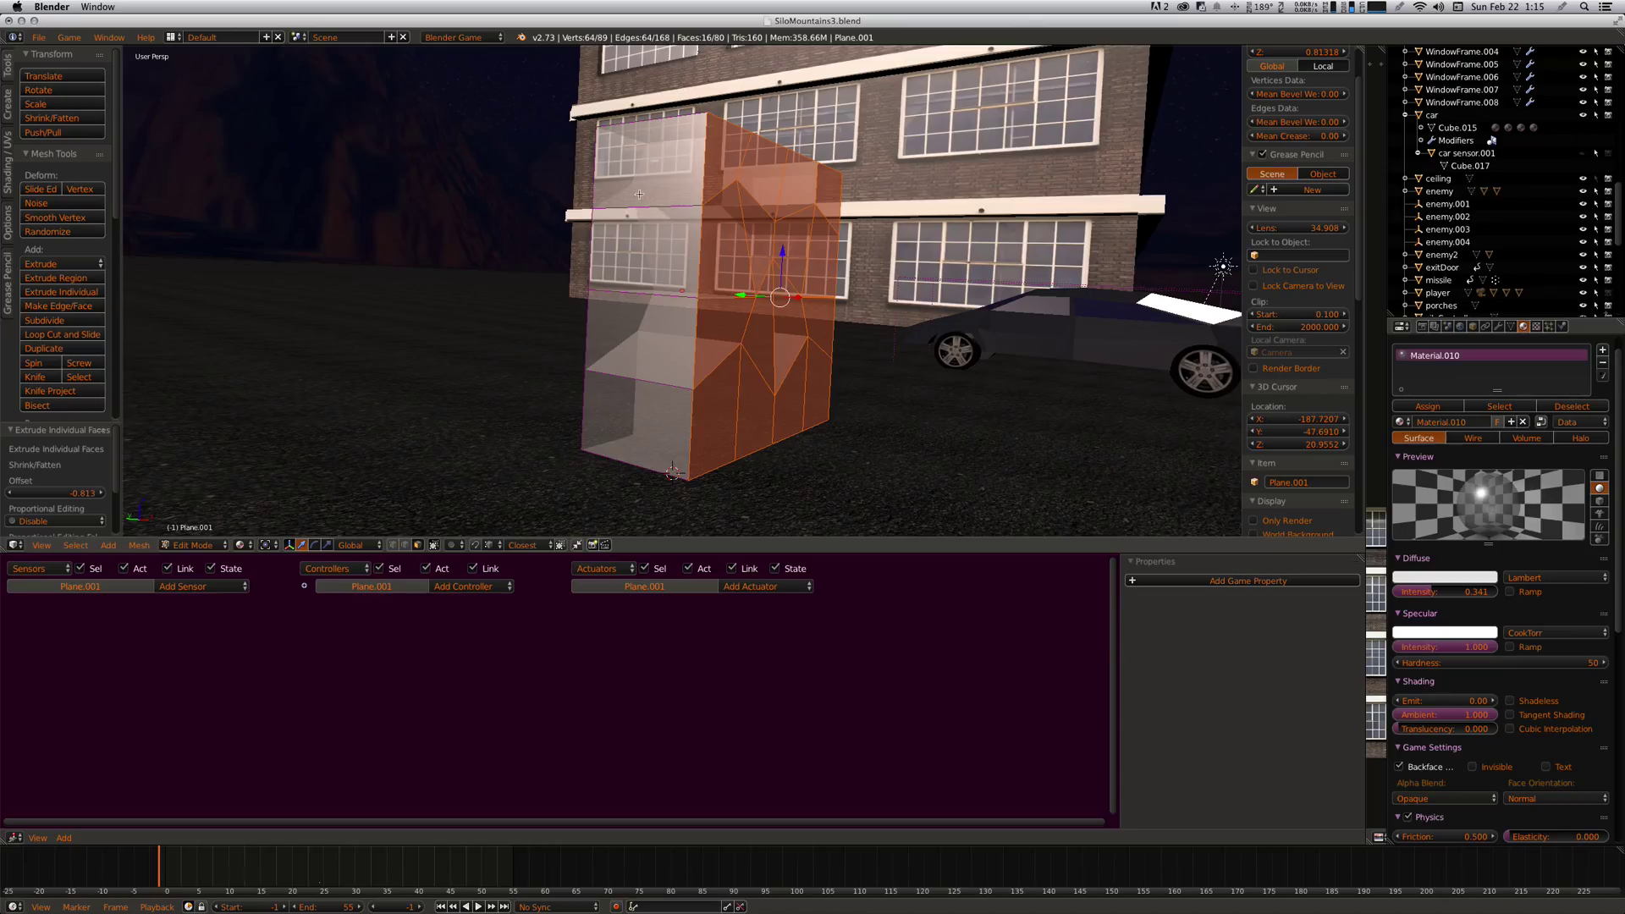
scroll(606, 261, "right", 6)
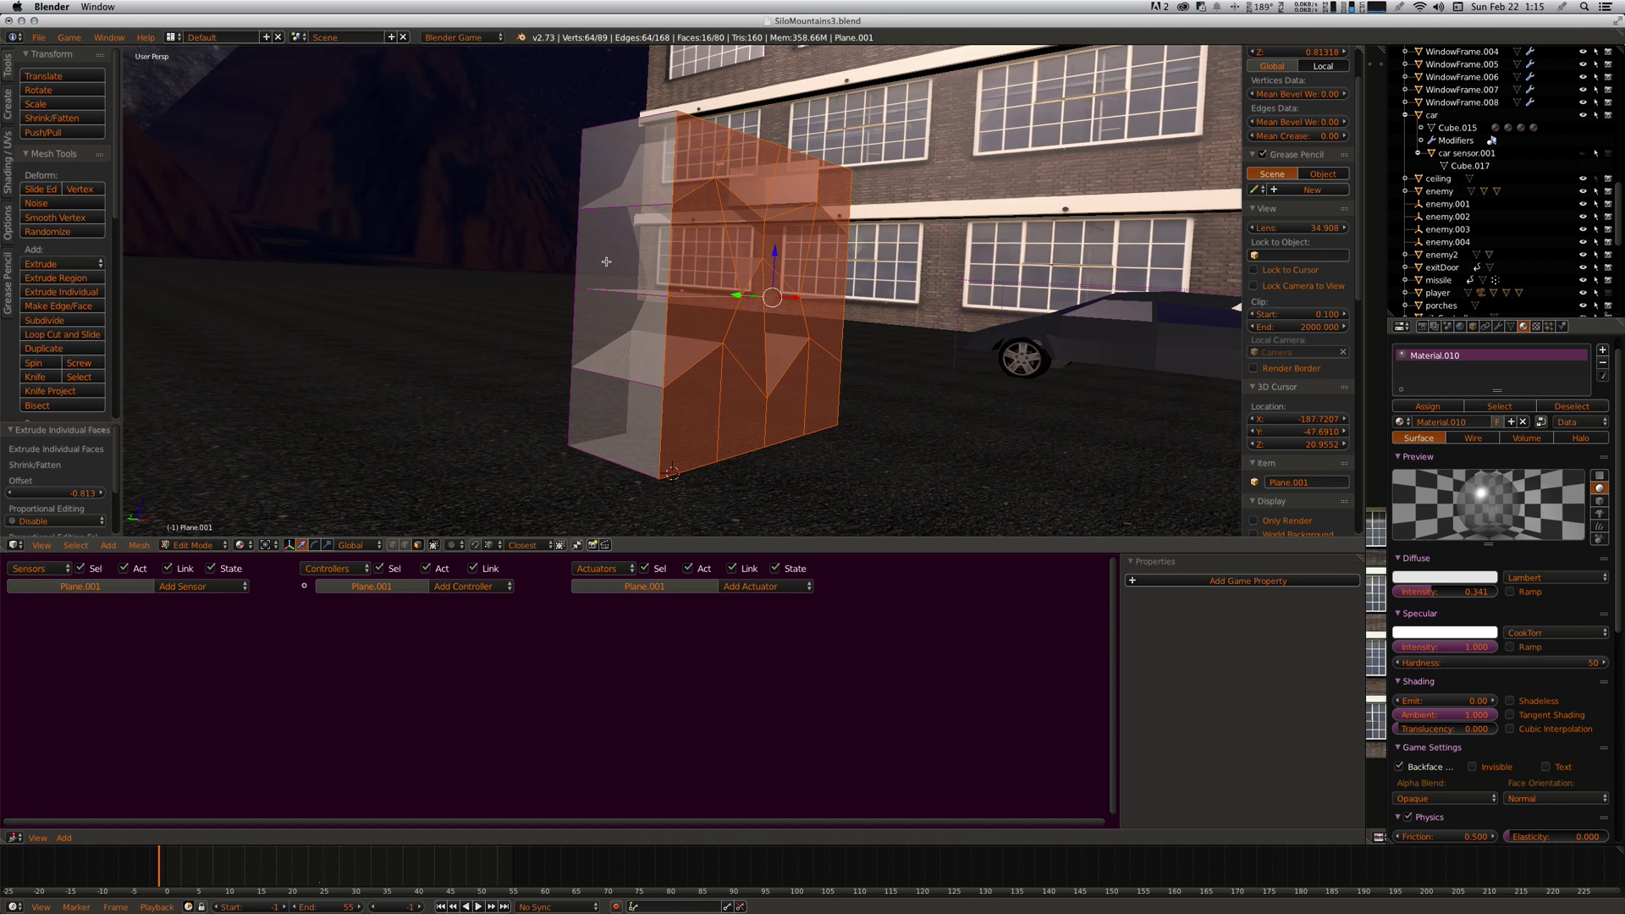
scroll(606, 261, "right", 5)
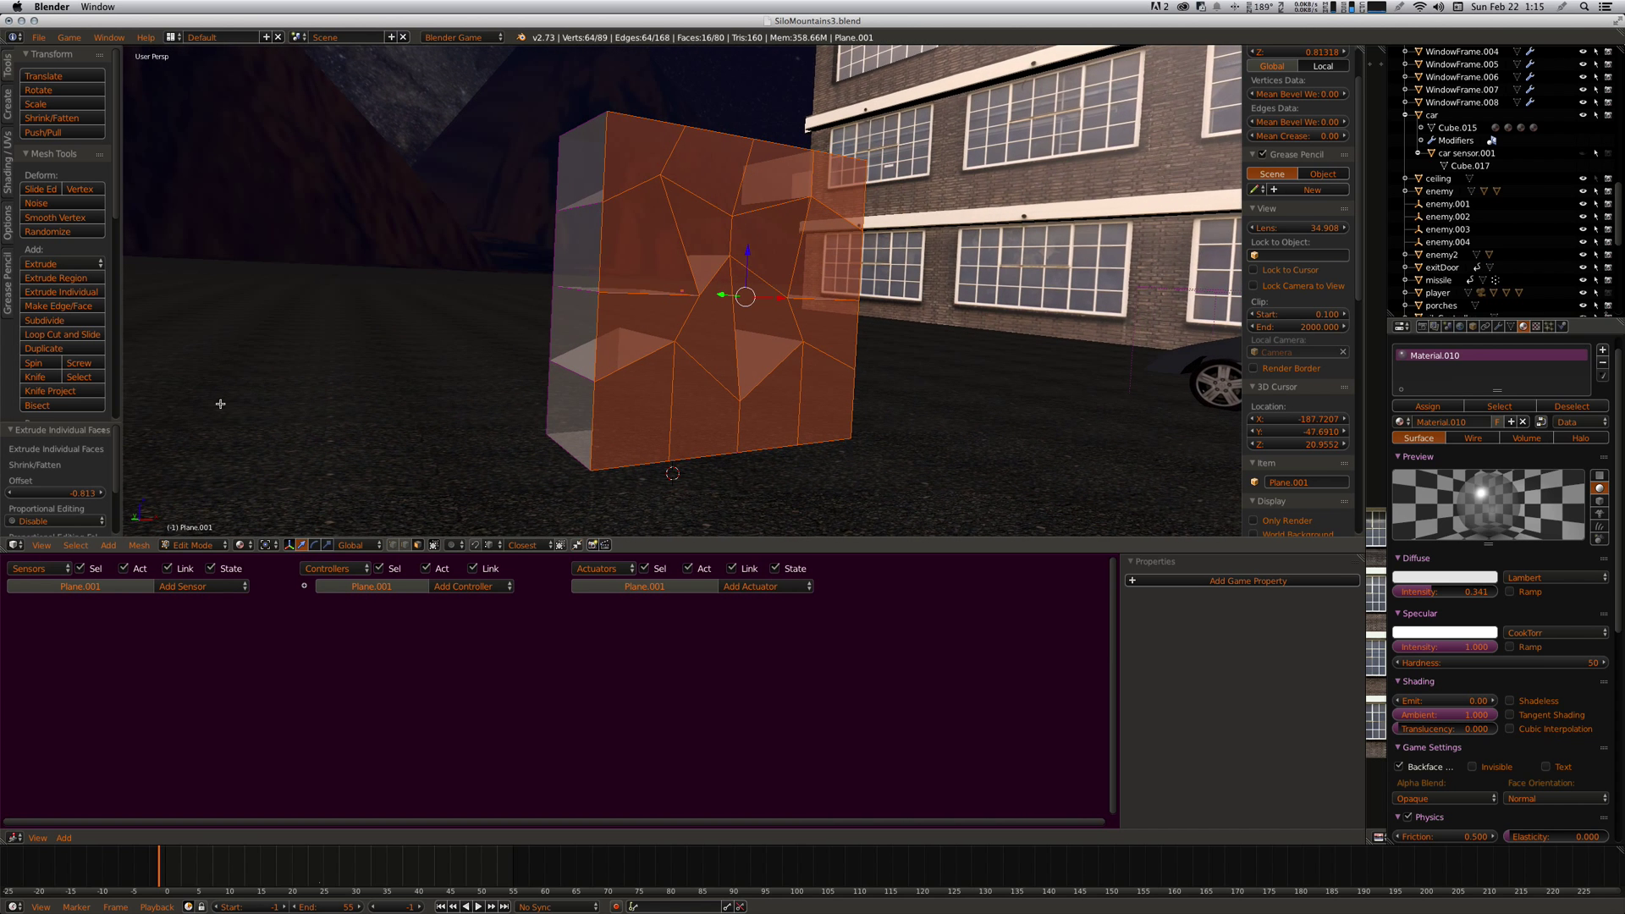
left_click(78, 546)
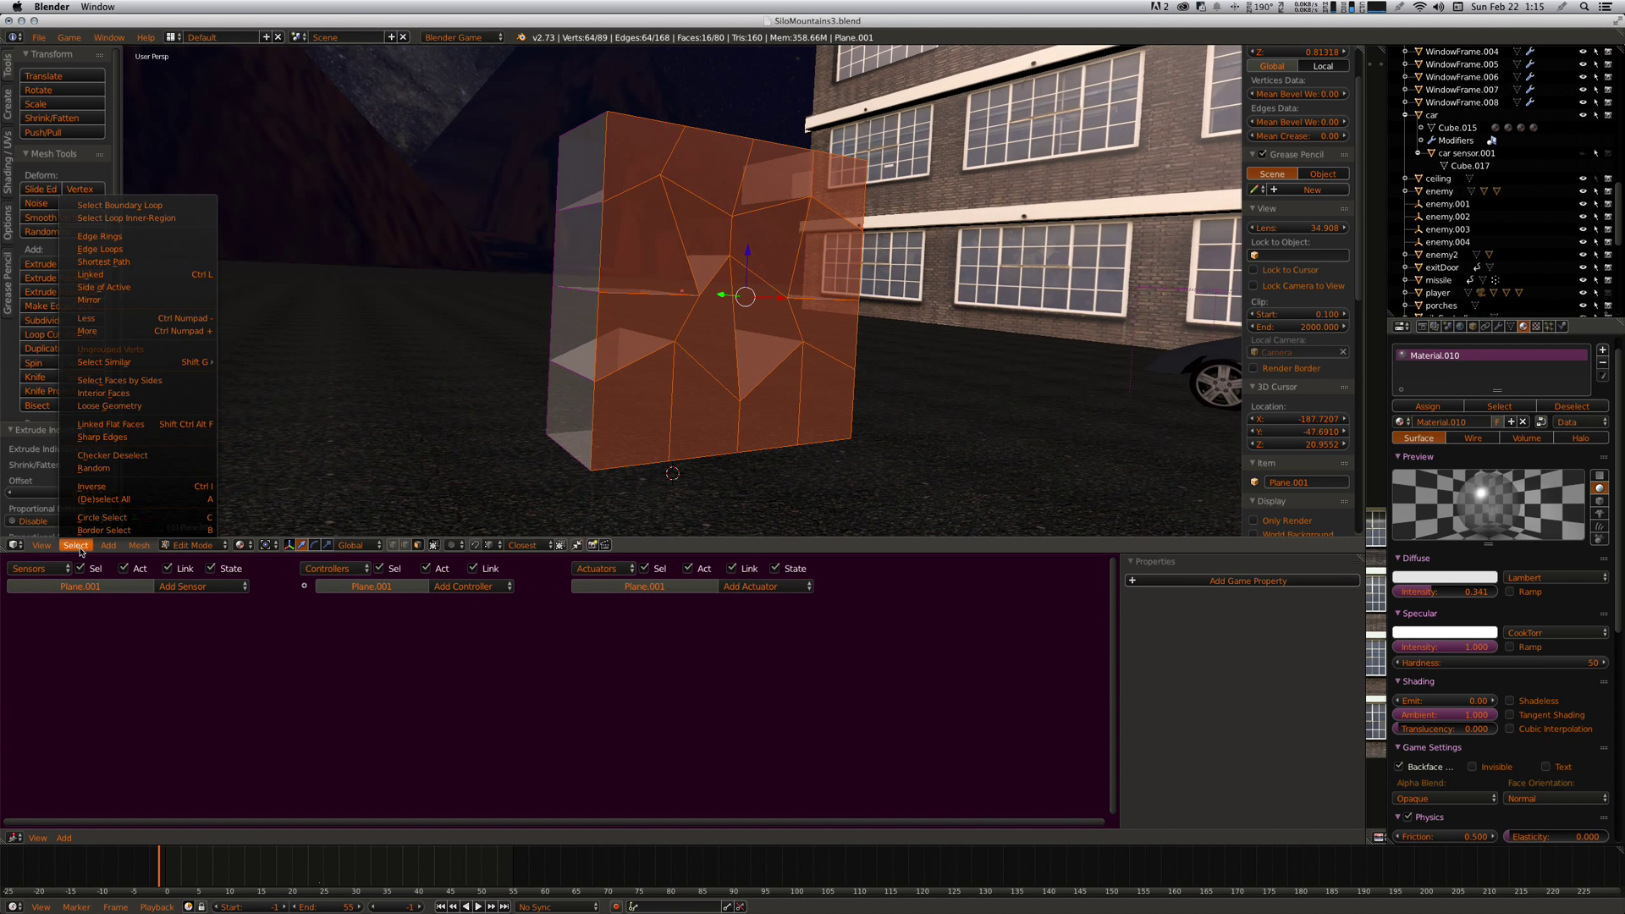
left_click(90, 487)
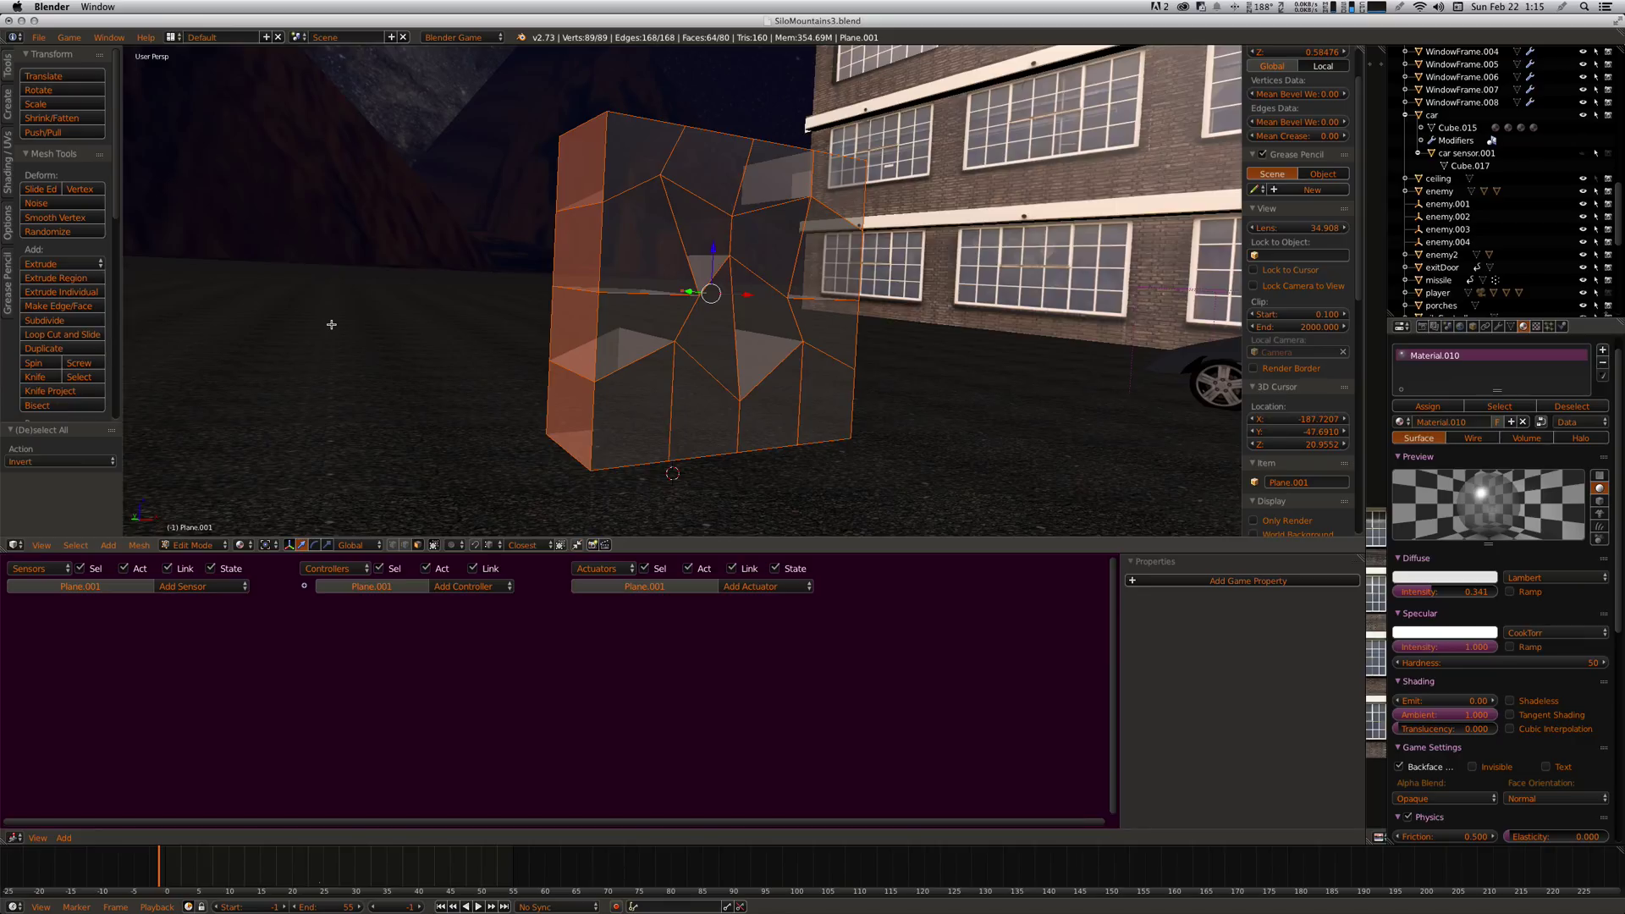
key("x")
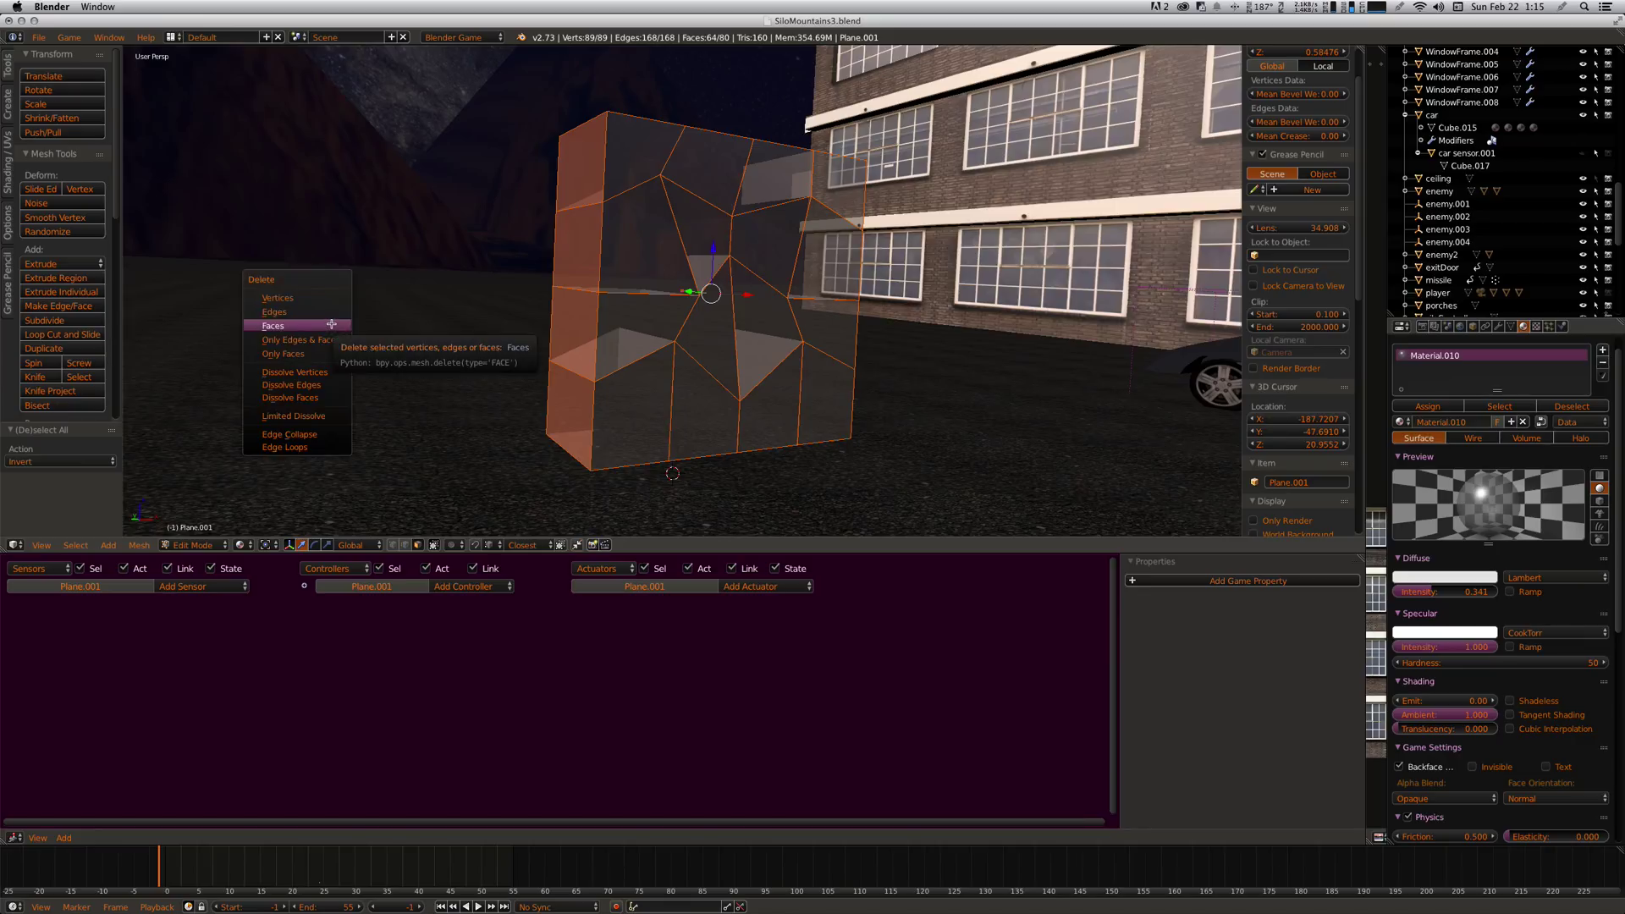
left_click(331, 325)
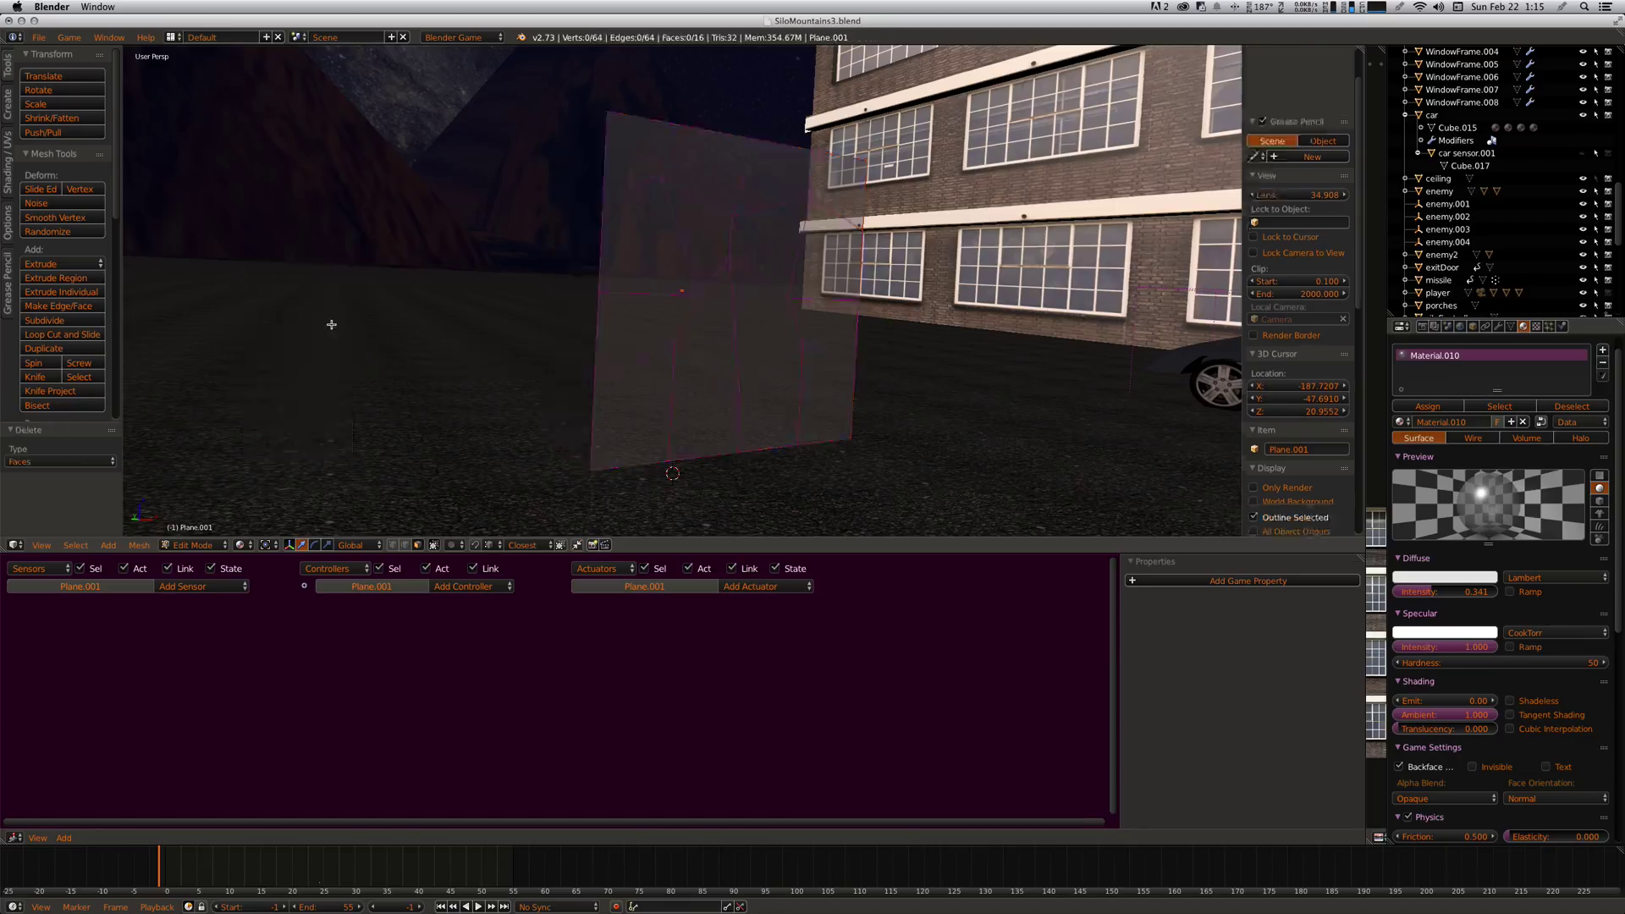
- Test that the upper-left shard is detached by pulling it about 2.68 along Y, and undo the move
right_click(620, 158)
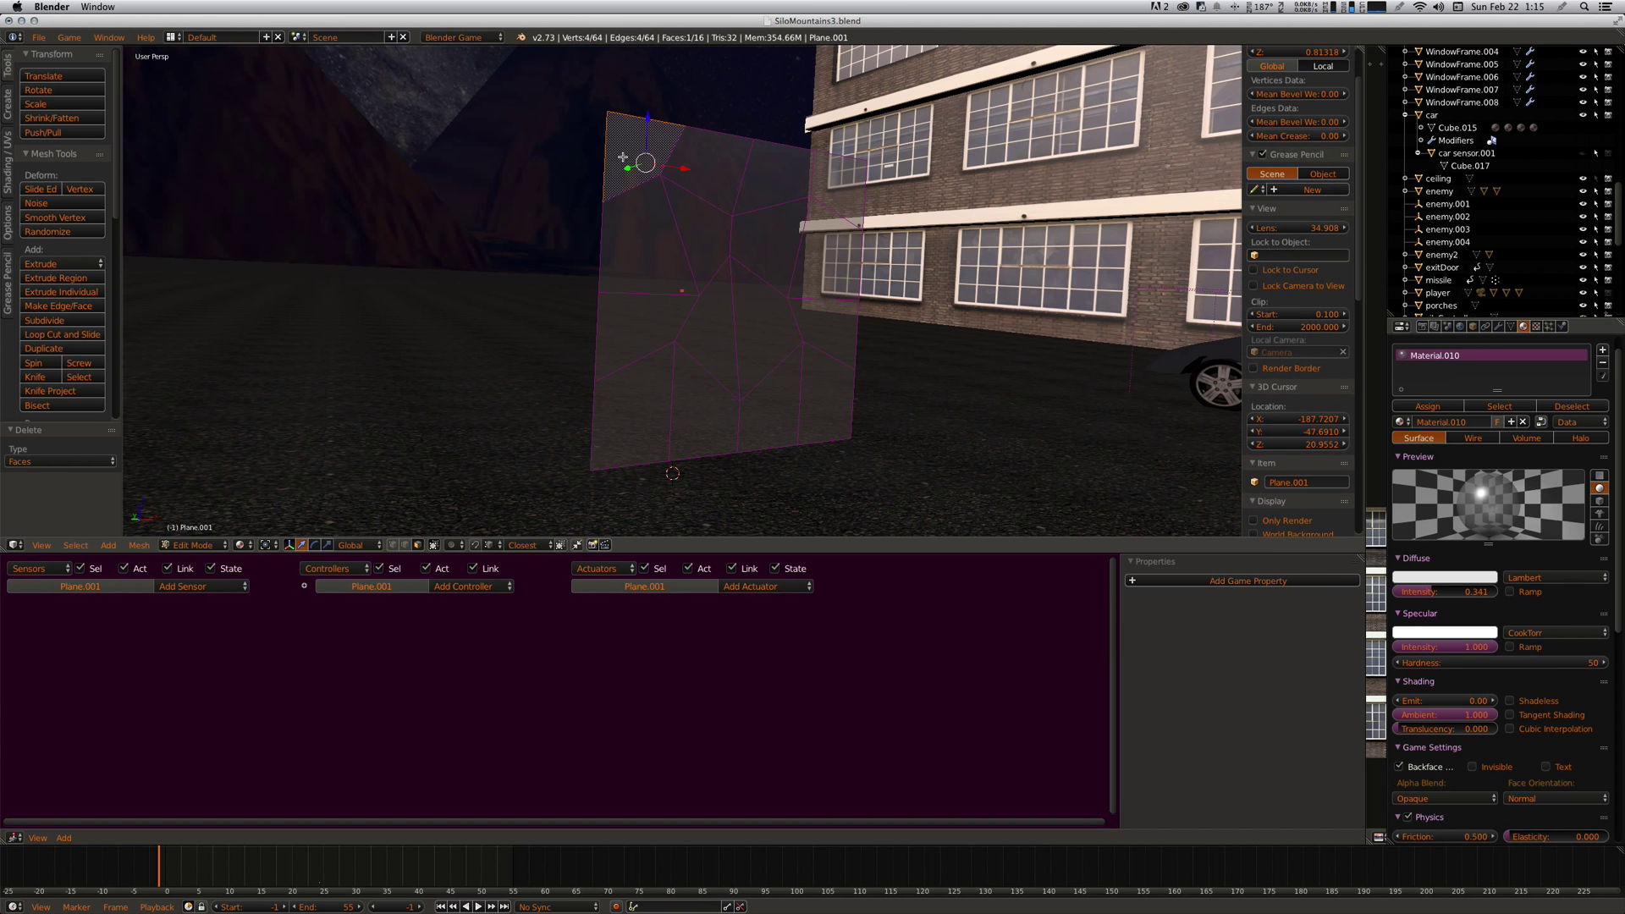
scroll(541, 192, "right", 5)
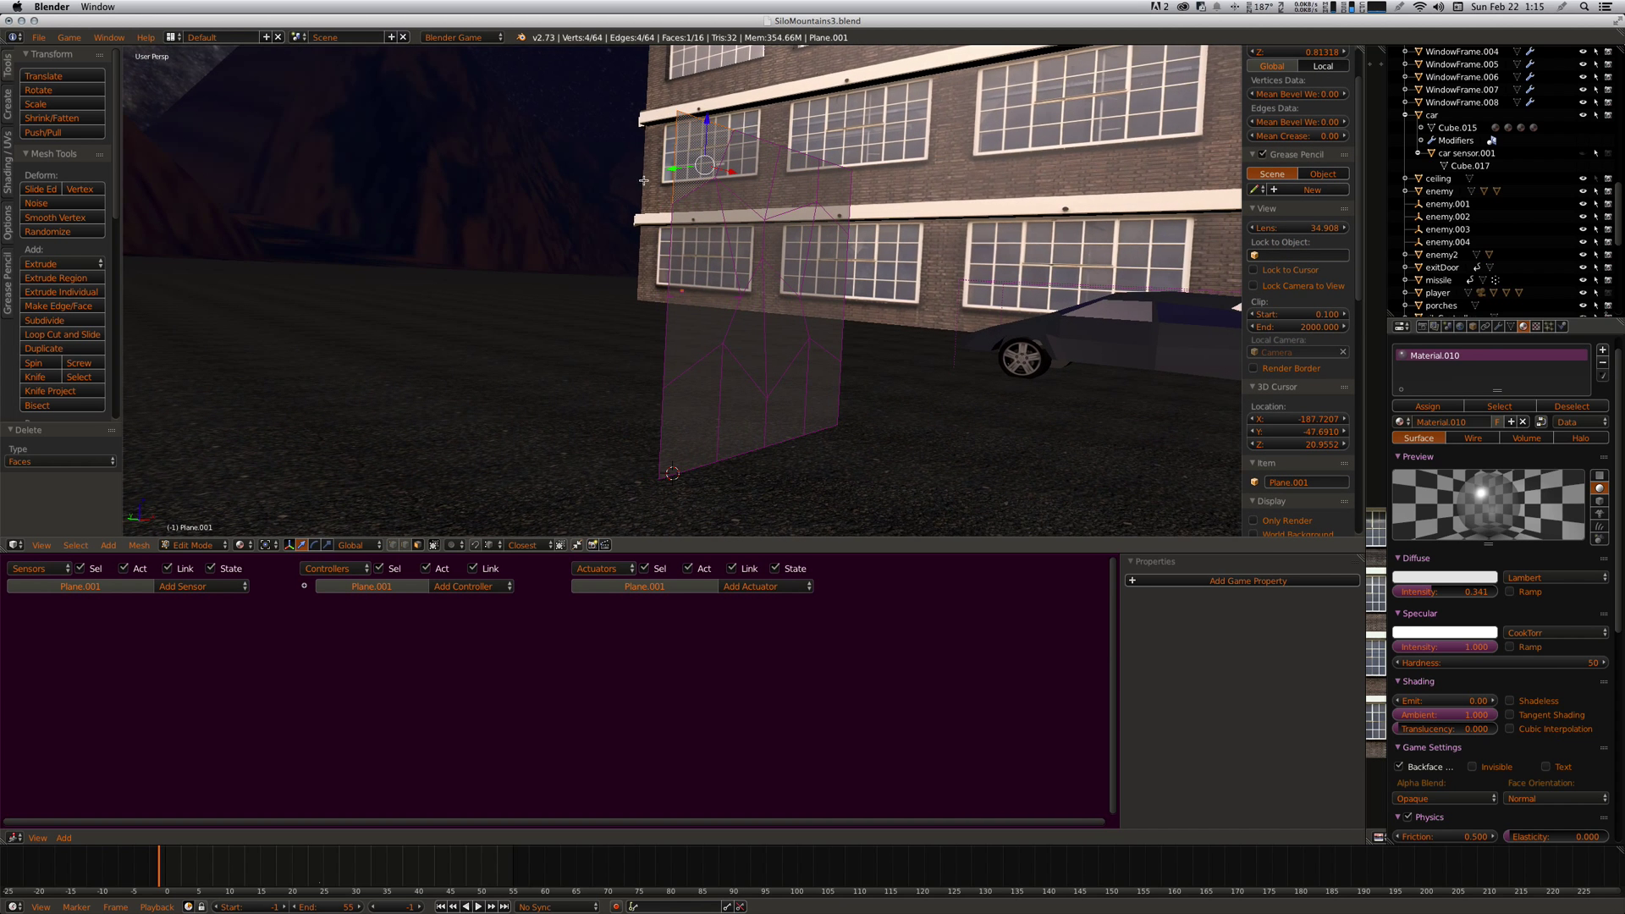
left_click_drag(673, 169, 574, 231)
scroll(573, 231, "down", 5)
scroll(573, 231, "right", 5)
scroll(573, 231, "left", 5)
scroll(573, 232, "up", 5)
scroll(573, 231, "left", 10)
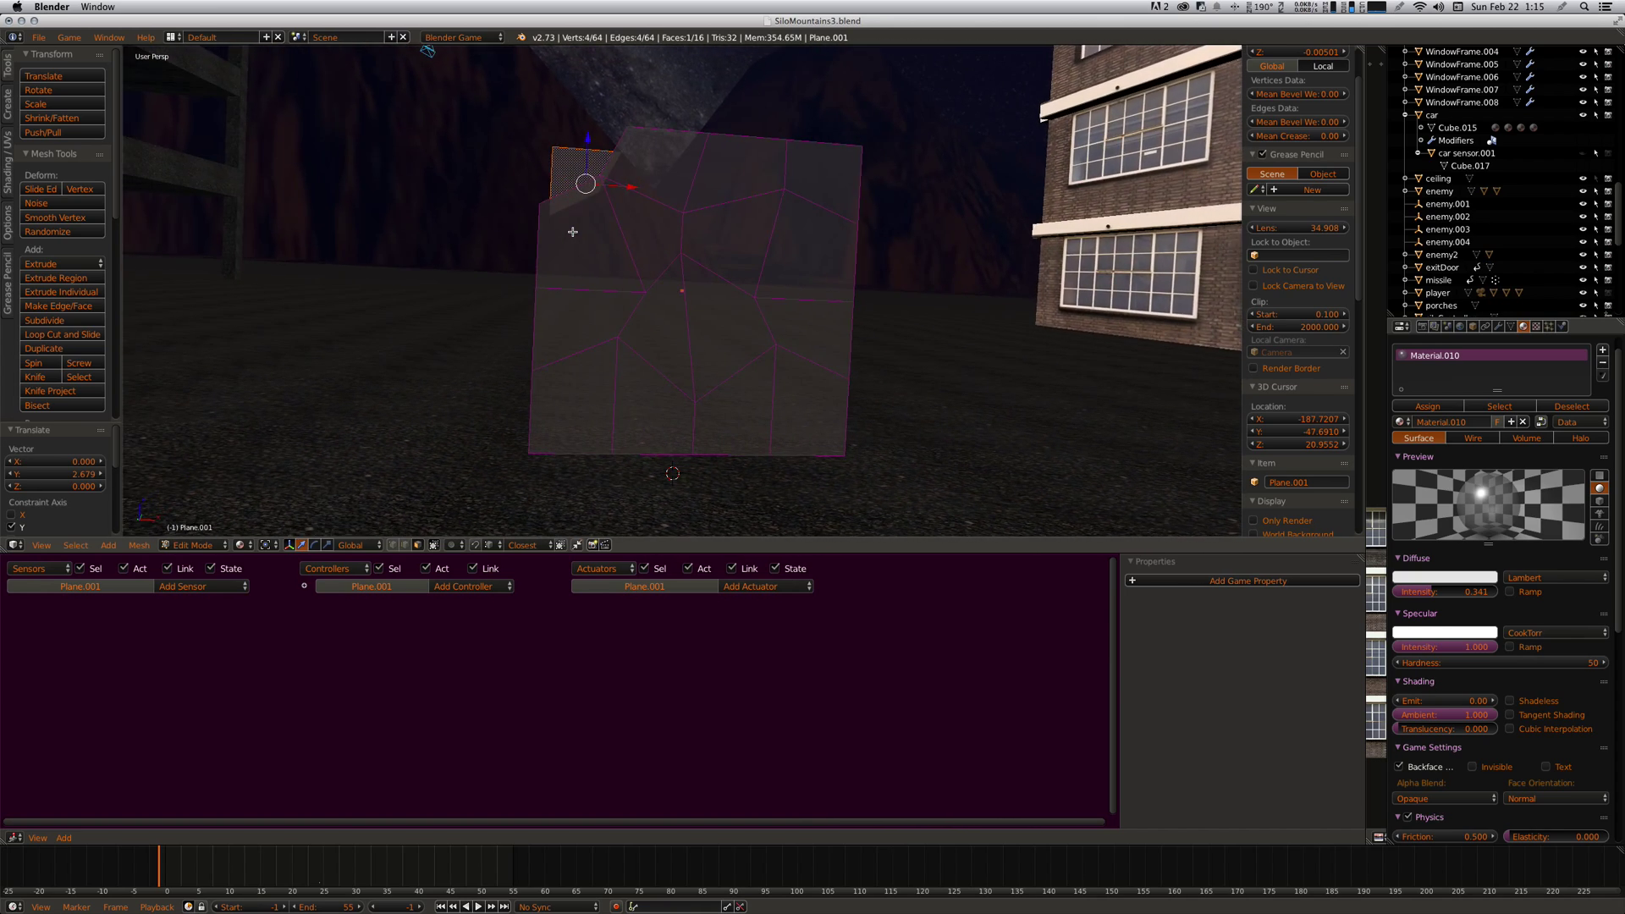
scroll(573, 231, "left", 2)
scroll(573, 231, "down", 5)
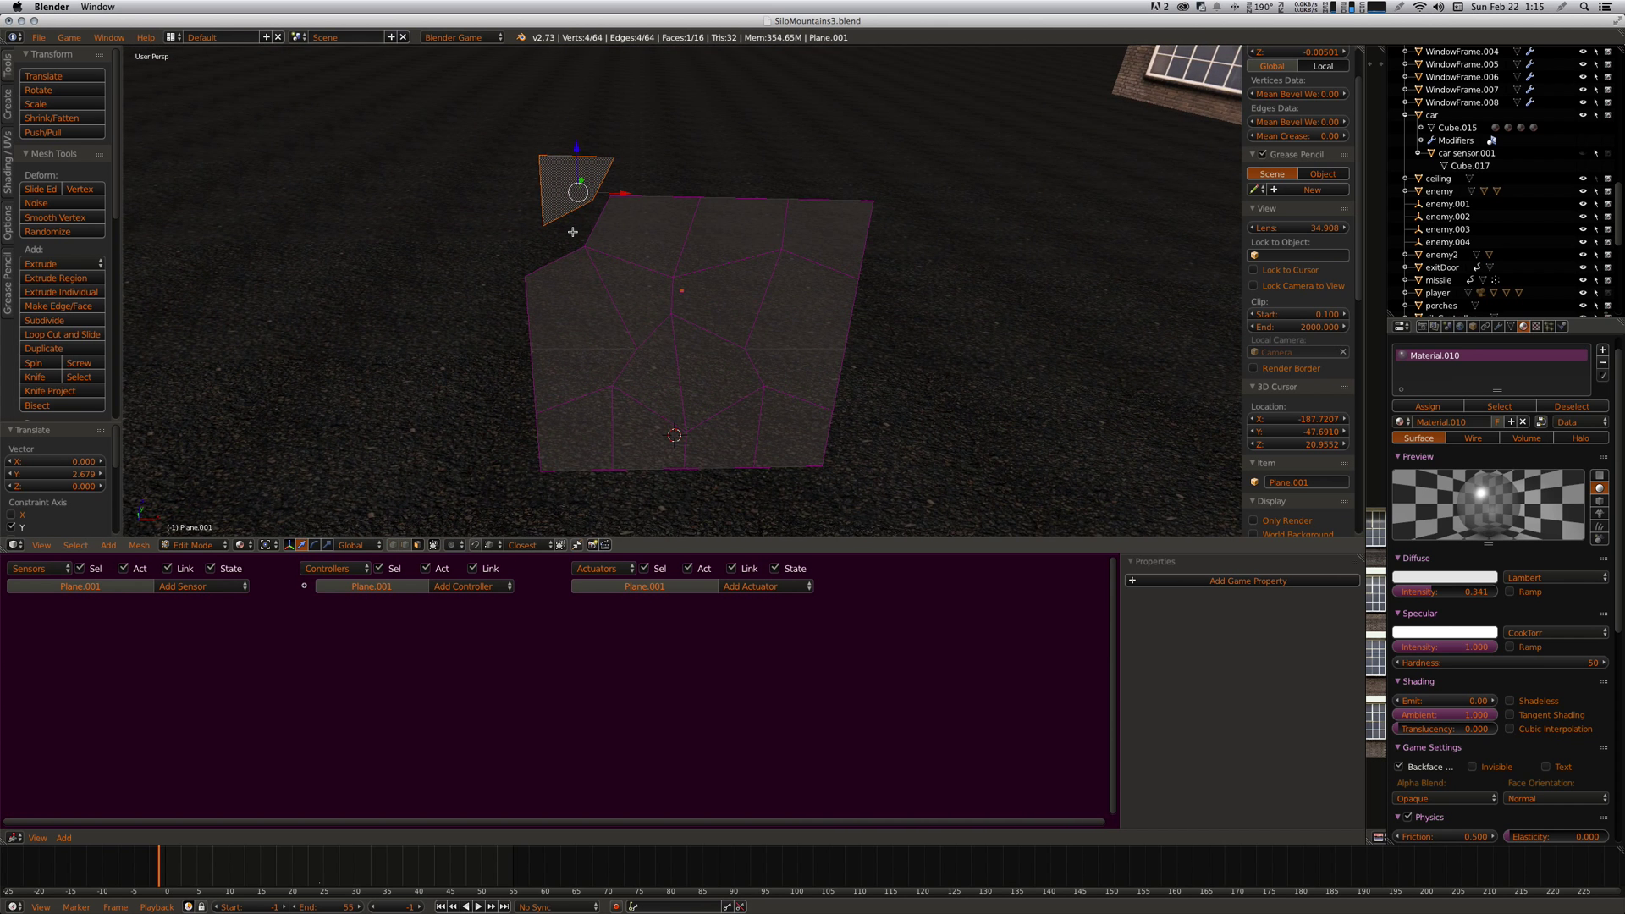
key("ctrl+z")
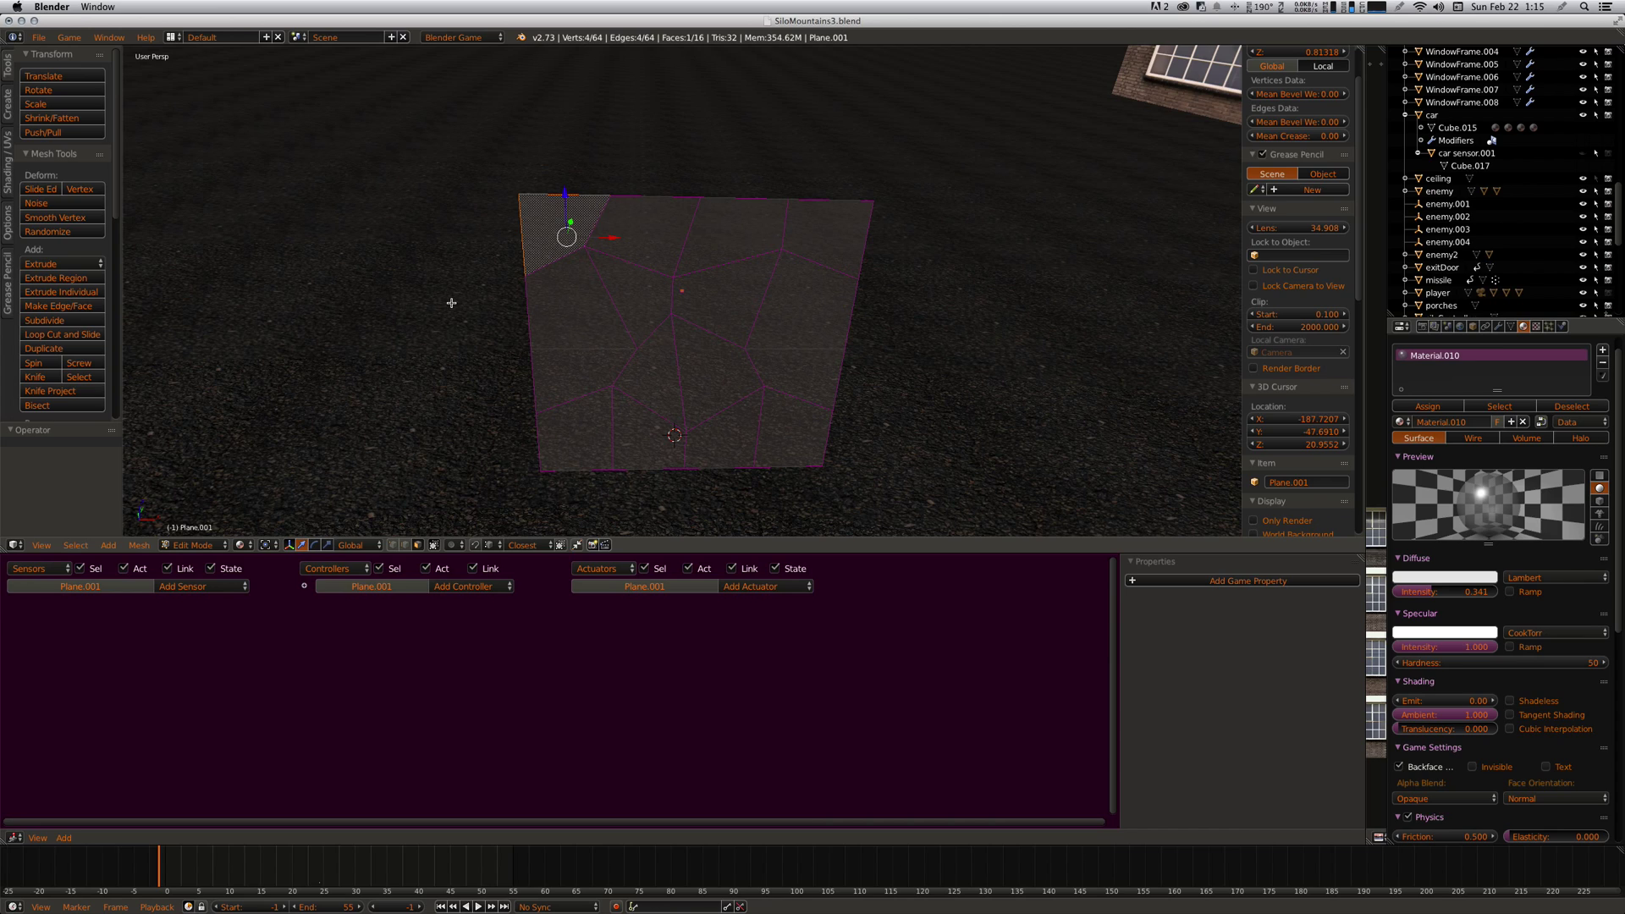
scroll(451, 303, "up", 8)
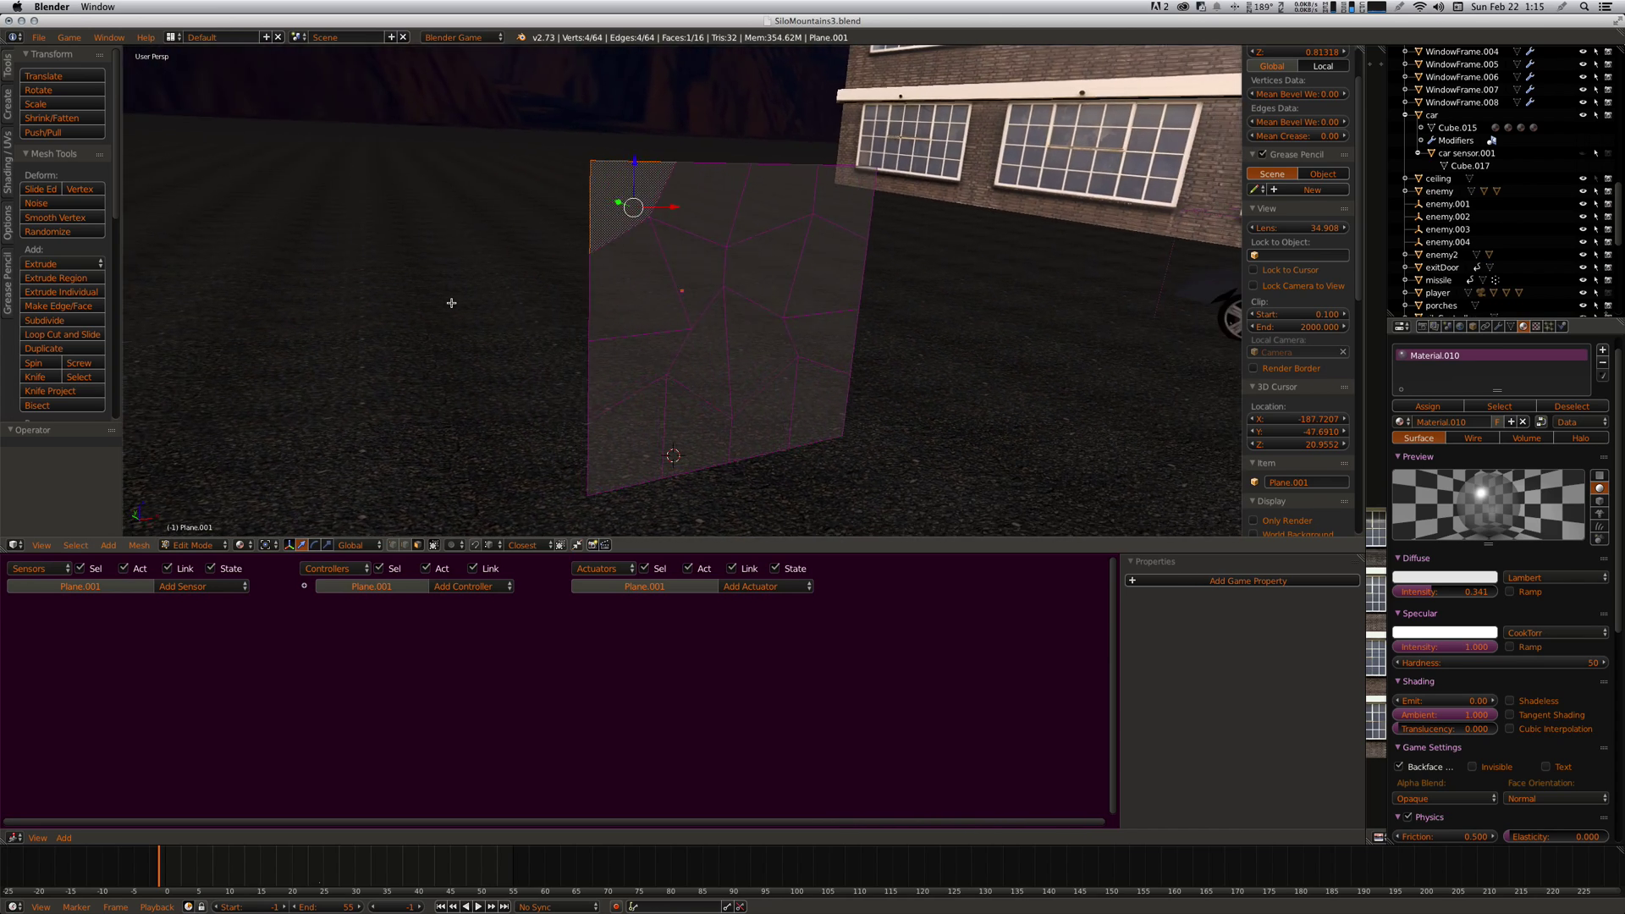
- In Object Mode, add a basis shape key and a second shape key to the pane, and set the second key's value to 1.000
scroll(452, 304, "right", 10)
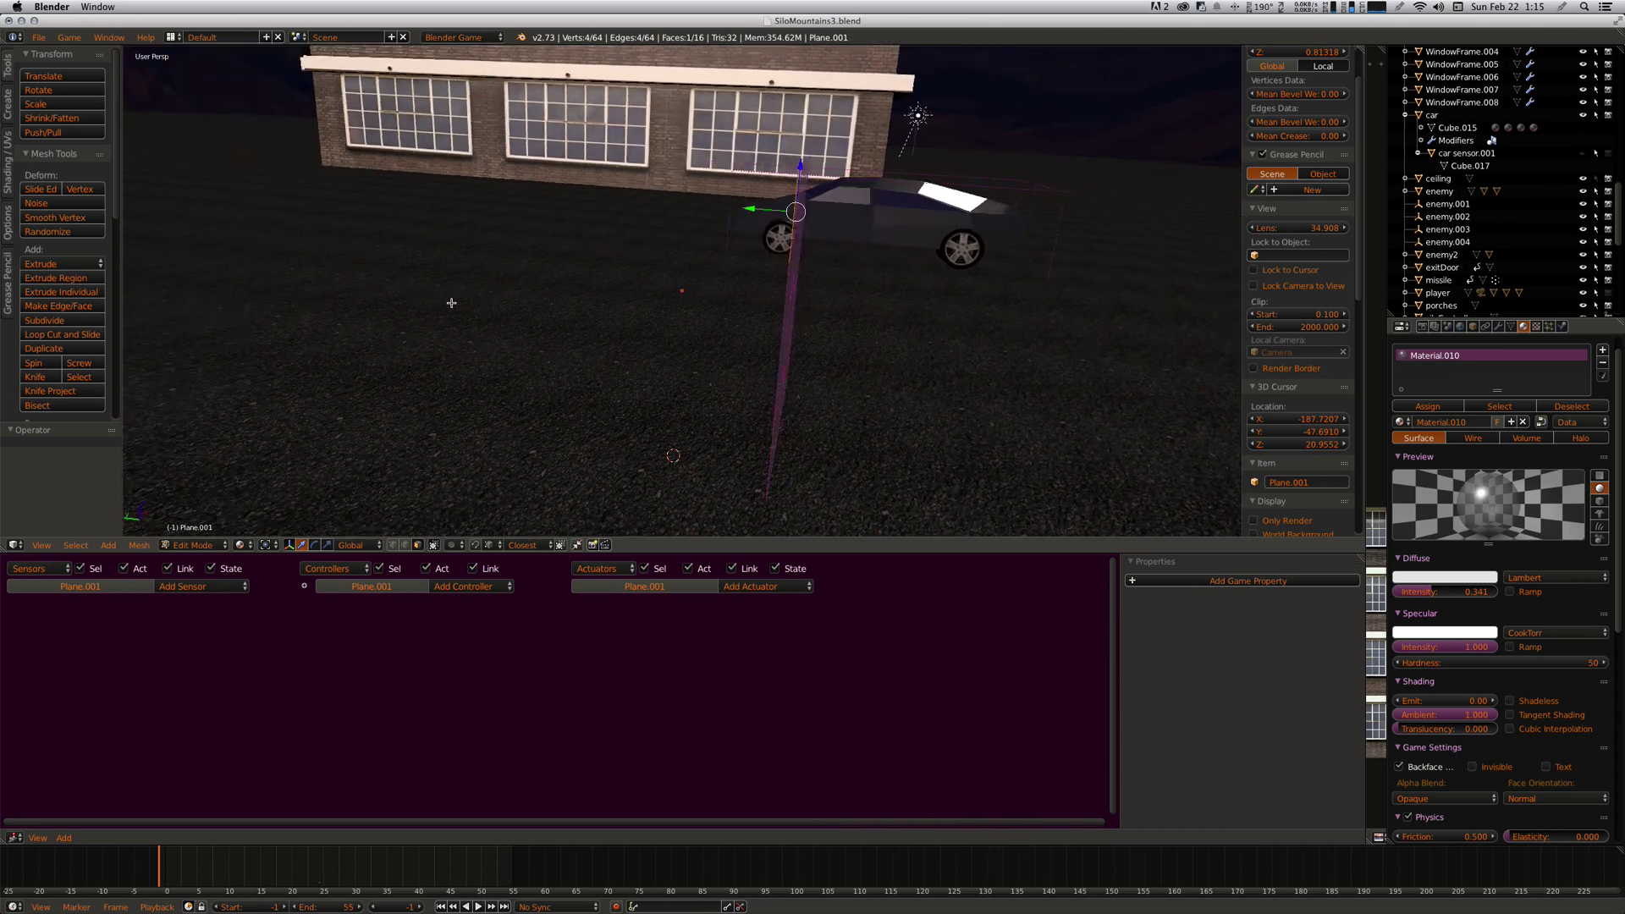
scroll(451, 304, "left", 10)
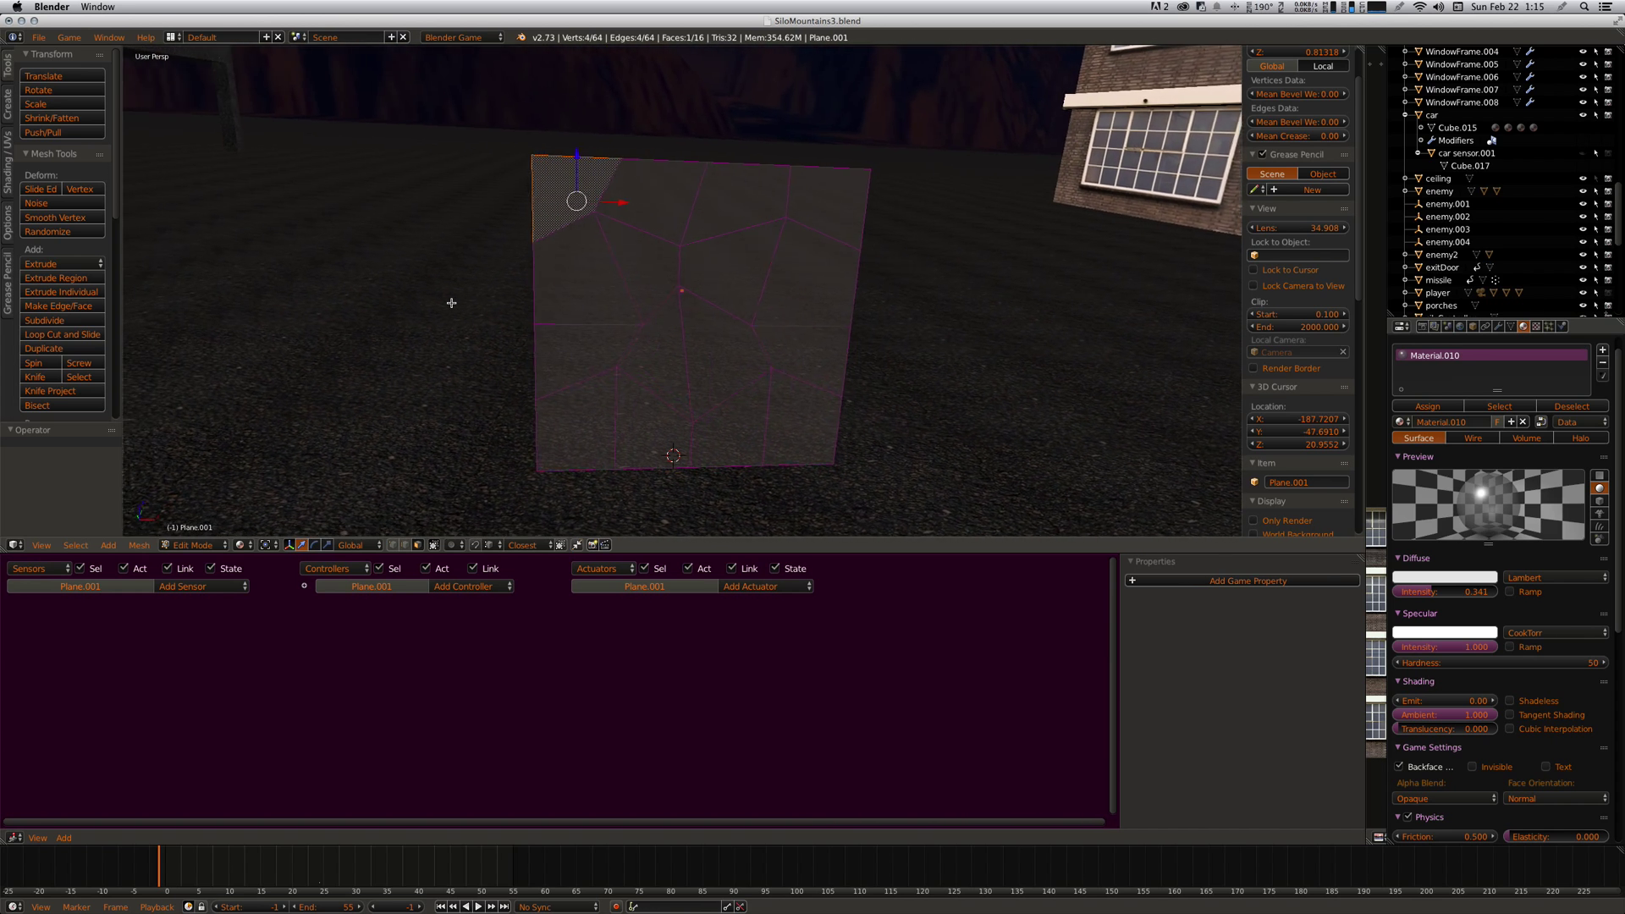
scroll(451, 303, "left", 2)
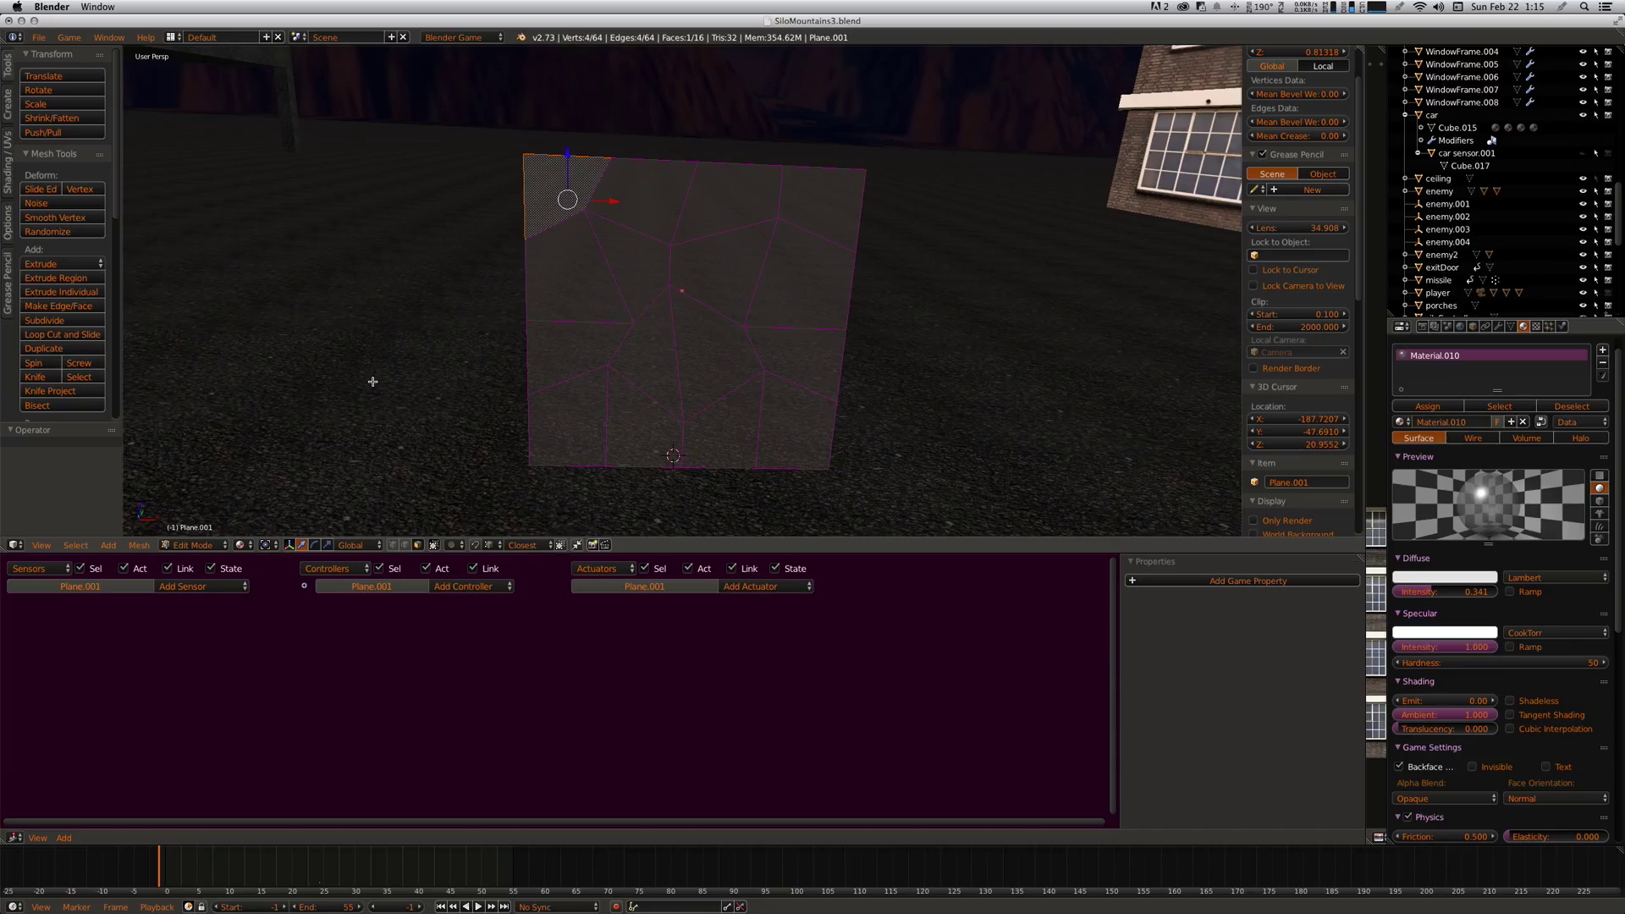
key("Tab")
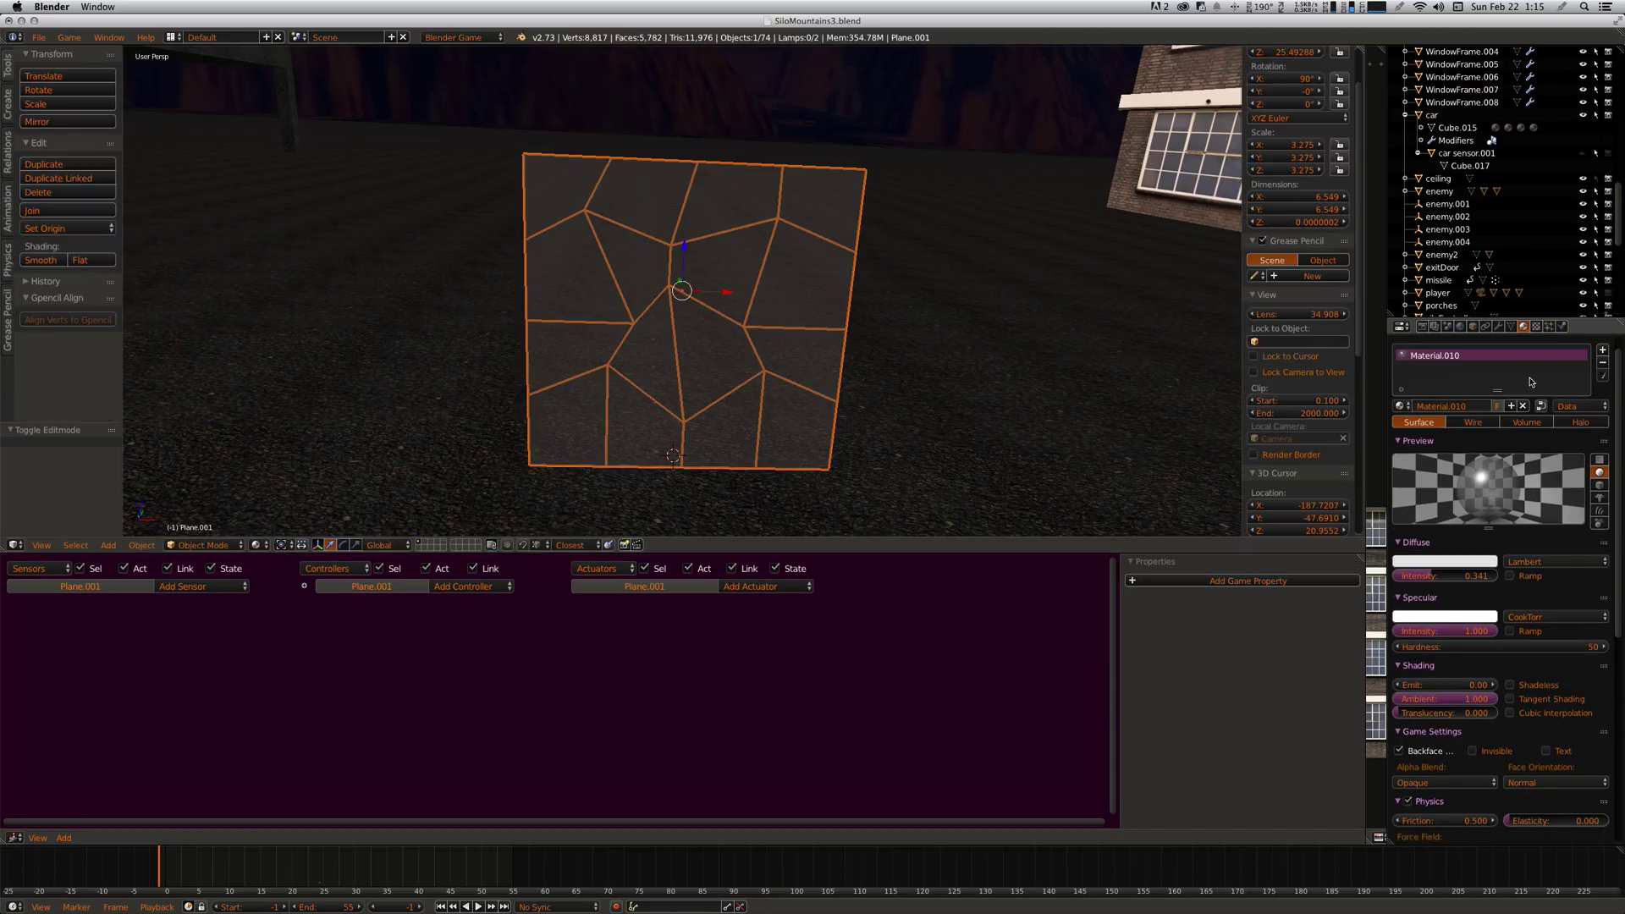
left_click(1512, 327)
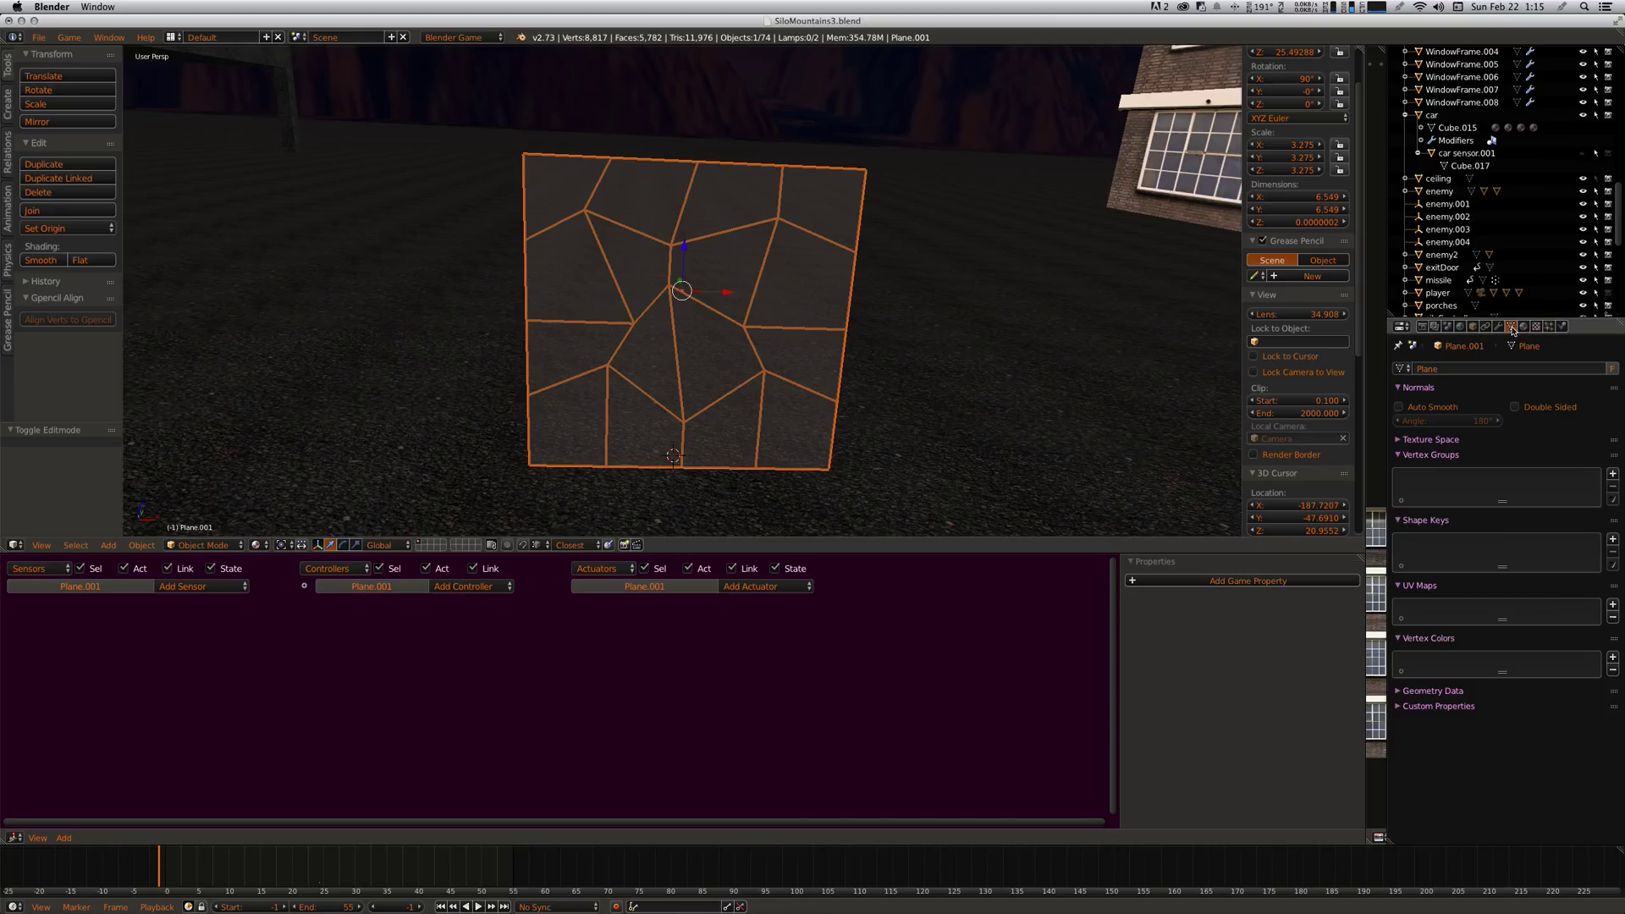
left_click(1612, 539)
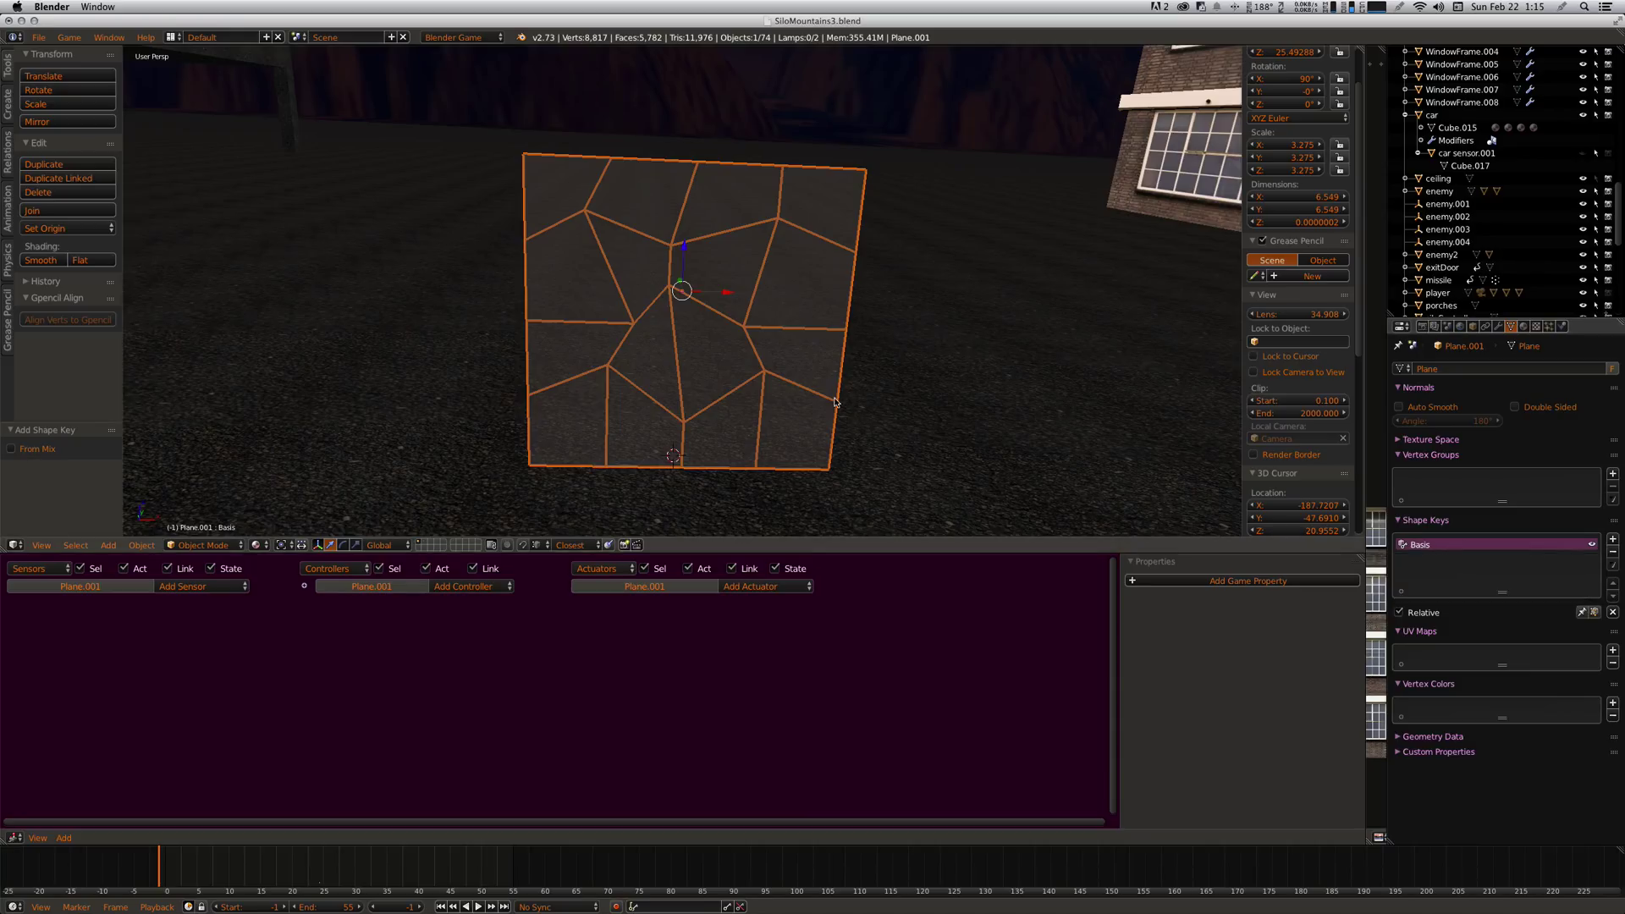
left_click(1614, 540)
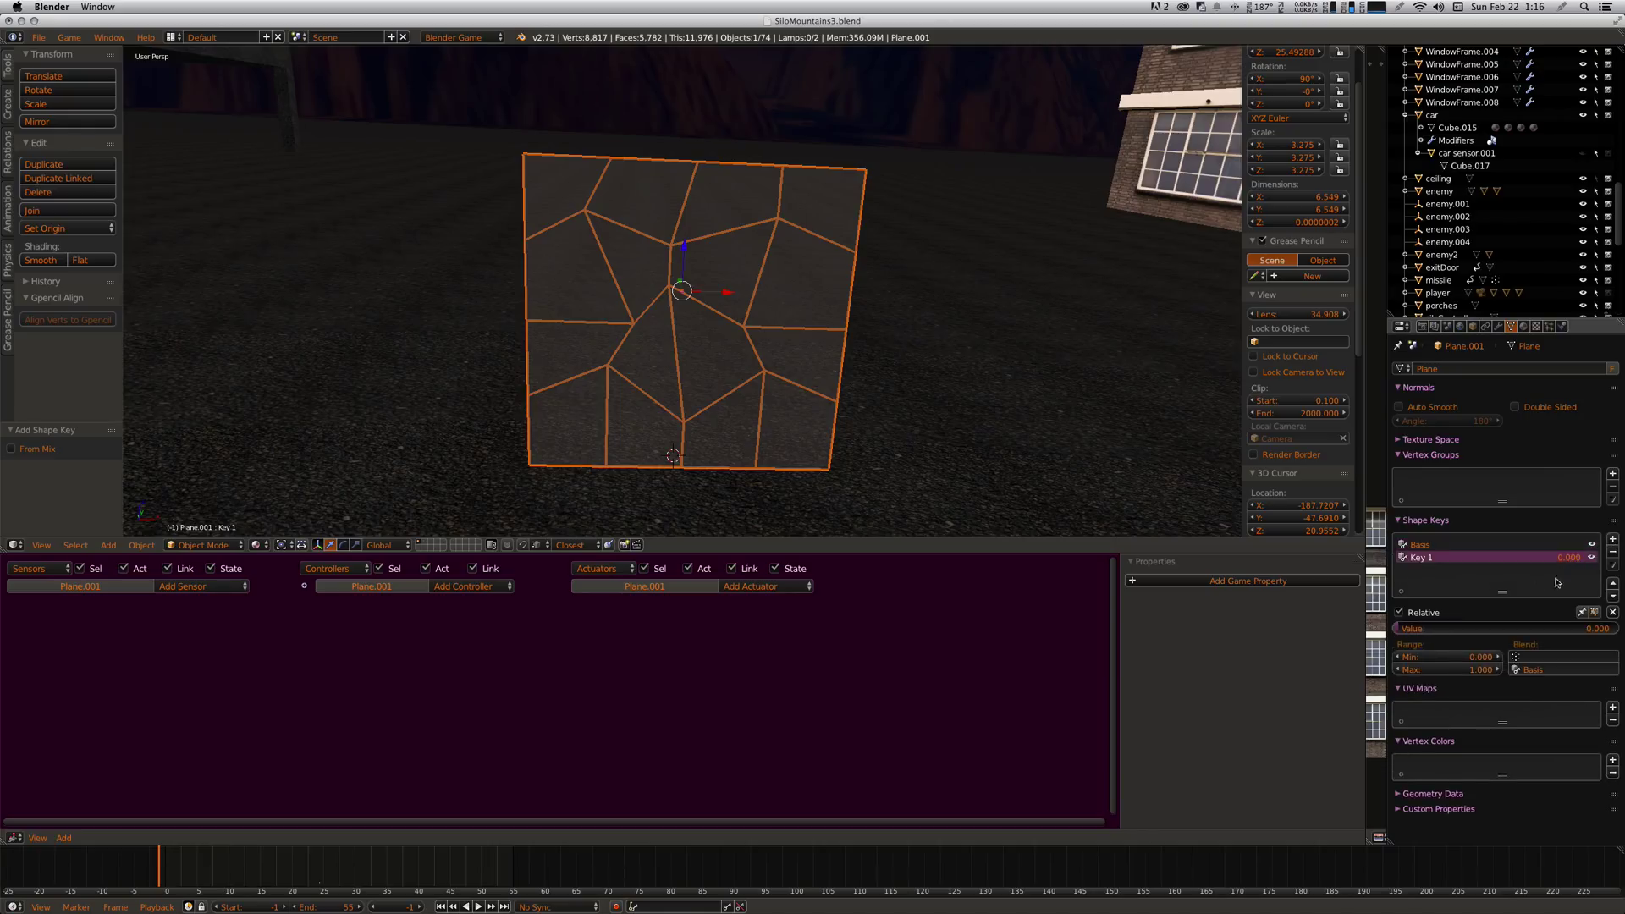
left_click_drag(1406, 629, 1617, 629)
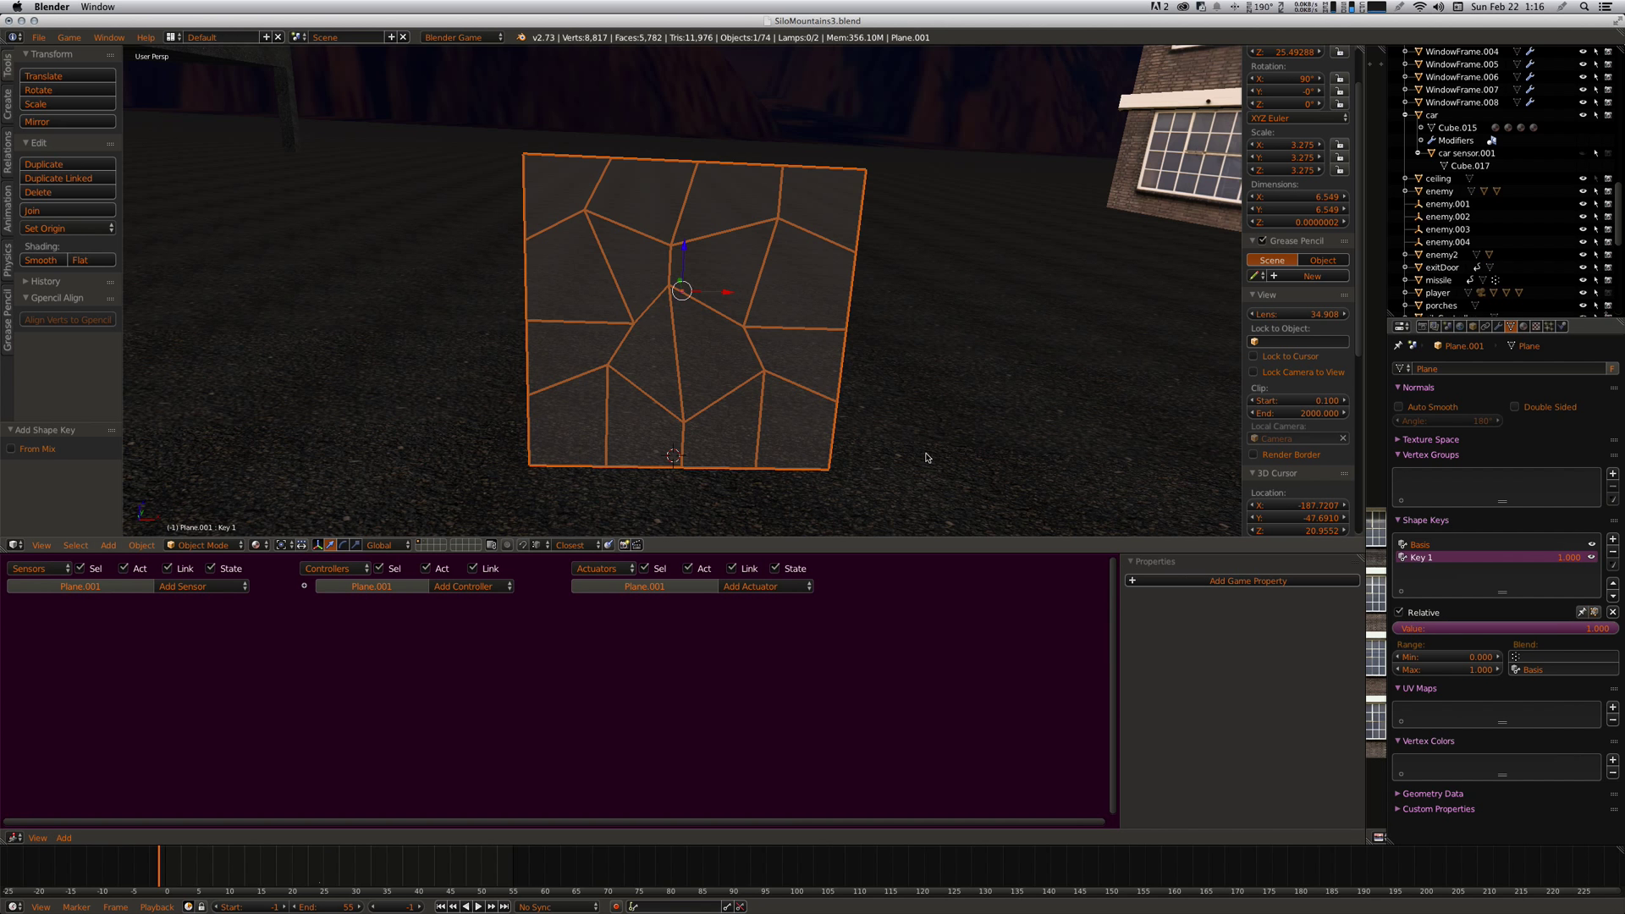
- With the second shape key active, move a central shard about 1.577 along Y in Edit Mode, and check the key's value in Object Mode
scroll(913, 441, "right", 10)
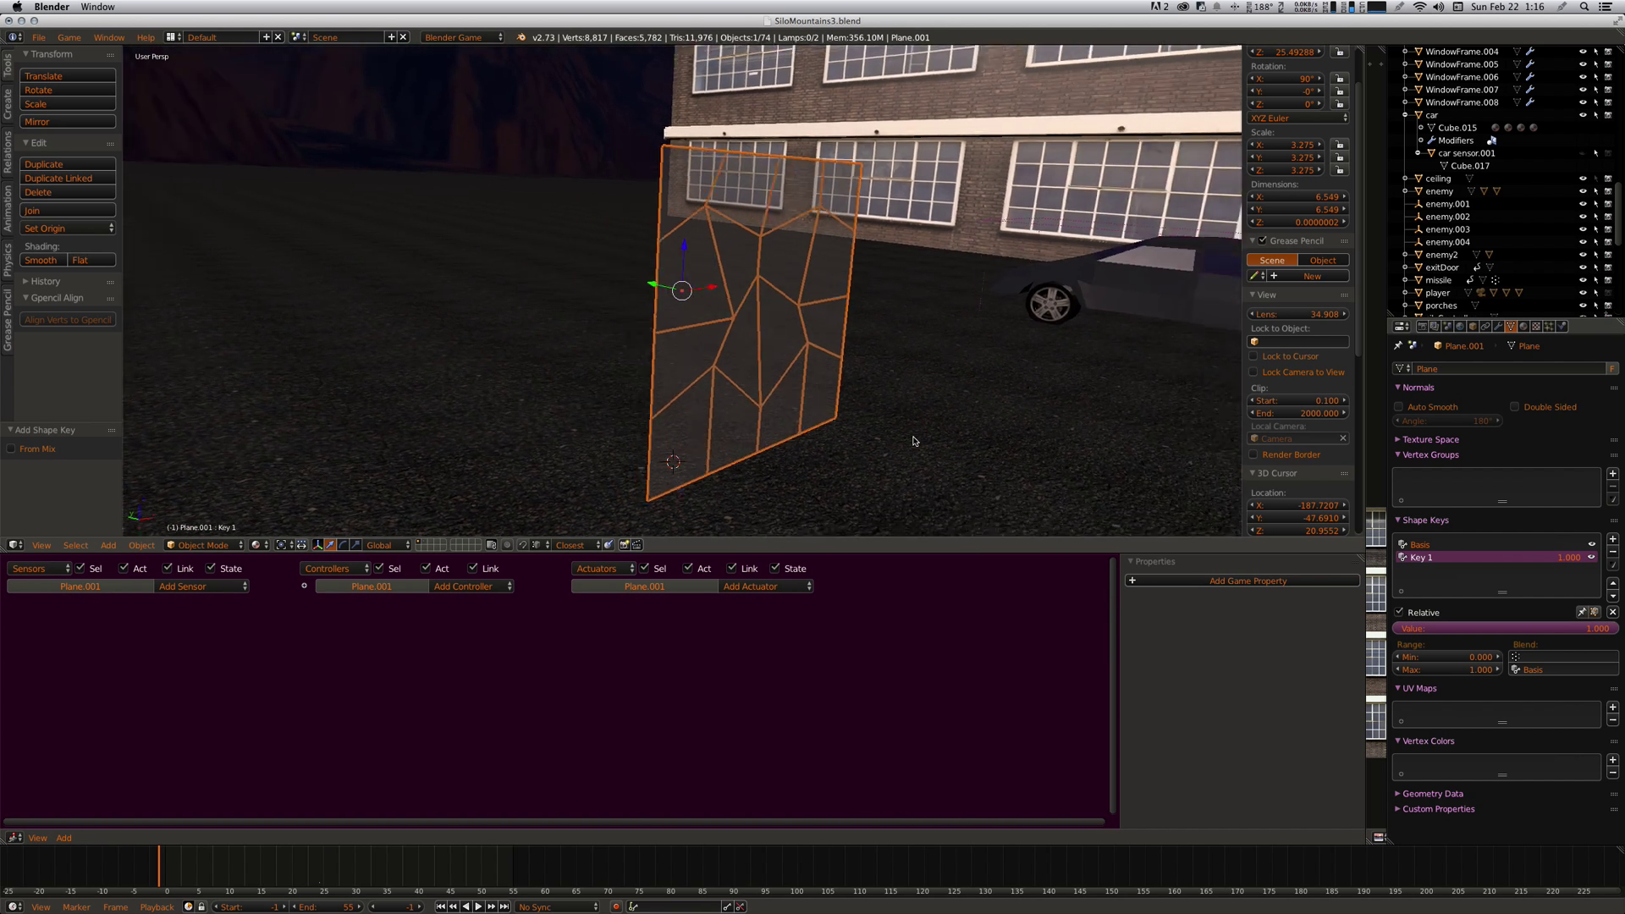
scroll(913, 441, "right", 10)
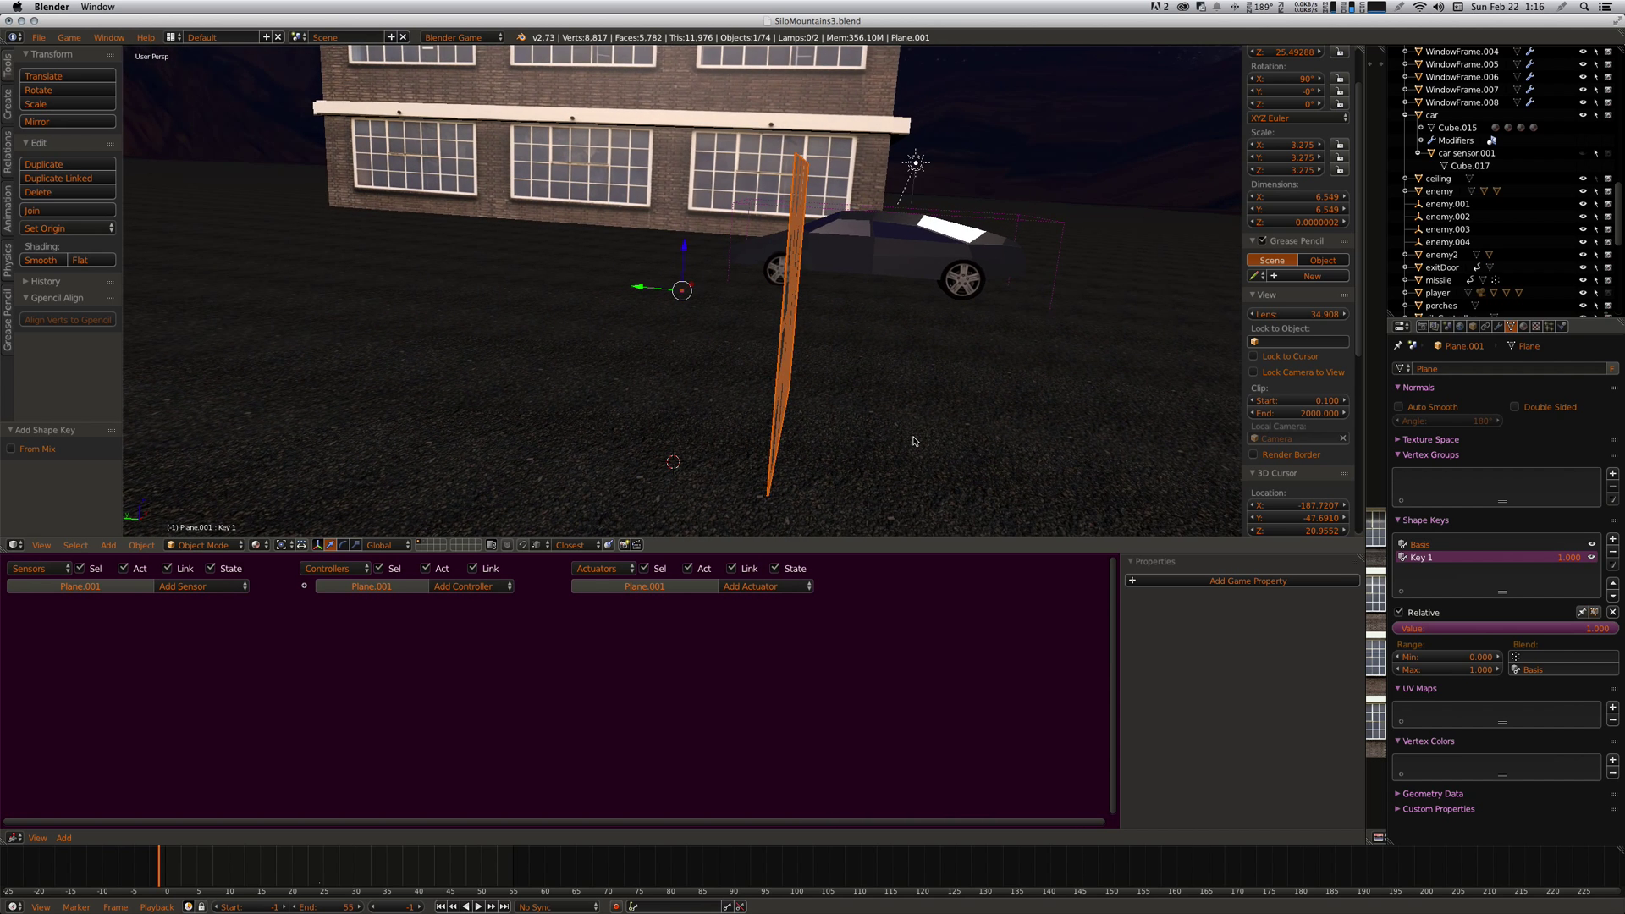
scroll(913, 441, "right", 10)
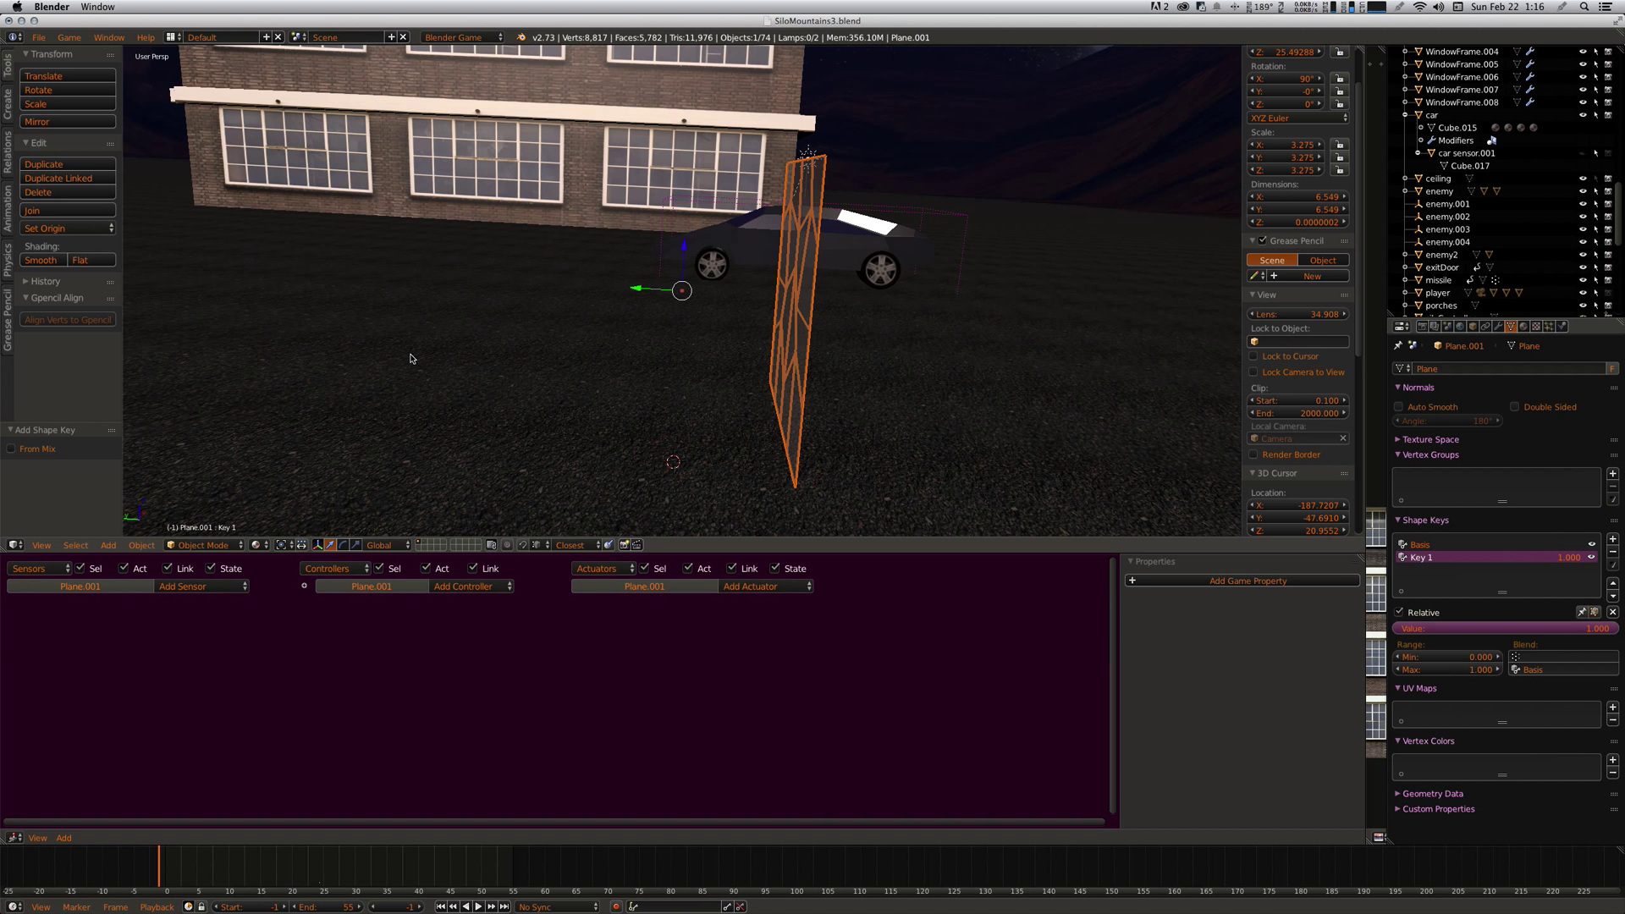
key("Tab")
scroll(554, 351, "right", 15)
scroll(760, 292, "left", 10)
left_click_drag(752, 320, 682, 319)
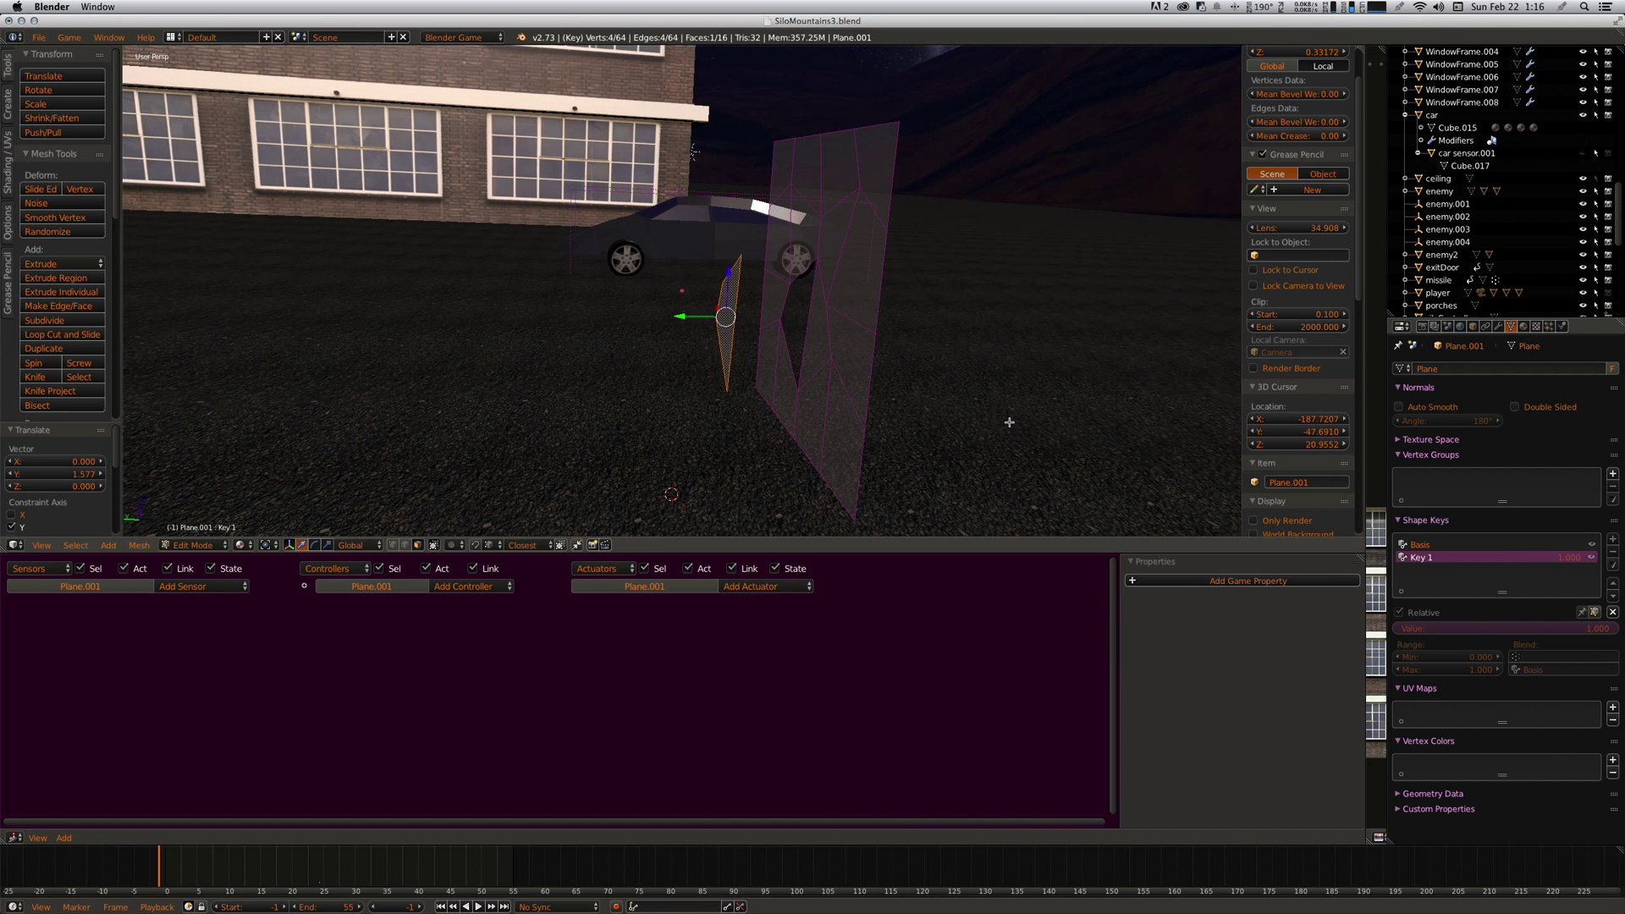
key("Tab")
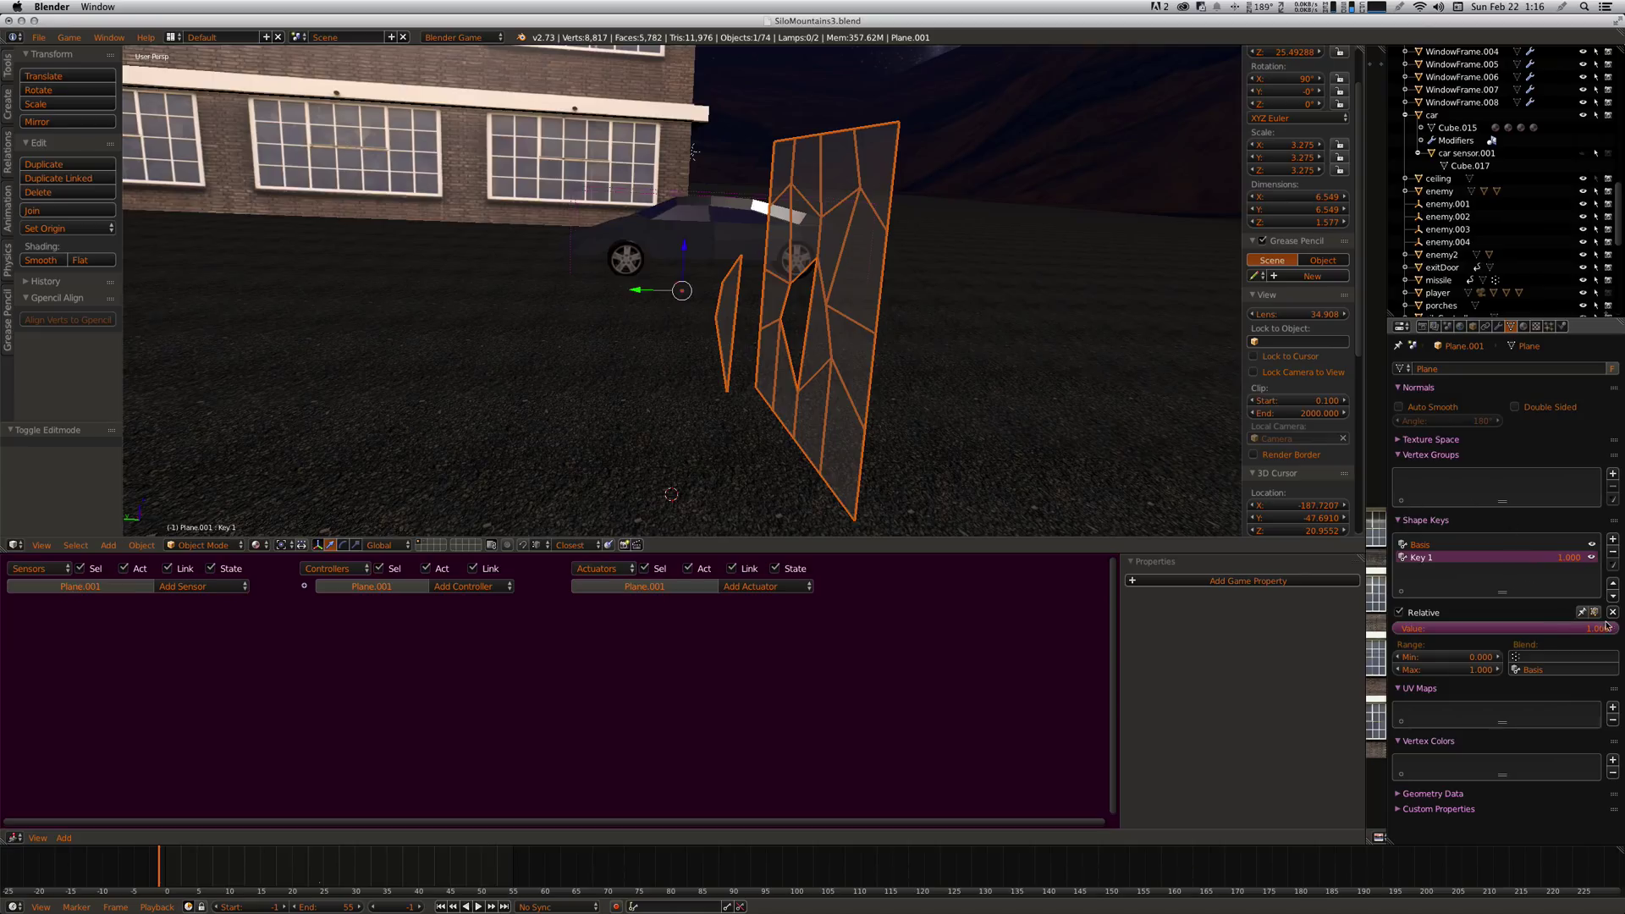
mouse_move(1617, 629)
left_mouse_down()
mouse_move(1405, 629)
mouse_move(1617, 629)
left_mouse_up()
- Return to Edit Mode and rotate the pulled-out central shard by about 38.5°
key("Tab")
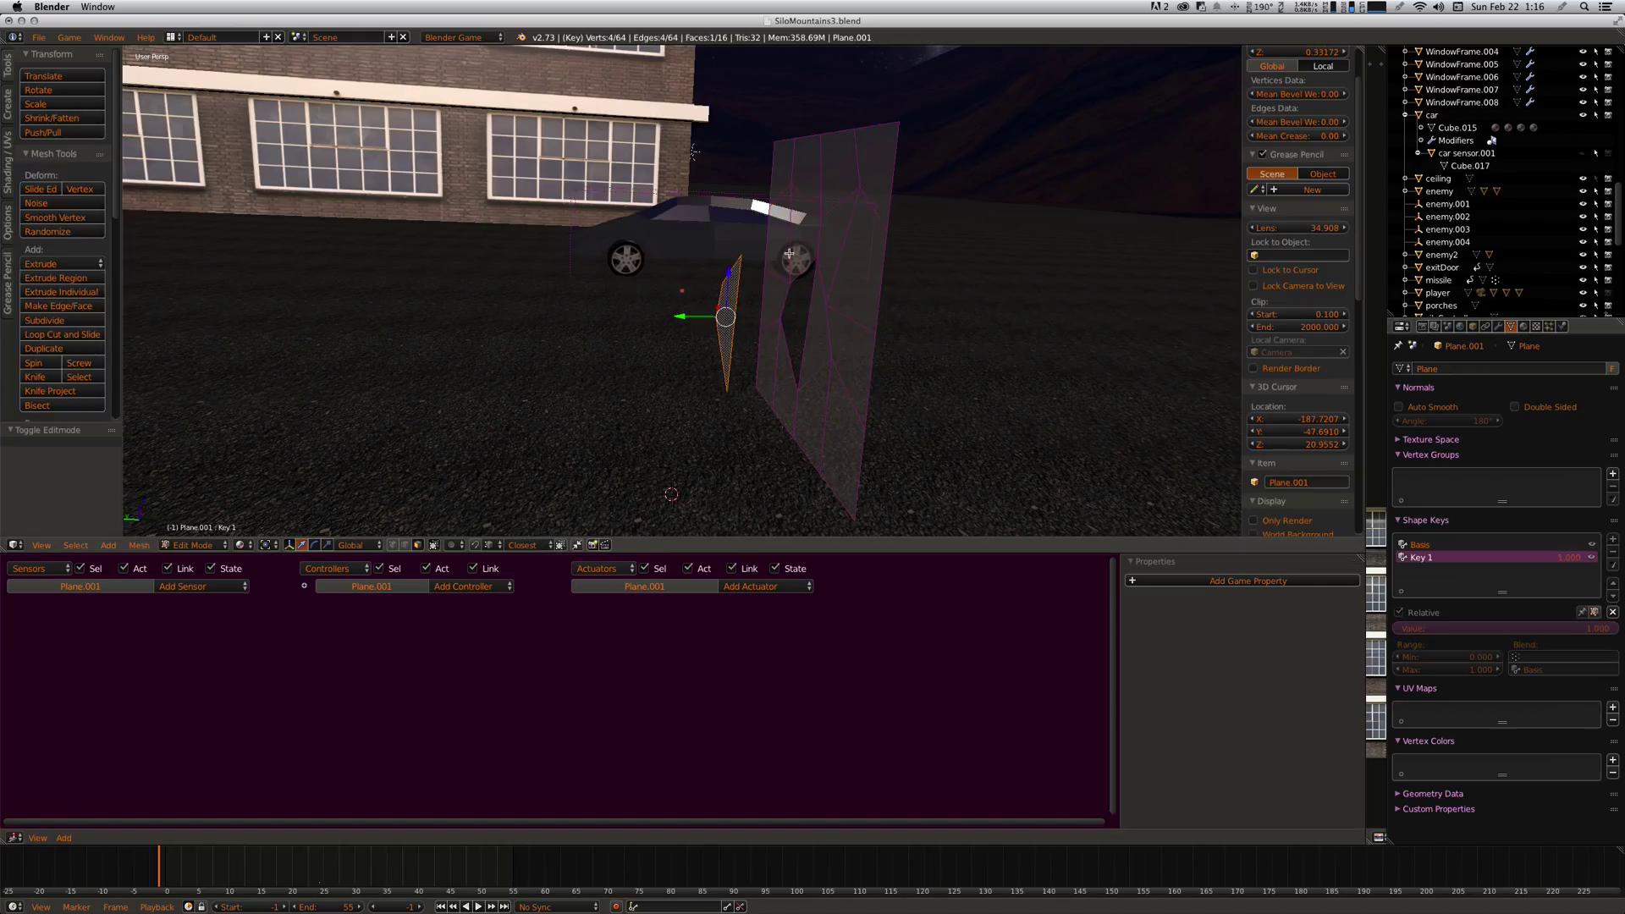
key("r")
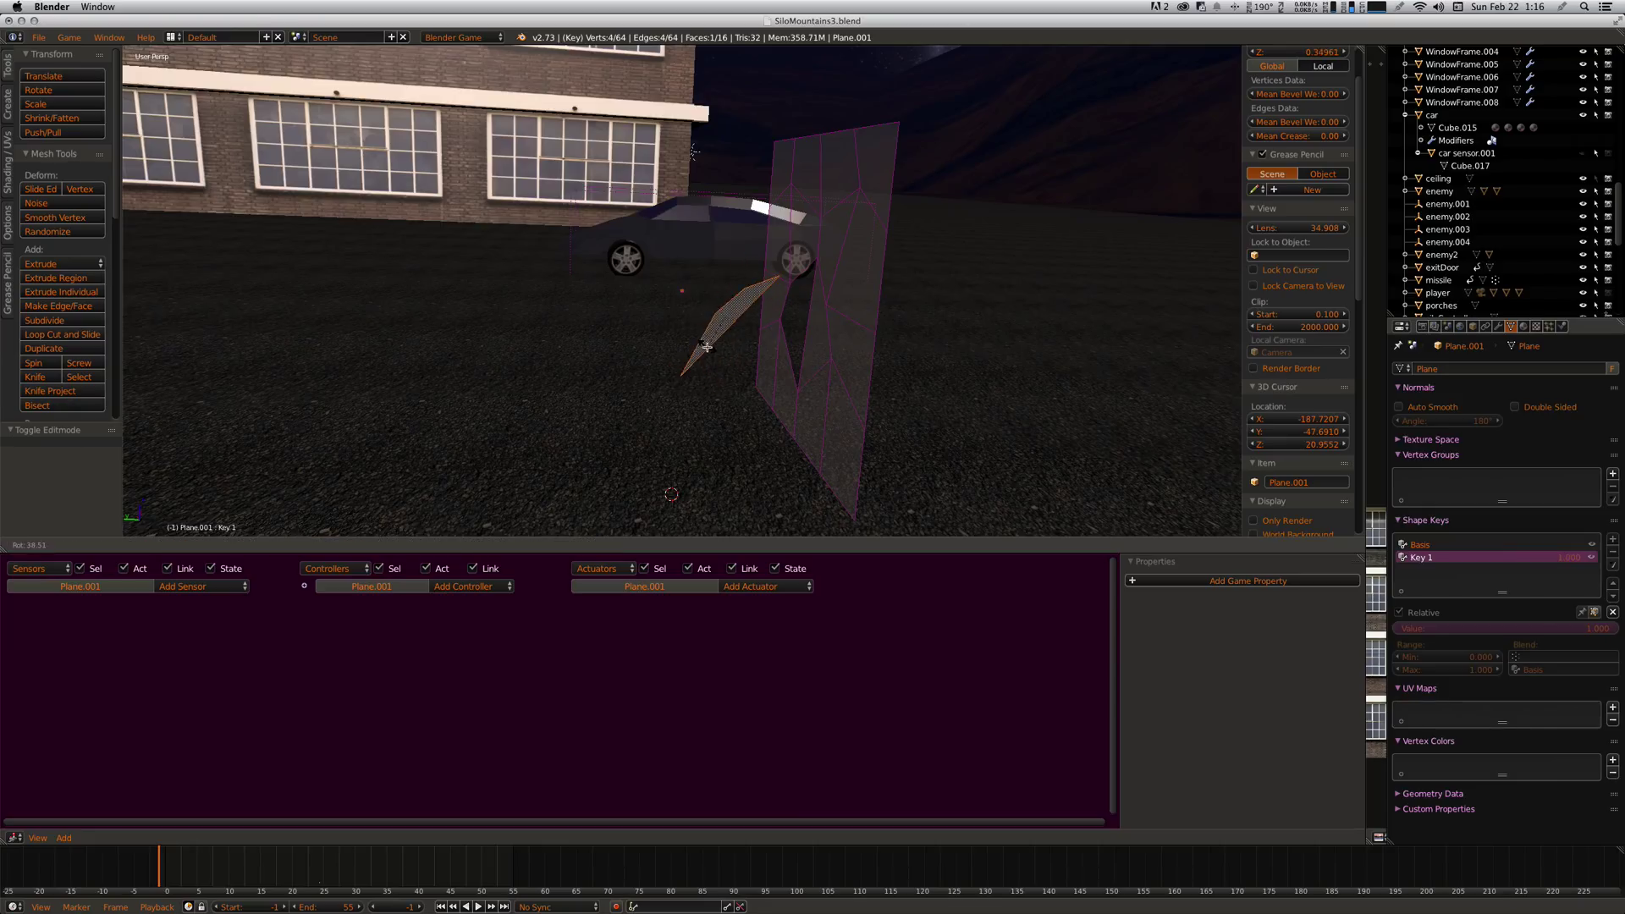
left_click(792, 267)
- Pull the shard just above the central gap out of the pane and rotate it by about 6.1°
right_click(801, 236)
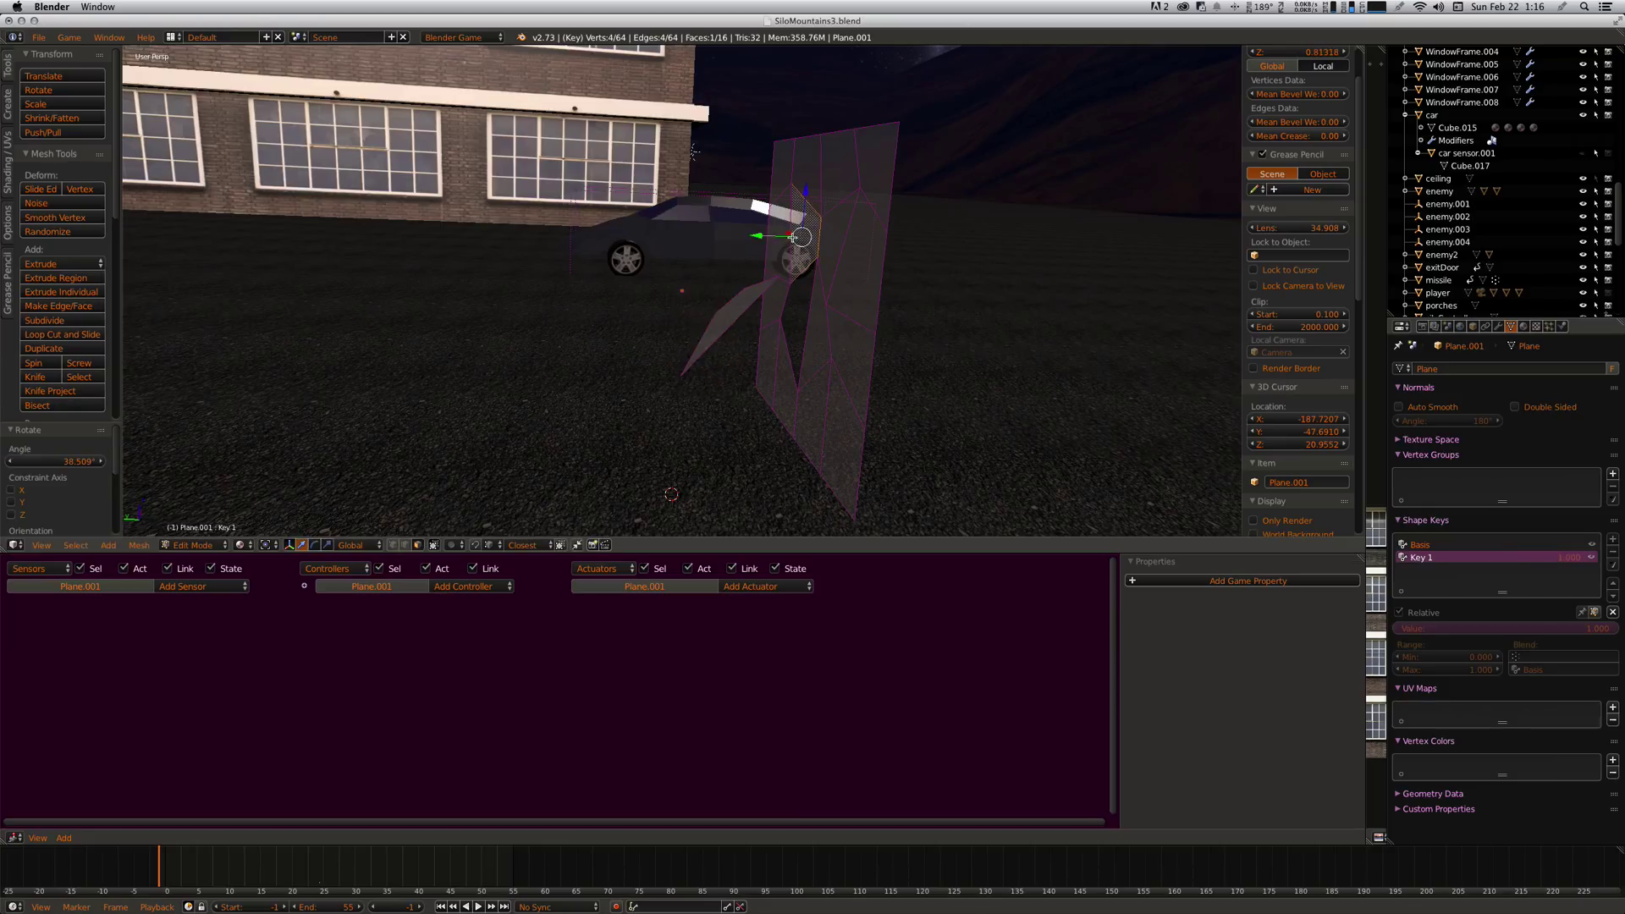
mouse_move(764, 236)
left_mouse_down()
mouse_move(709, 241)
mouse_move(812, 246)
mouse_move(753, 254)
left_mouse_up()
key("r")
left_click(711, 293)
key("ctrl+z")
key("ctrl+z")
key("r")
left_click(680, 241)
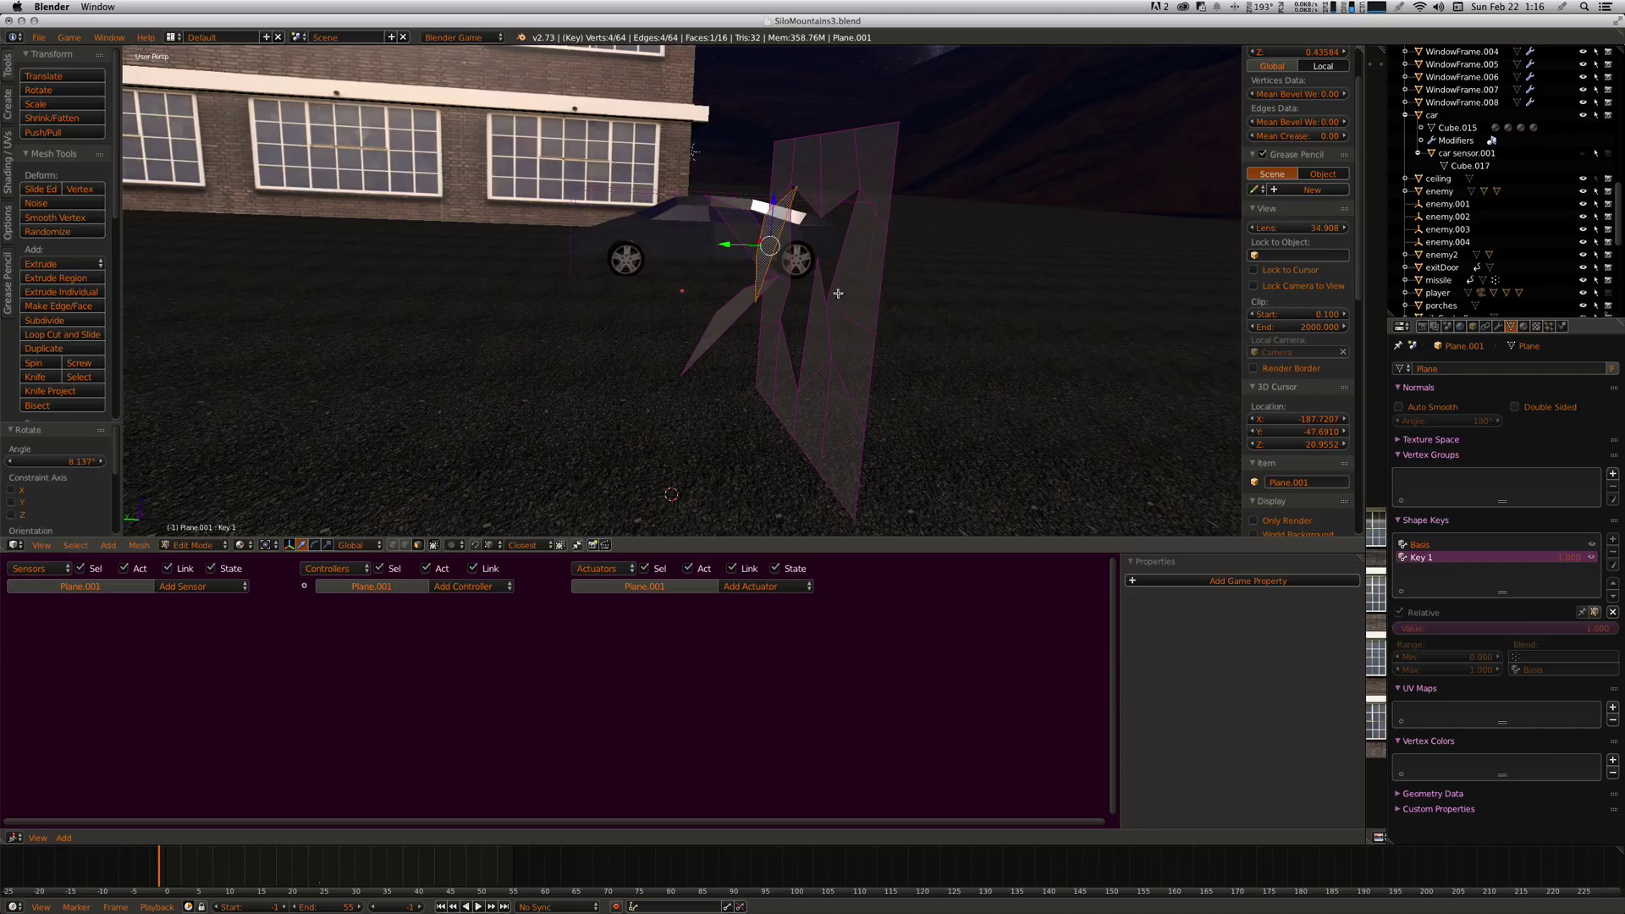
- Move the narrow shard beside the central gap about 0.608 along Y and rotate it
right_click(820, 315)
left_click_drag(773, 336, 737, 337)
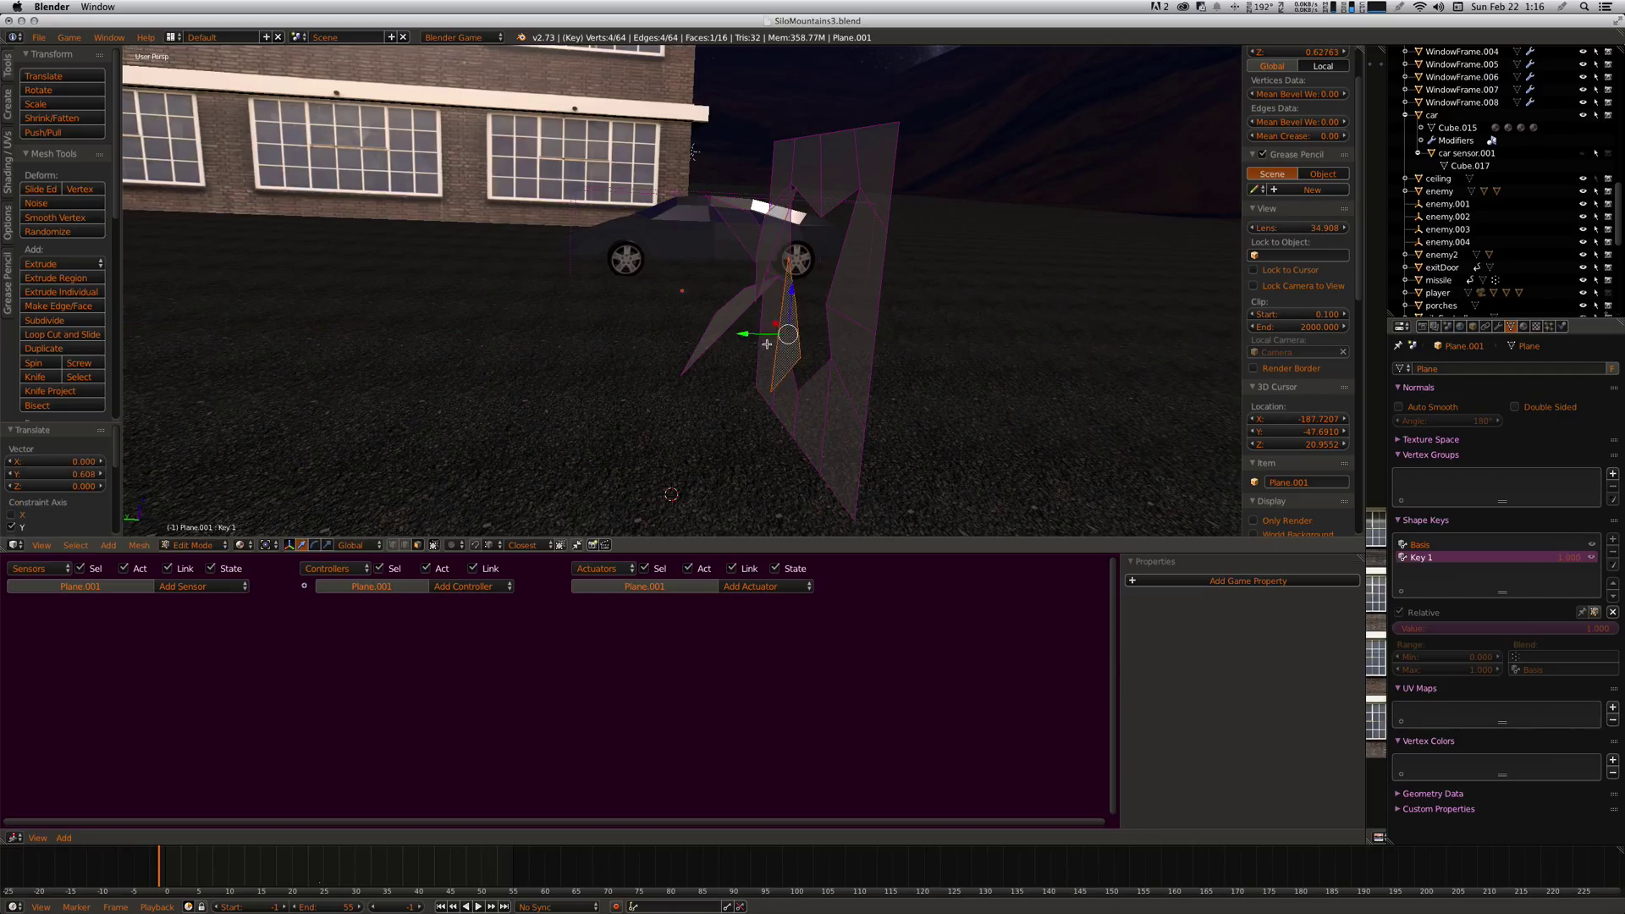
key("r")
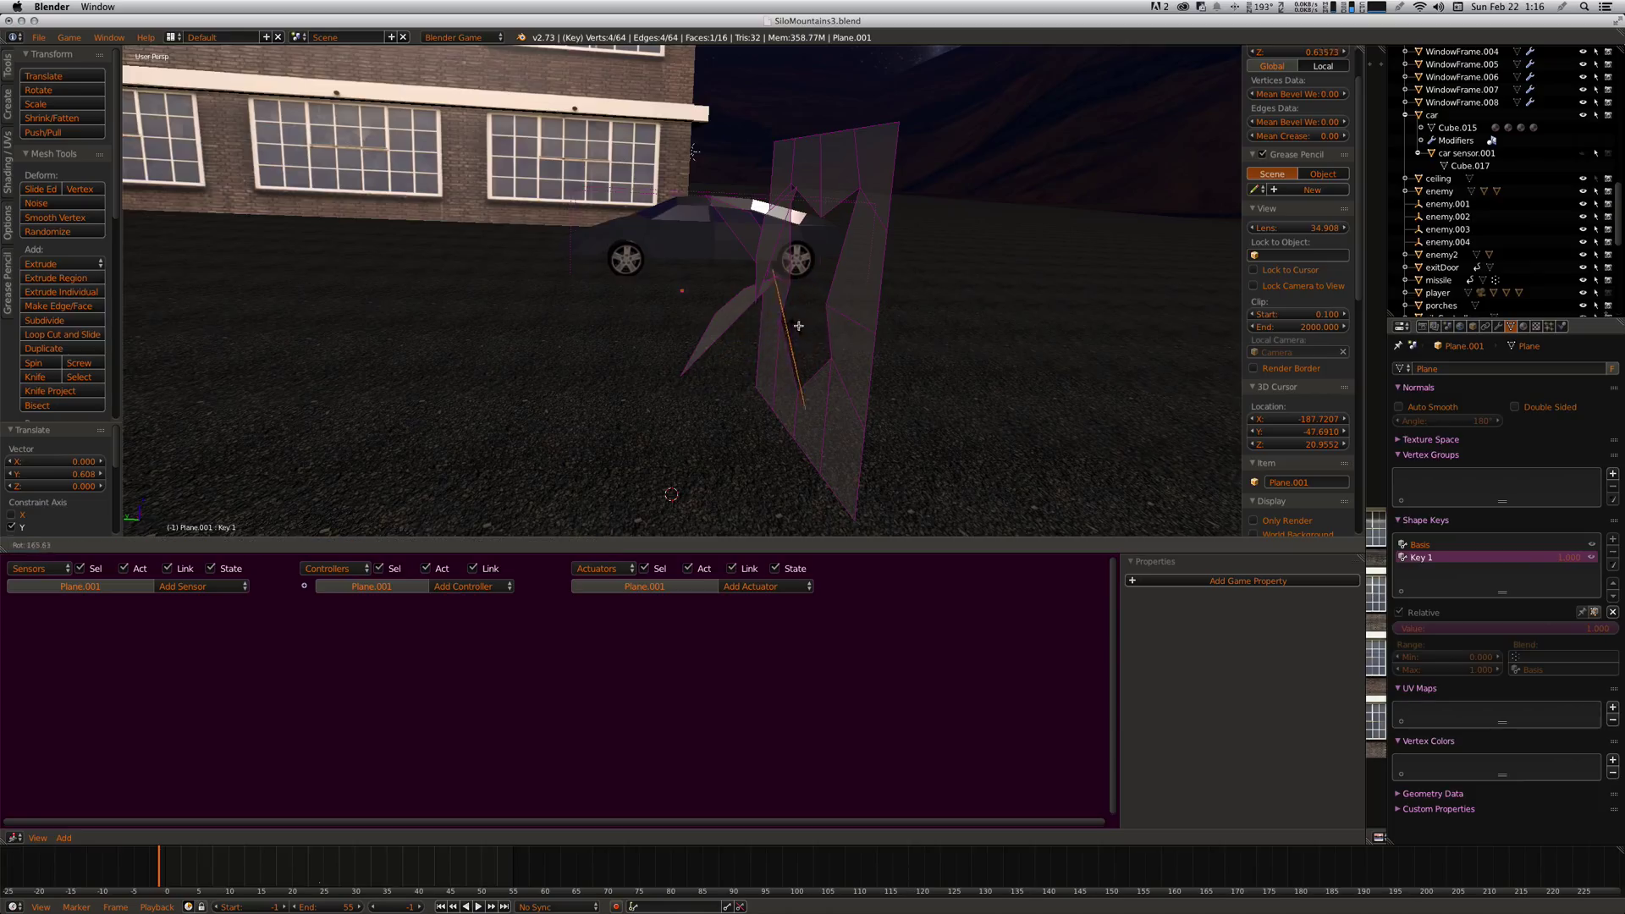
left_click(832, 310)
- Move the large upper shard on the pane's near edge about 1.095 along Y and rotate it by about 11.4°
right_click(850, 280)
left_click_drag(811, 254, 750, 252)
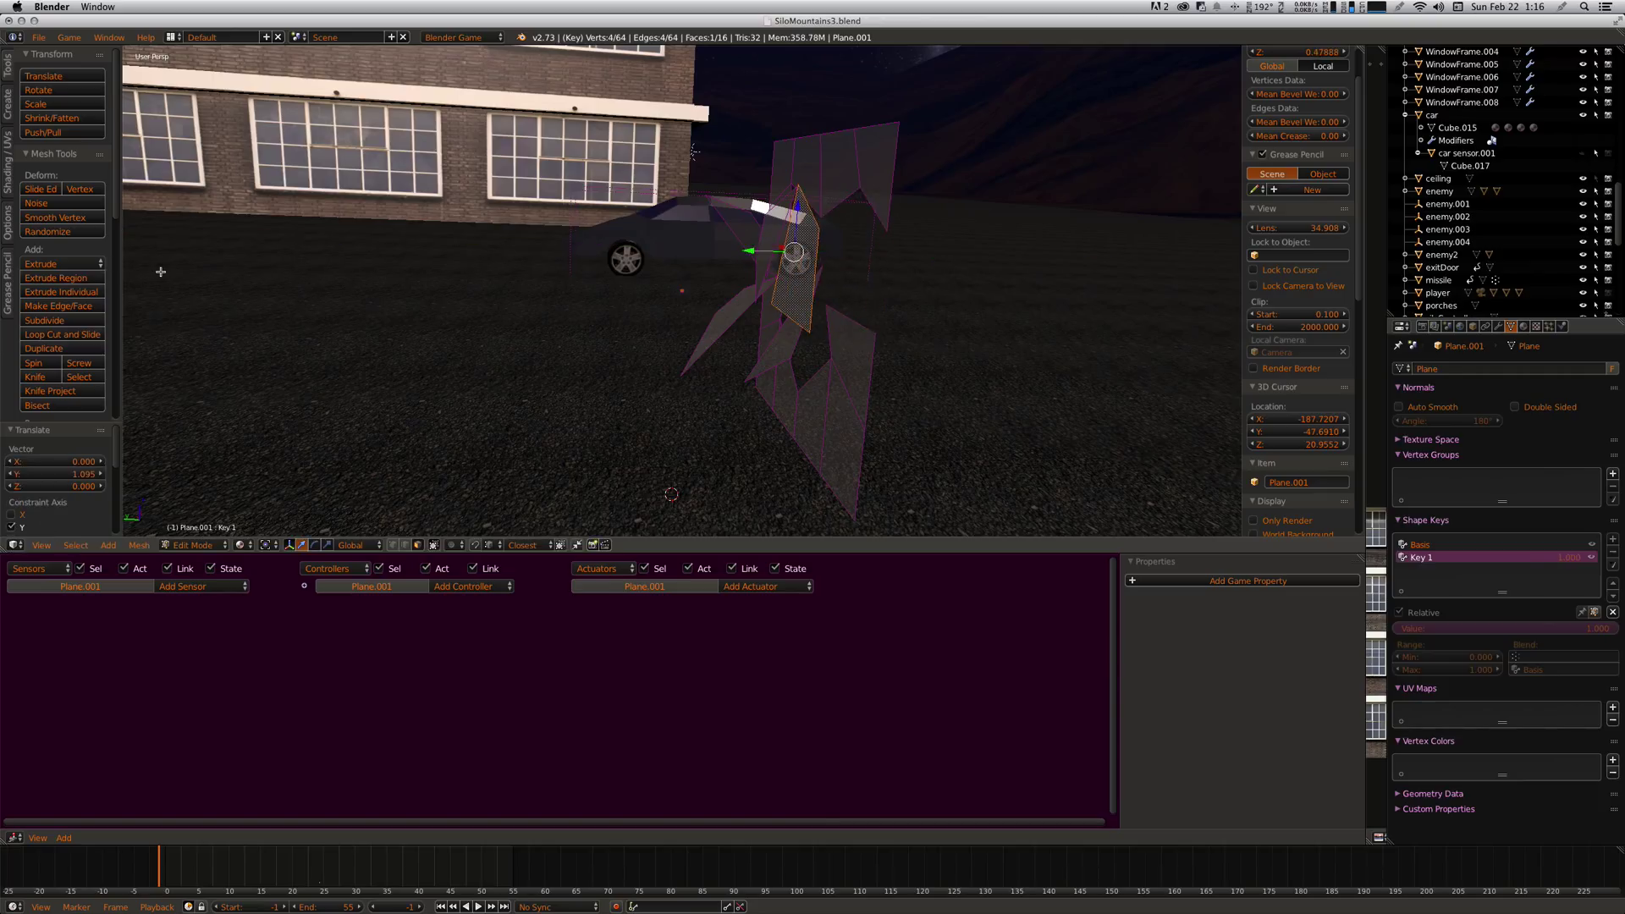
key("r")
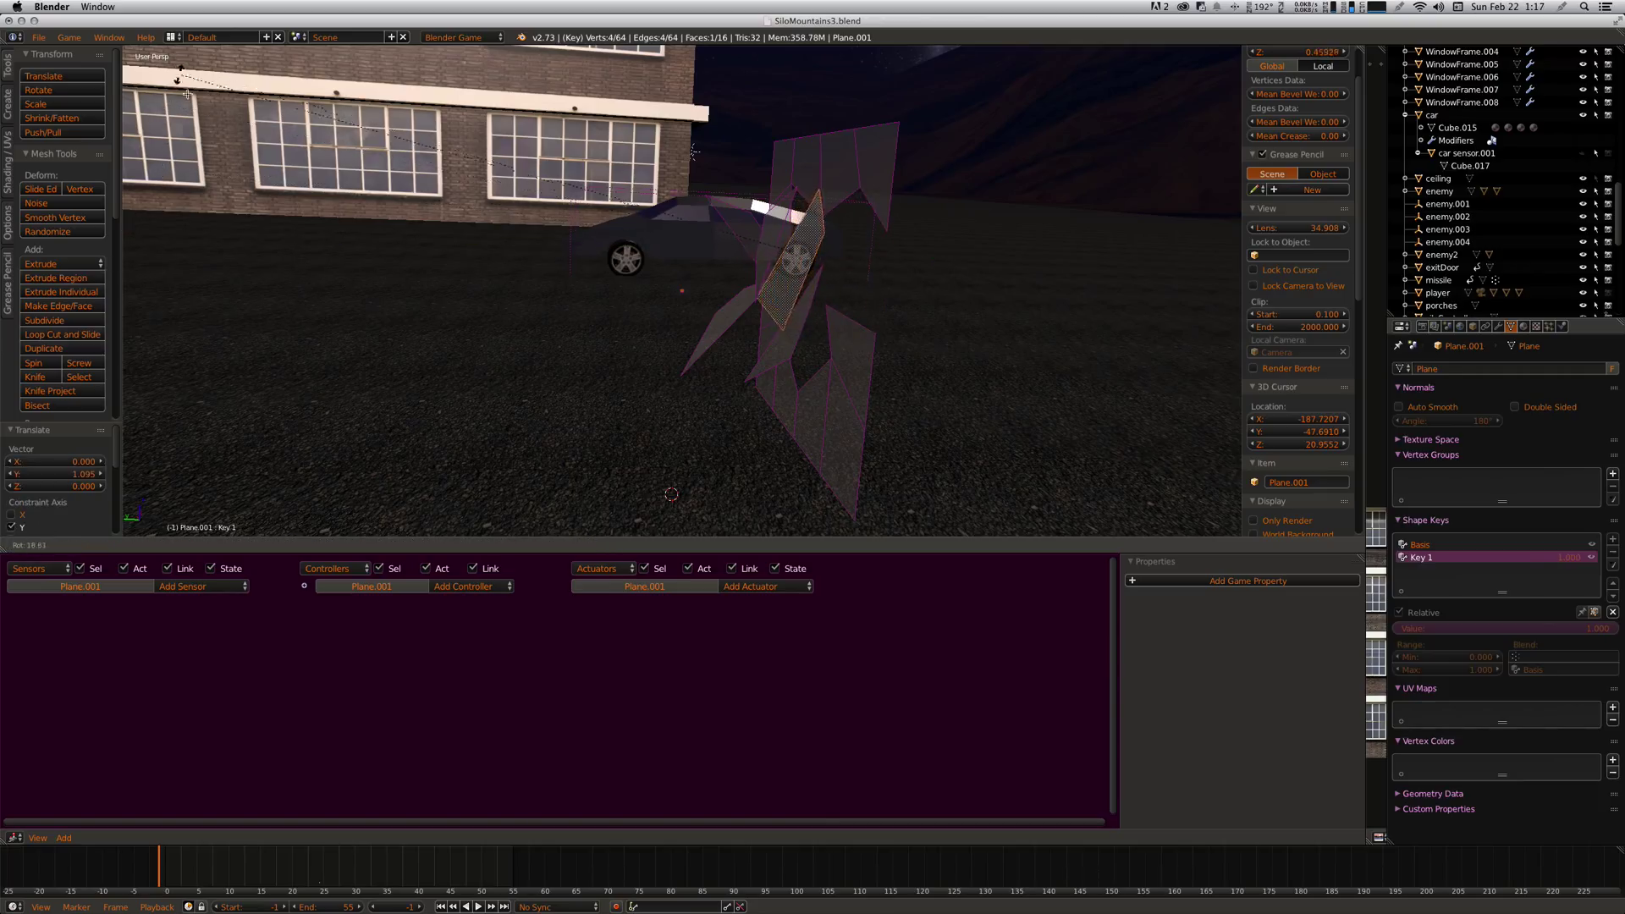
left_click(688, 176)
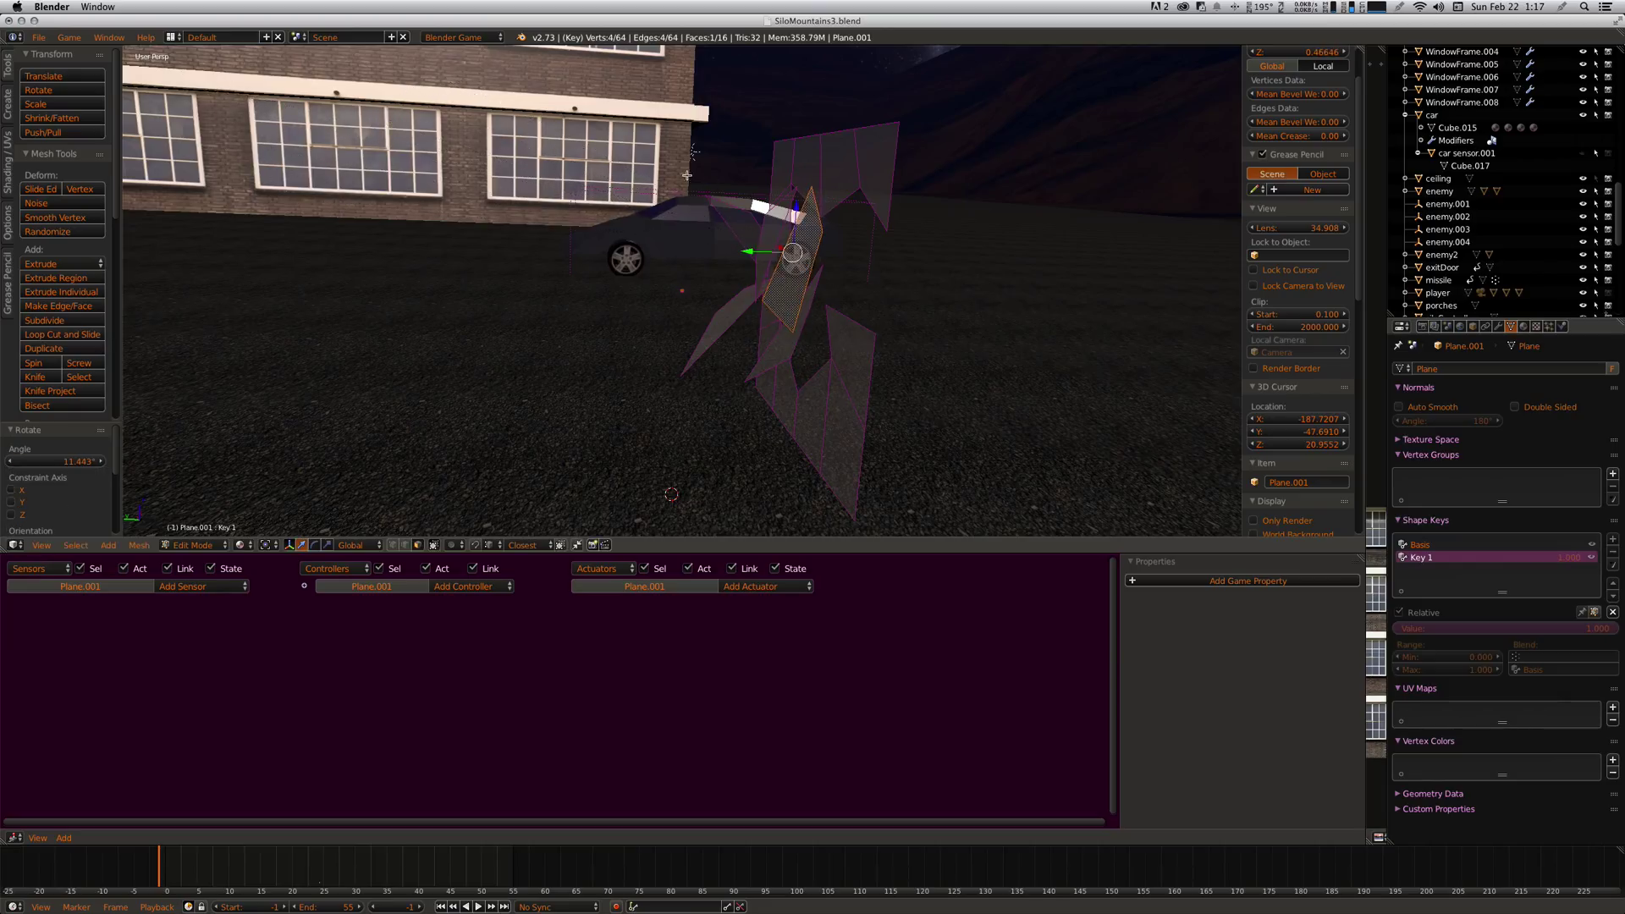
- Pull the lower shard on the near edge outward along Y, and apply rotations of about -13.5° and -25° to the lower shards
right_click(857, 348)
left_click_drag(800, 362, 762, 364)
key("r")
left_click(771, 377)
key("r")
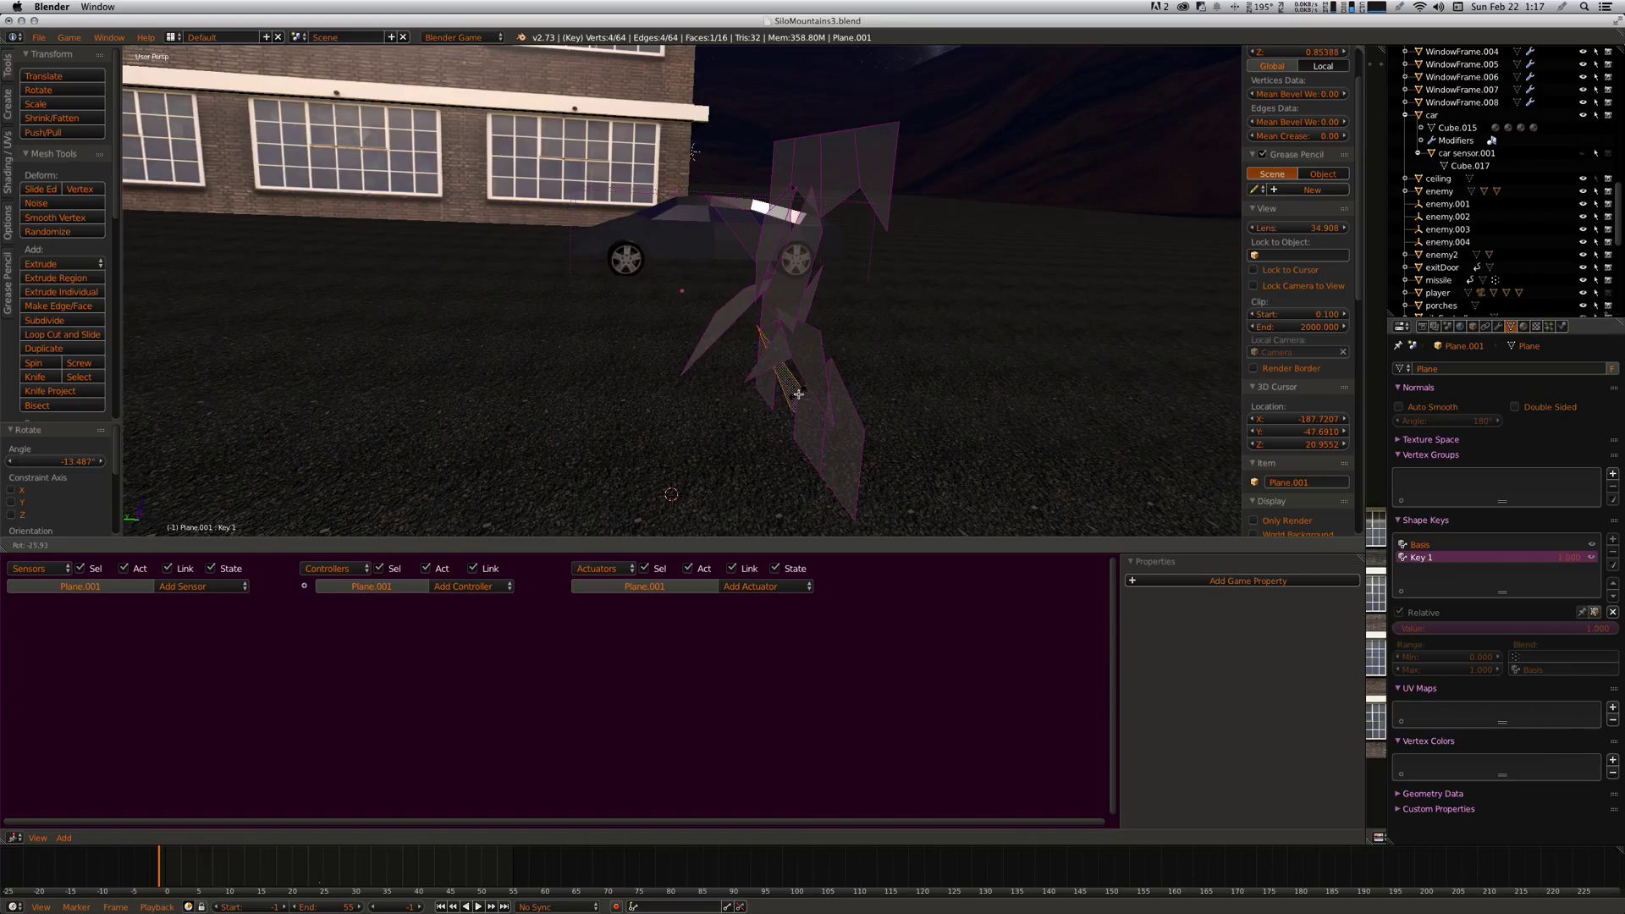
left_click(799, 395)
- Rotate the middle shard at the pane's bottom edge by about -14.3°
right_click(811, 422)
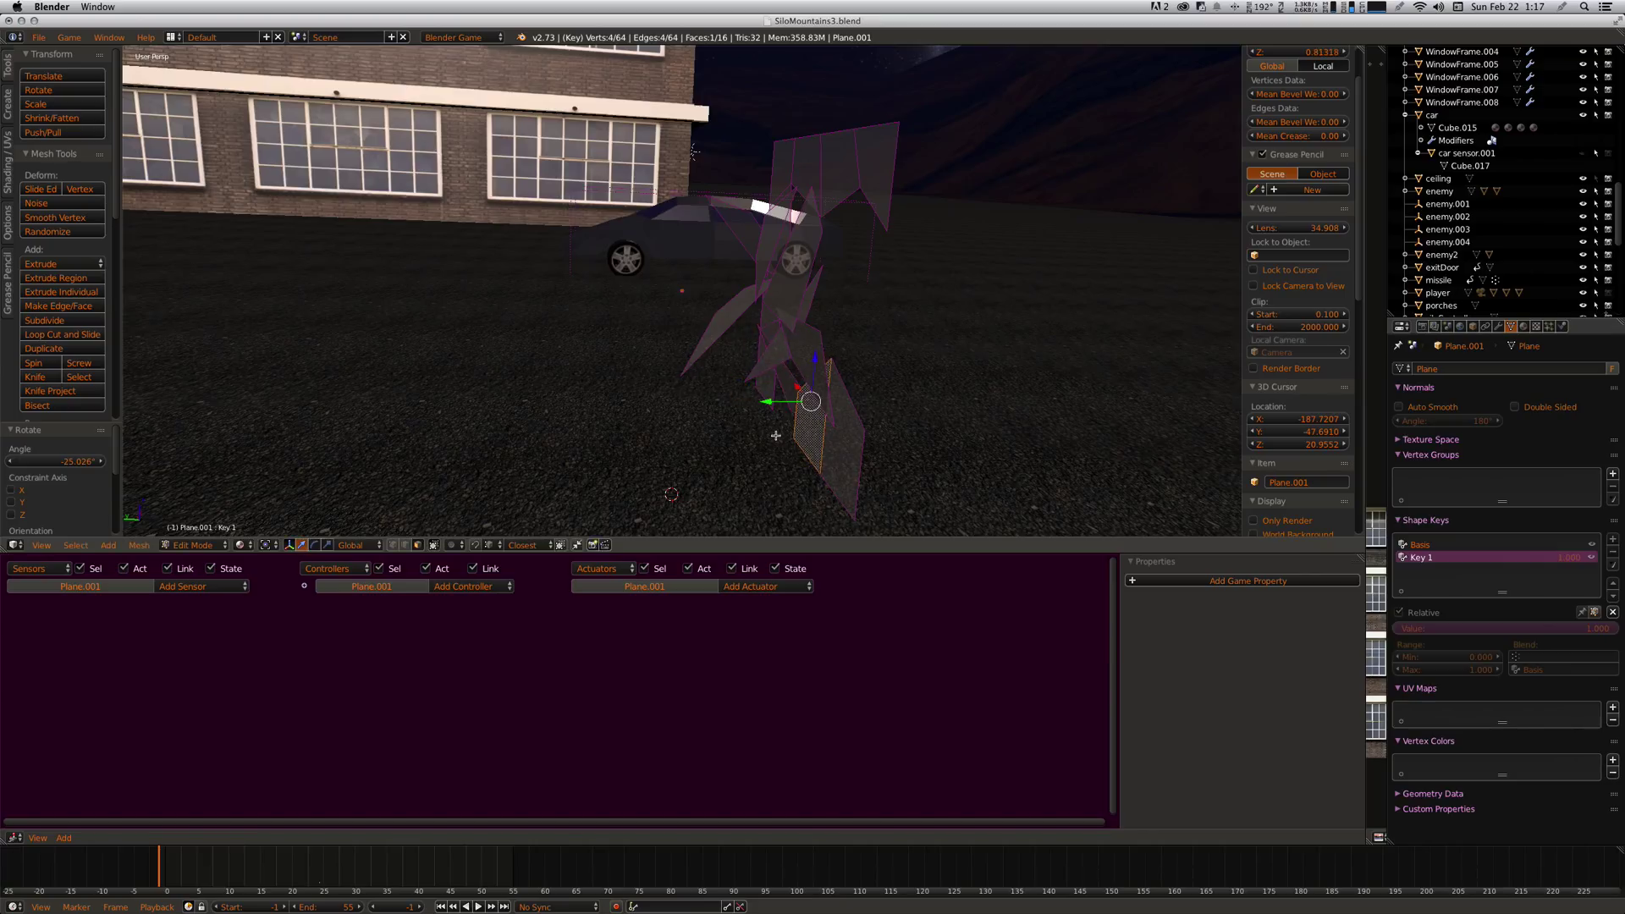
key("r")
left_click(772, 436)
- Slightly rotate two neighbouring shards along the pane's top edge, the second by about 1.4°
right_click(840, 163)
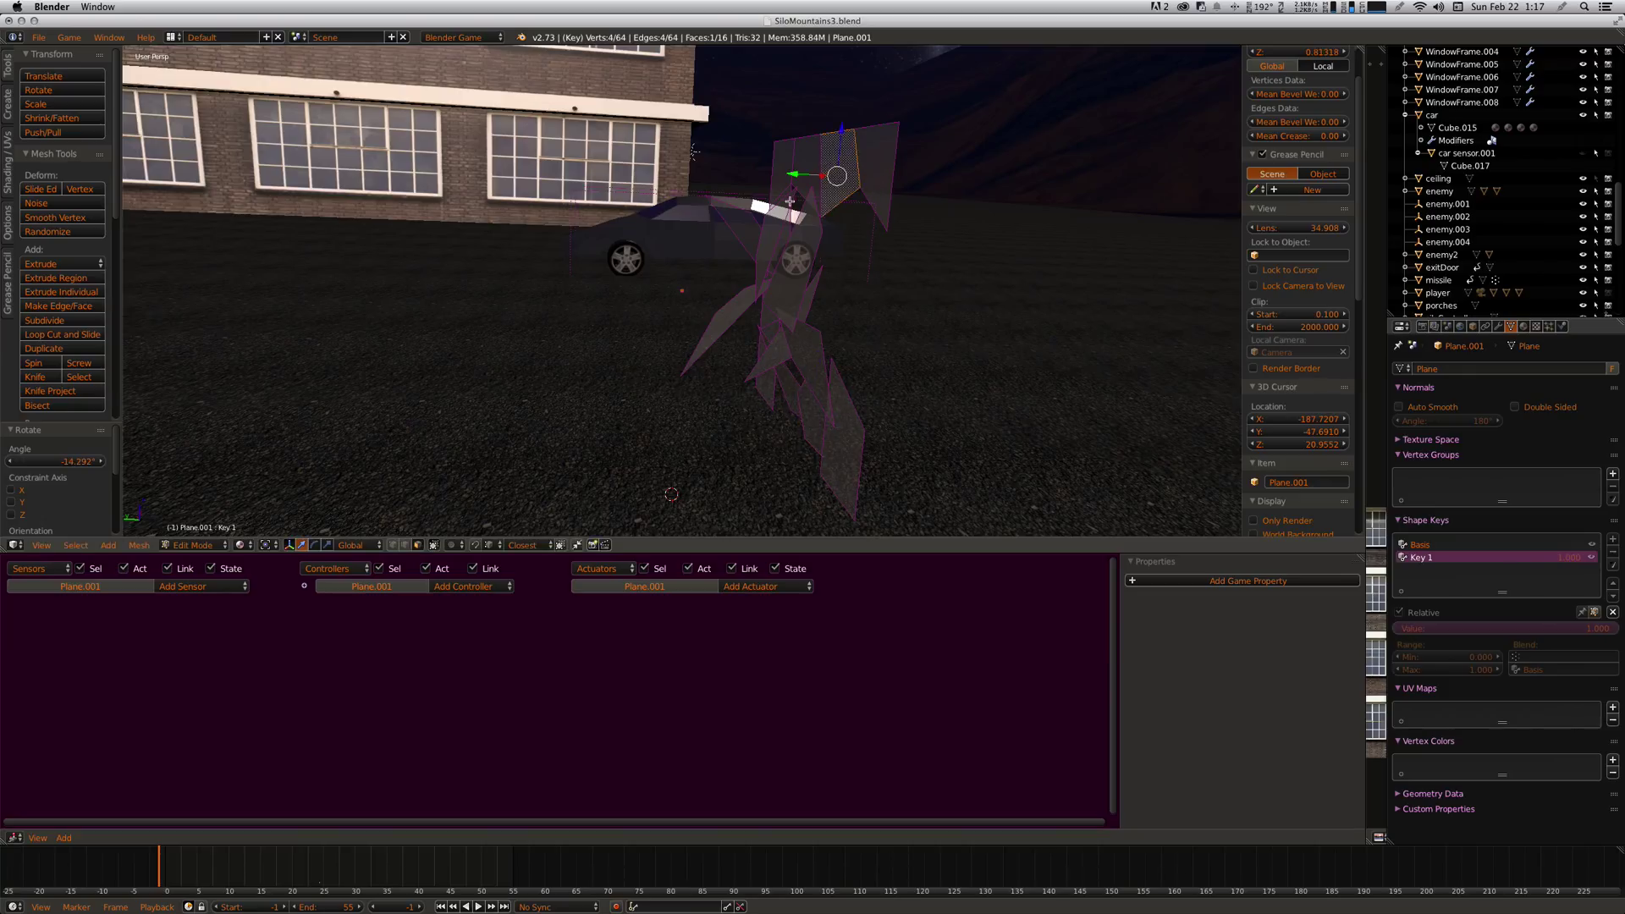
key("r")
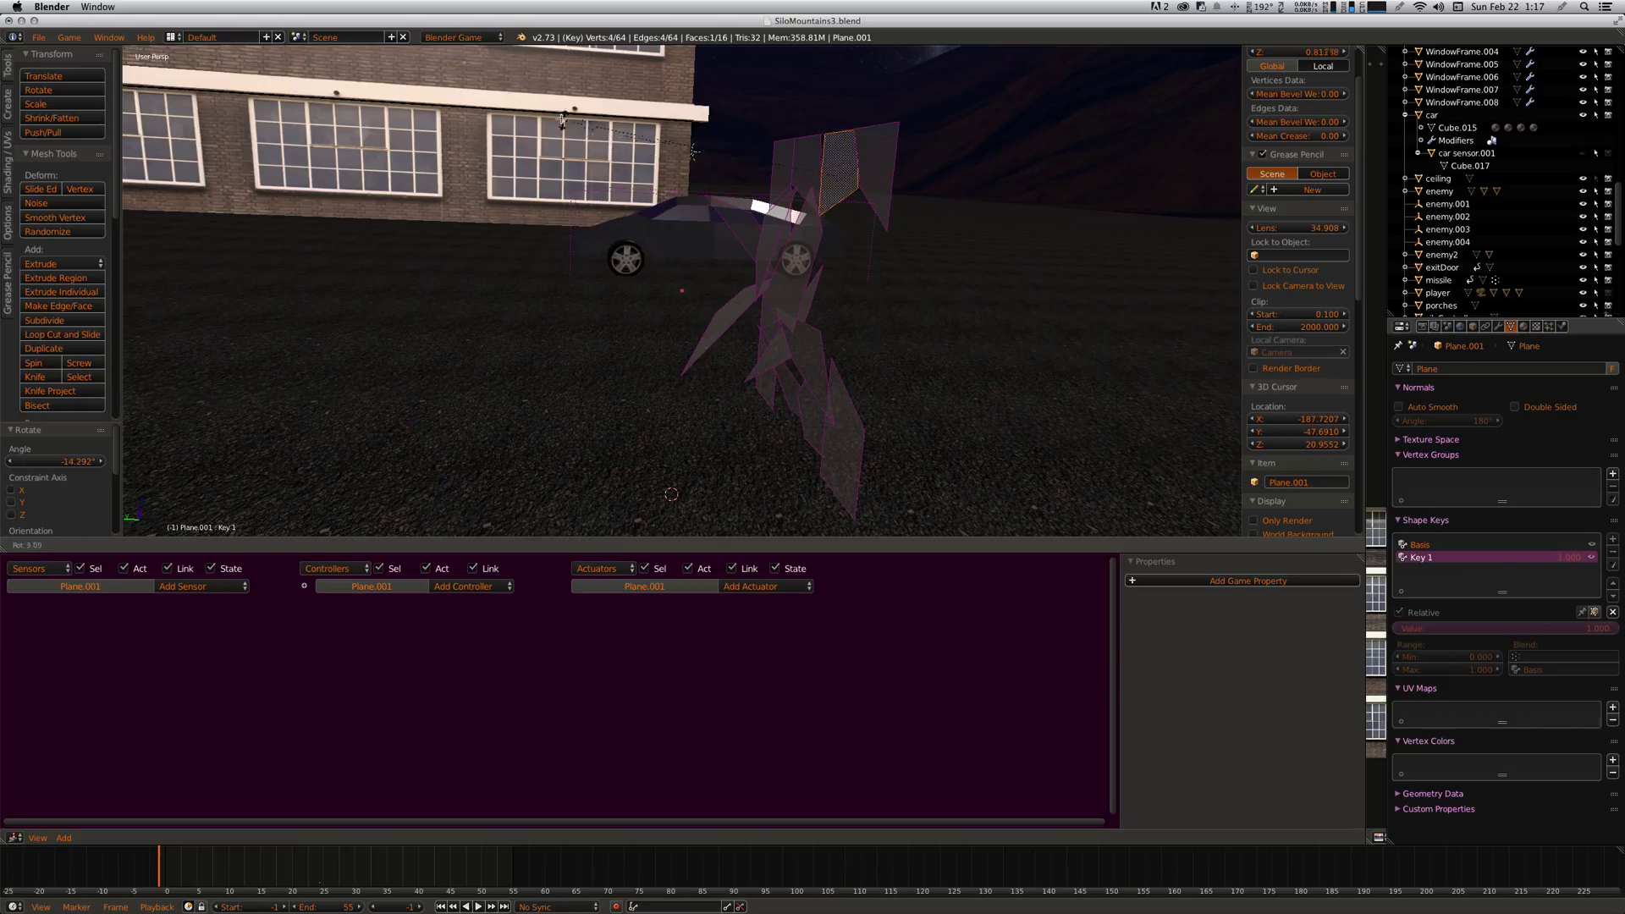
left_click(708, 161)
right_click(785, 161)
key("r")
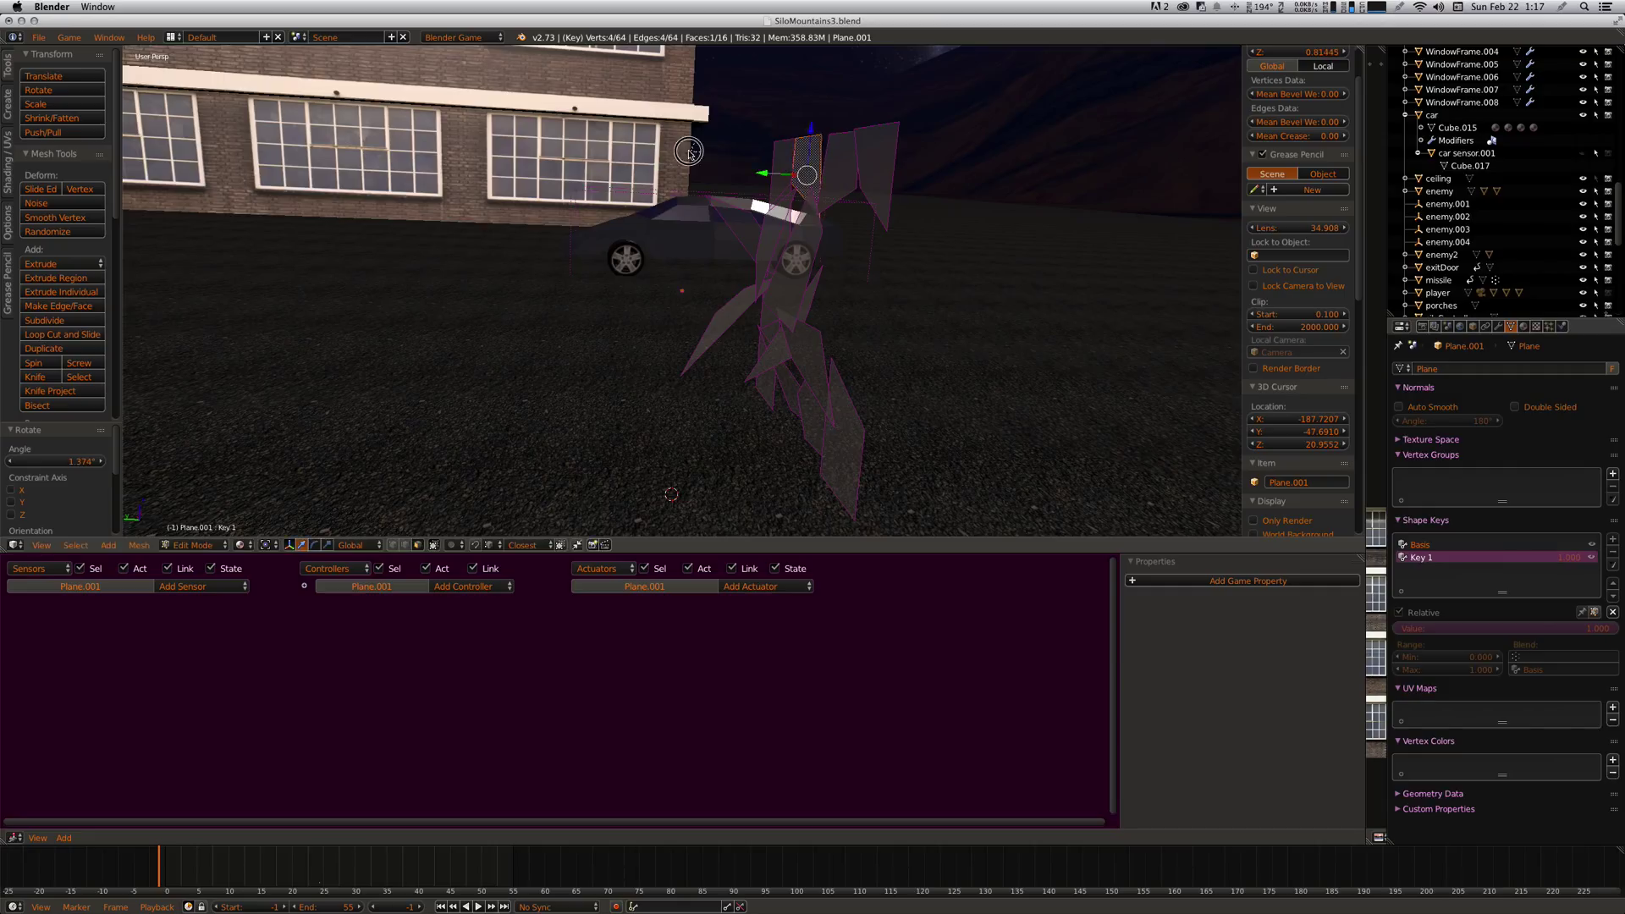
left_click(690, 150)
- Rotate the shard at the pane's near top corner and pull it outward along Y
right_click(876, 159)
key("r")
left_click(643, 500)
left_click_drag(828, 175, 811, 170)
- Rotate the shard just below the top row on the pane's far edge by about -32.3°
middle_click_drag(811, 170, 874, 264)
key("r")
left_click(820, 289)
- Move and rotate the two lower shards on the far edge, the bottommost by about 0.505 along Y and -35.2°
key("g")
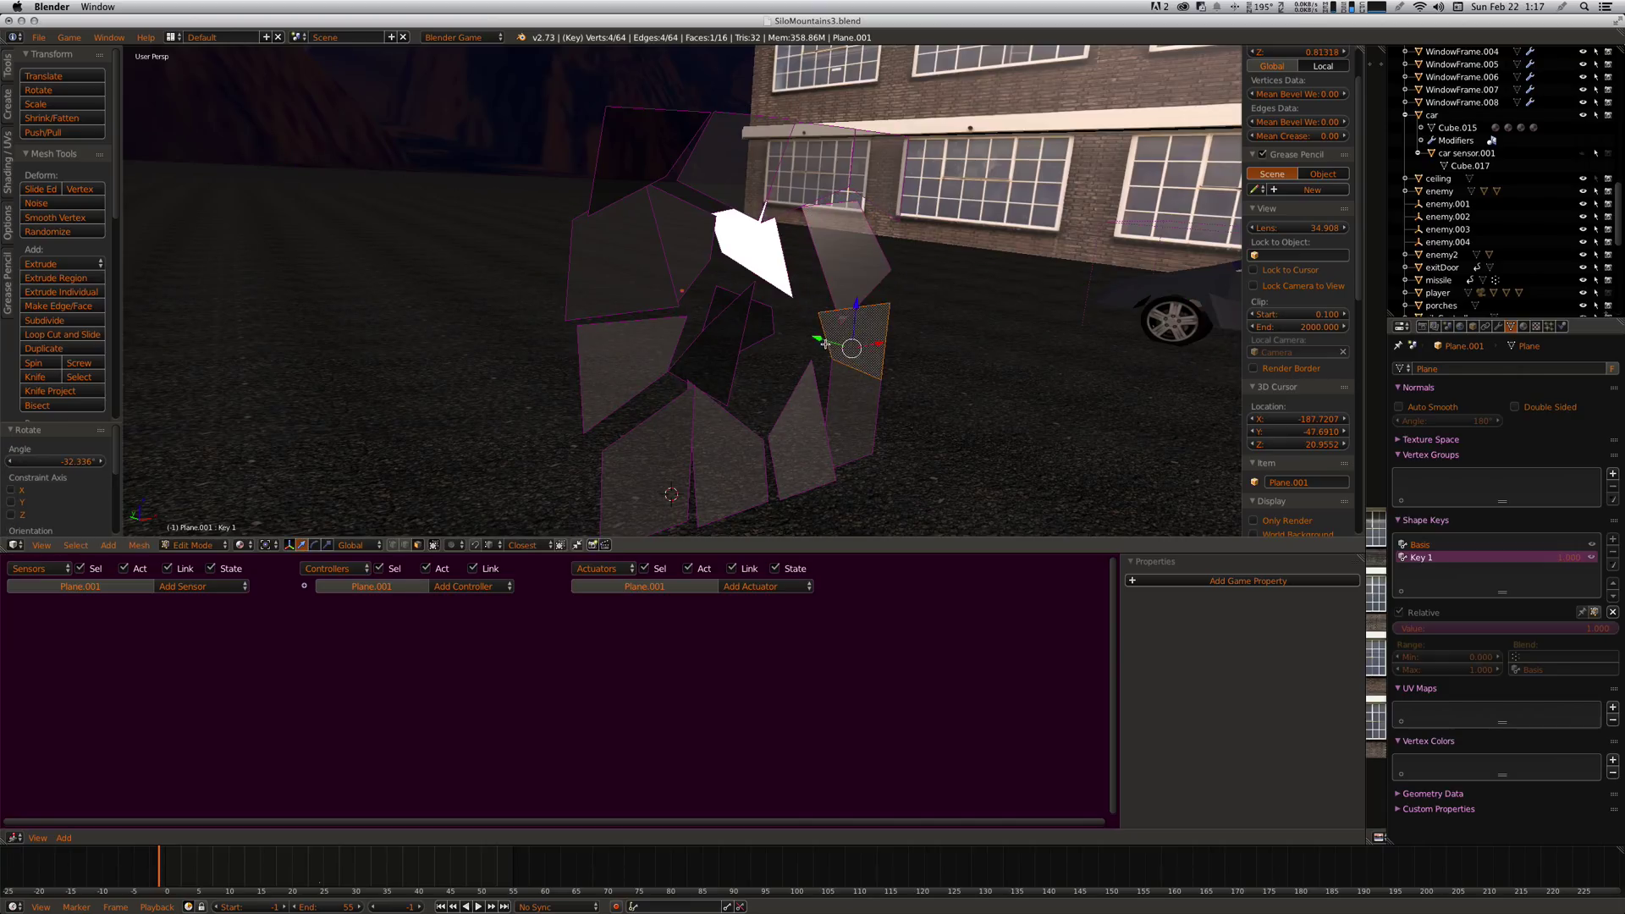
key("y")
left_click(796, 349)
key("r")
left_click(802, 358)
right_click(838, 393)
key("r")
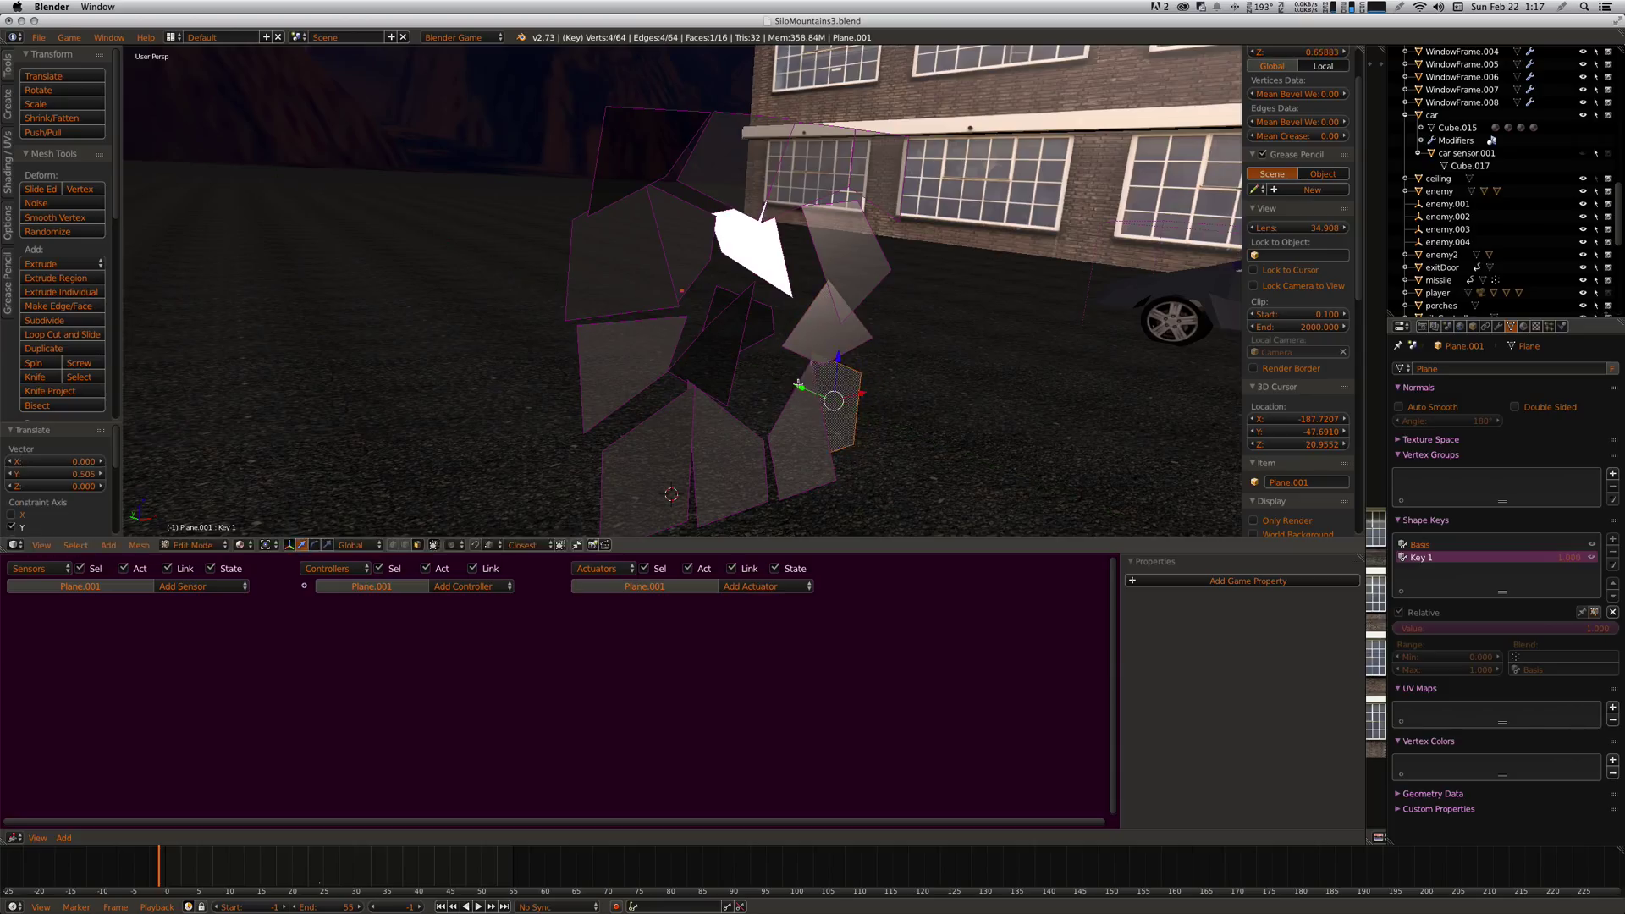
left_click(806, 405)
- Move the top-edge shard beside the far corner about 0.735 along Y, rotate it about -33.4°, and rotate the adjacent corner shard
right_click(818, 203)
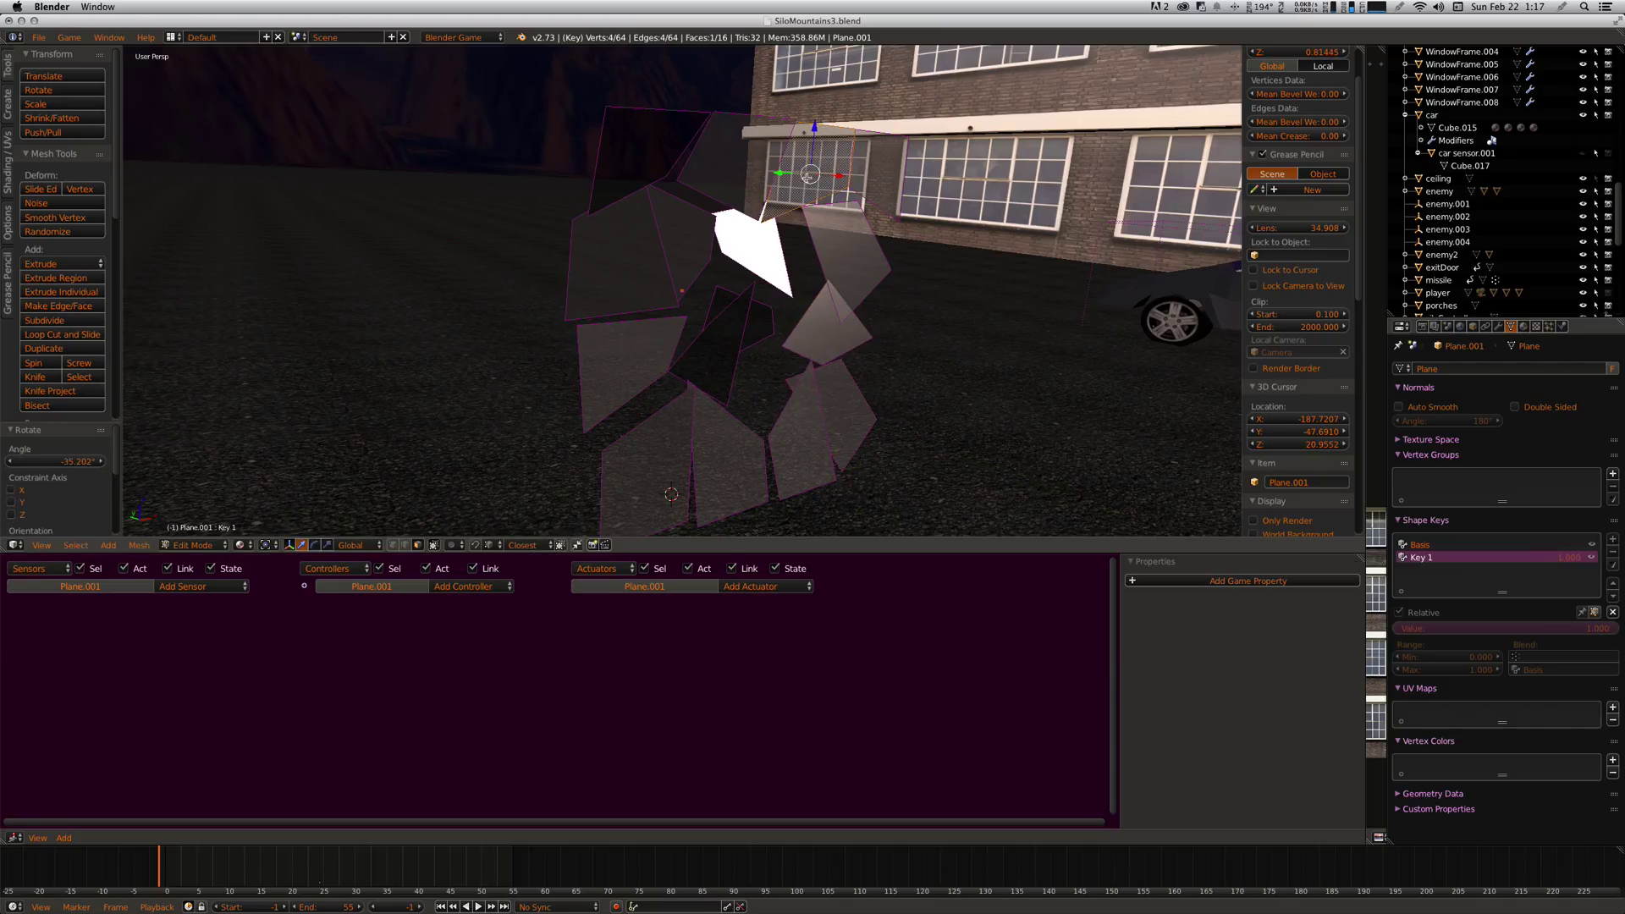
key("r")
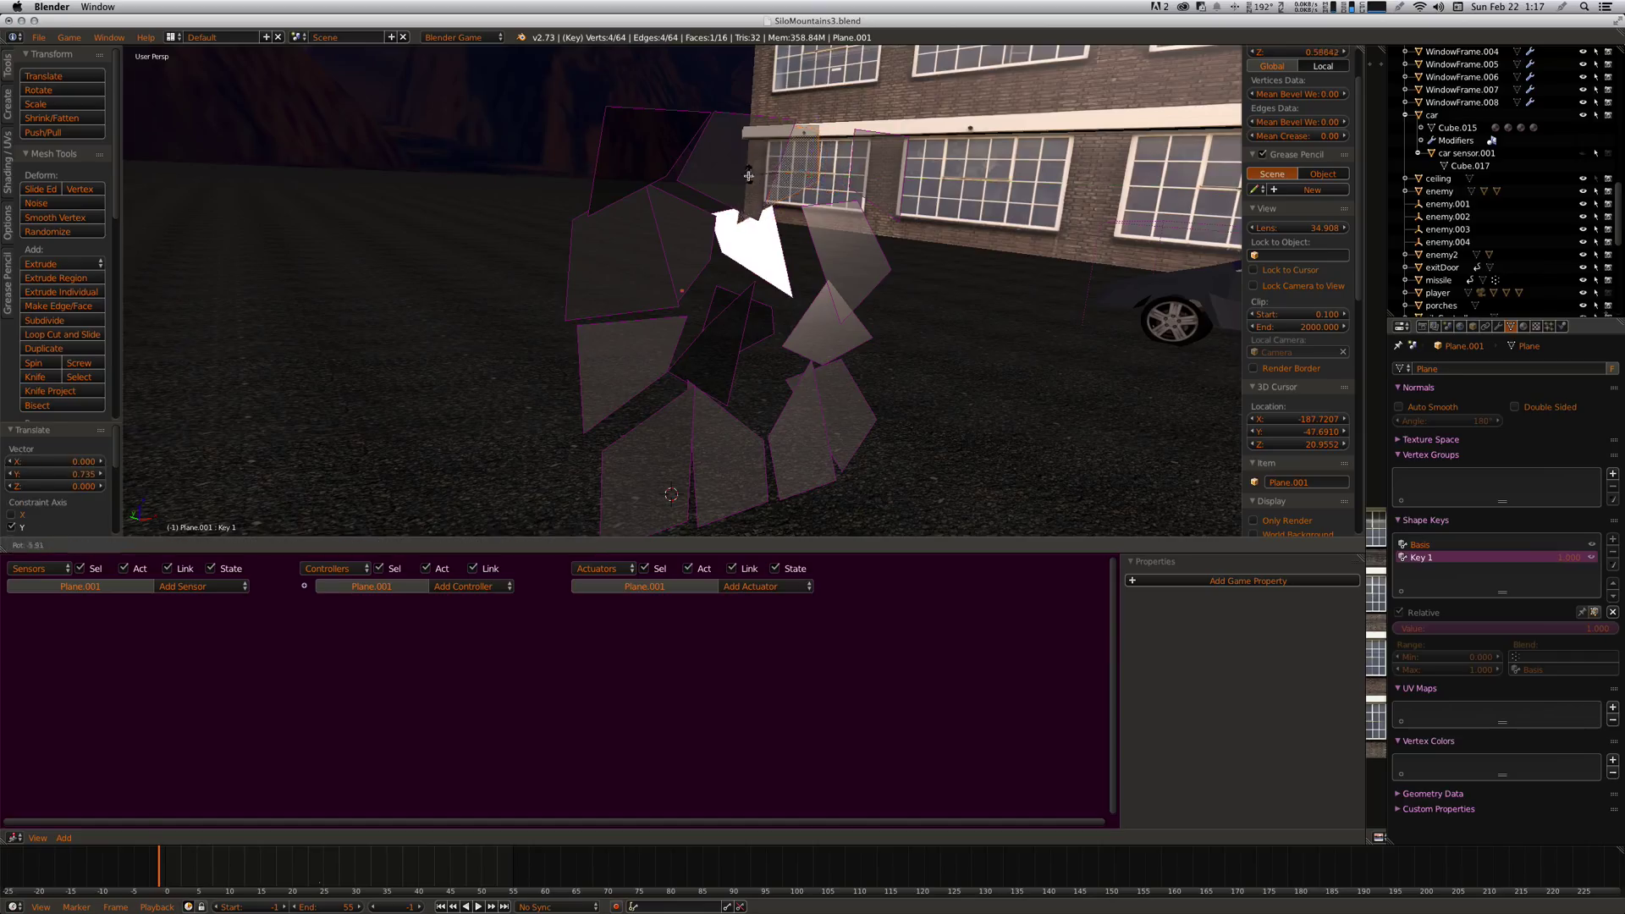
left_click(755, 187)
right_click(885, 169)
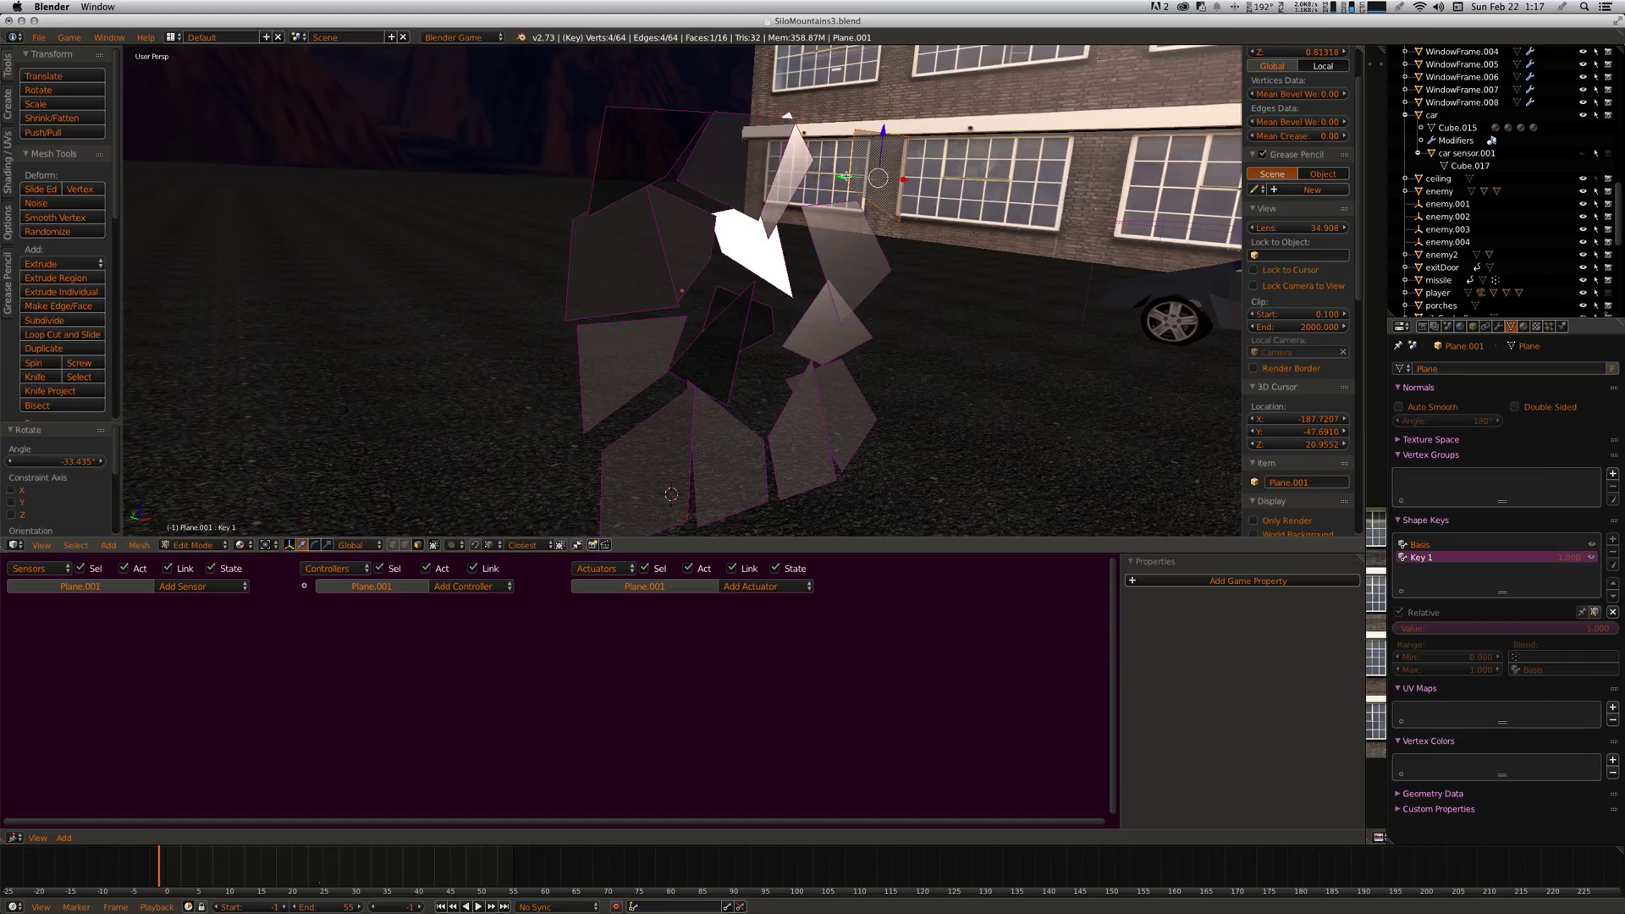
key("r")
left_click(831, 203)
- Move the upper near-edge shard another 0.312 or so along Y, rotate it by about -12.5°, and return to Object Mode
middle_click_drag(831, 203, 718, 245)
key("r")
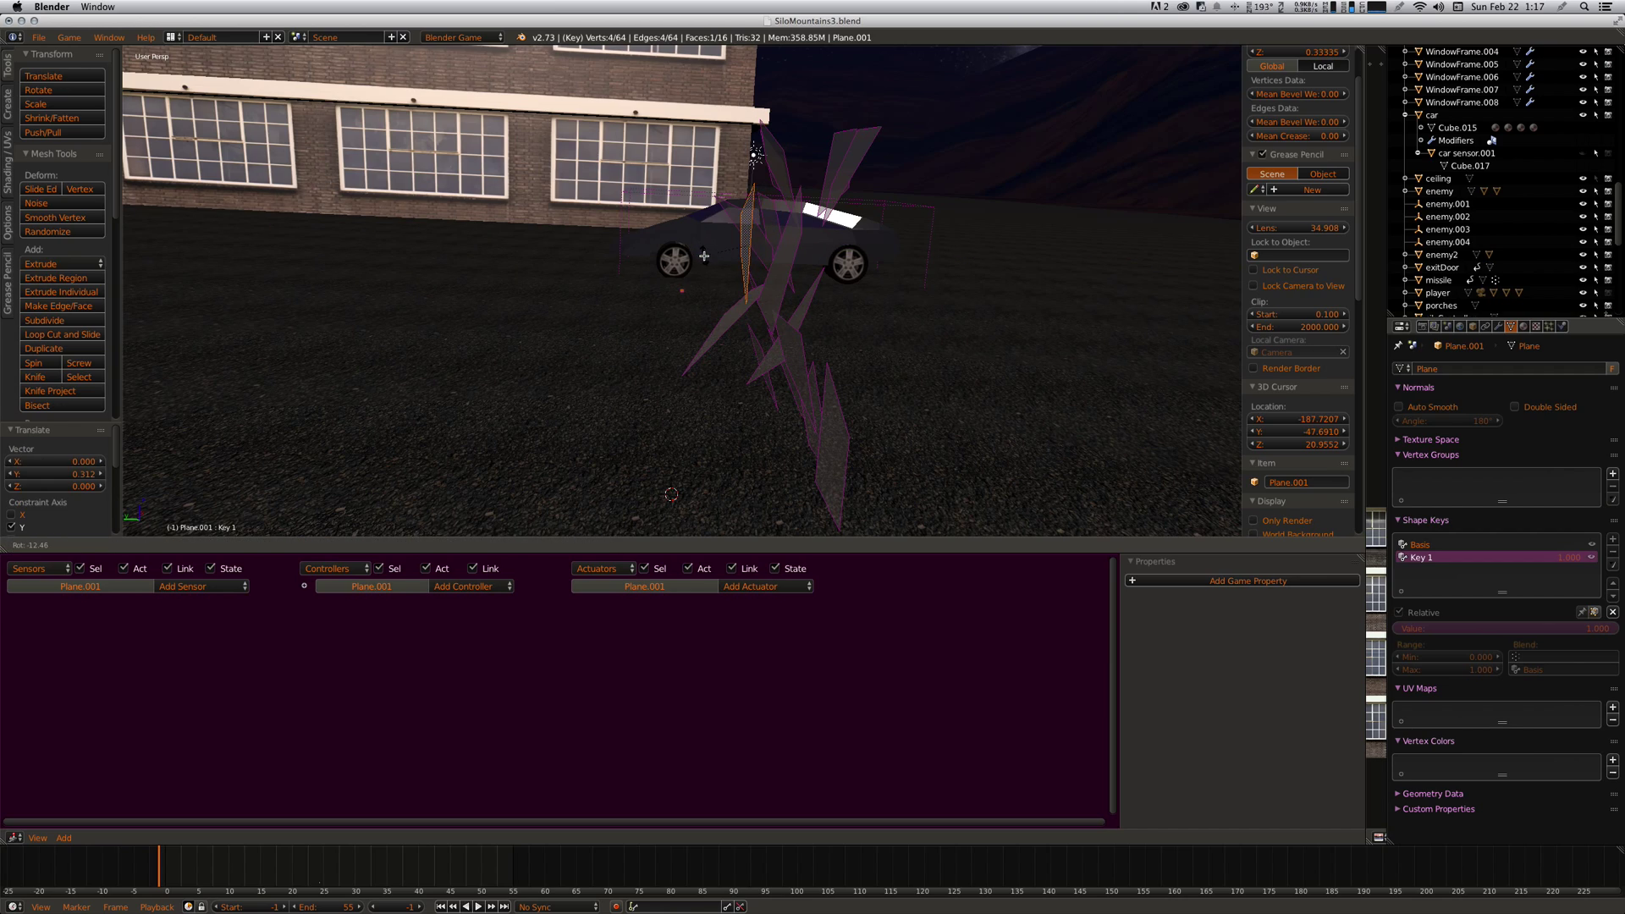
left_click(722, 264)
middle_click_drag(722, 264, 722, 265)
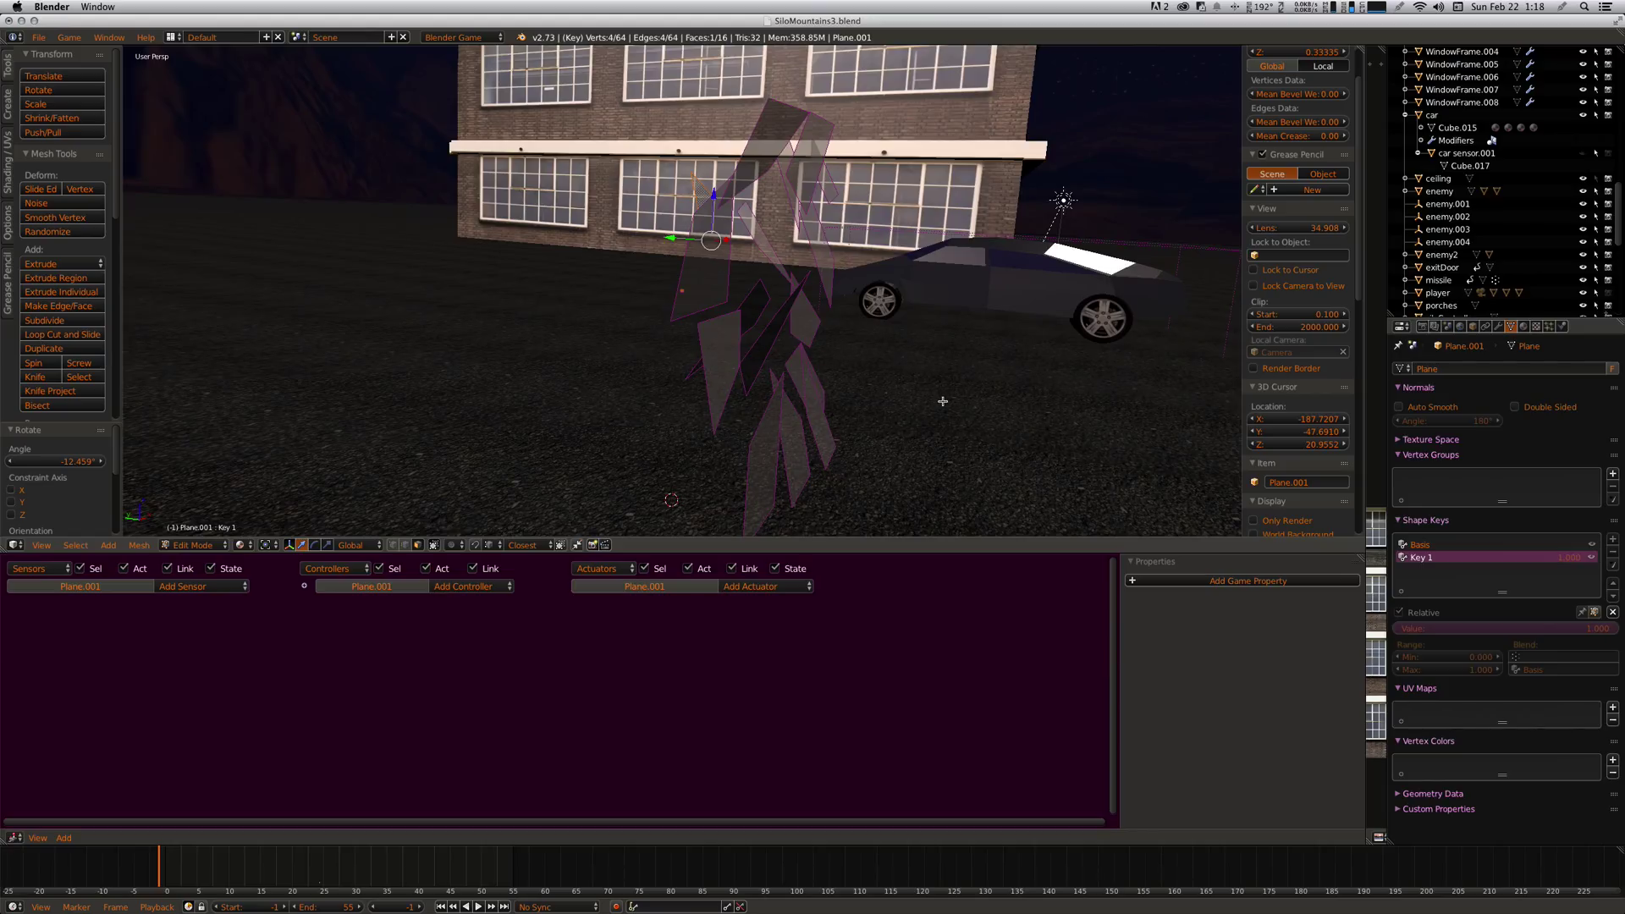
key("Tab")
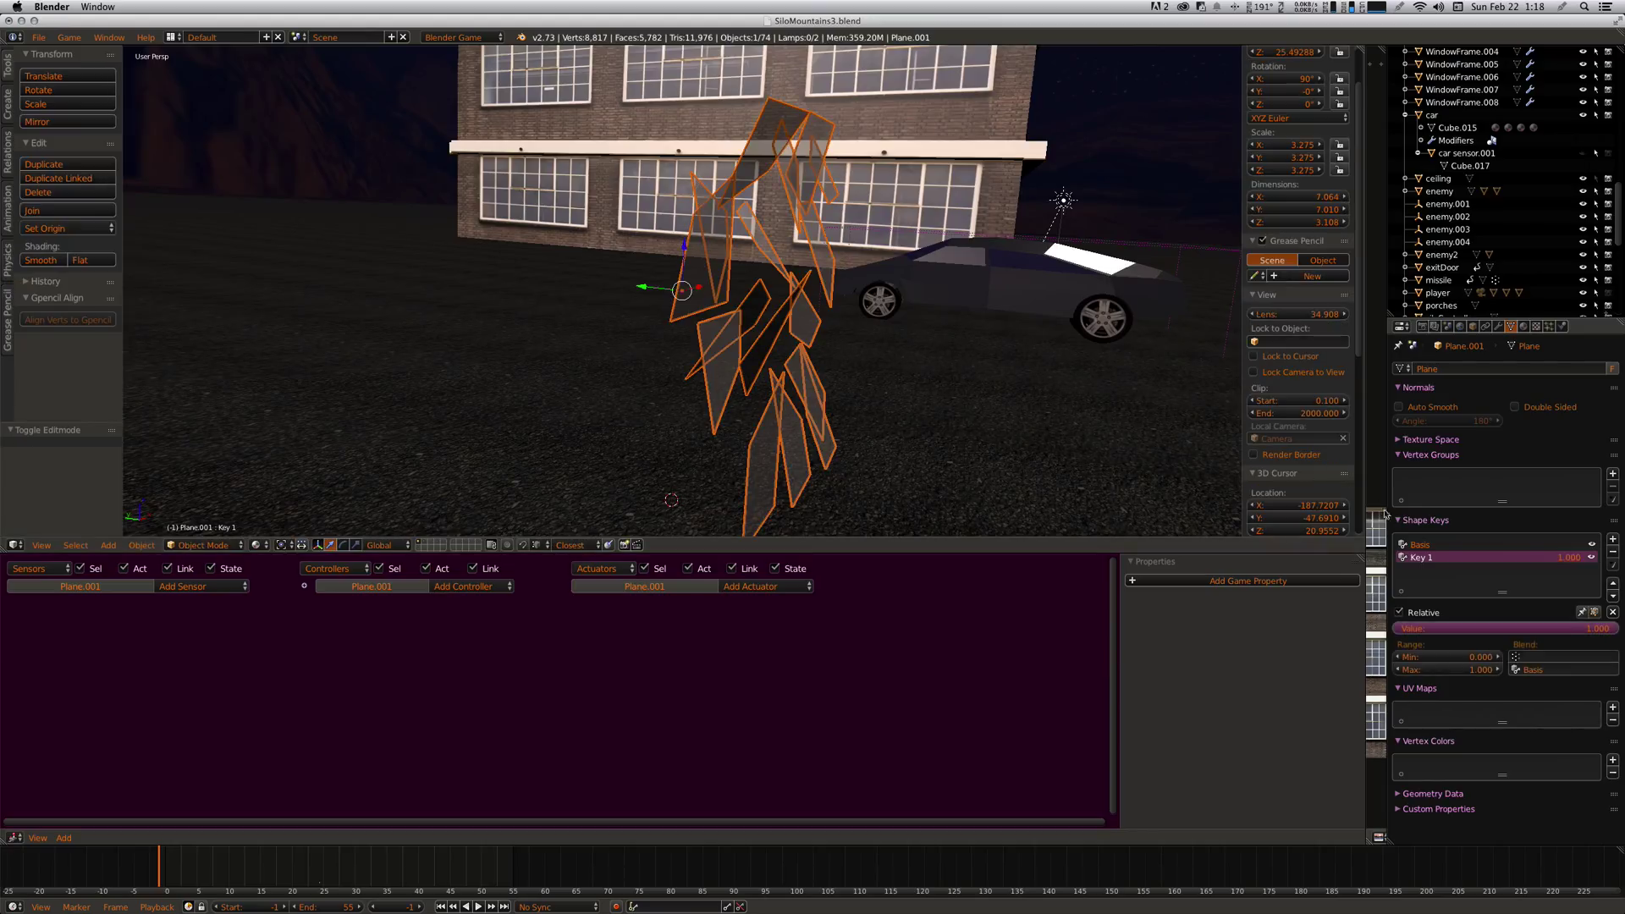
- Start the timeline at frame 0 and keyframe shape key Key 1 at 0.000 on frame 0 and 1.000 on frame 9
left_click_drag(1608, 634, 1397, 628)
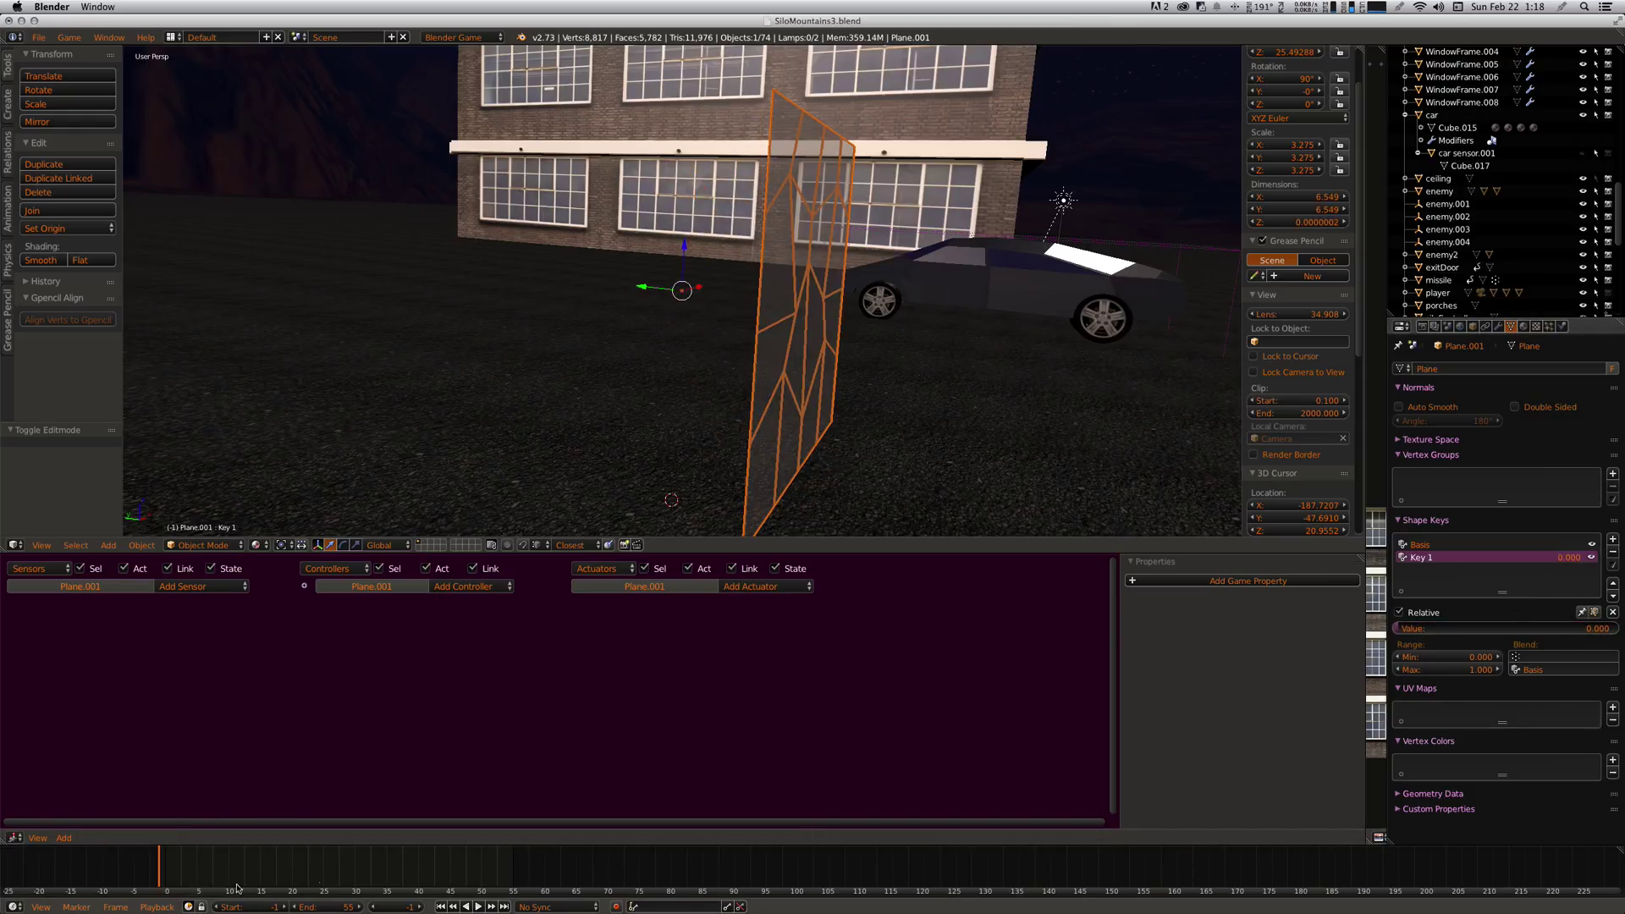
left_click(287, 908)
left_click(441, 907)
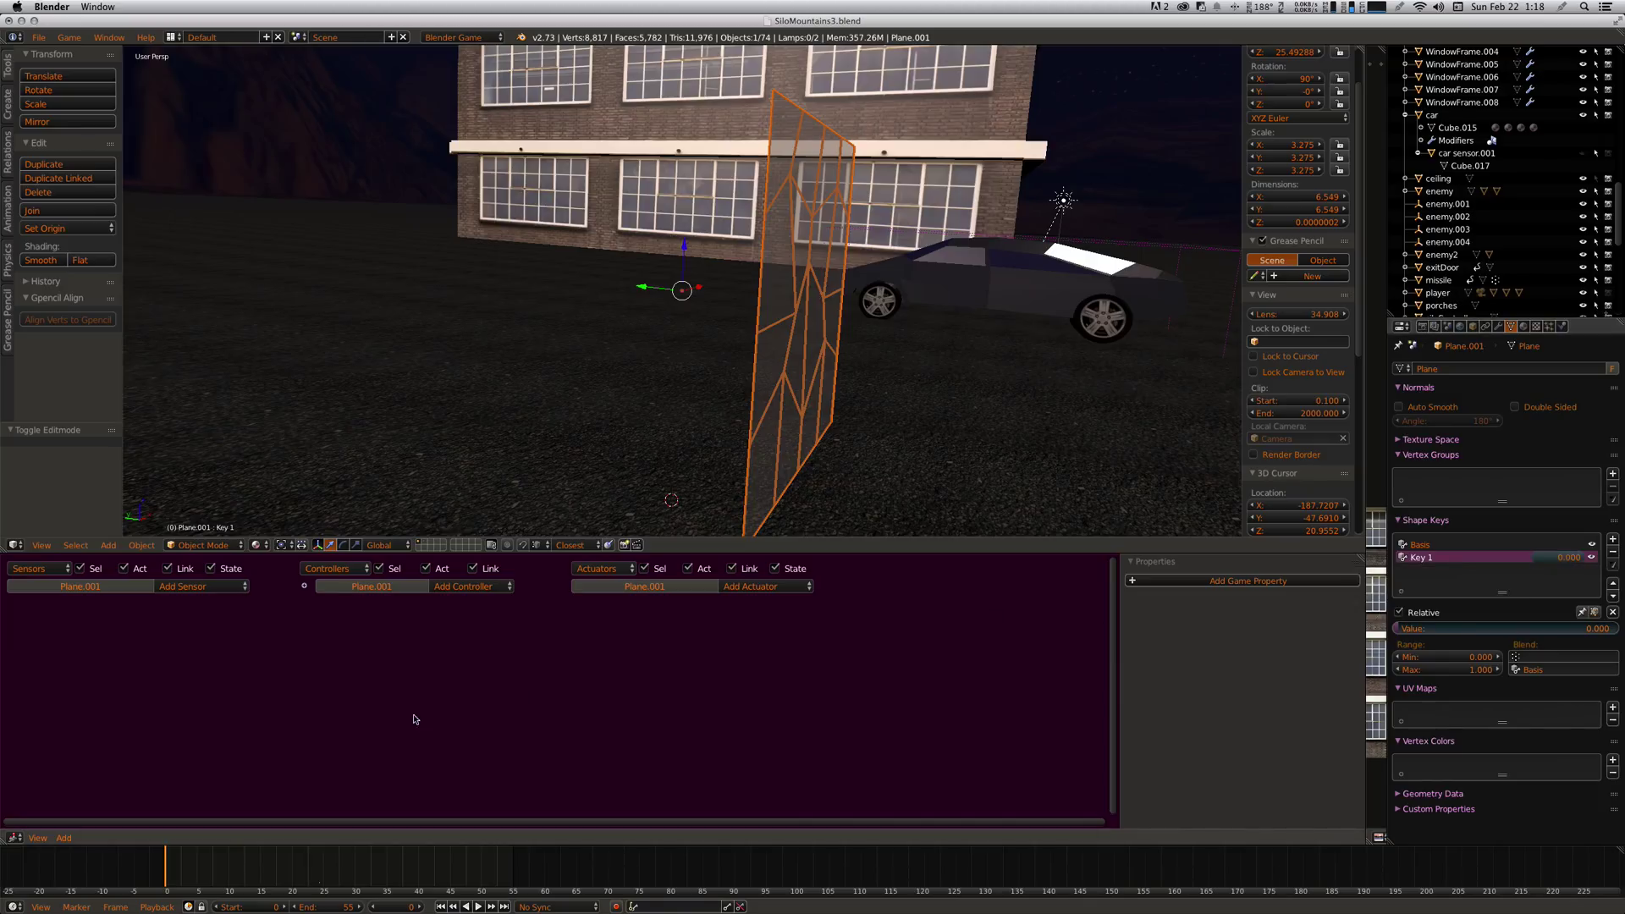
left_click(222, 870)
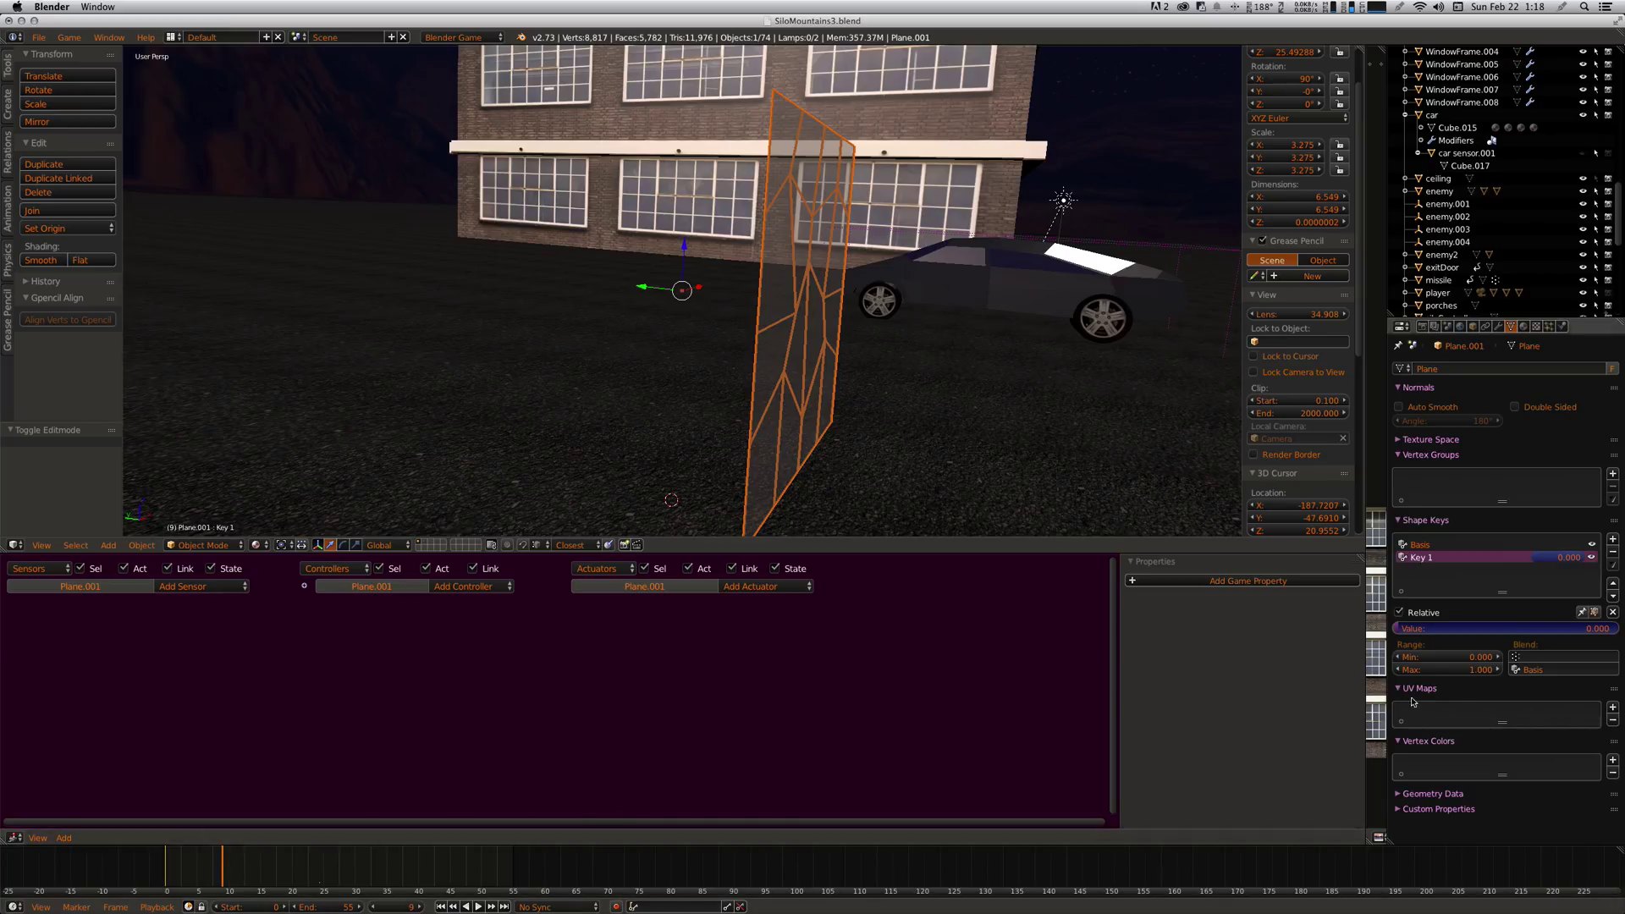
left_click_drag(1398, 630, 1613, 631)
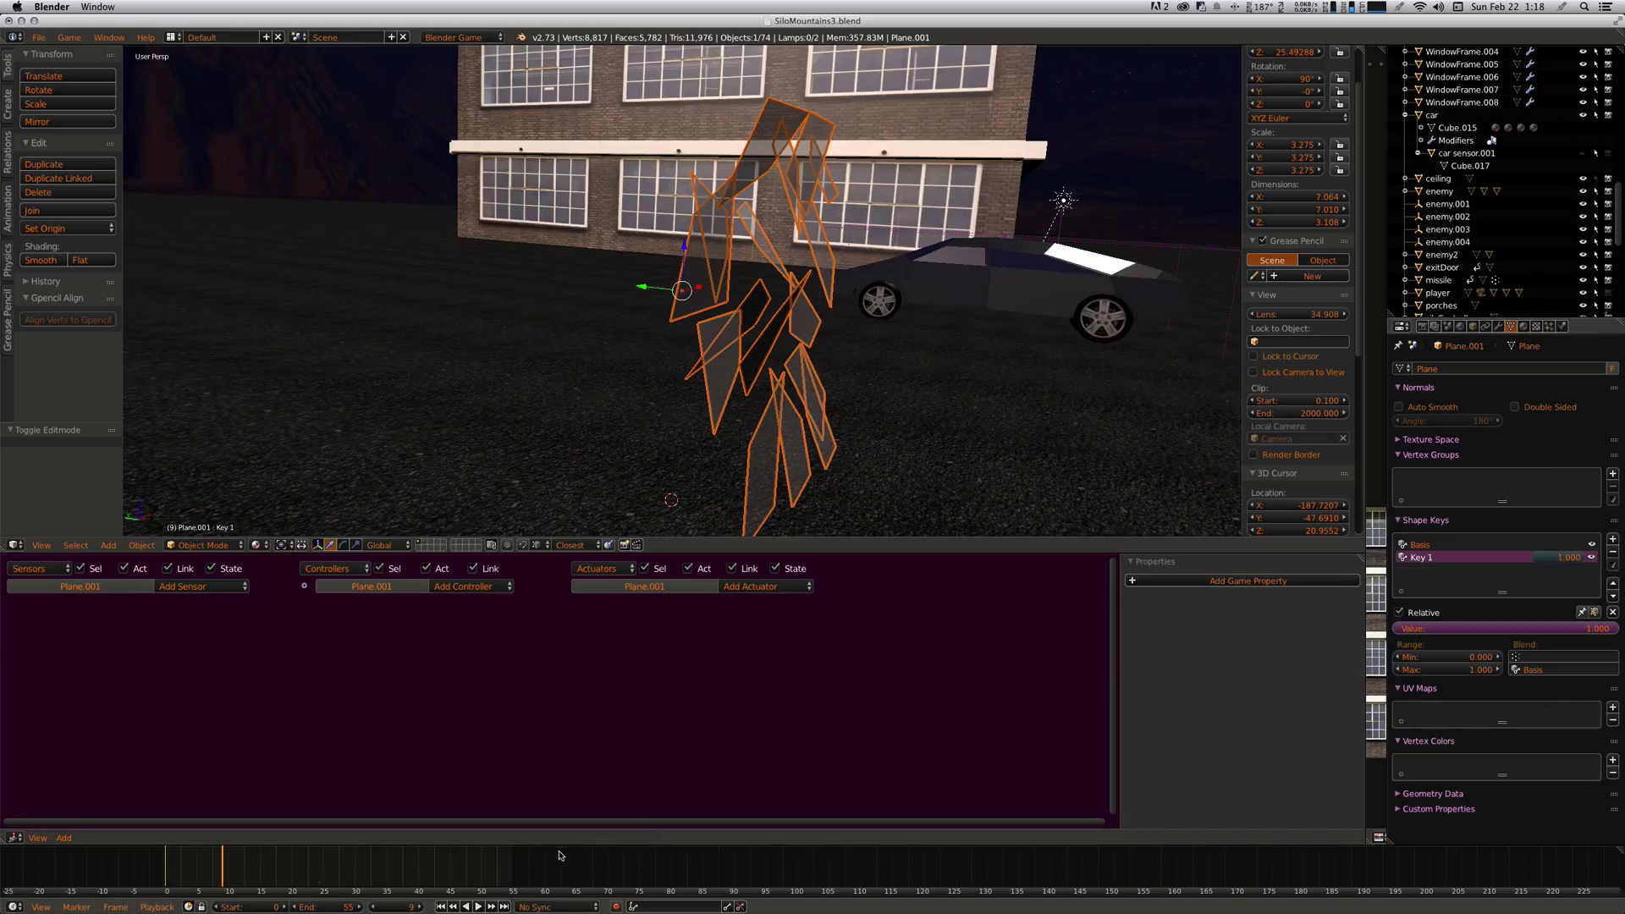
- Play the shatter animation from frame 0, stop it, and return to the first frame
left_click(167, 869)
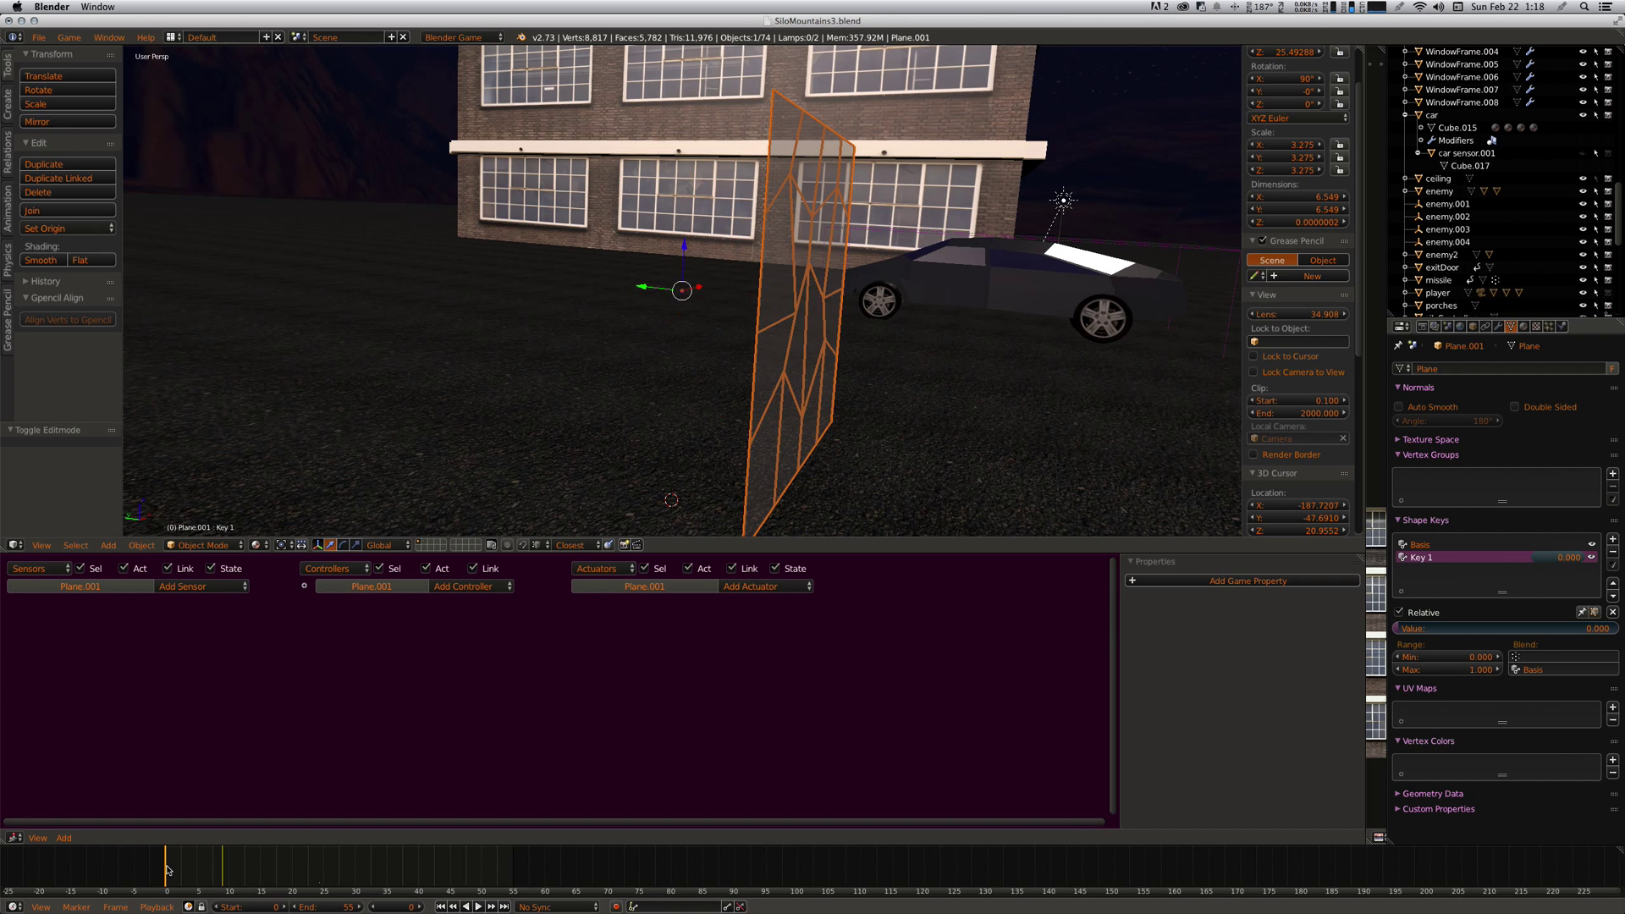
left_click(479, 907)
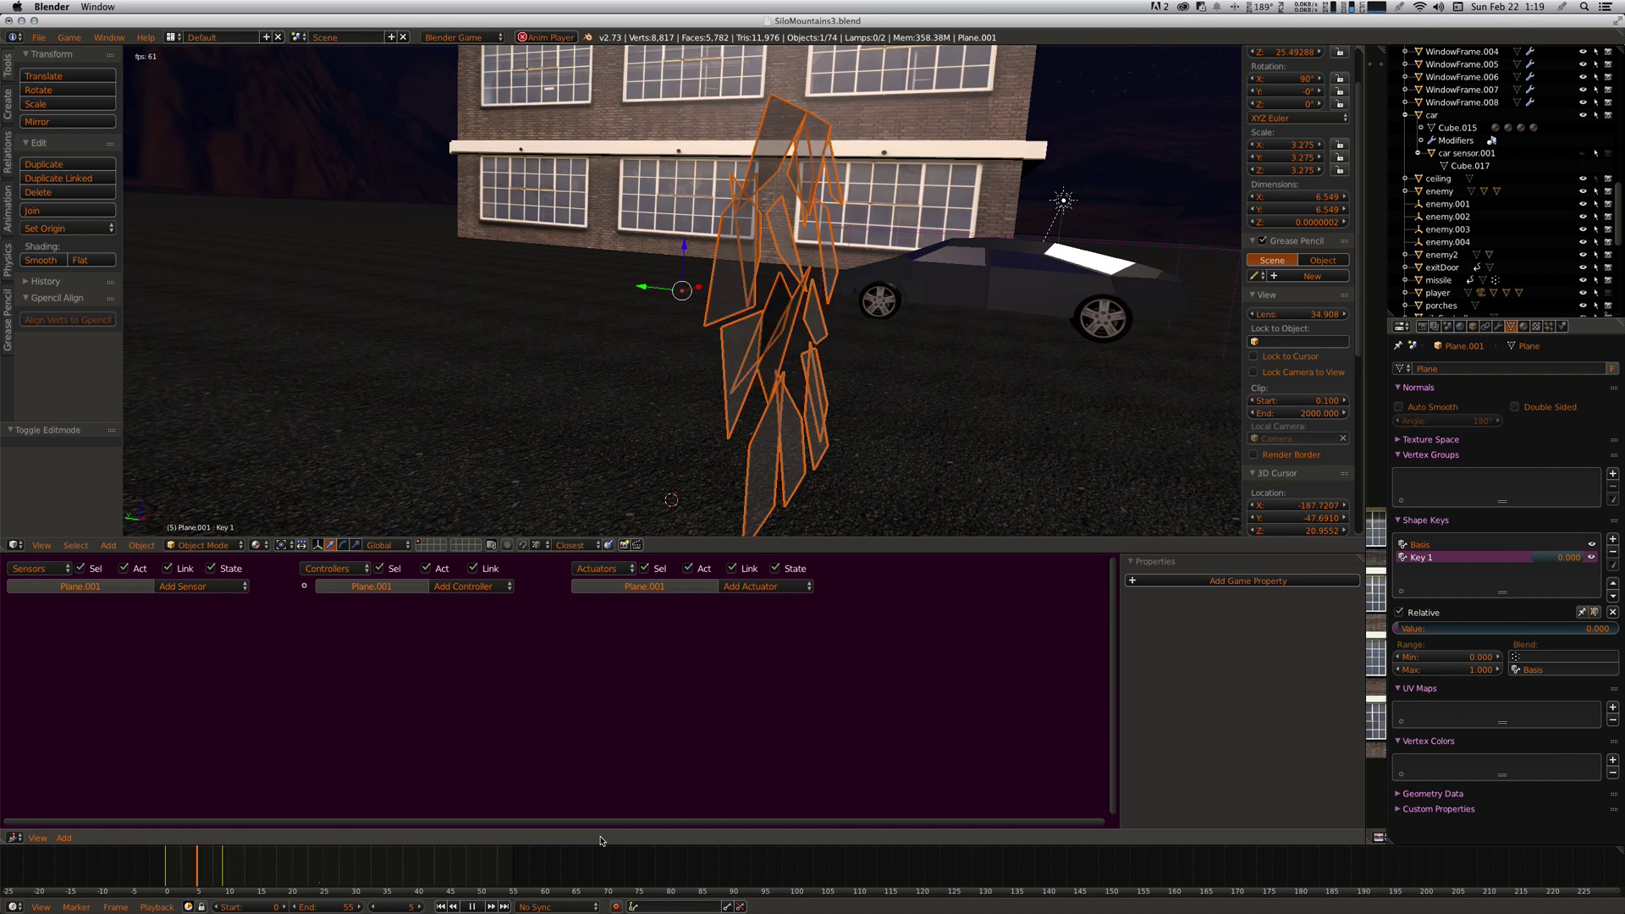
left_click(474, 906)
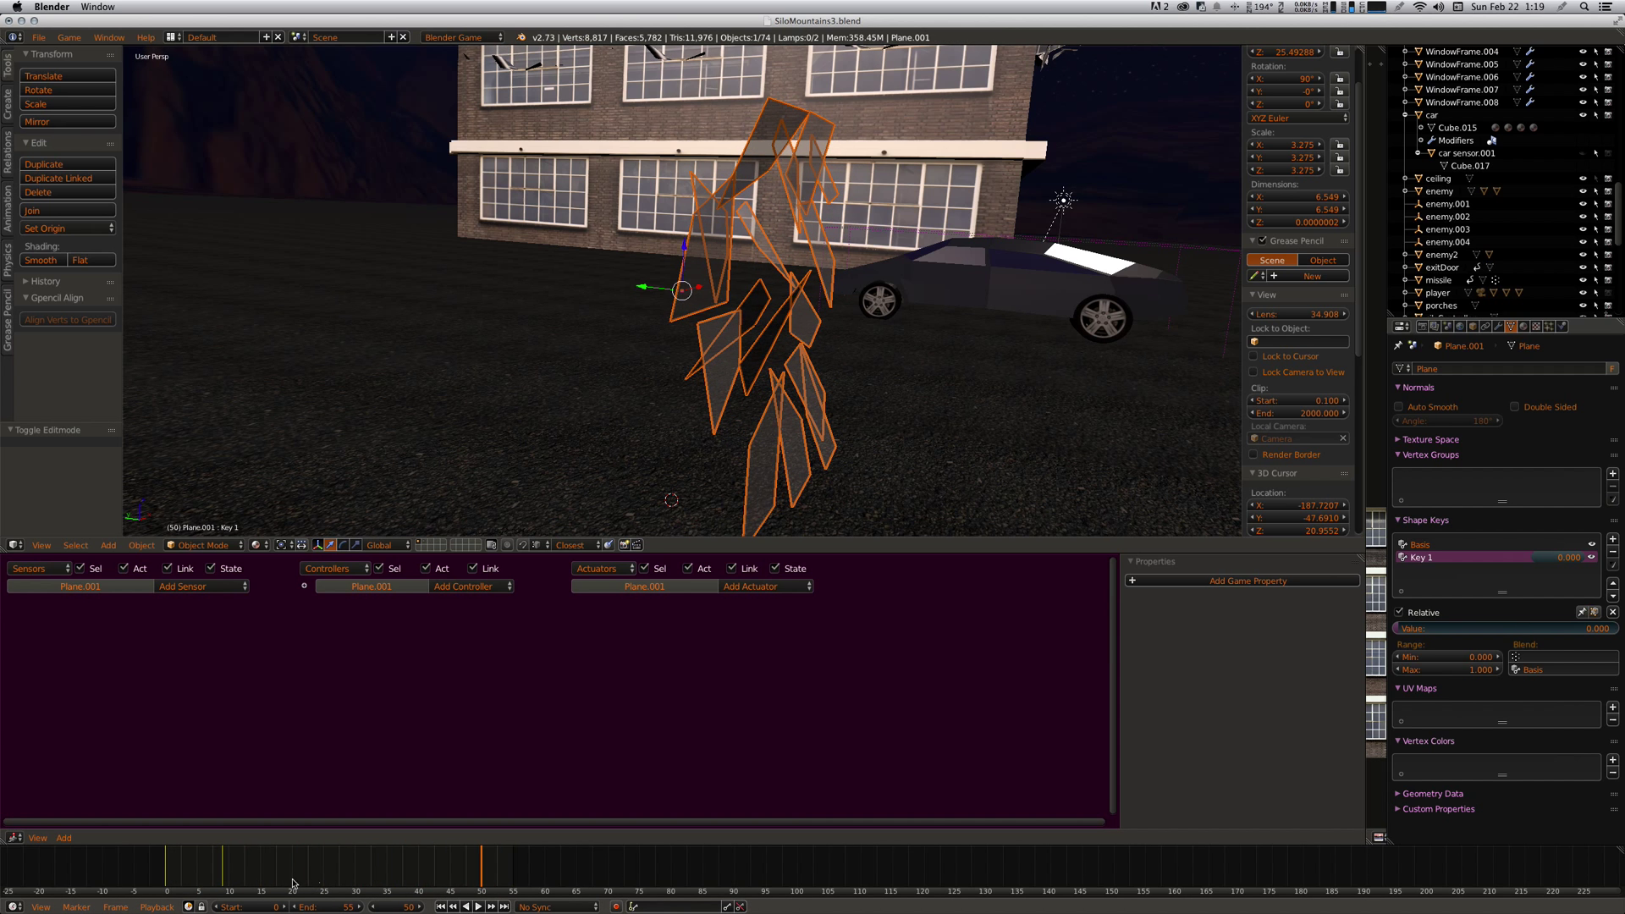
left_click(441, 907)
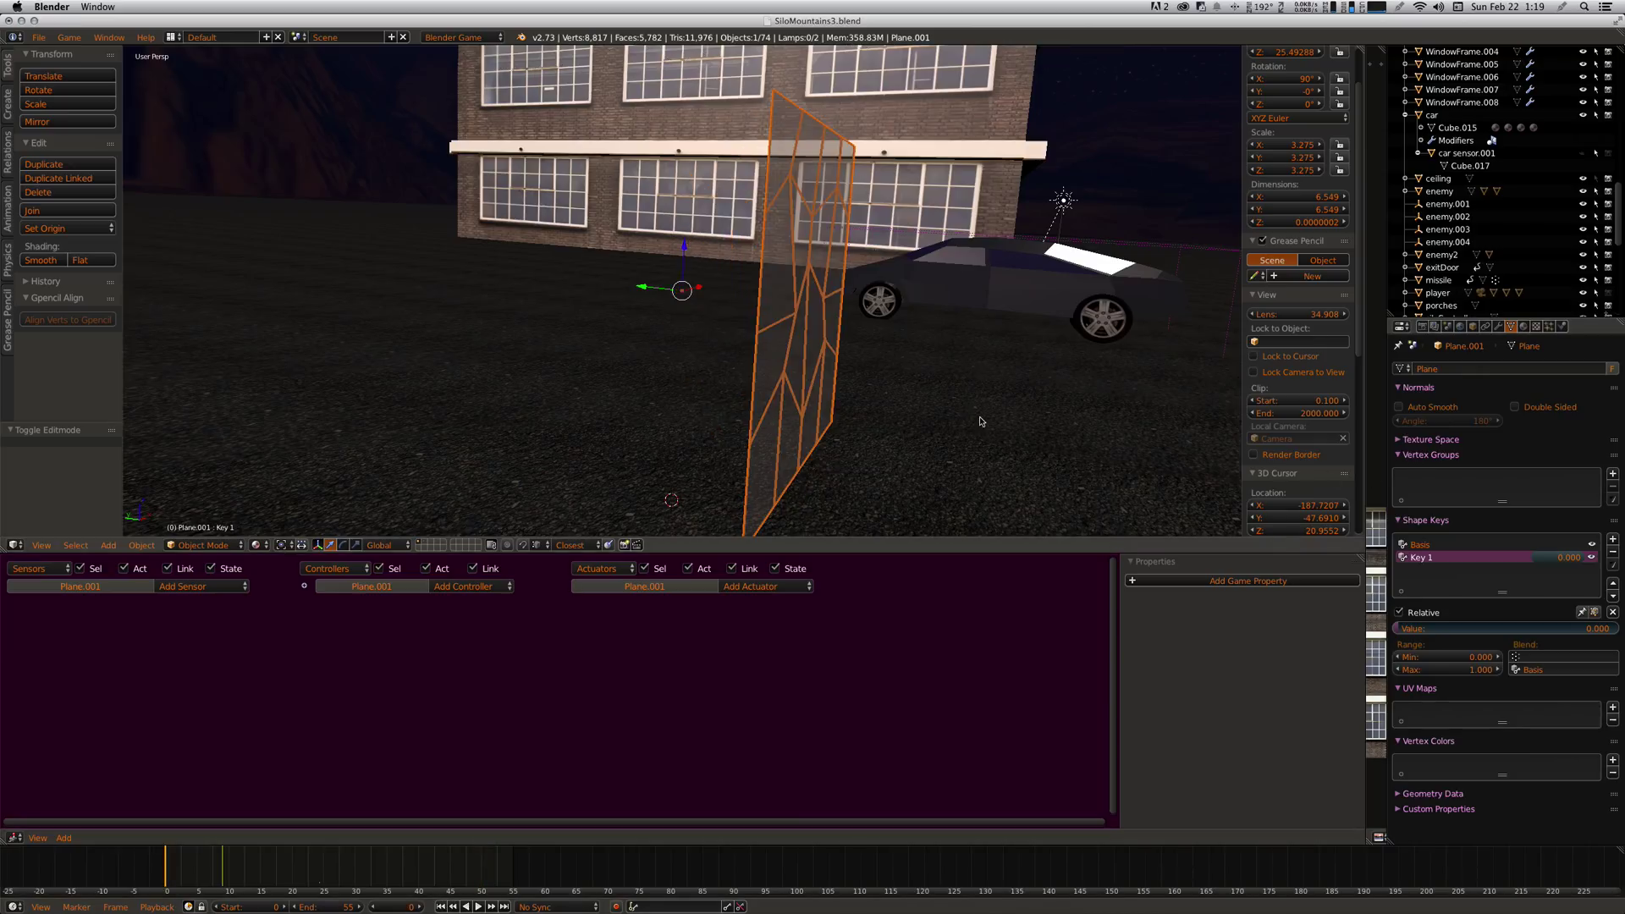
- Add shape key Key 2, keyframe its value at 0.000 on frame 0, and go to frame 20
left_click(1613, 541)
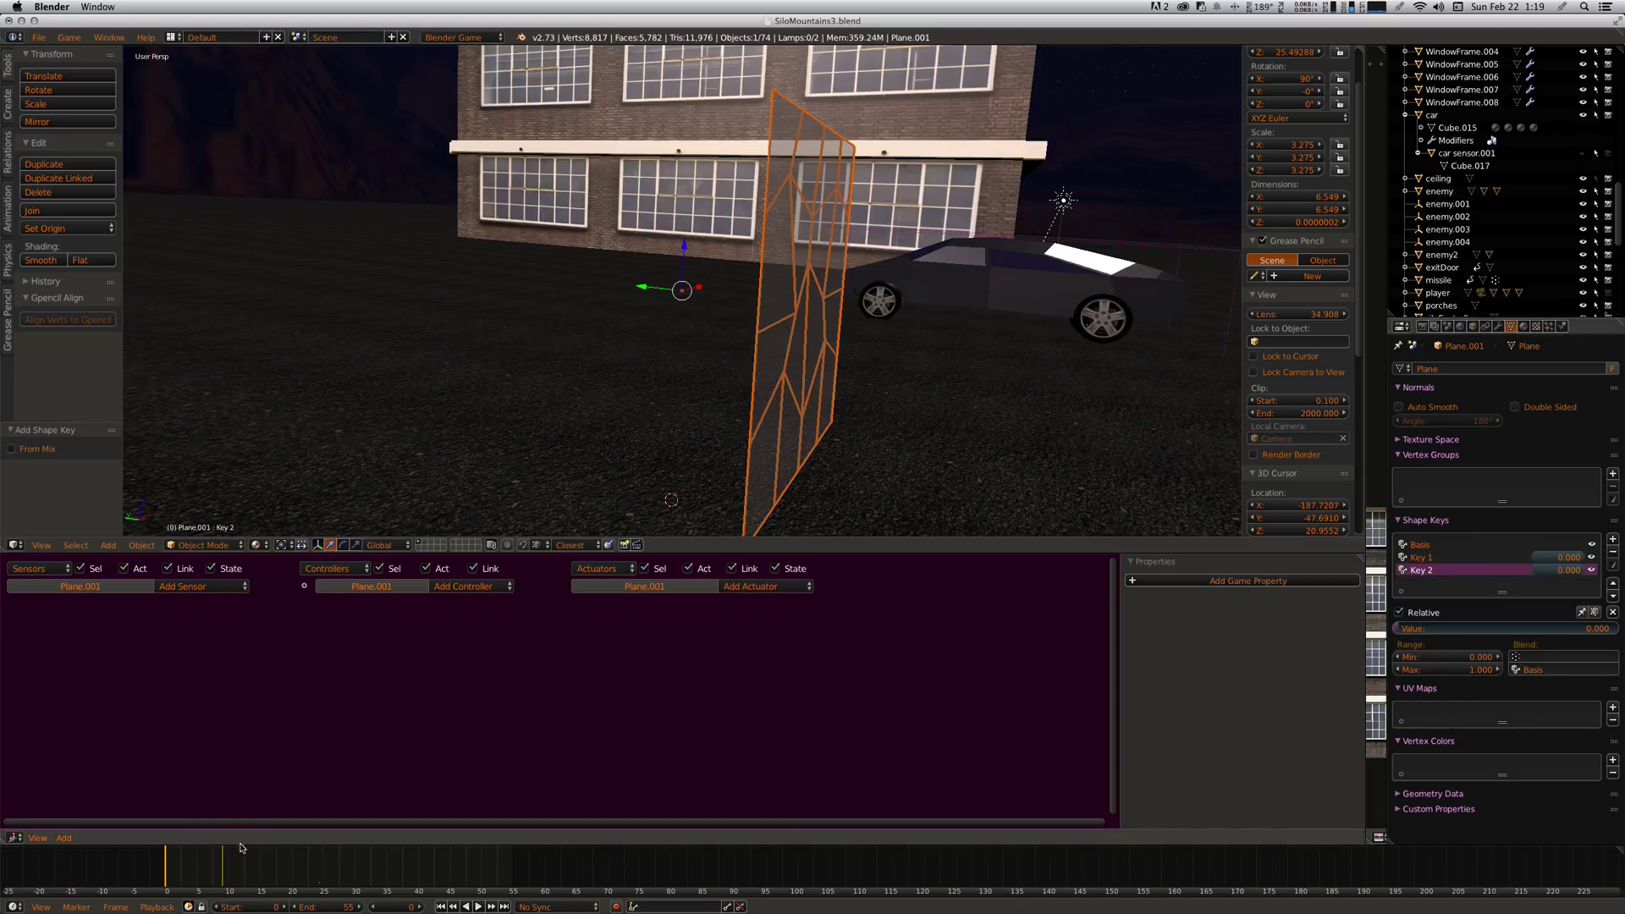
left_click(293, 878)
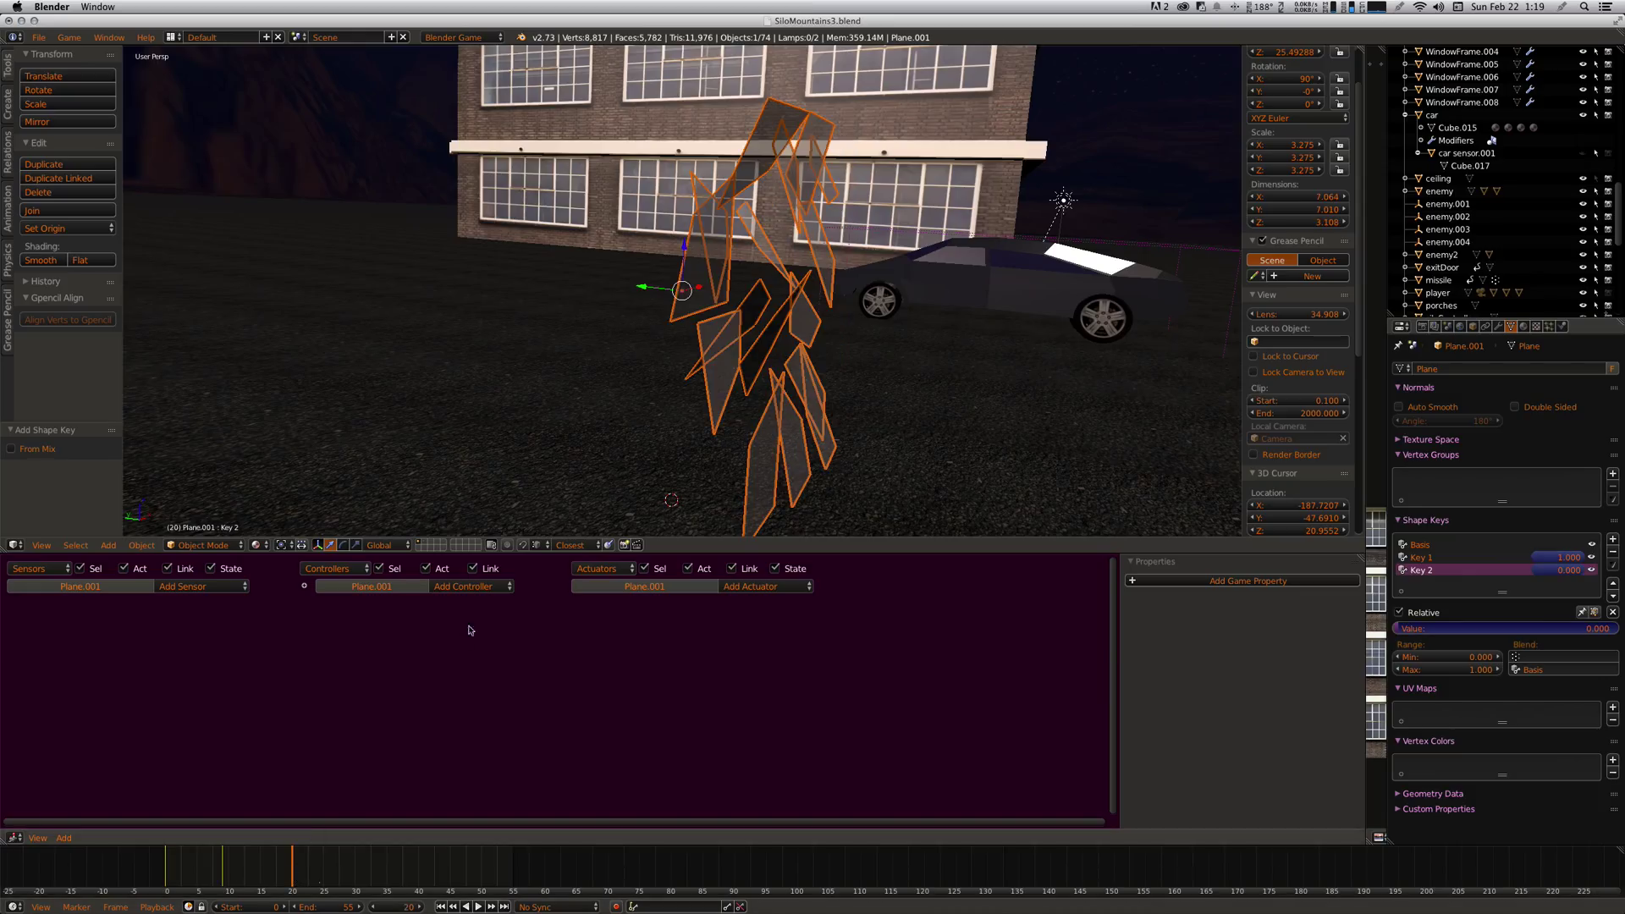
scroll(928, 425, "right", 5)
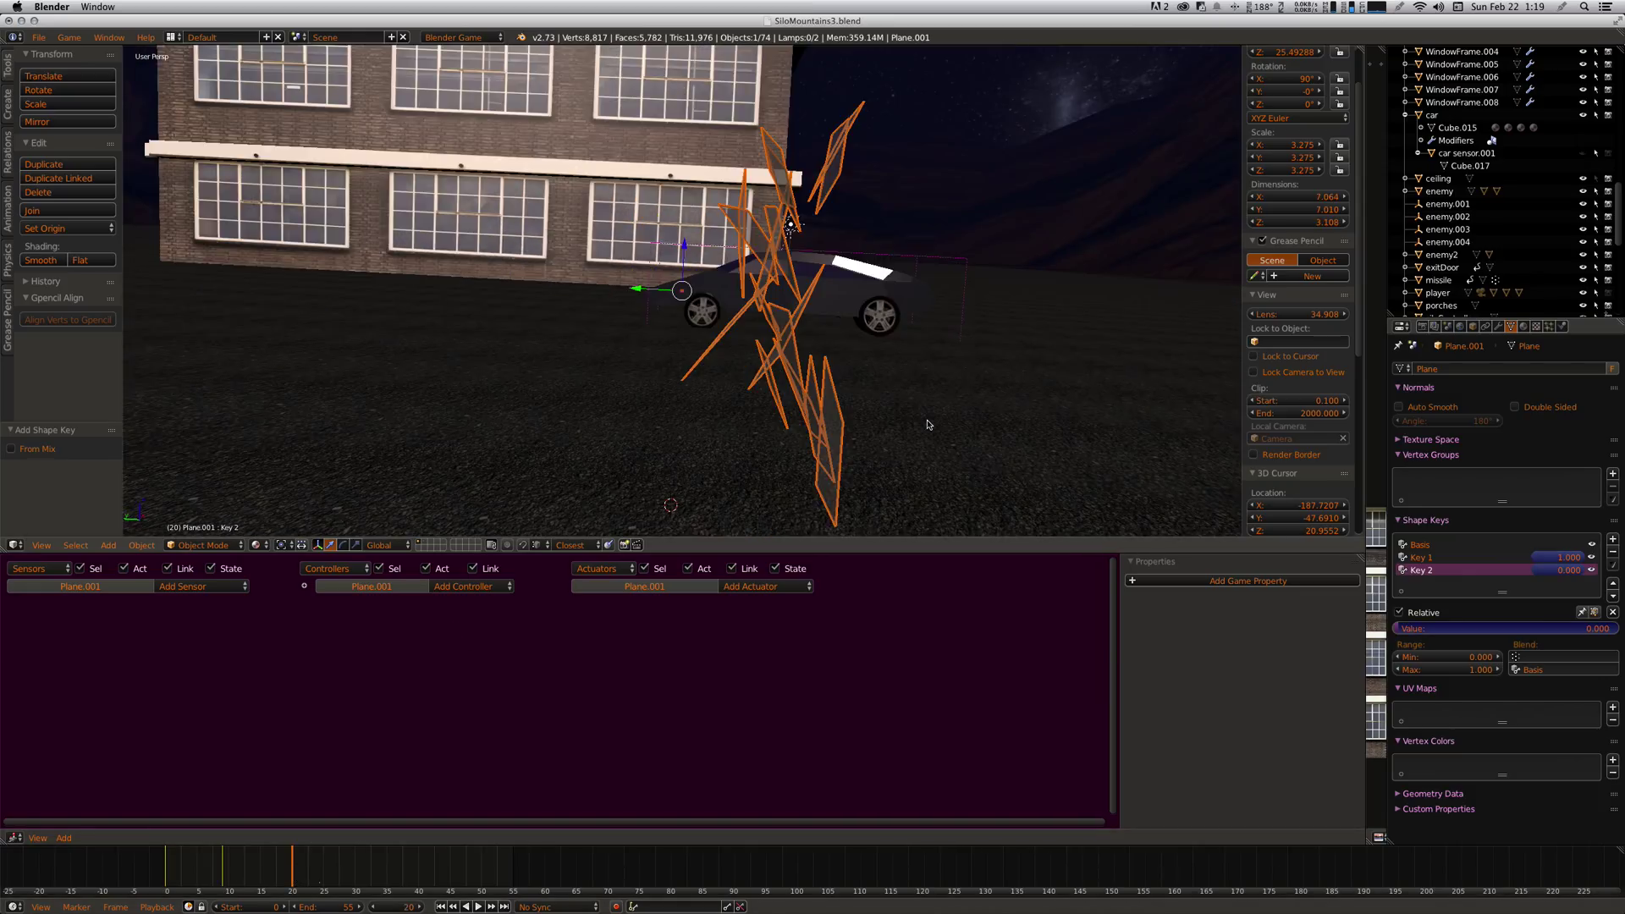
scroll(927, 425, "right", 8)
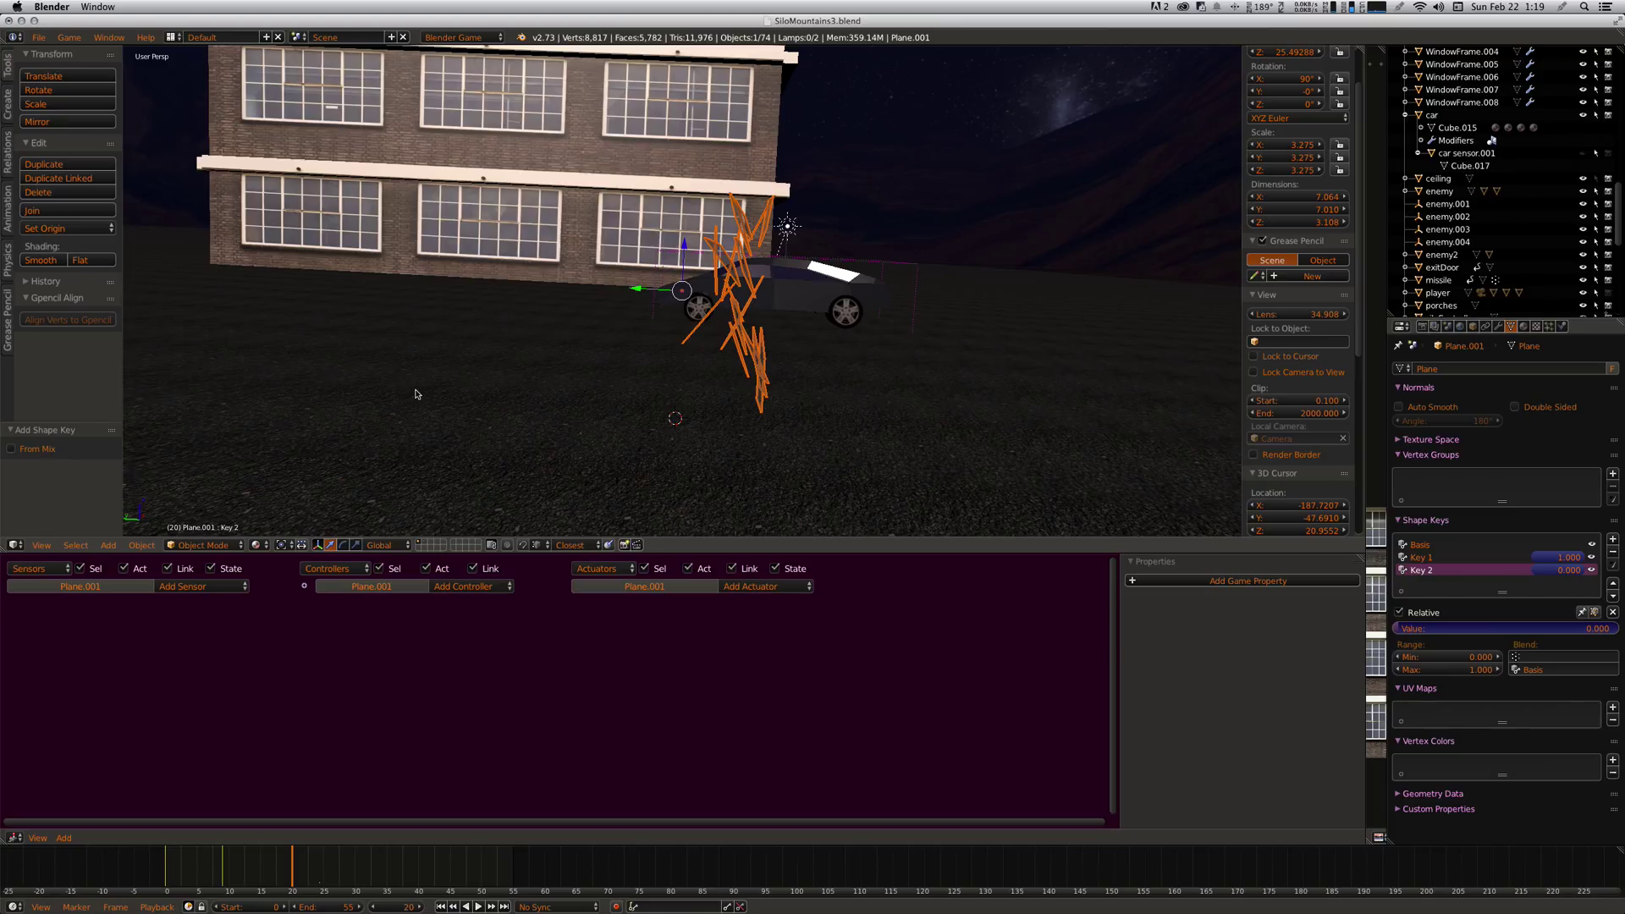
- In Edit Mode with Key 2 active, select all shards and move them about 2.71 along Y
key("Tab")
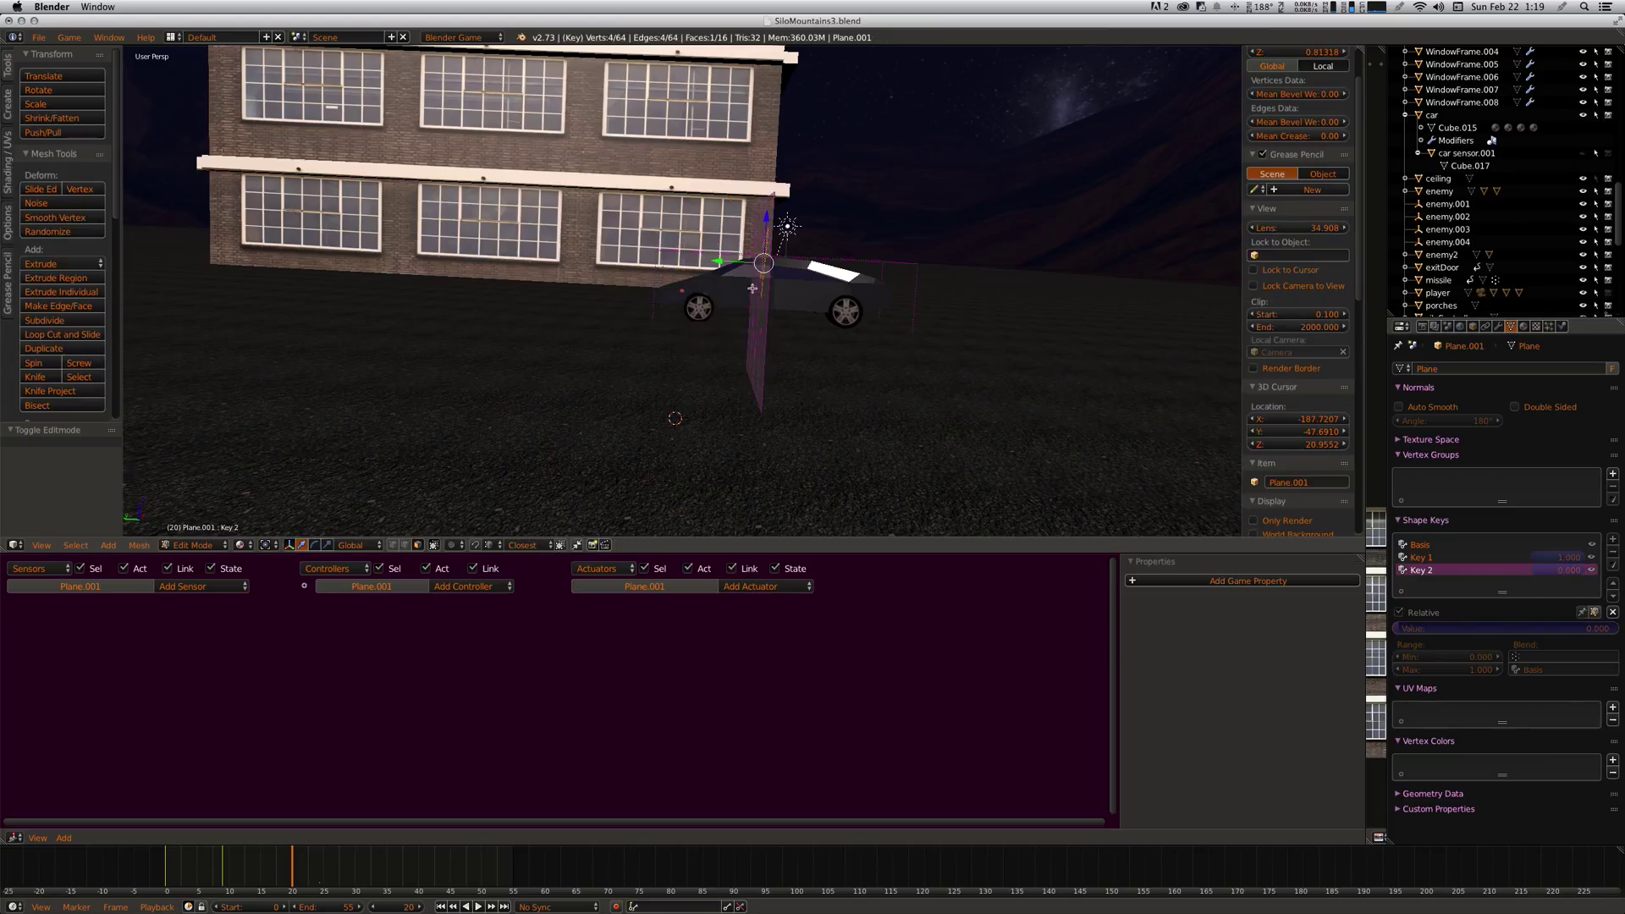
key("g")
key("y")
key("Escape")
key("a")
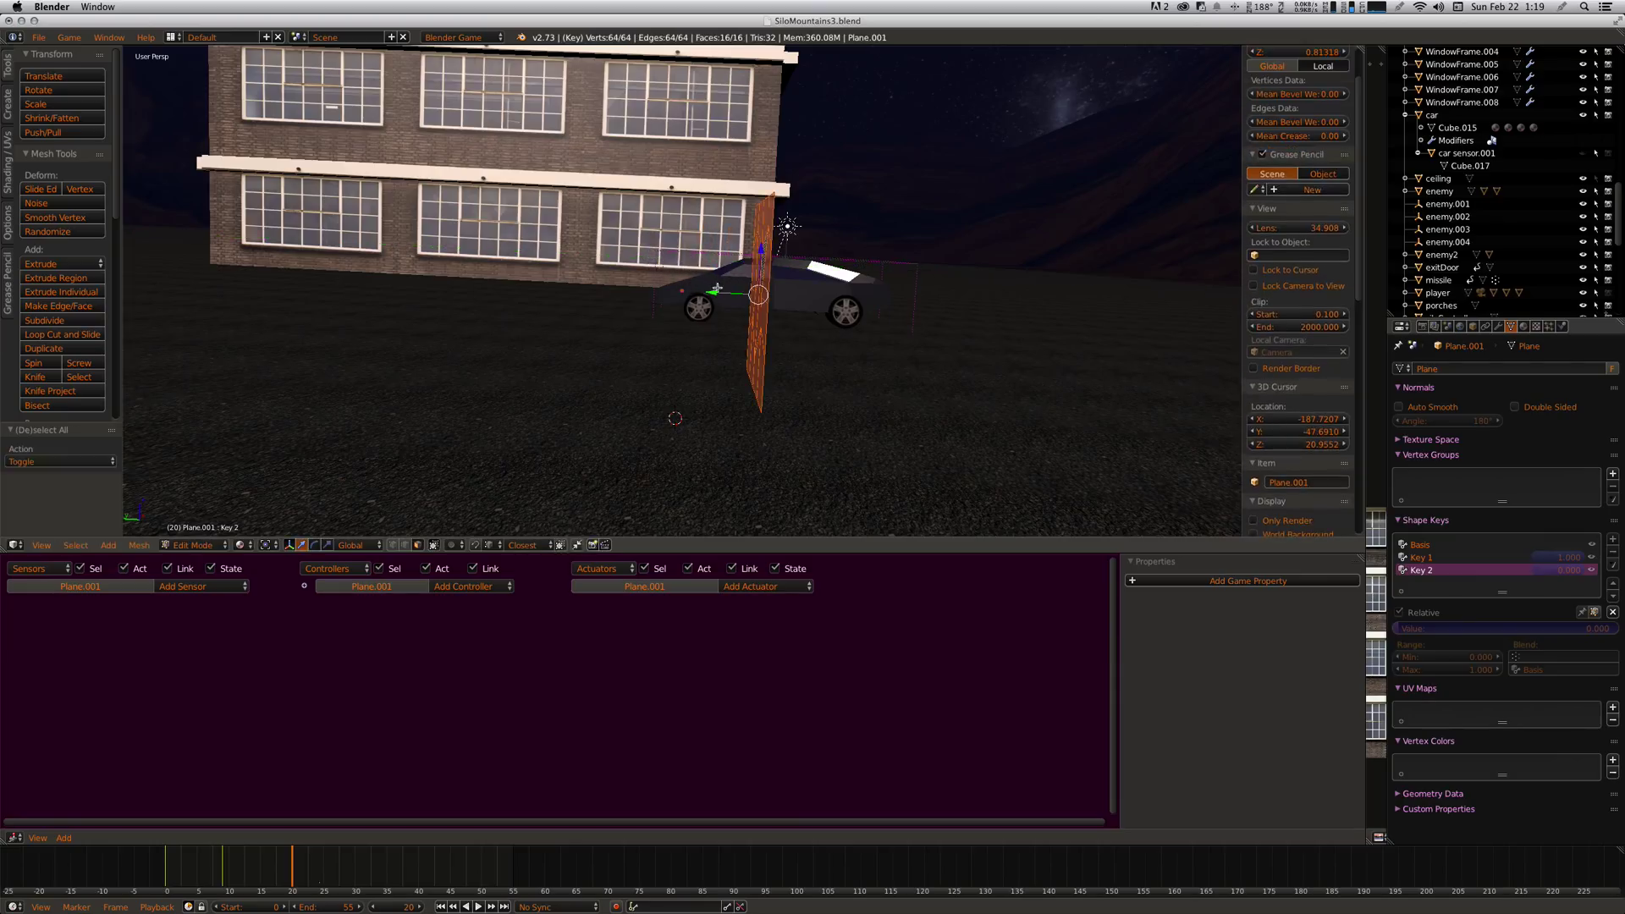
key("g")
key("y")
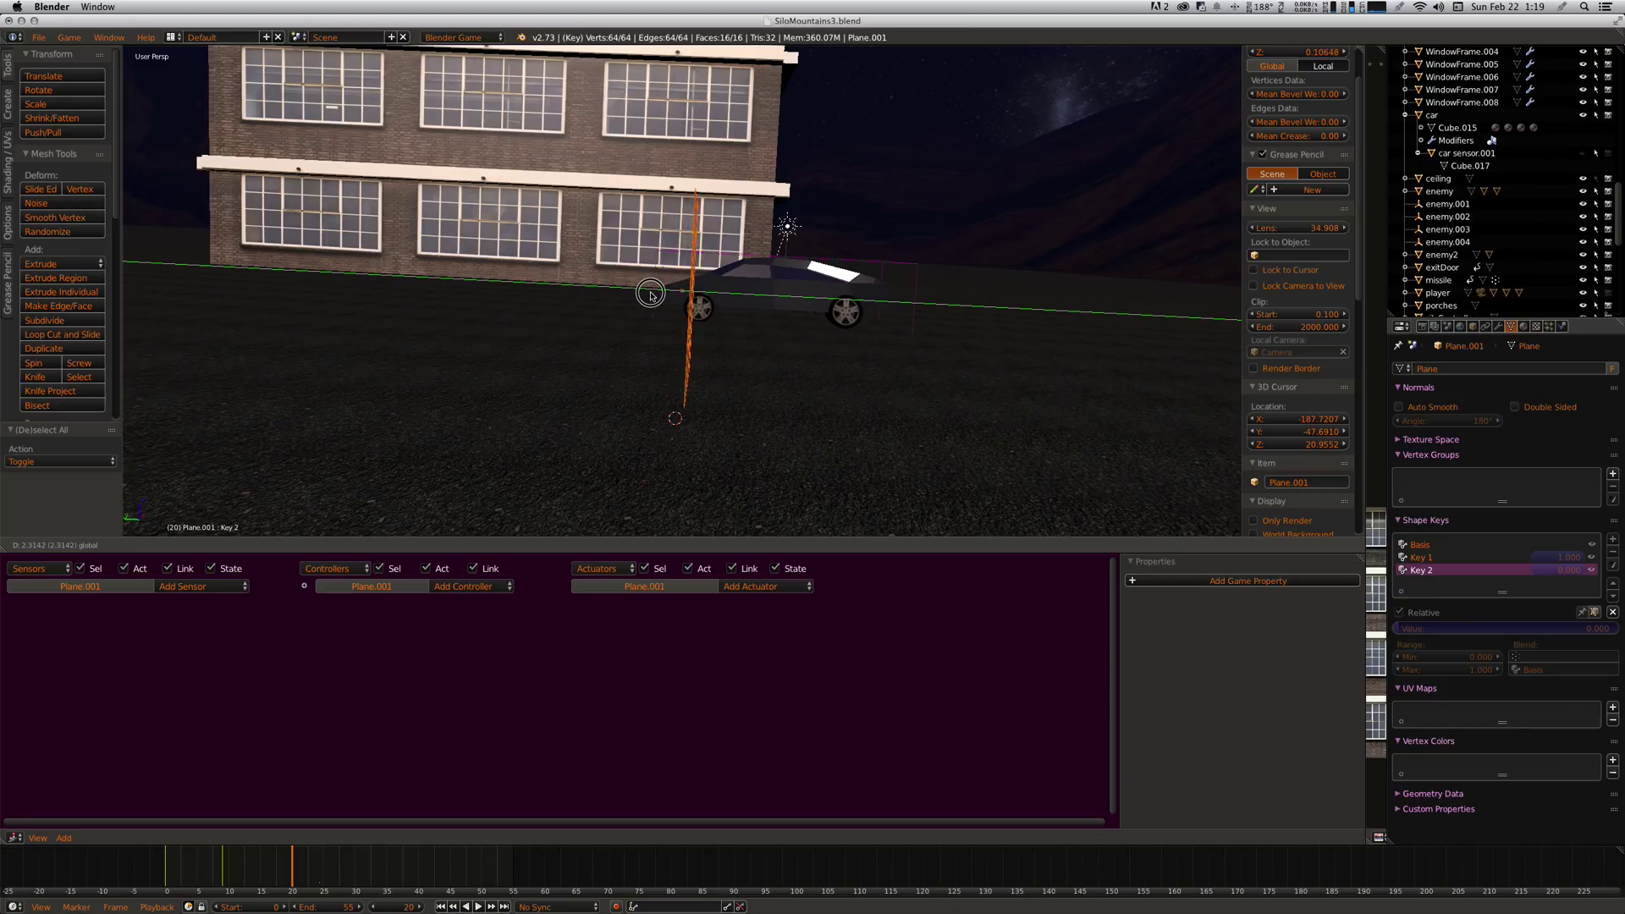
left_click(641, 310)
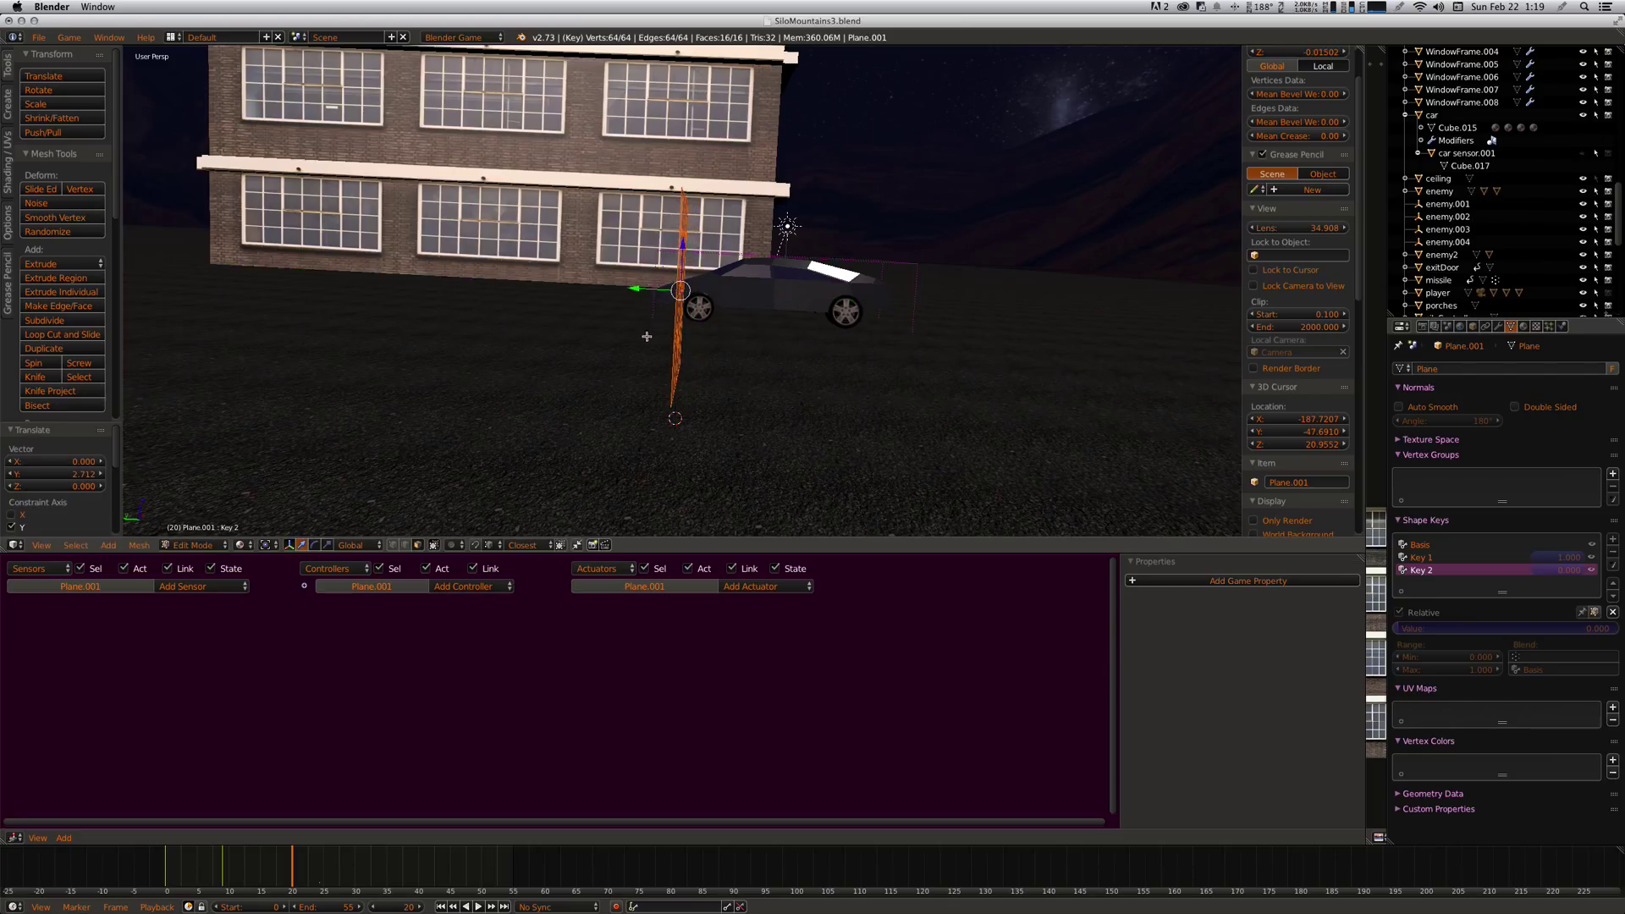
- Rotate the whole pane by about -81.1° and lower it about 4.25 along Z so it lies on the ground
key("r")
left_click(696, 254)
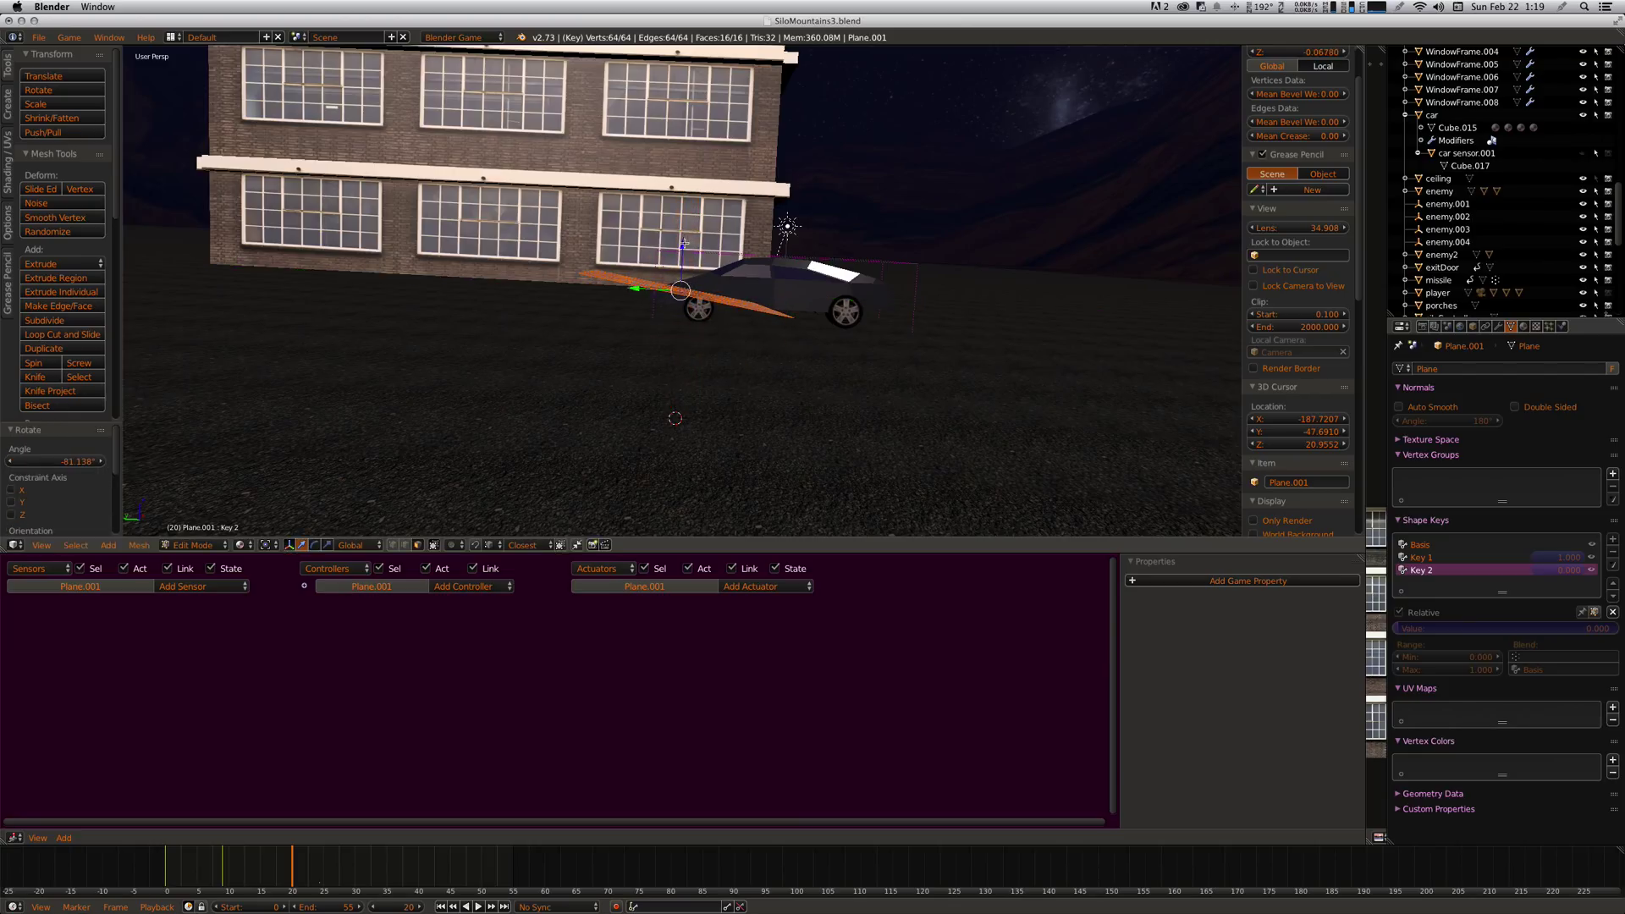
key("g")
key("z")
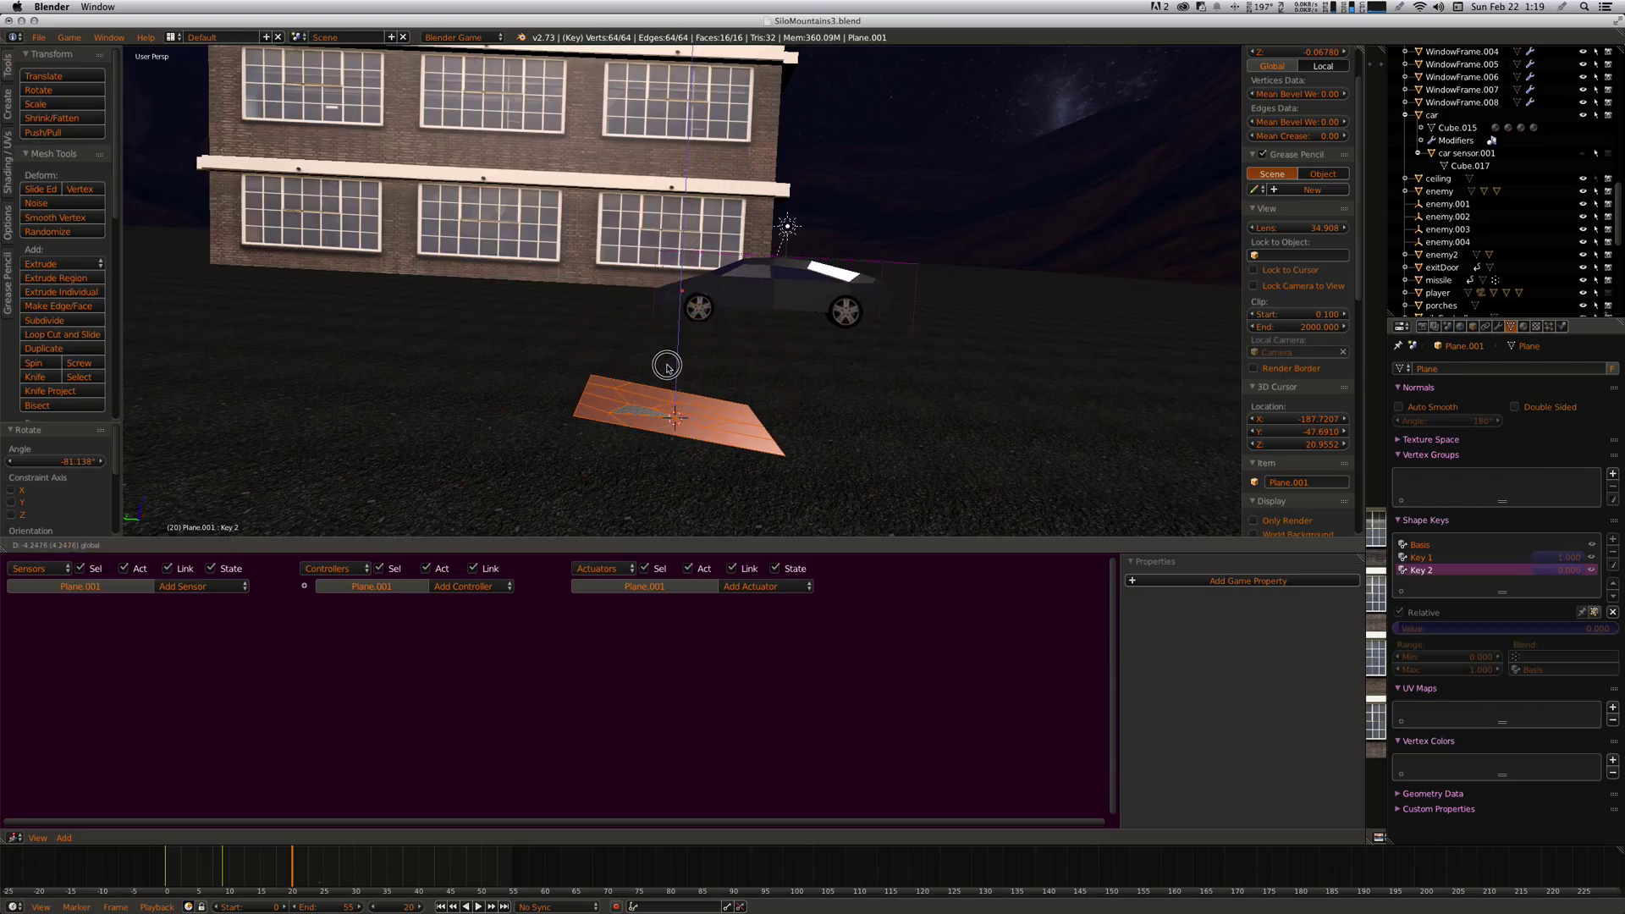
left_click(667, 366)
- Tilt individual shards at the +Y end of the flattened pane, the first by about -86.2°
right_click(606, 381)
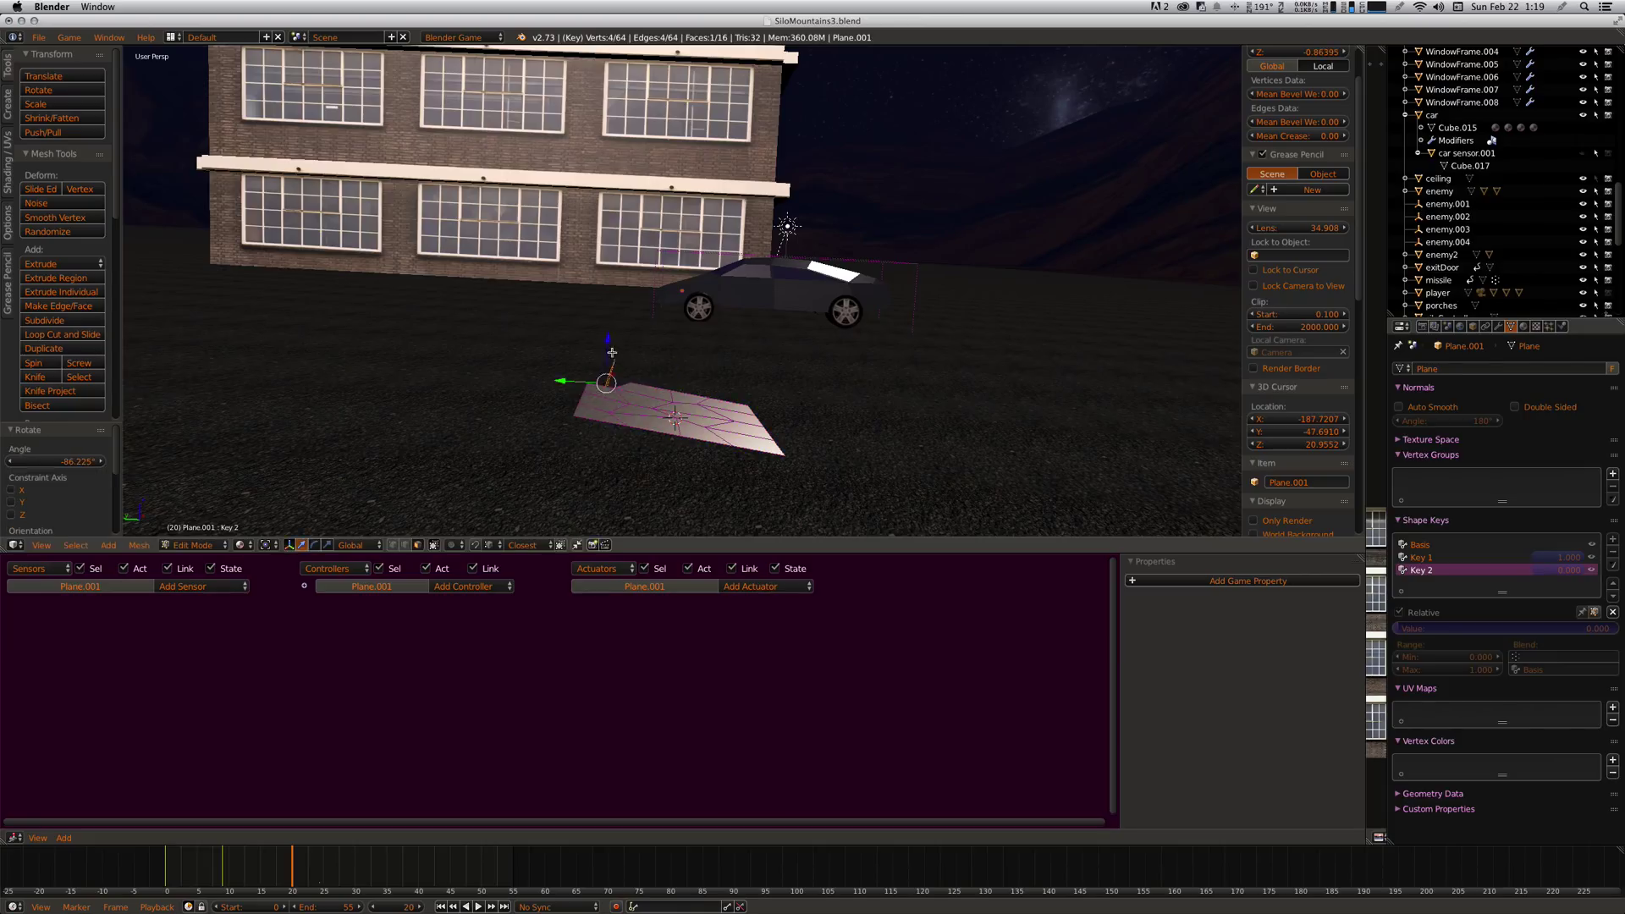
key("r")
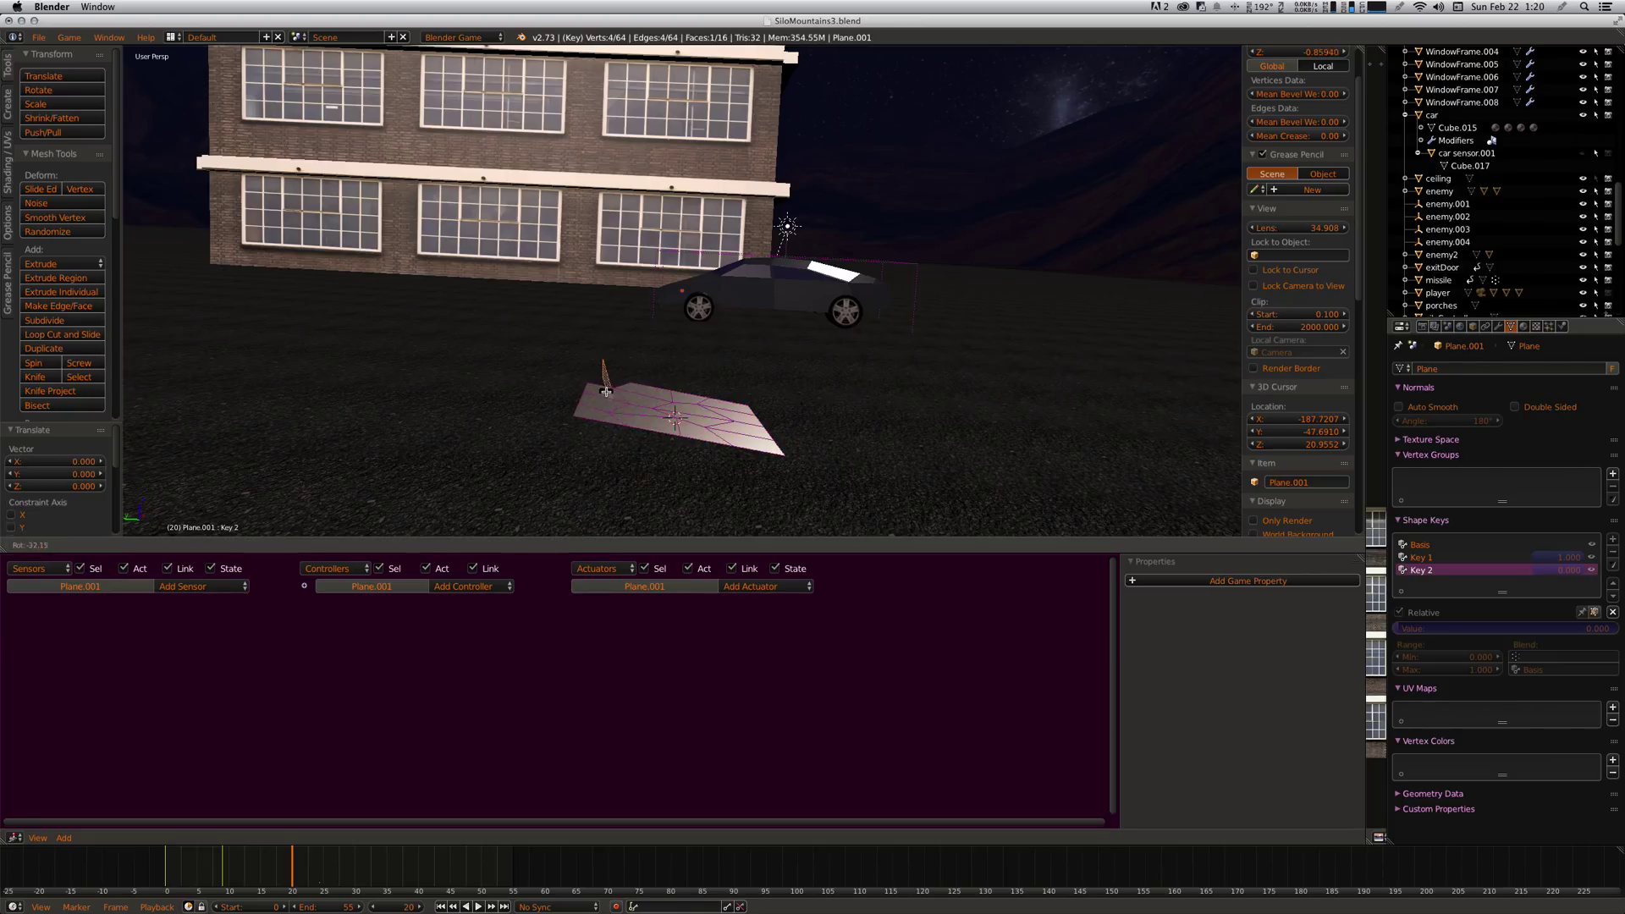
left_click(594, 394)
key("r")
left_click(569, 430)
- Rotate several shards in the middle of the flattened pane to differing angles
key("r")
left_click(688, 397)
key("r")
left_click(696, 419)
key("r")
left_click(669, 426)
key("r")
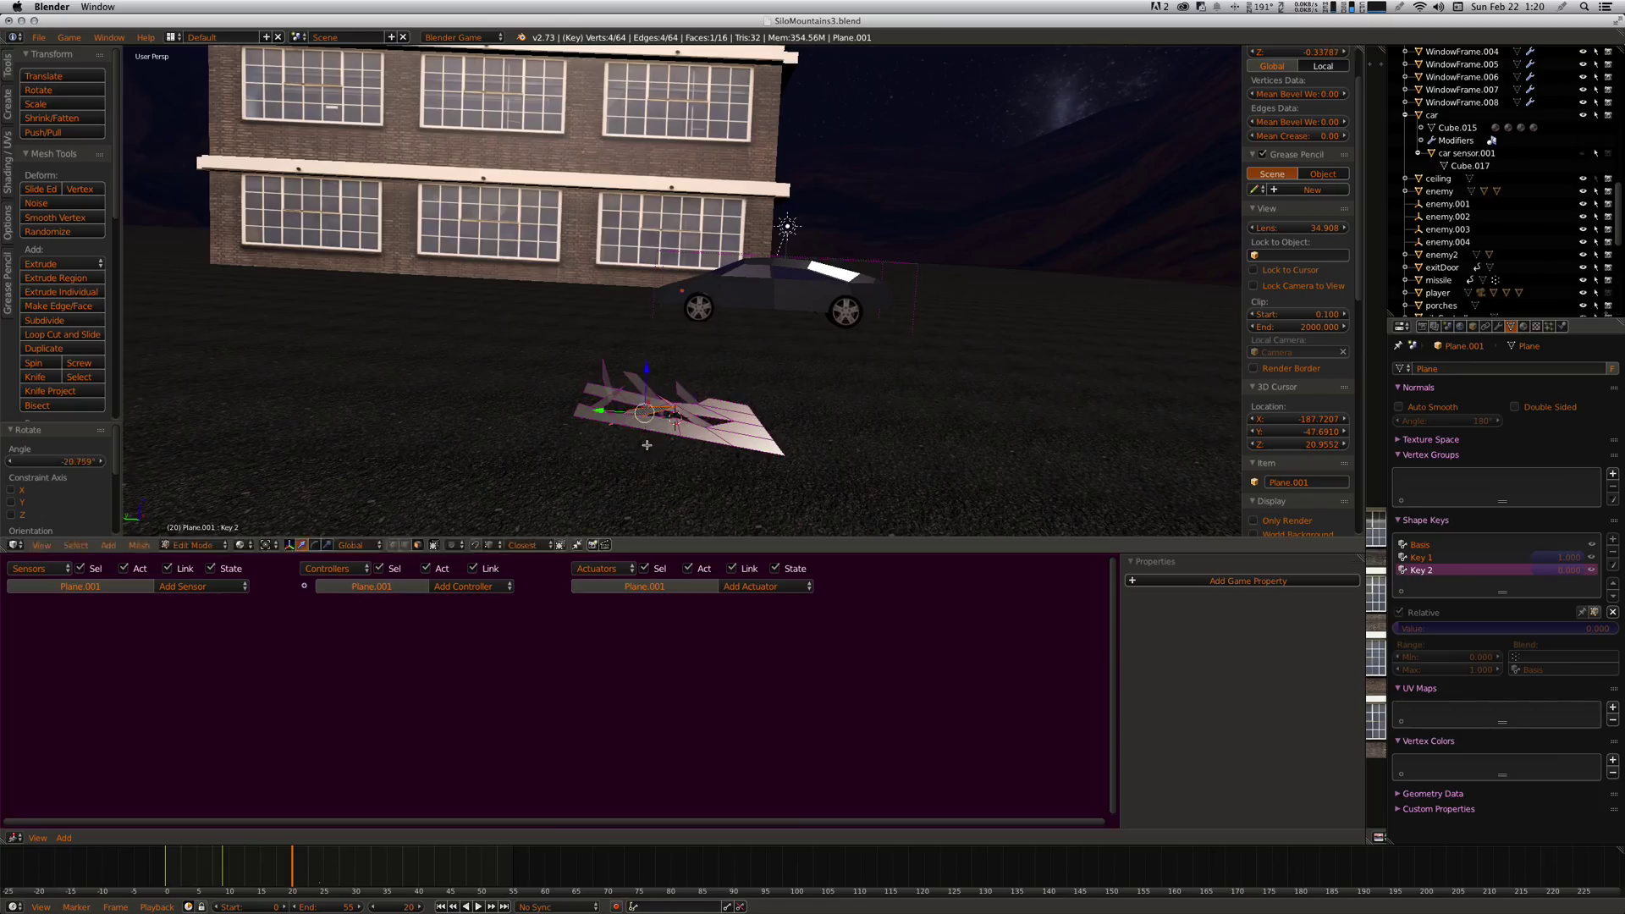
key("r")
left_click(654, 446)
- Rotate three more shards individually, working from the pane's middle toward its -Y end, the second by about 6.3°
right_click(702, 432)
key("r")
left_click(705, 468)
right_click(756, 438)
key("r")
left_click(746, 484)
right_click(760, 434)
key("r")
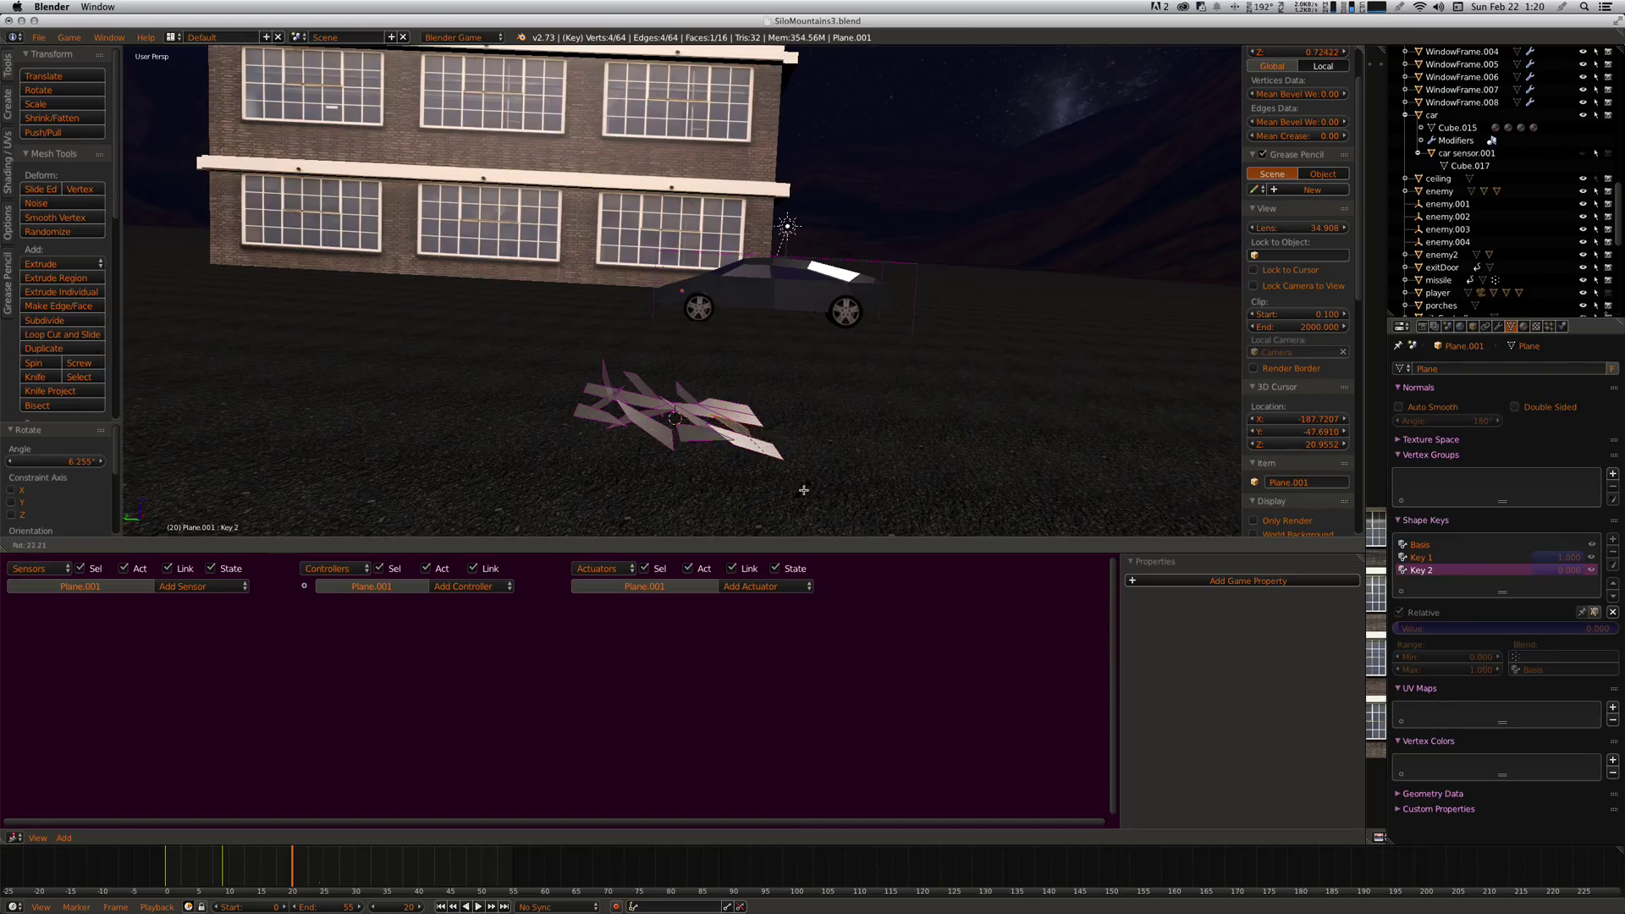
left_click(784, 433)
- Rotate the rear shard near the -Y end by about -43.9° and turn a shard at the +Y end
right_click(730, 405)
key("r")
left_click(778, 353)
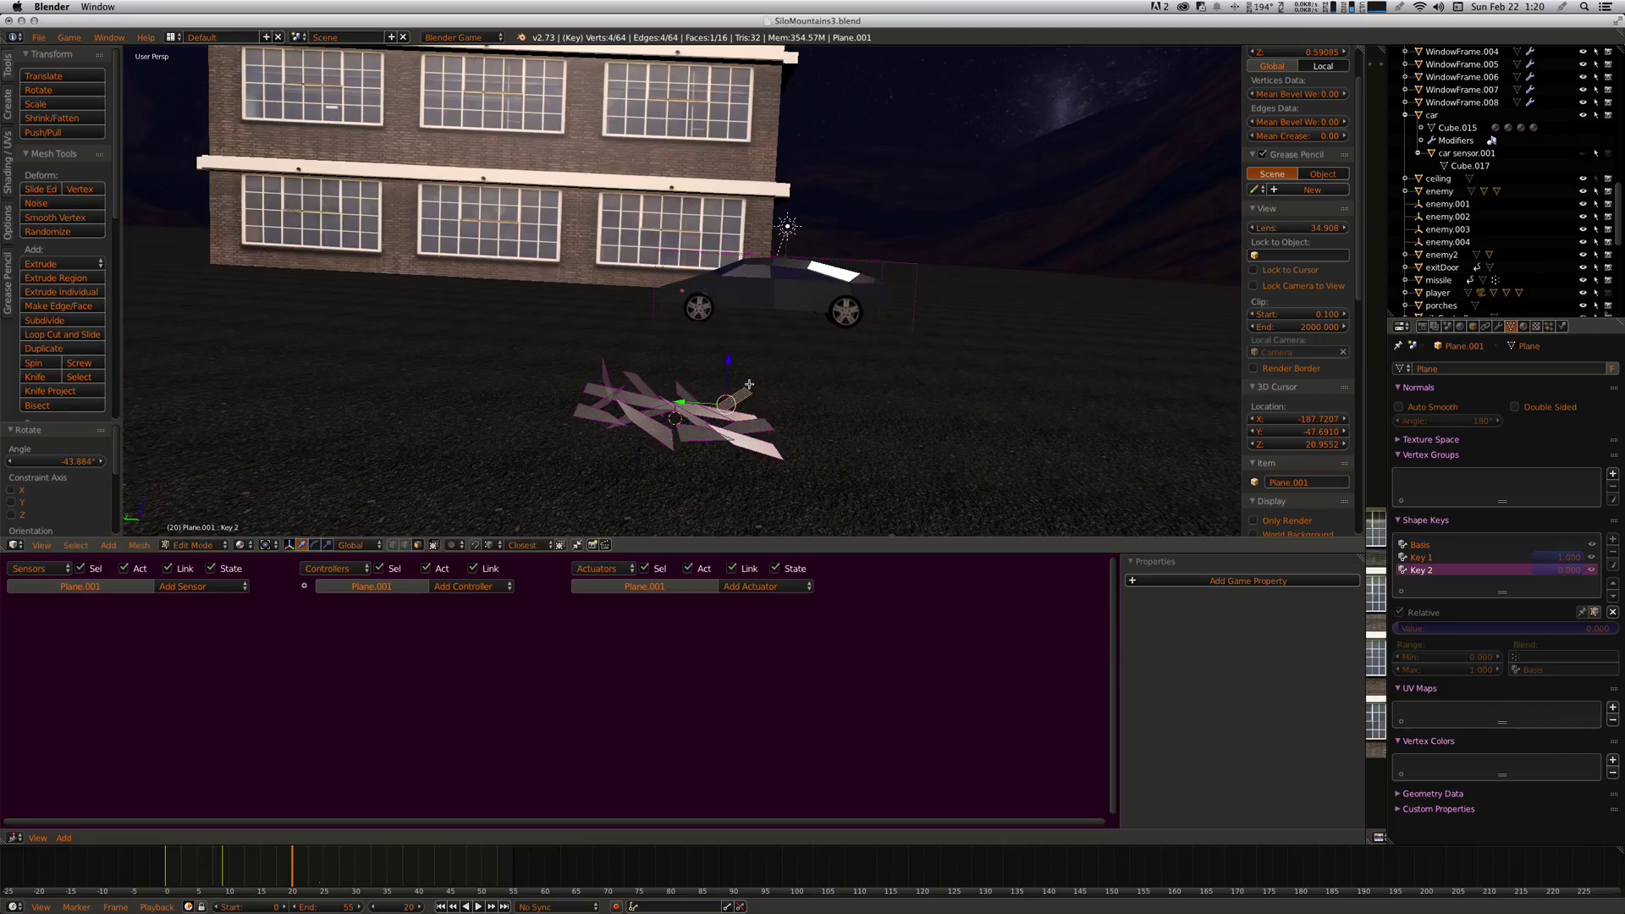
right_click(603, 390)
key("r")
left_click(642, 400)
- Rotate two more shards around the middle of the pile, the last by about -24.7°
key("r")
left_click(735, 389)
right_click(706, 411)
key("r")
left_click(724, 394)
mouse_move(724, 393)
middle_mouse_down()
mouse_move(772, 424)
mouse_move(739, 401)
middle_mouse_up()
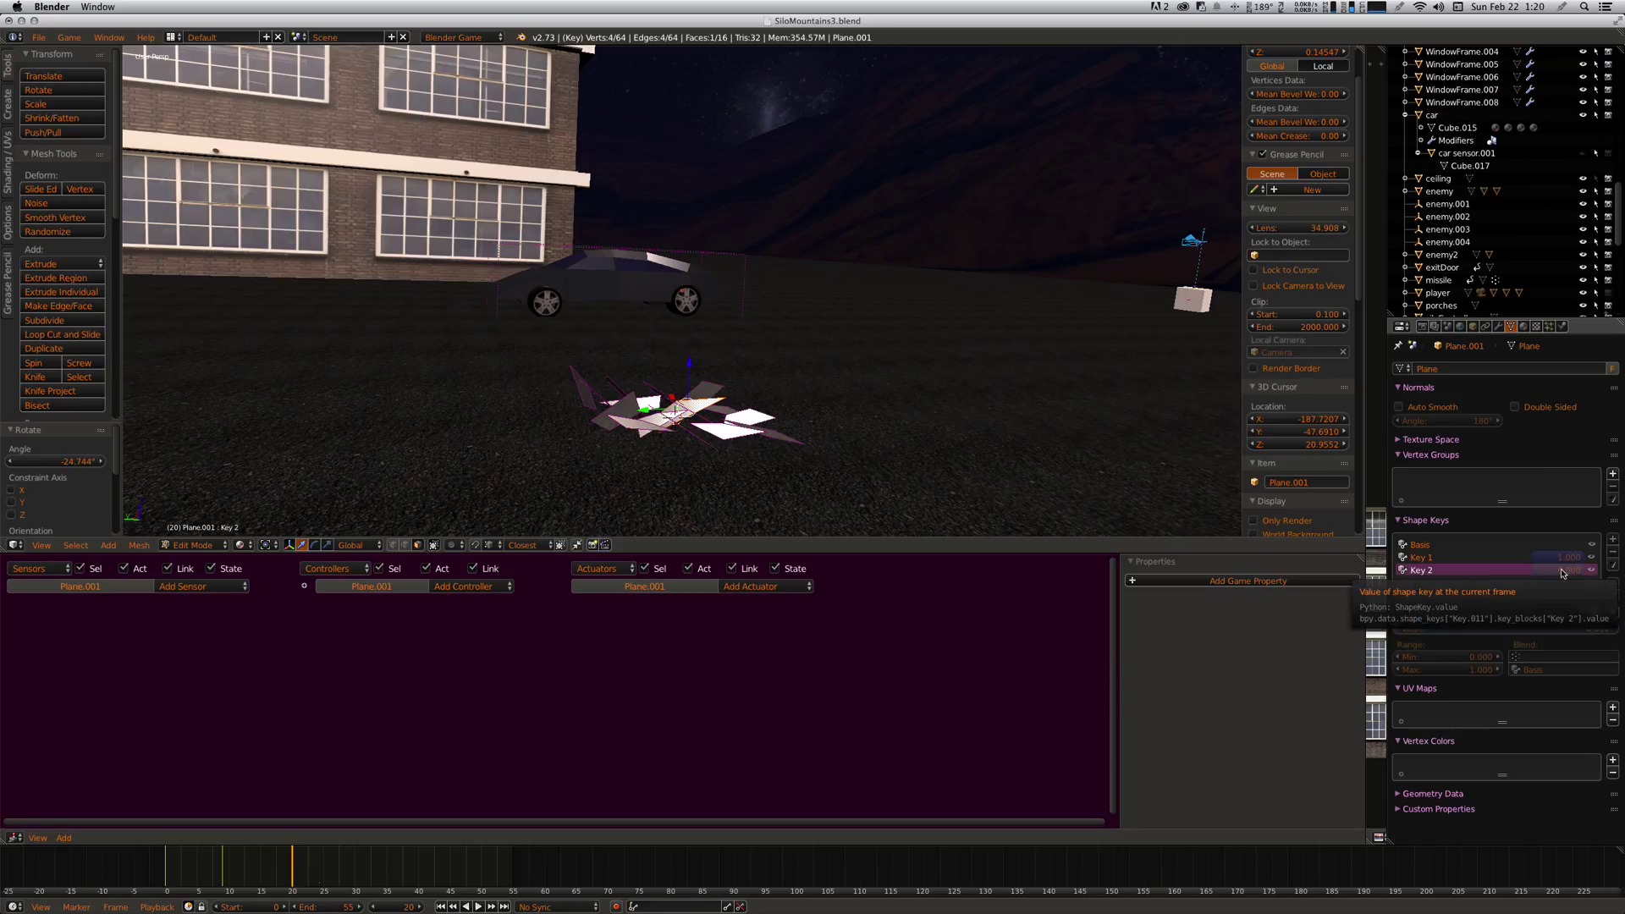
- Set Key 2's value to 1.000, keyframe it on frame 20, and return to Object Mode
left_click_drag(1400, 630, 1612, 630)
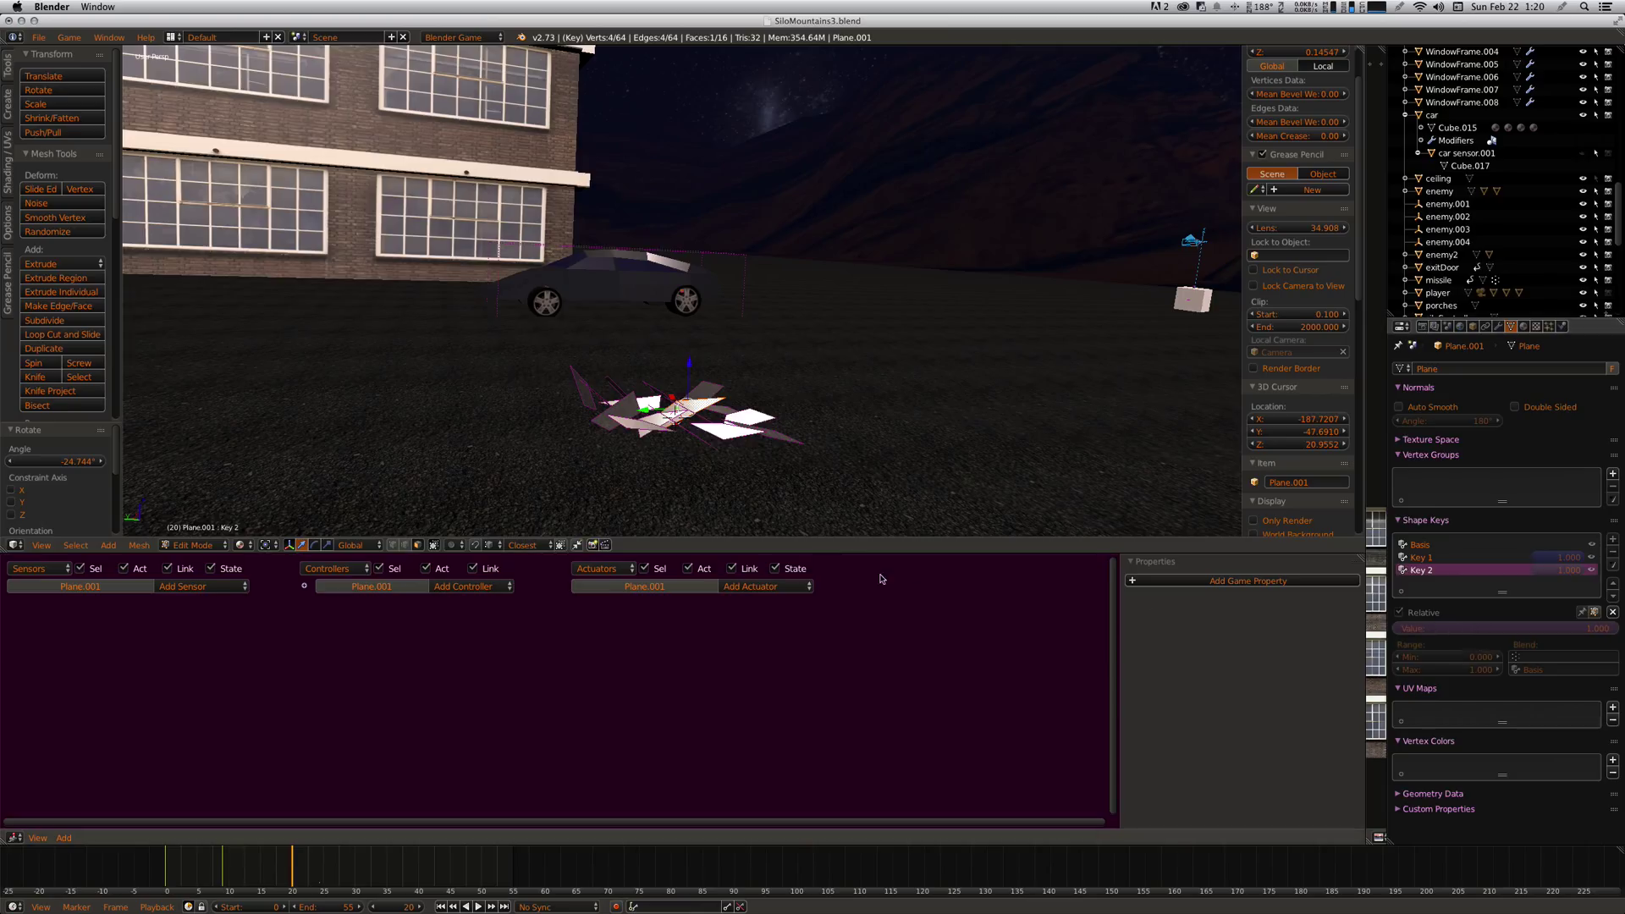
key("Tab")
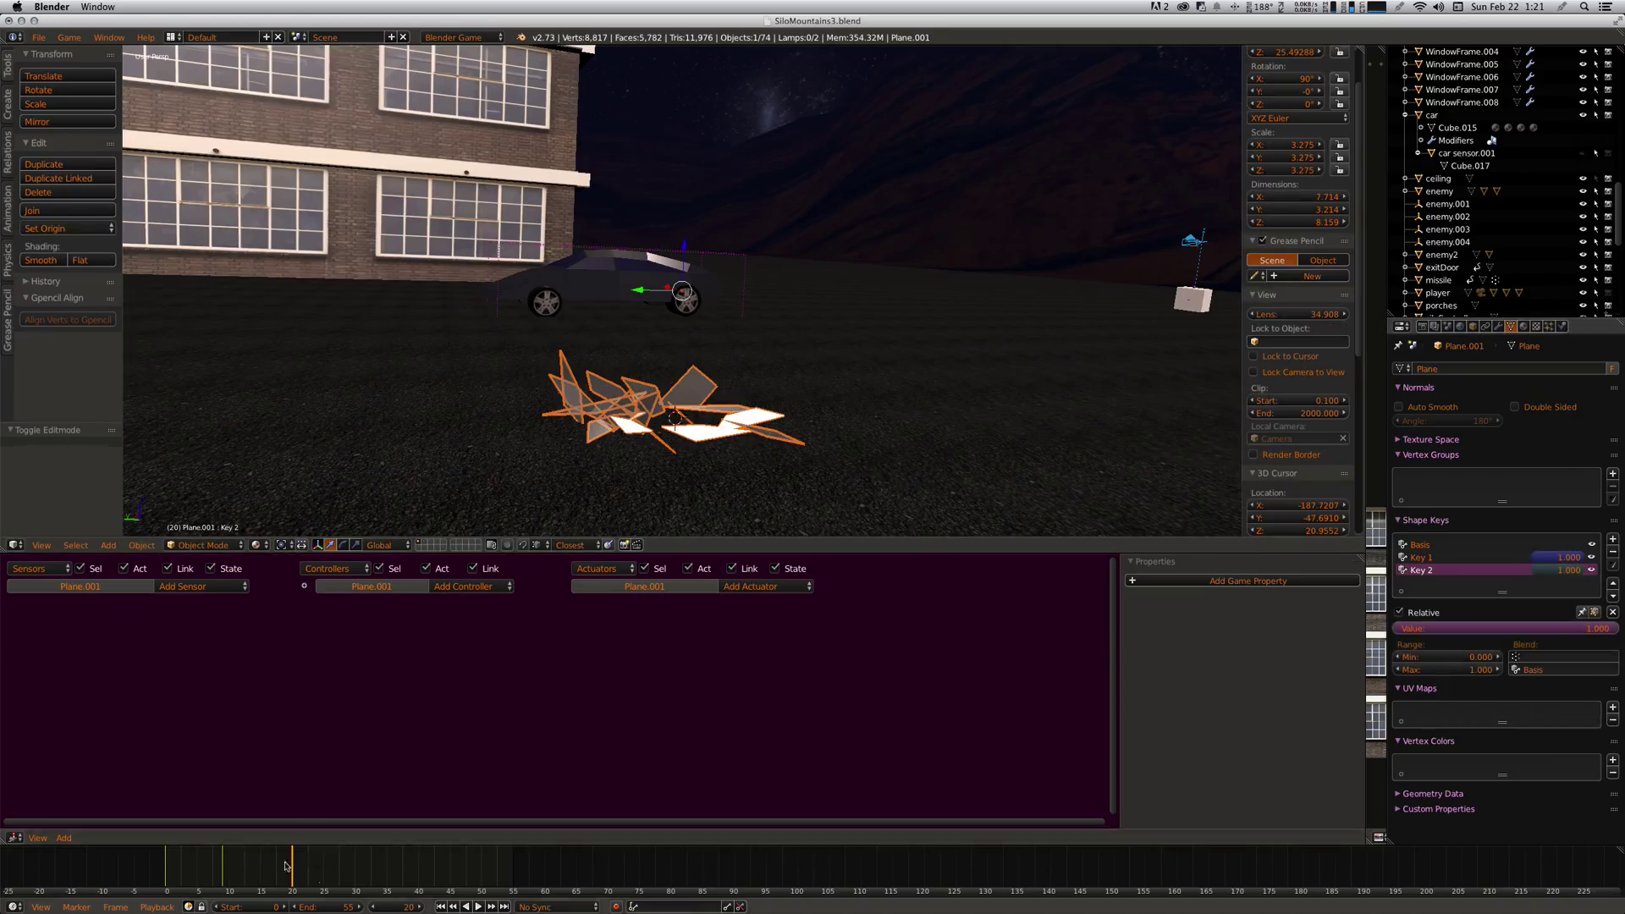
- Scrub through the two-stage shatter animation, play it from frame 0, and return to the first frame
left_click(187, 865)
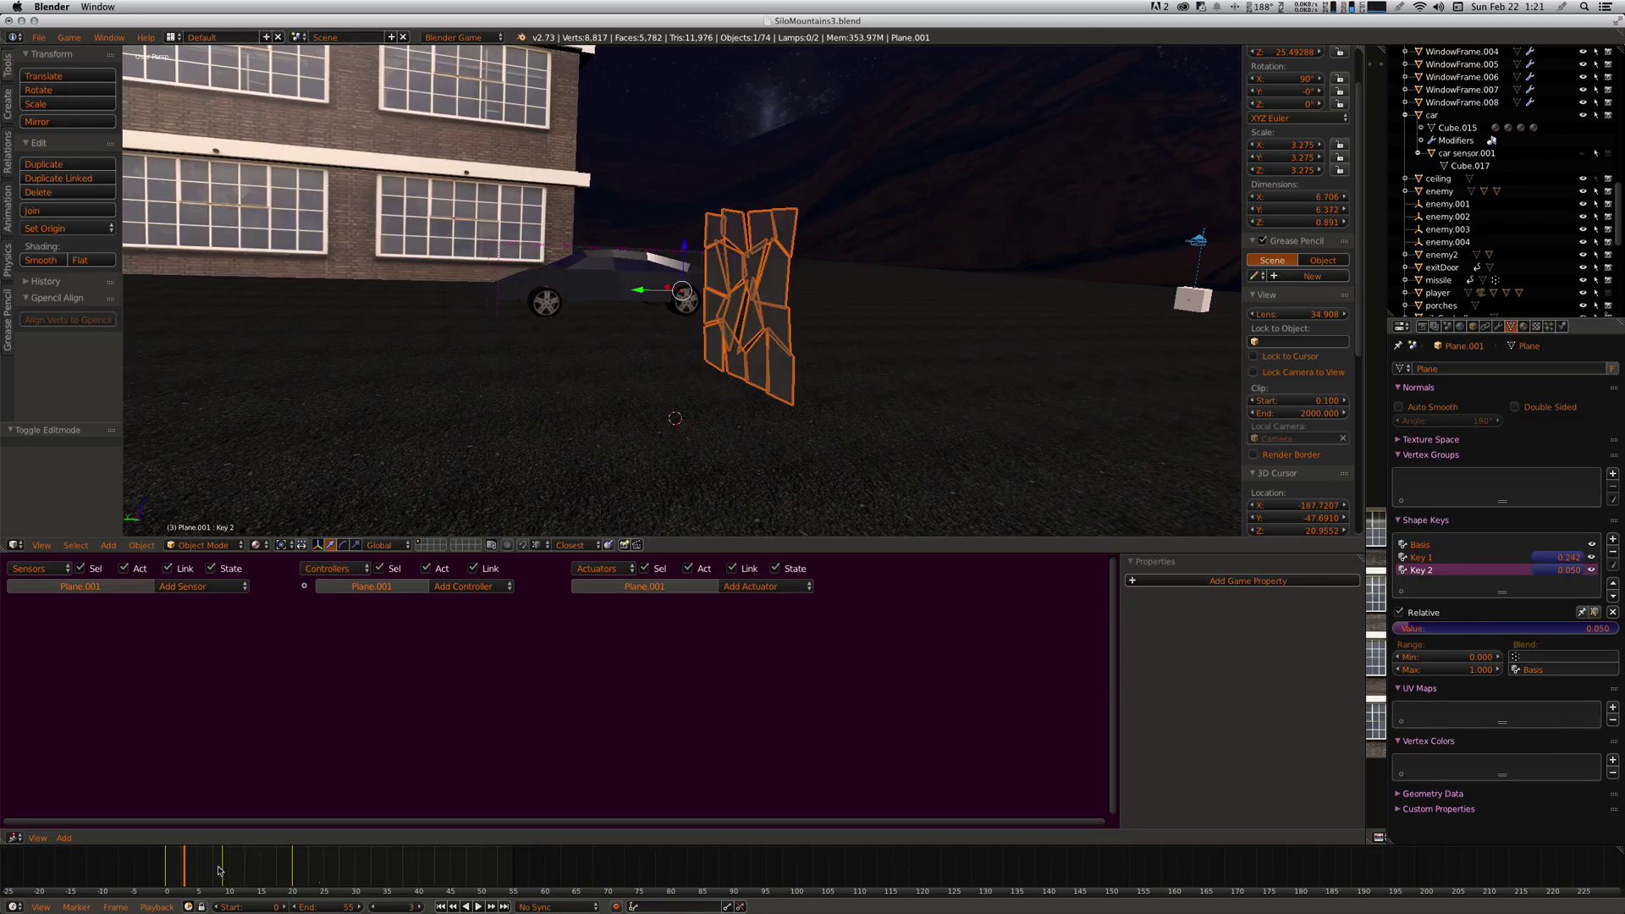
left_click_drag(226, 872, 263, 874)
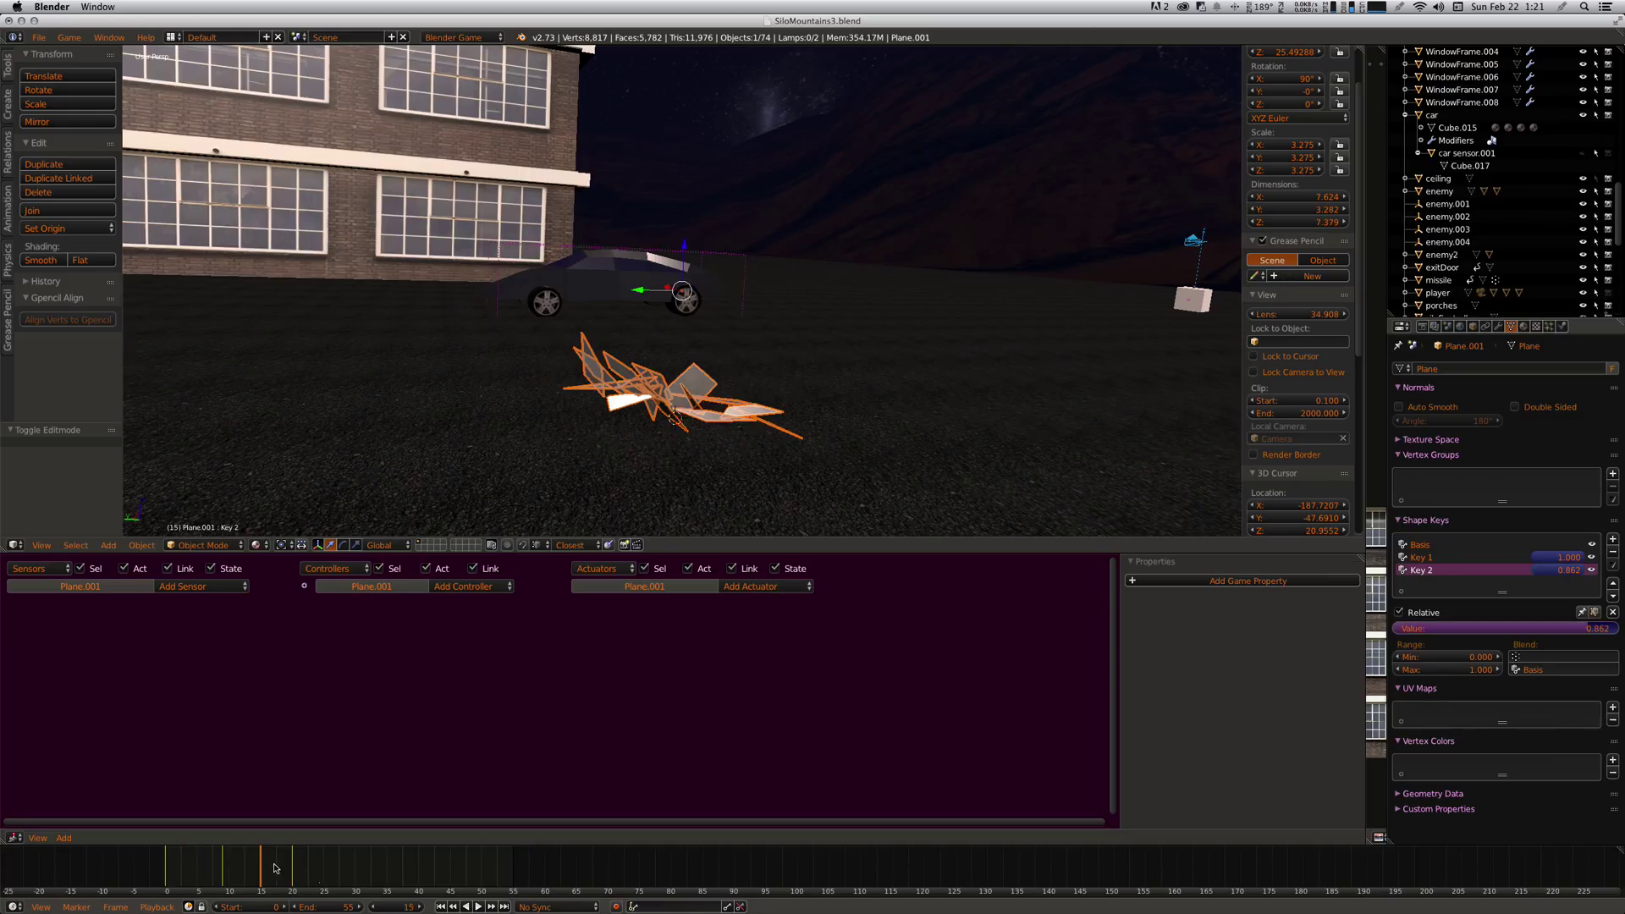
left_click(279, 872)
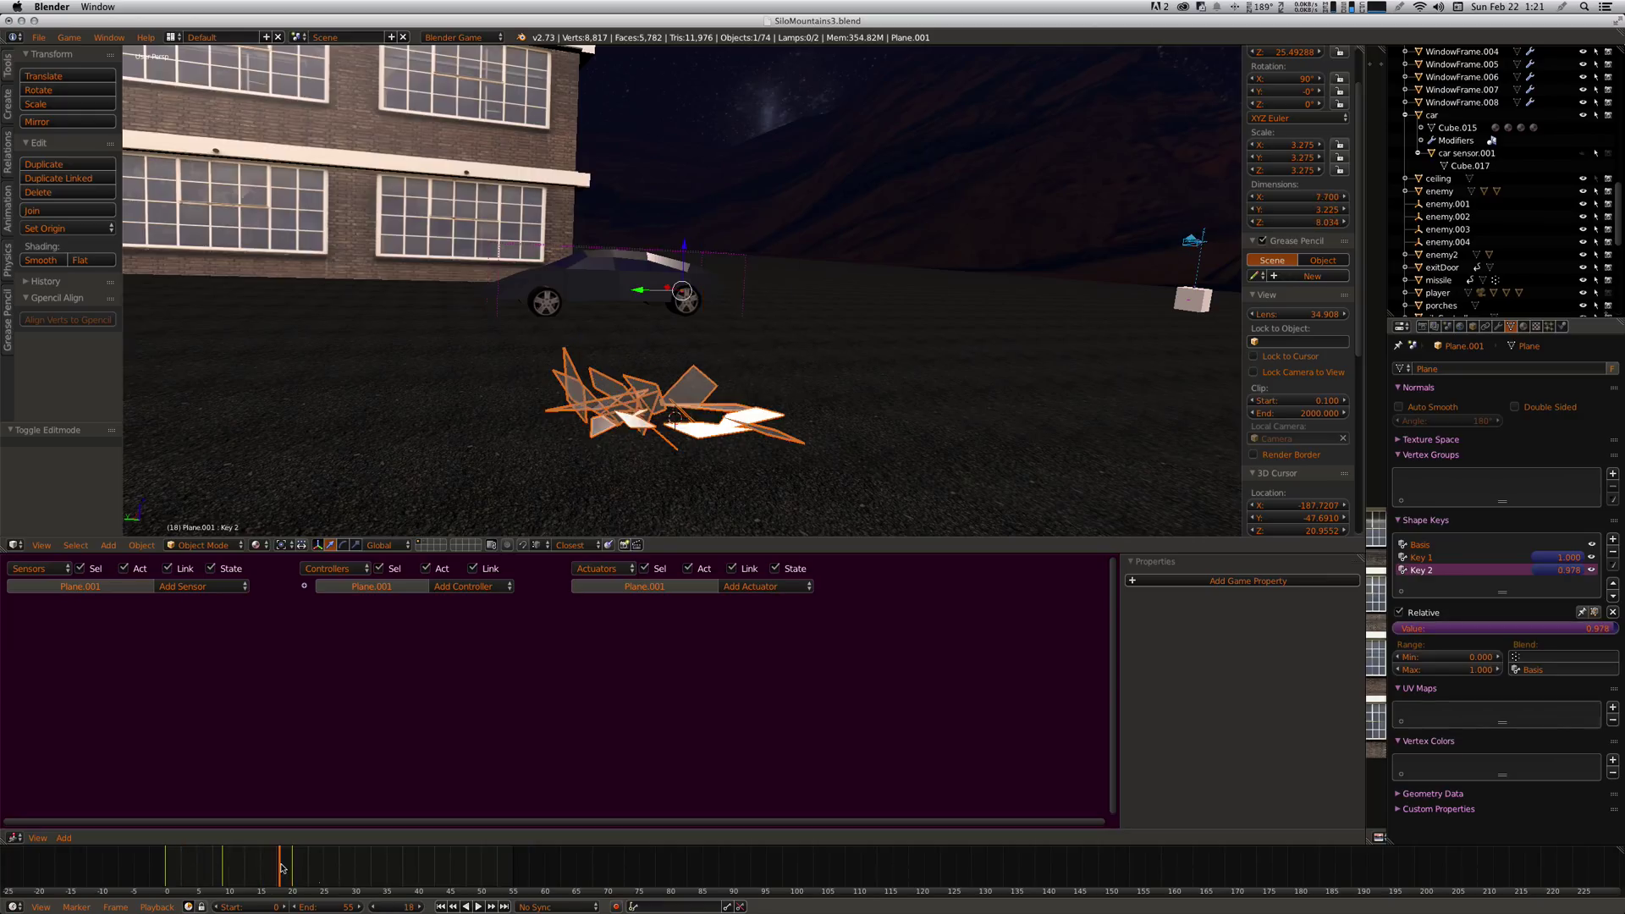
left_click(167, 866)
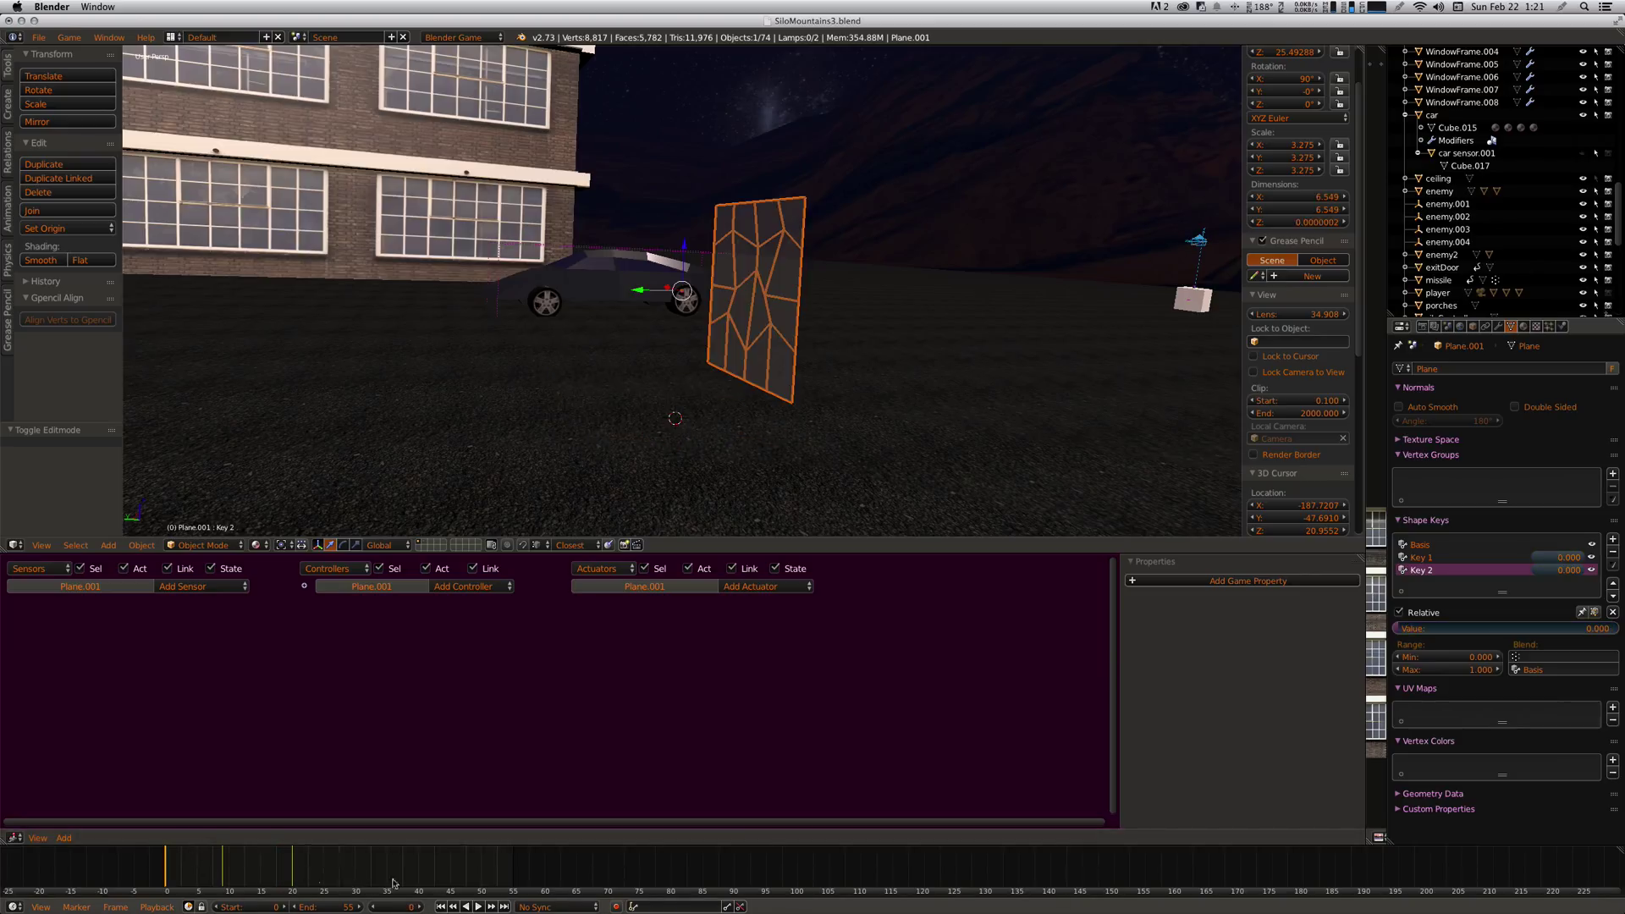
left_click(478, 907)
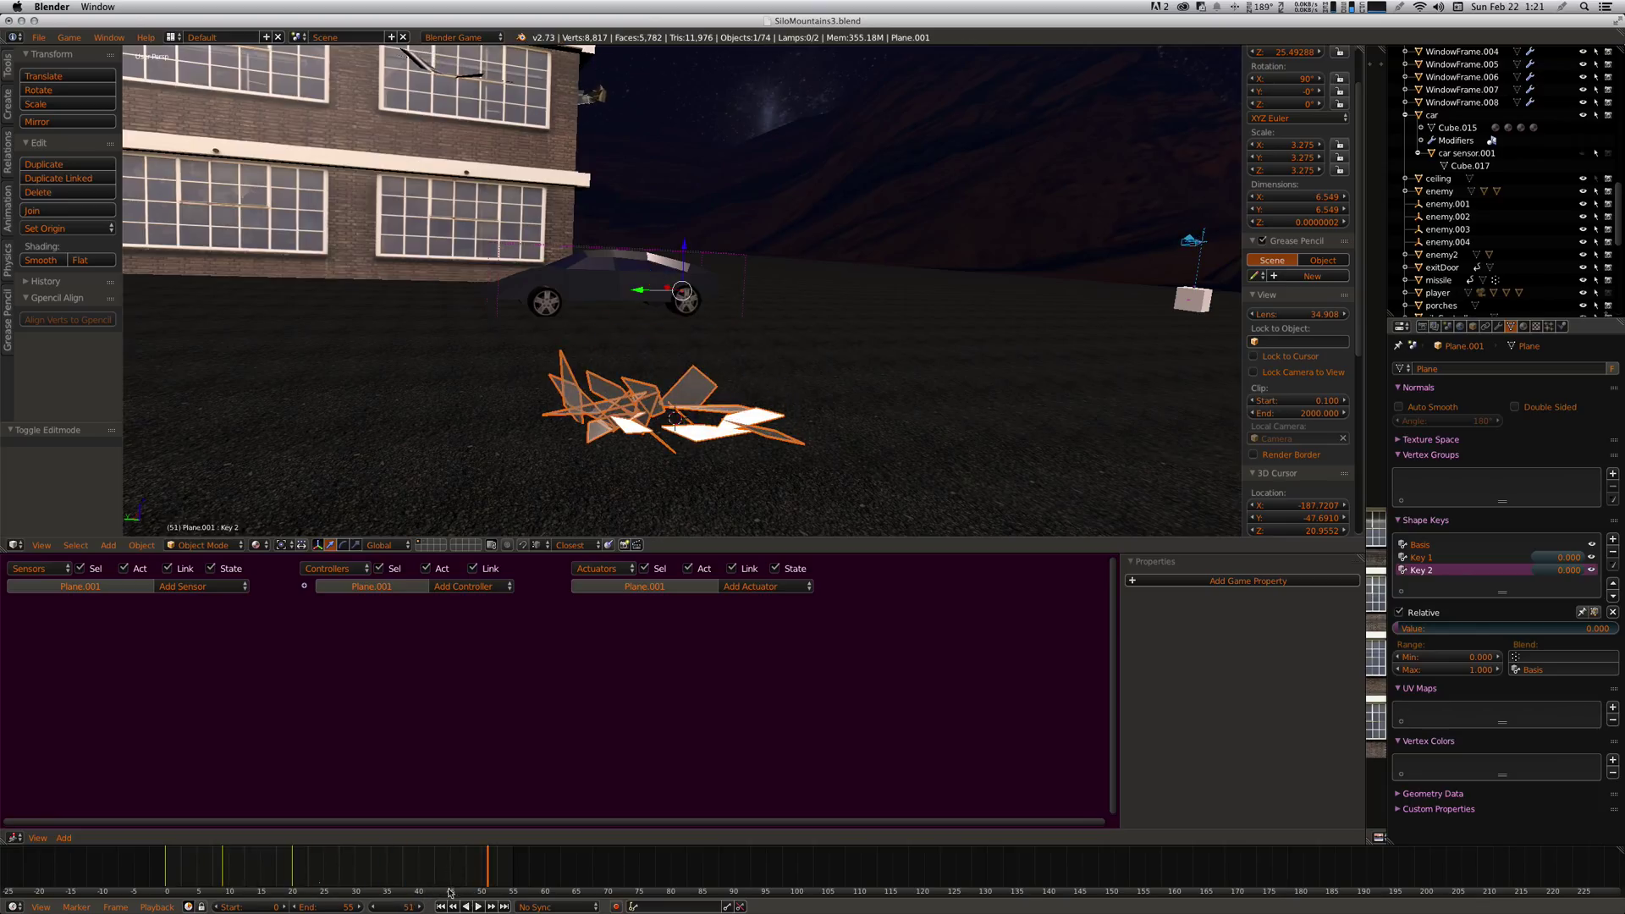
left_click(441, 906)
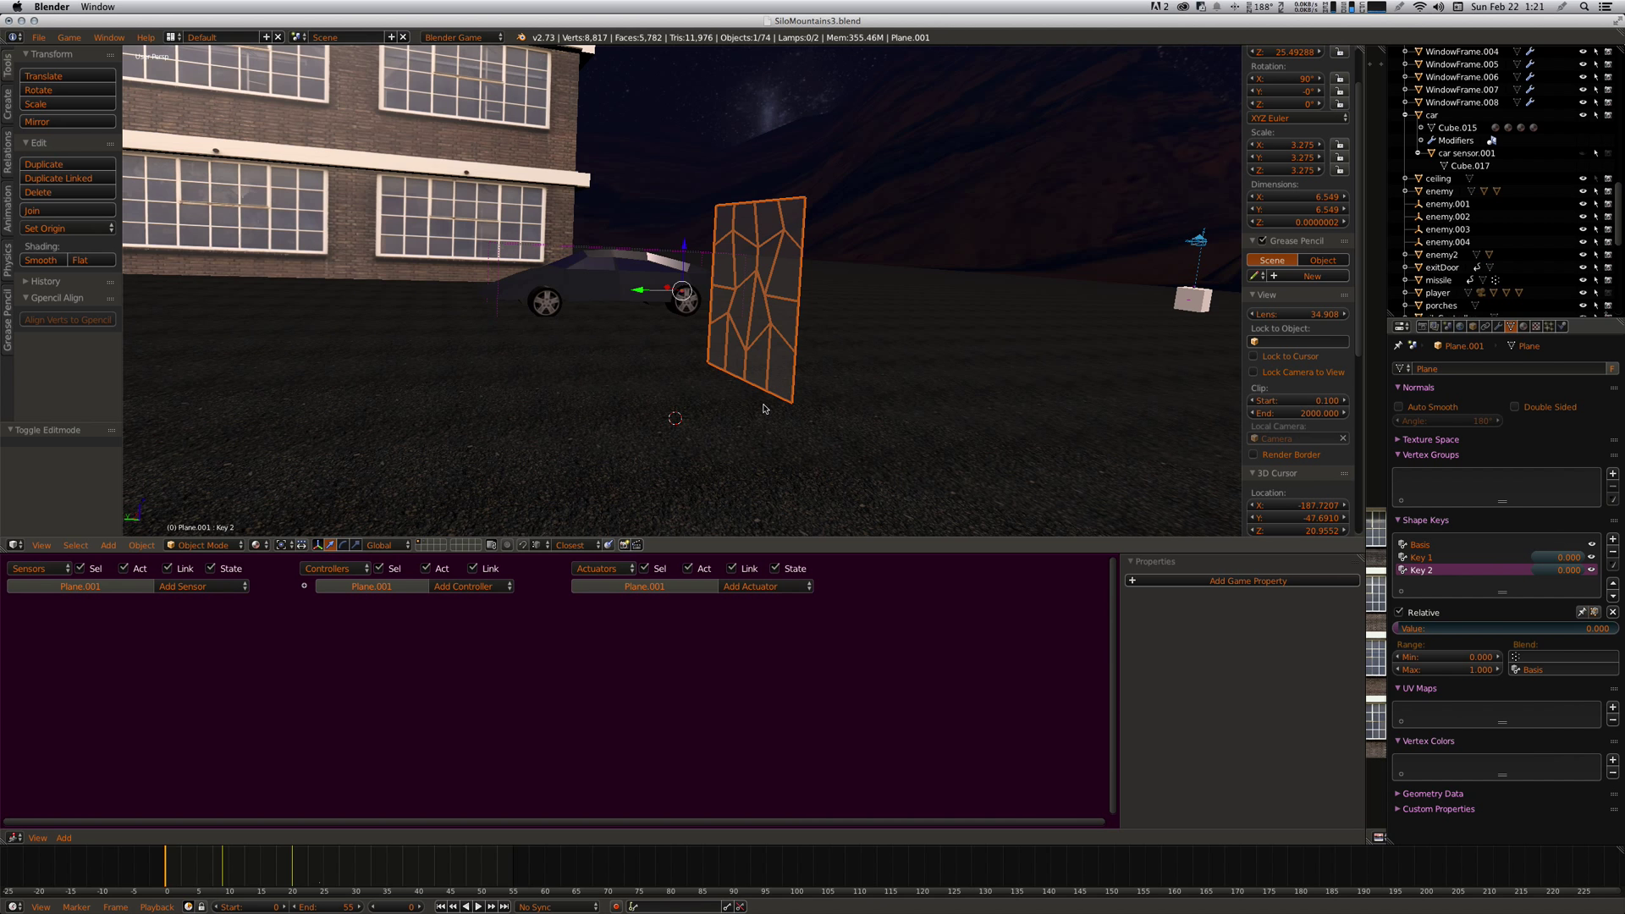
- Add a Collision sensor to the glass window that reacts only to objects with the property Bullet
scroll(799, 396, "left", 10)
scroll(799, 396, "left", 10)
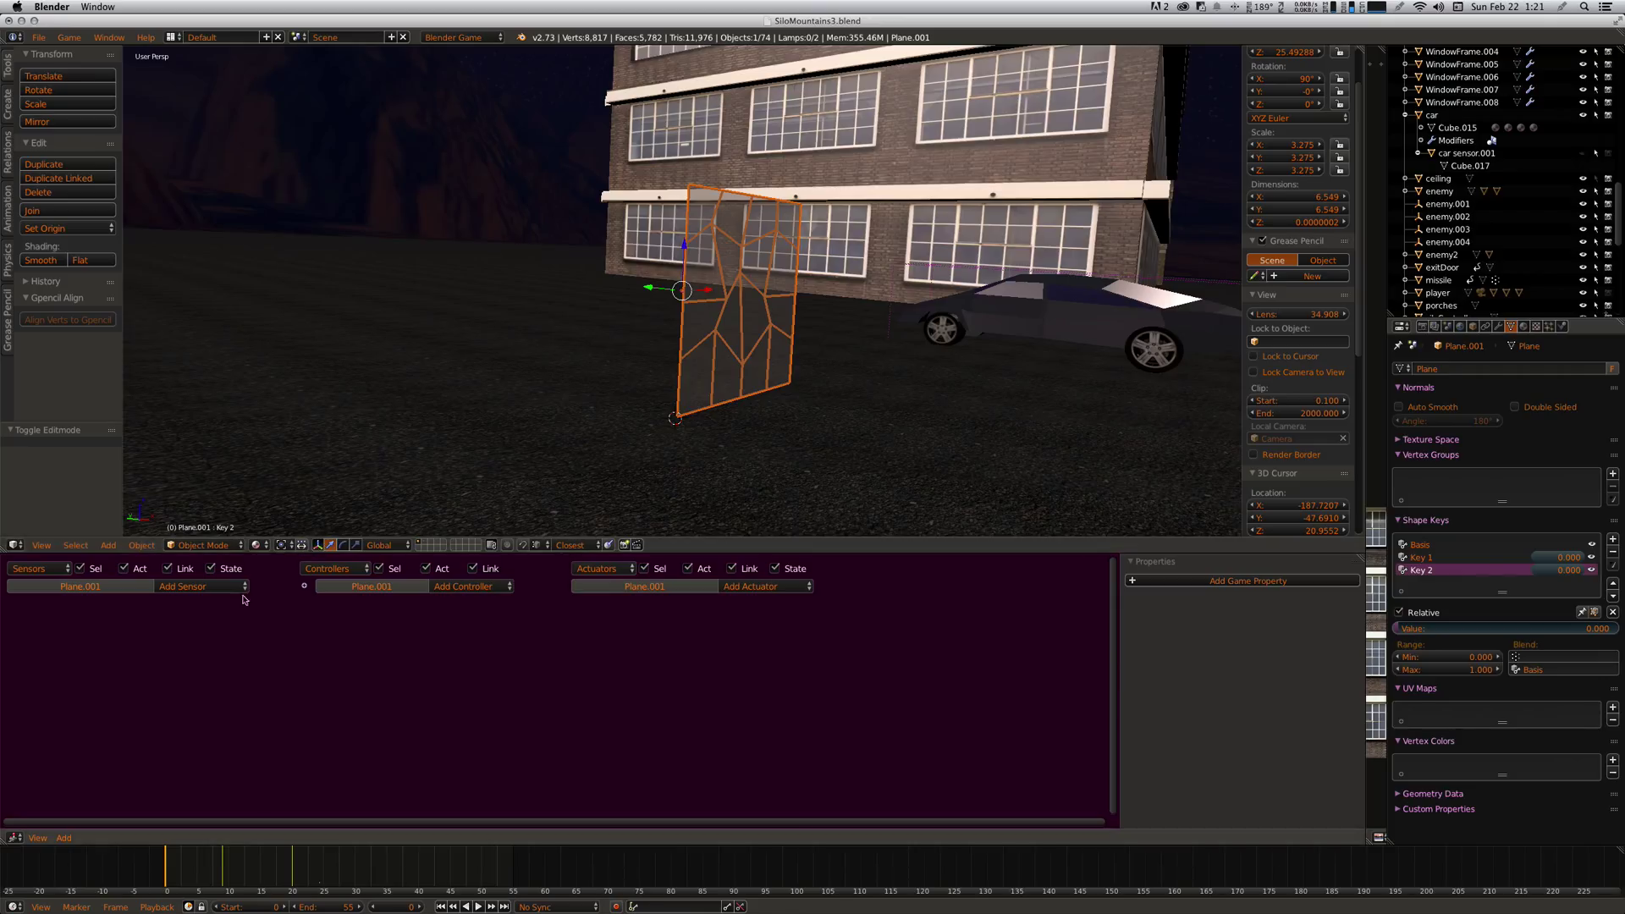
left_click(216, 587)
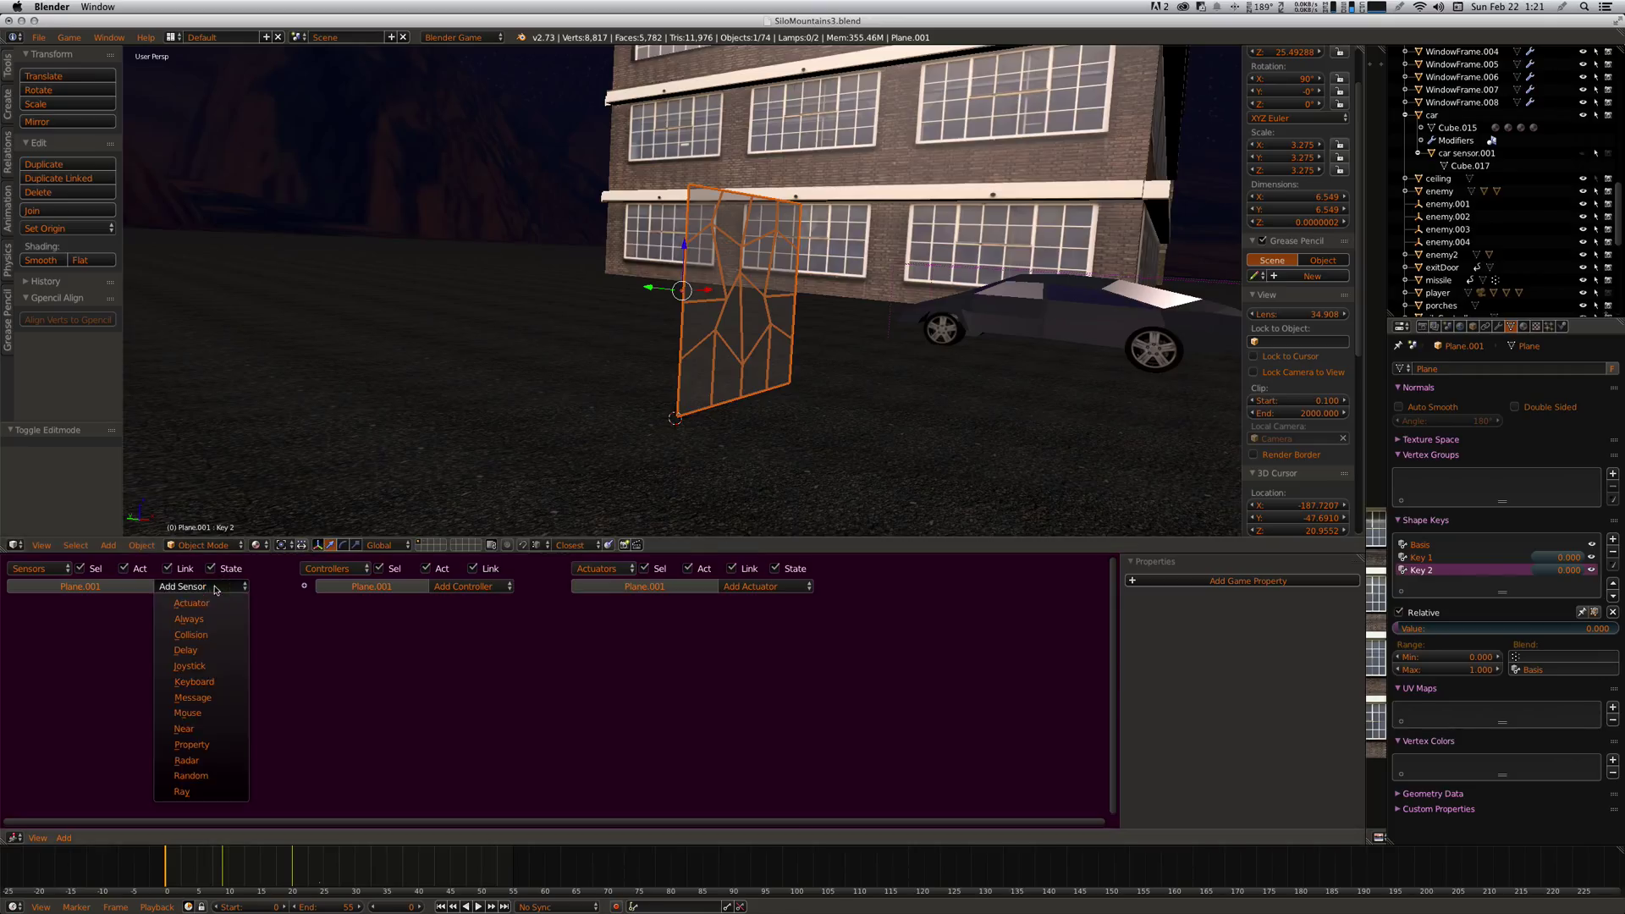
left_click(210, 635)
left_click(208, 665)
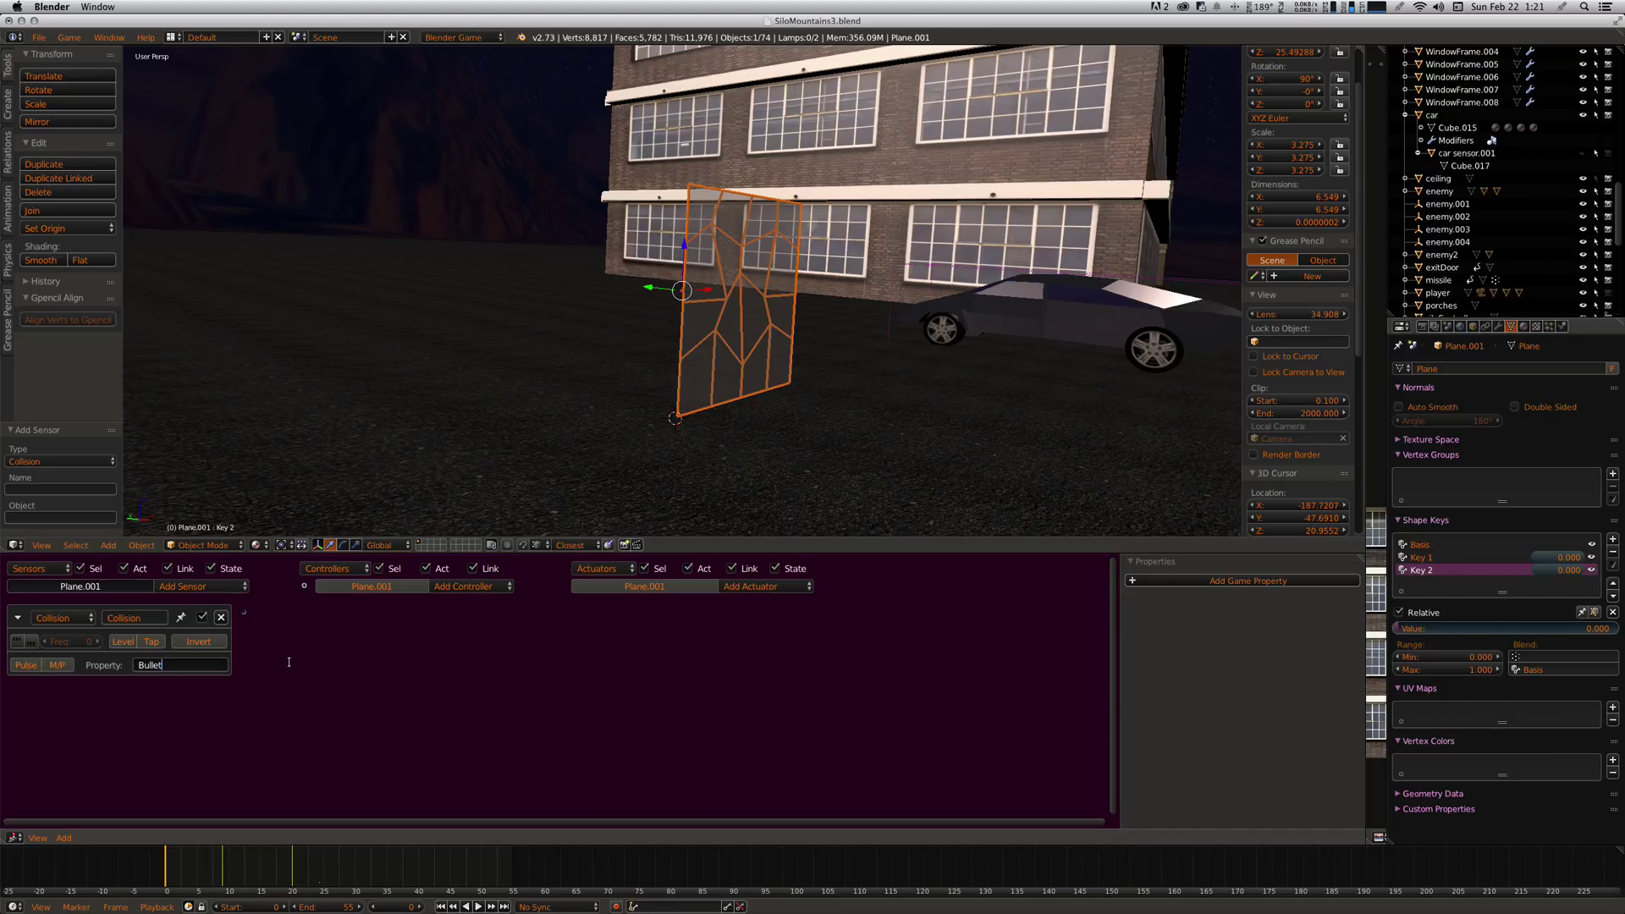
key("Return")
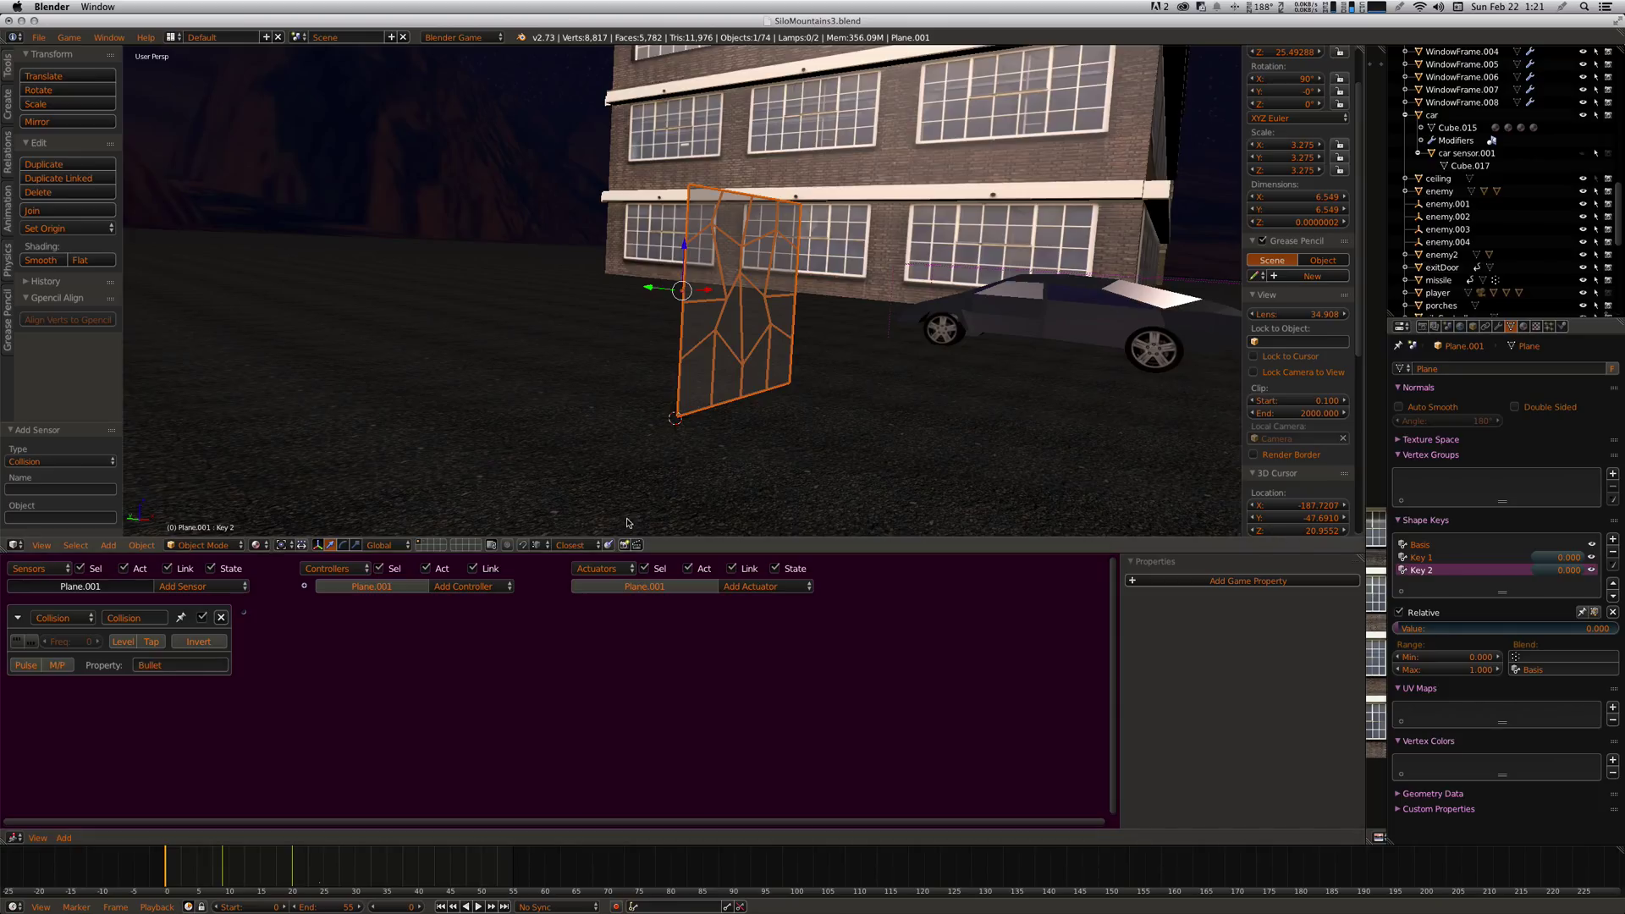
- Inspect the Bullet object's game property, and reselect the glass window
scroll(1554, 242, "up", 8)
scroll(1548, 244, "up", 7)
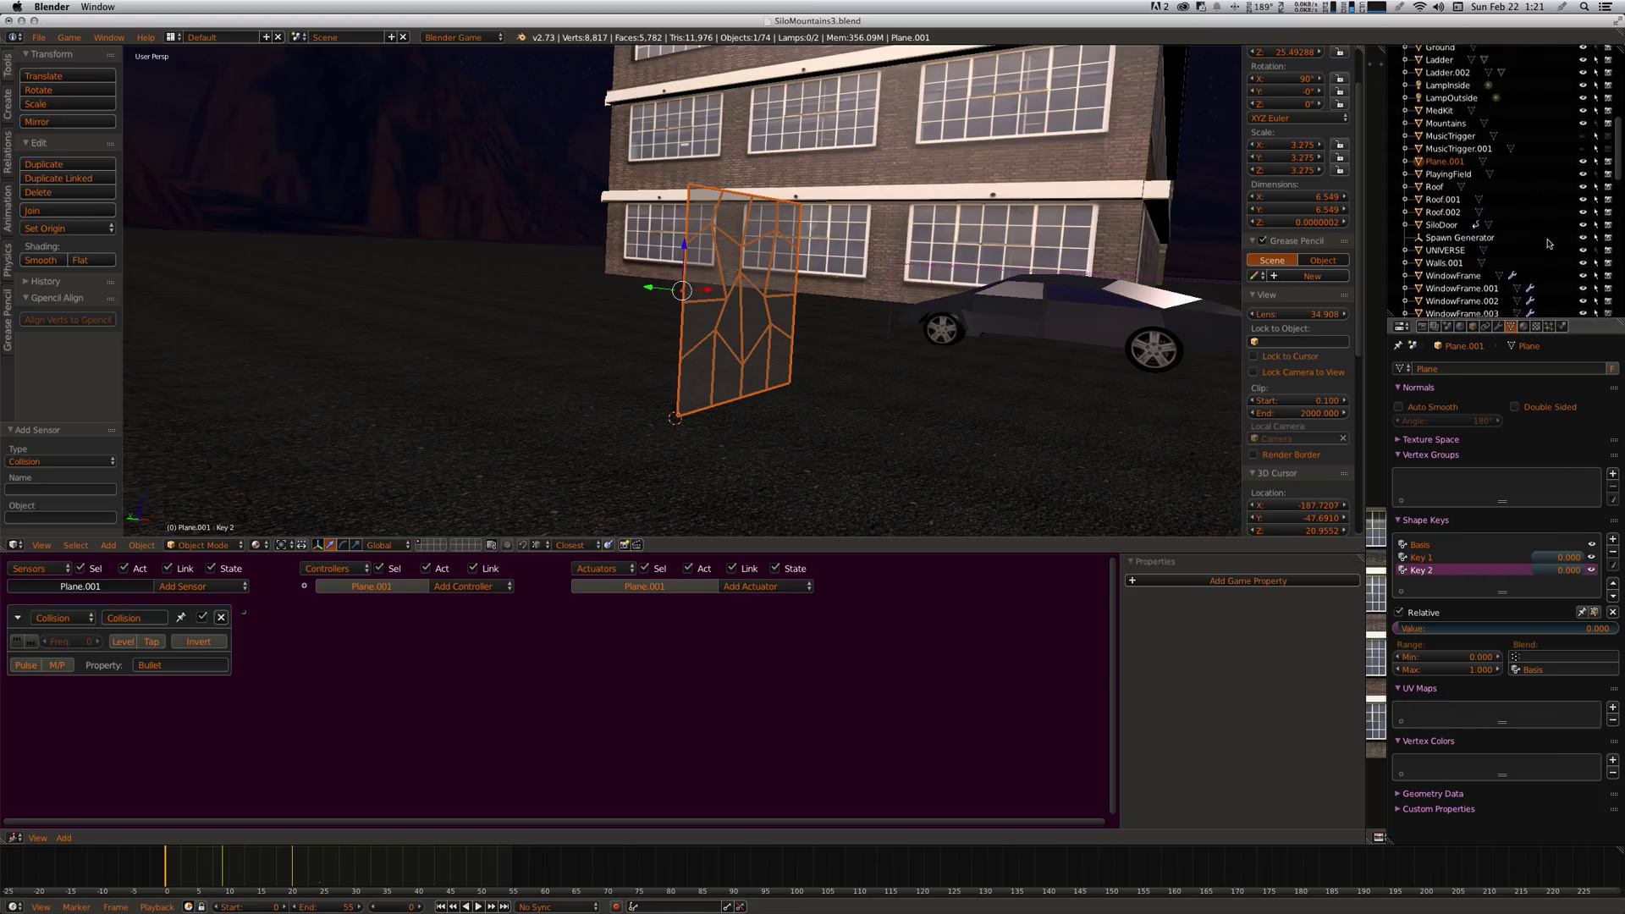
scroll(1548, 244, "up", 2)
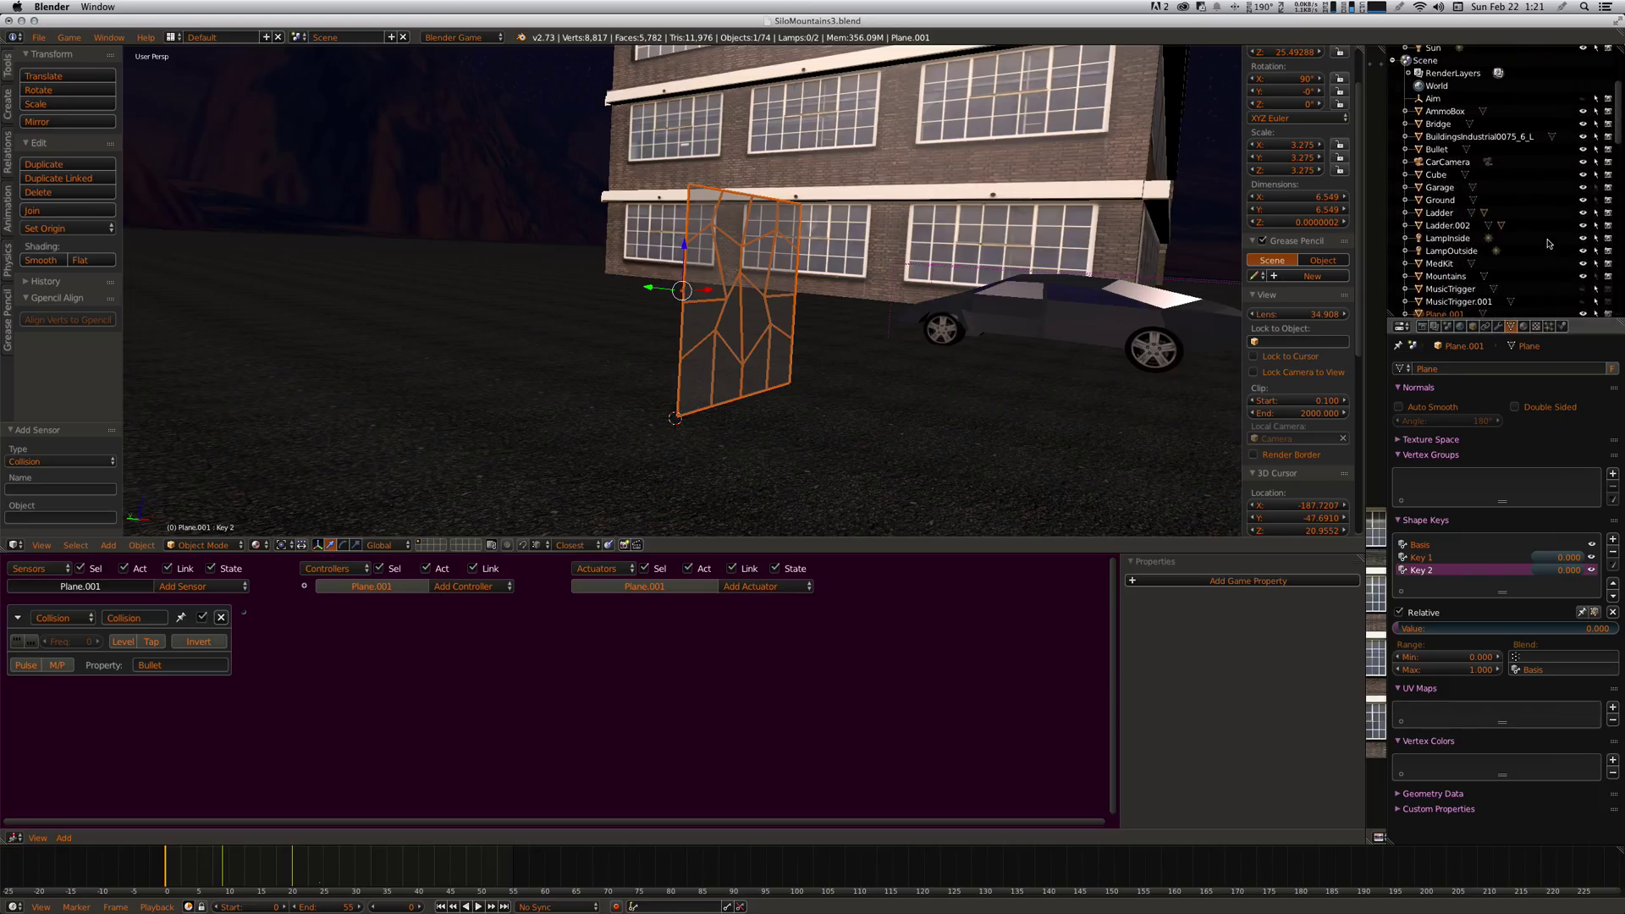
left_click(1440, 151)
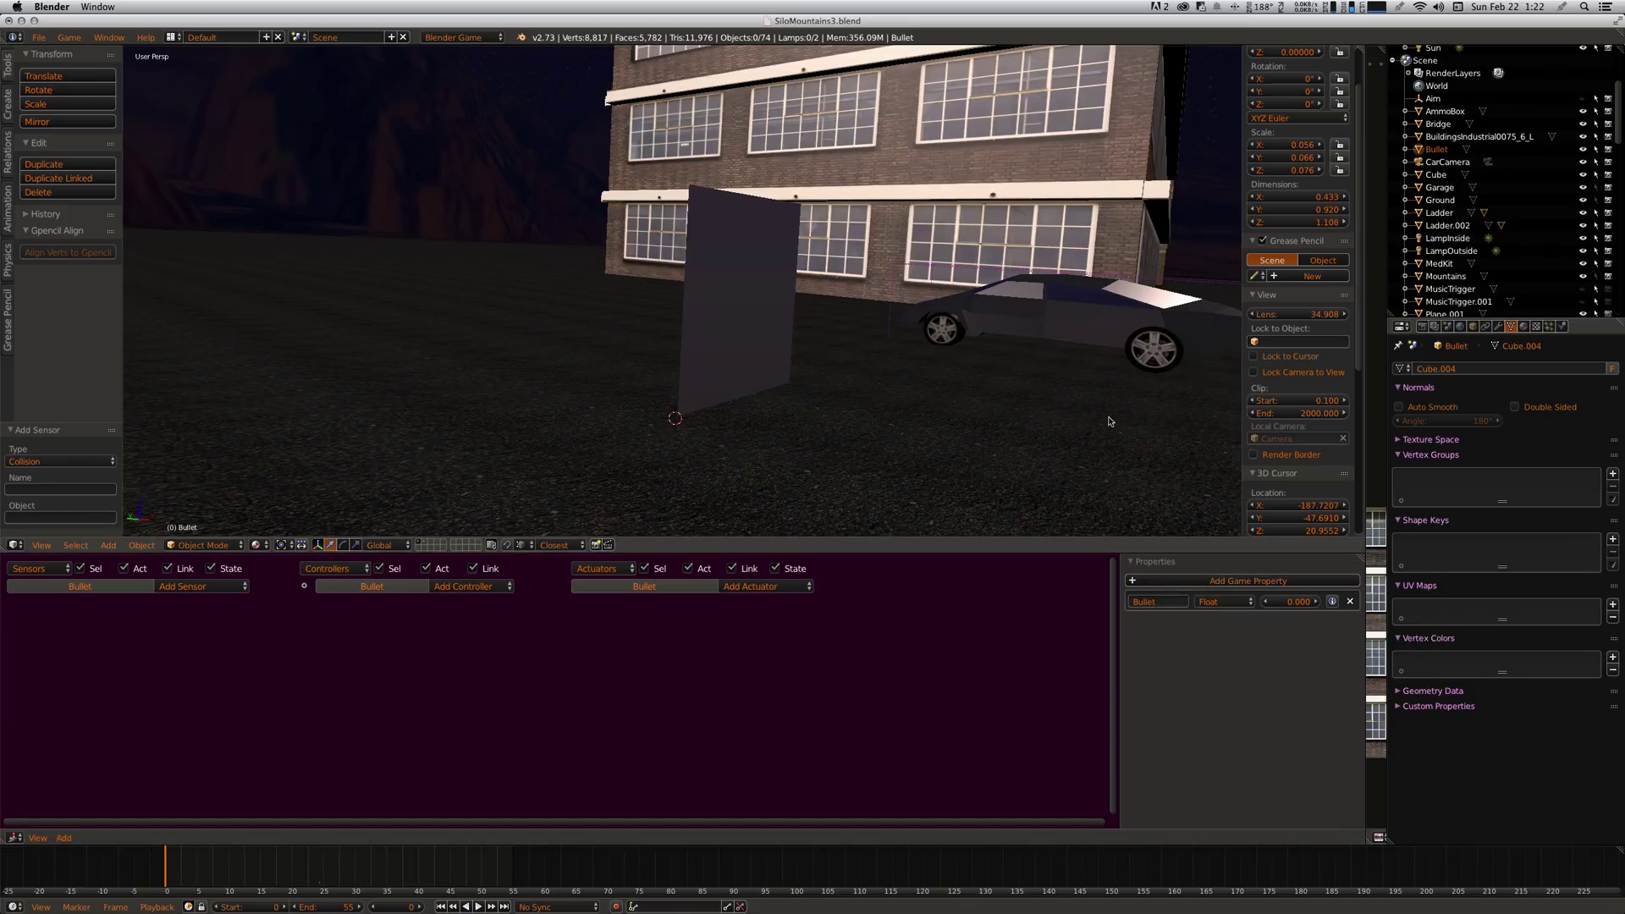
right_click(742, 305)
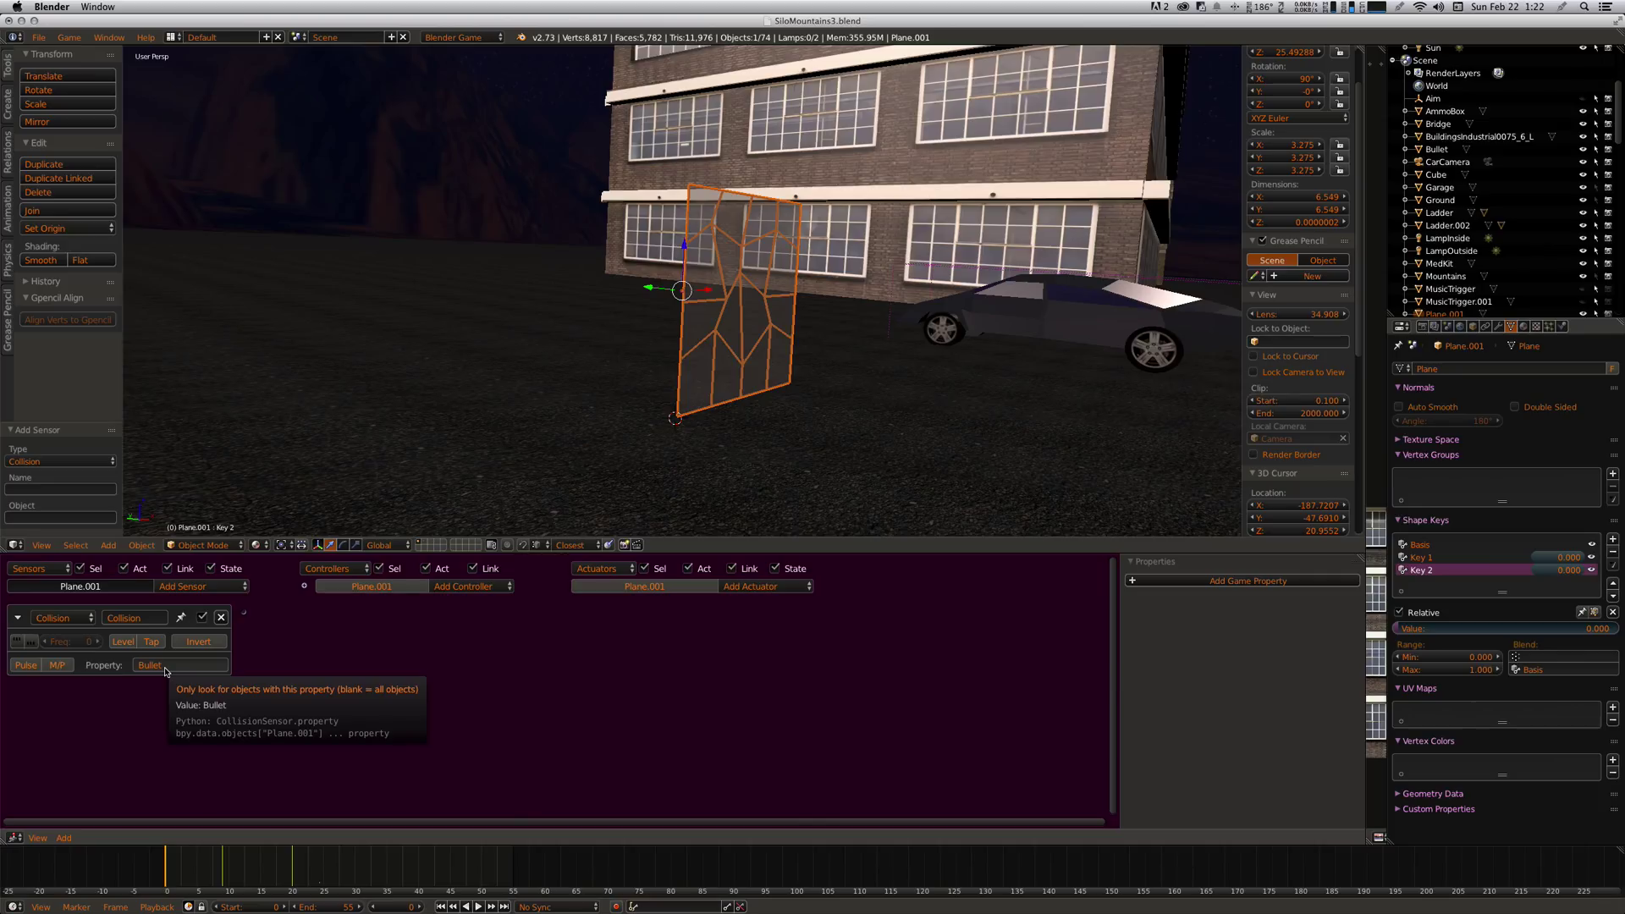
- Add an Action actuator to the window set to Loop End, with Continue off and end frame 20
left_click(766, 587)
left_click(756, 608)
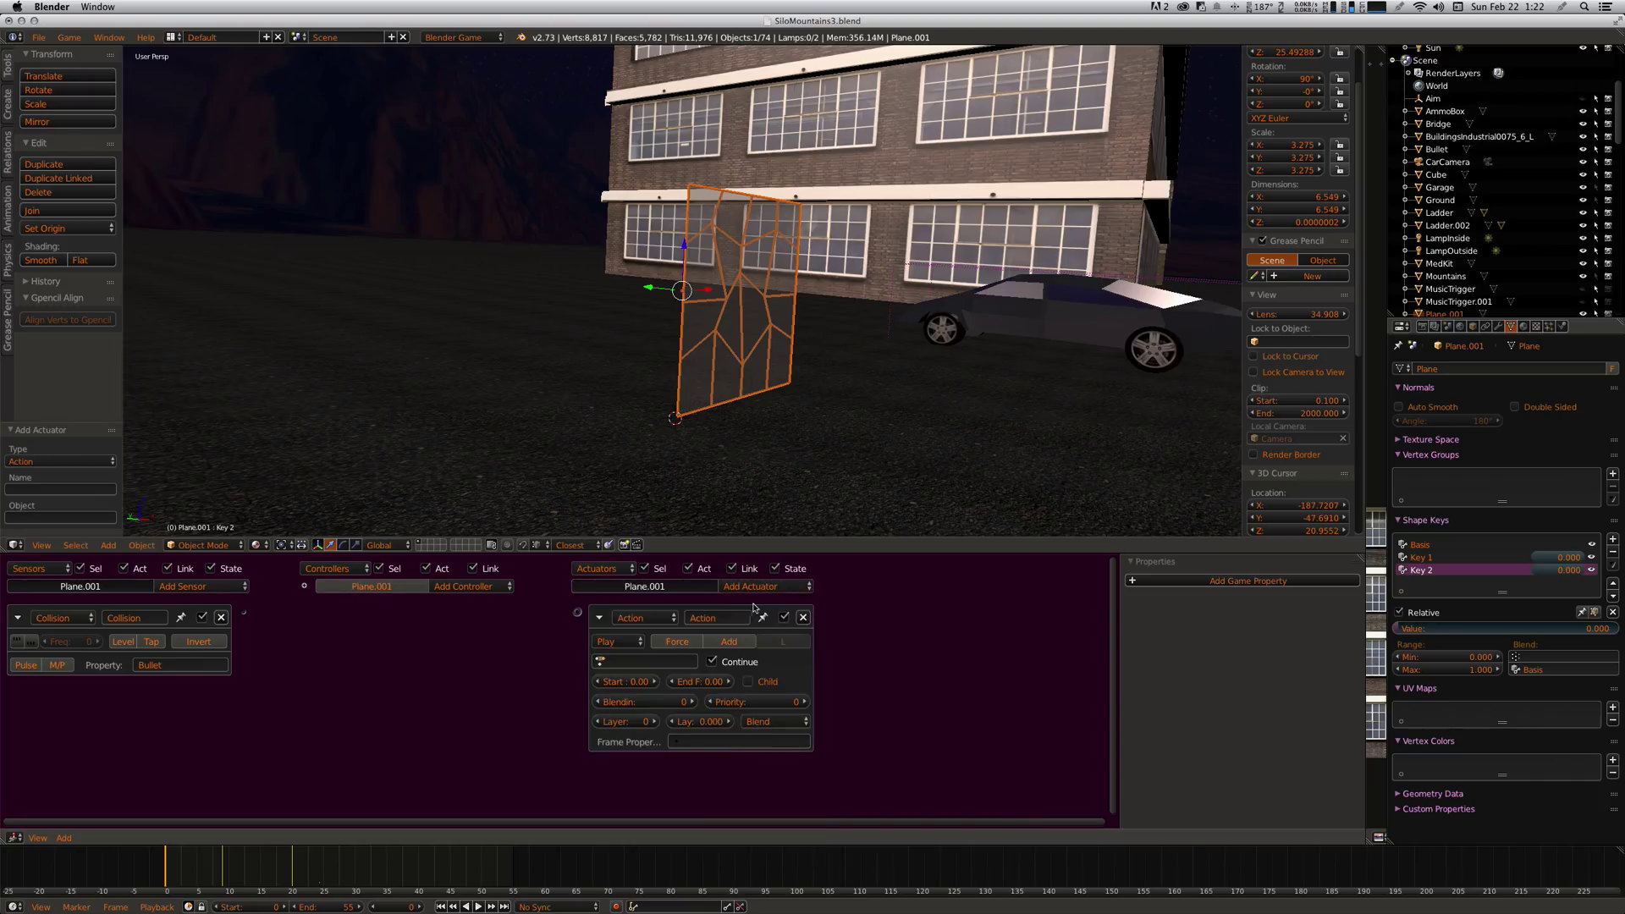
left_click(630, 646)
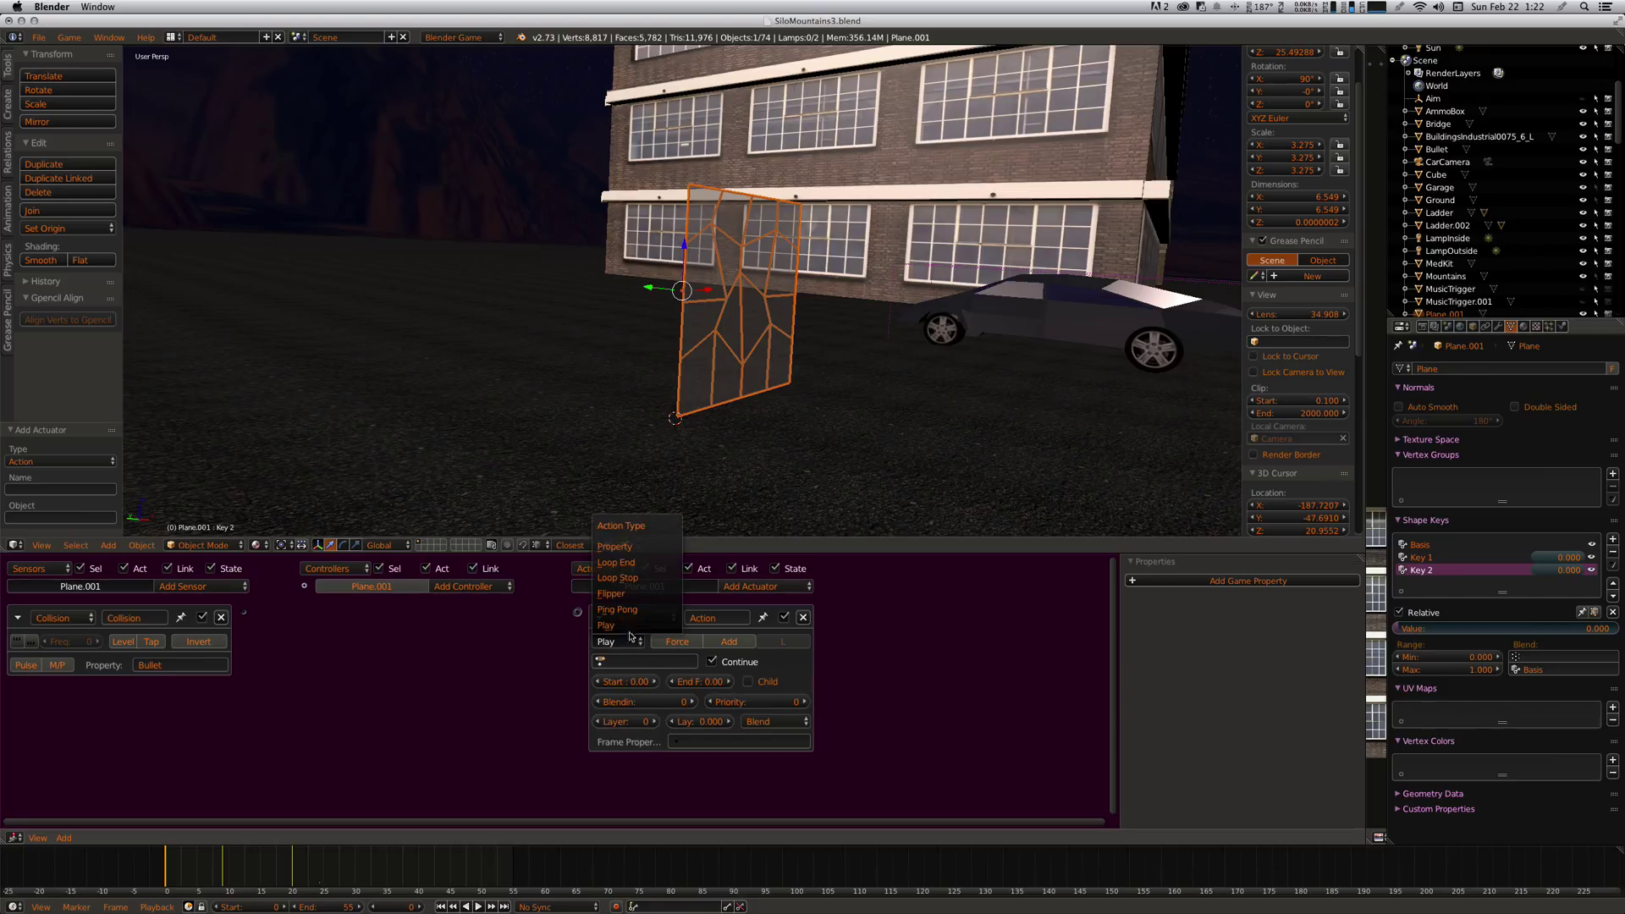
left_click(633, 565)
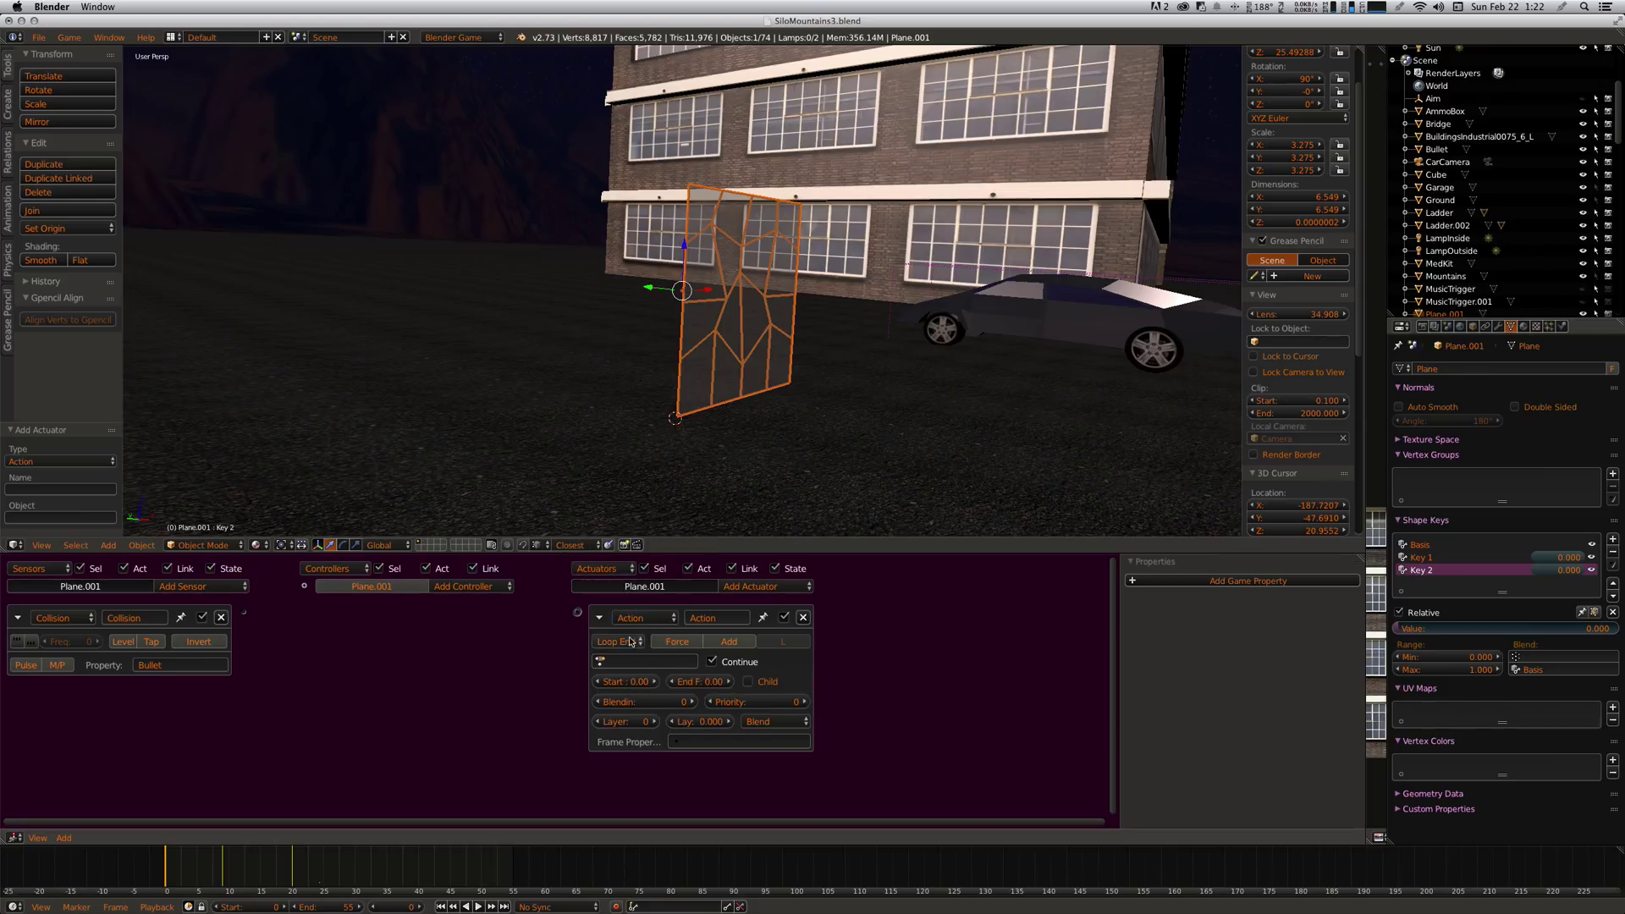
left_click(712, 661)
left_click(714, 684)
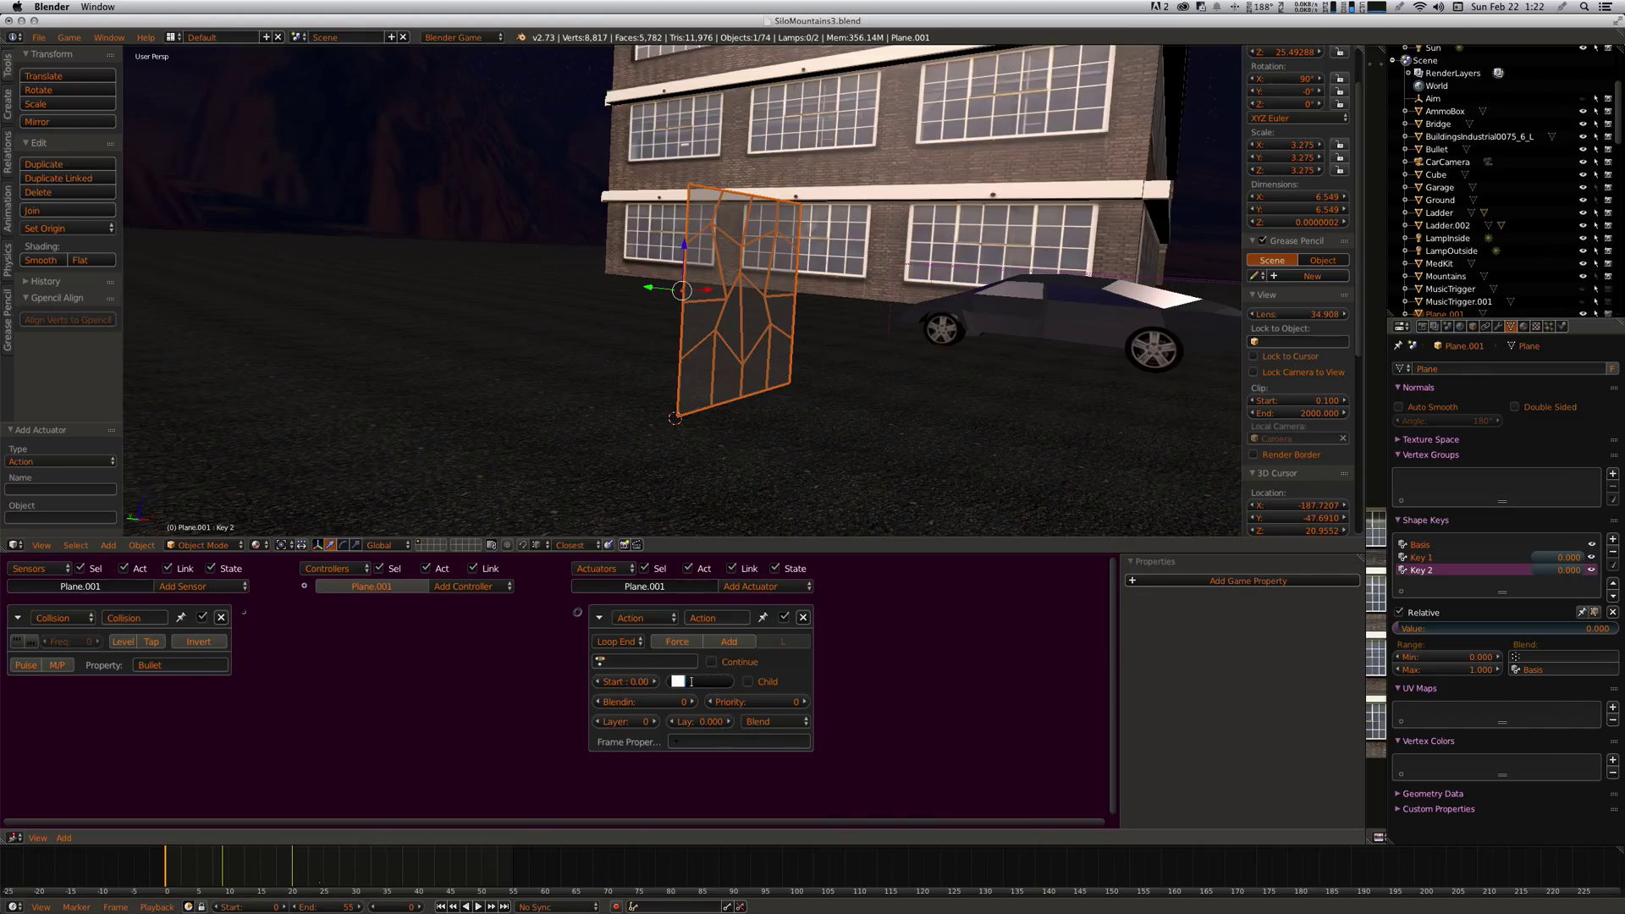
type("20")
key("Return")
- Assign KeyAction.022 to the Action actuator and link the Collision sensor to it through an And controller
left_click(647, 661)
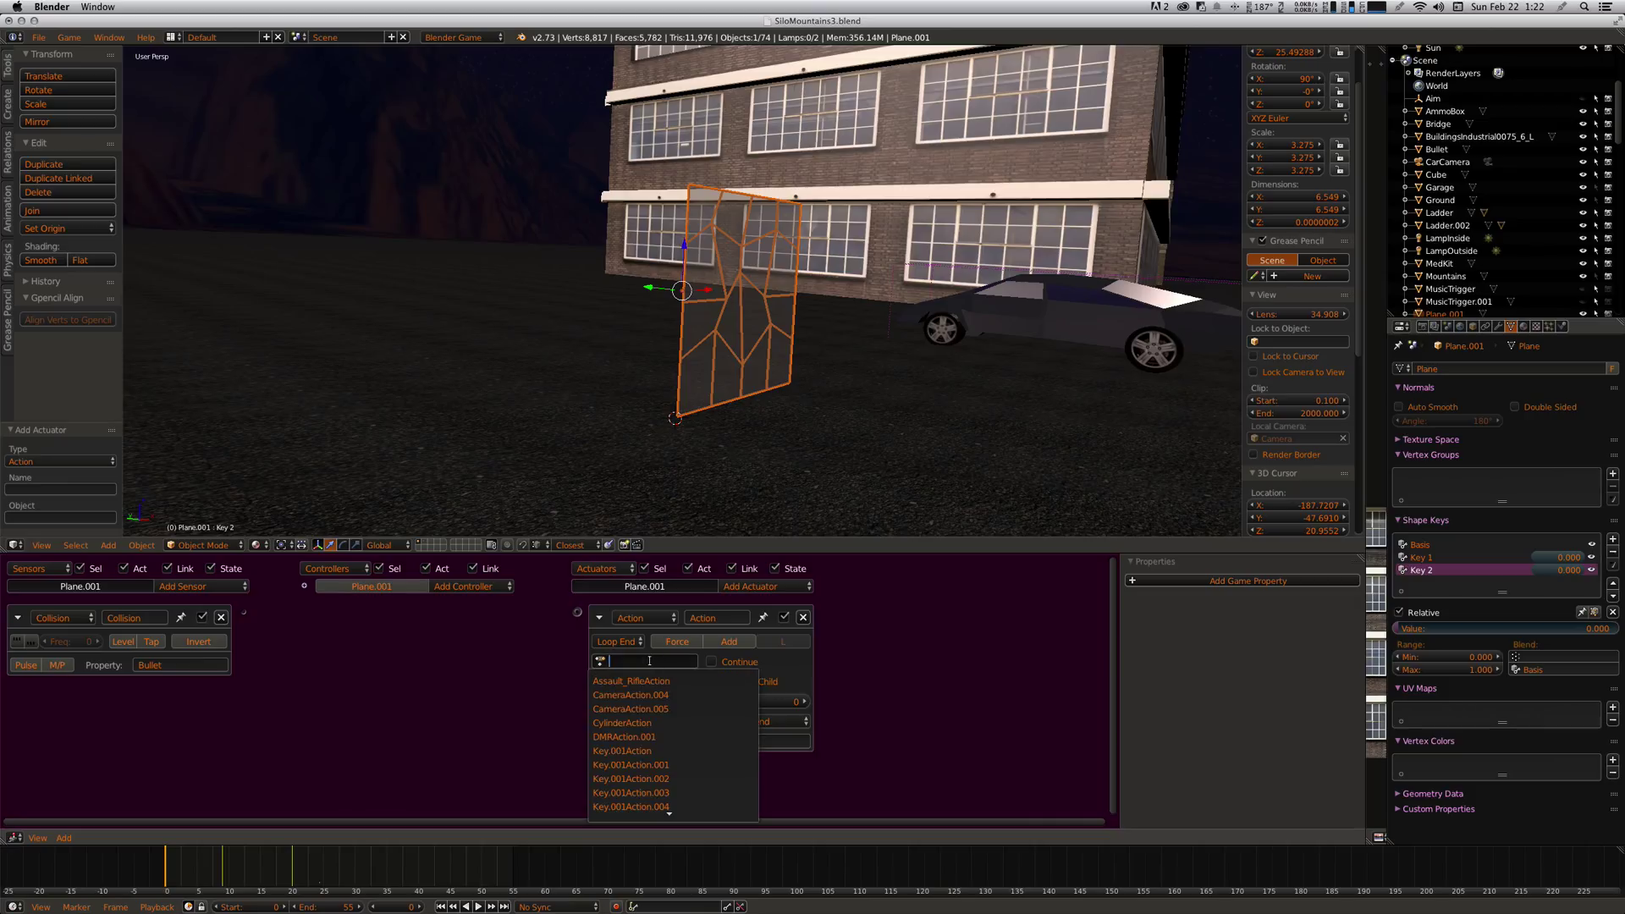
scroll(653, 710, "down", 5)
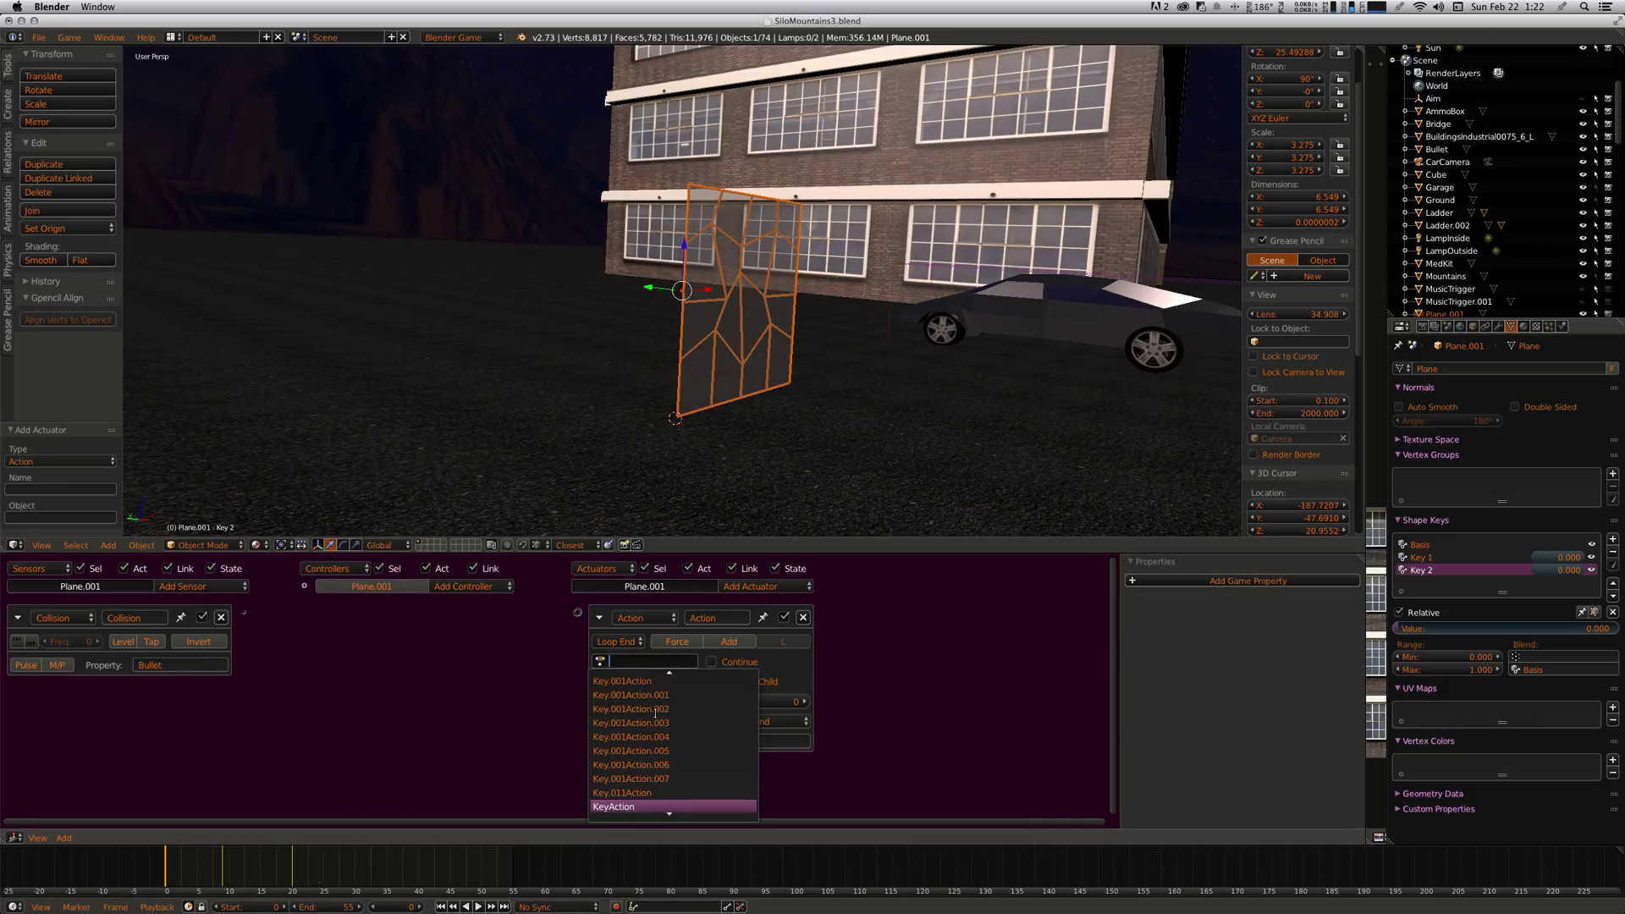
key("Down")
key("Down")
key("Down")
key("Down")
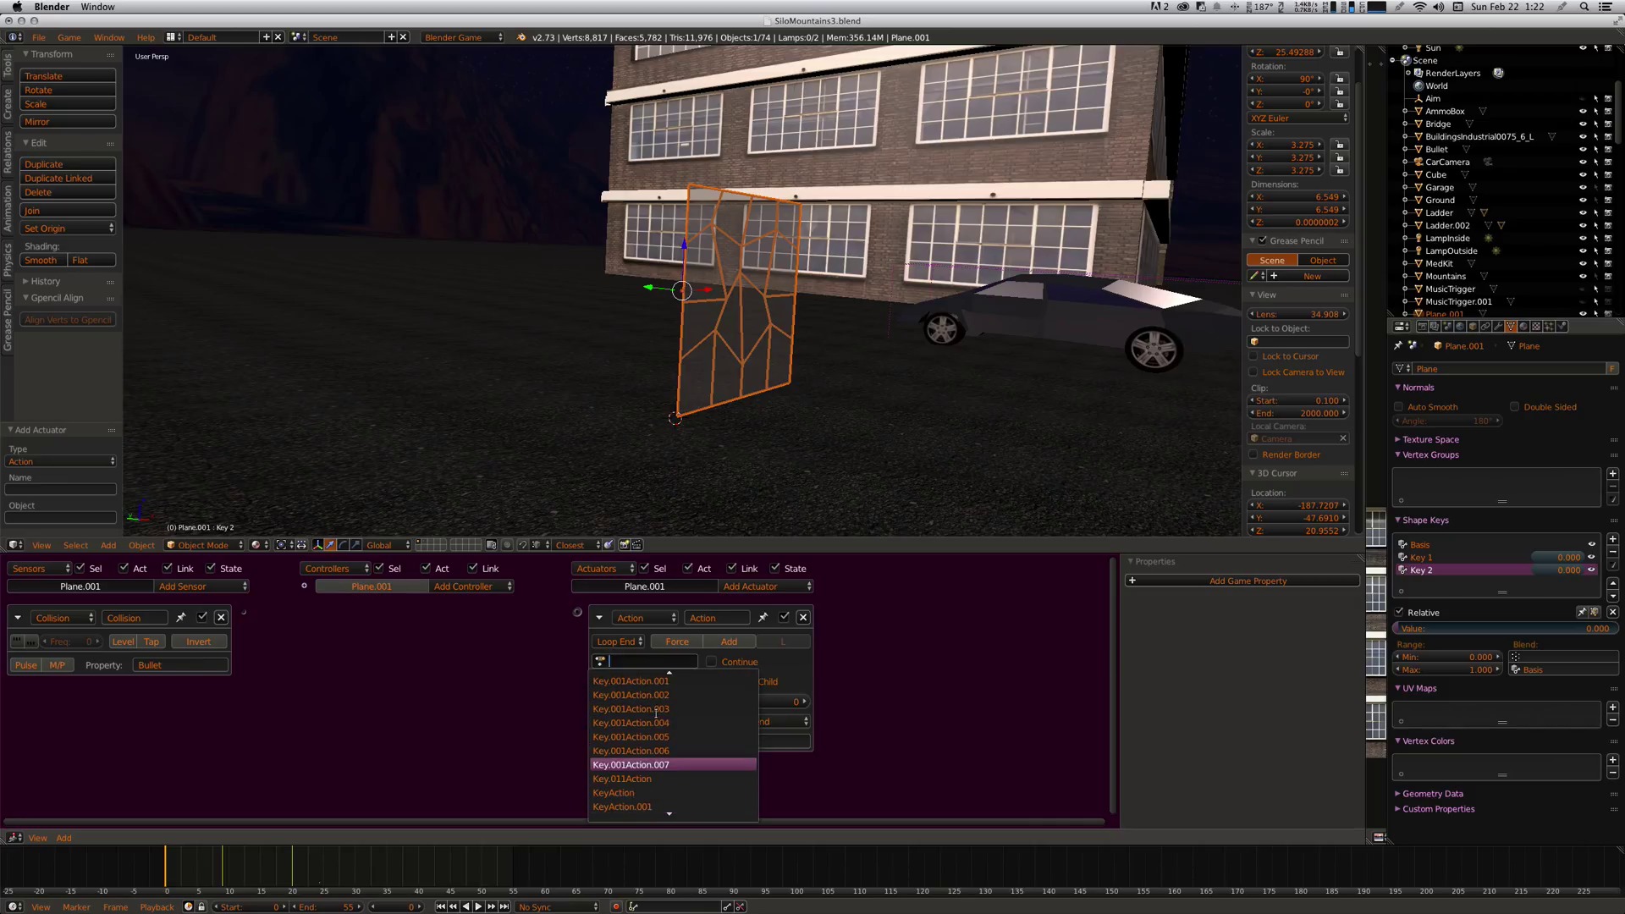
key("Down")
key("Down")
key("Down")
key("Down")
key("Down")
key("Down")
key("Down")
key("Down")
key("Down")
key("Down")
key("Down")
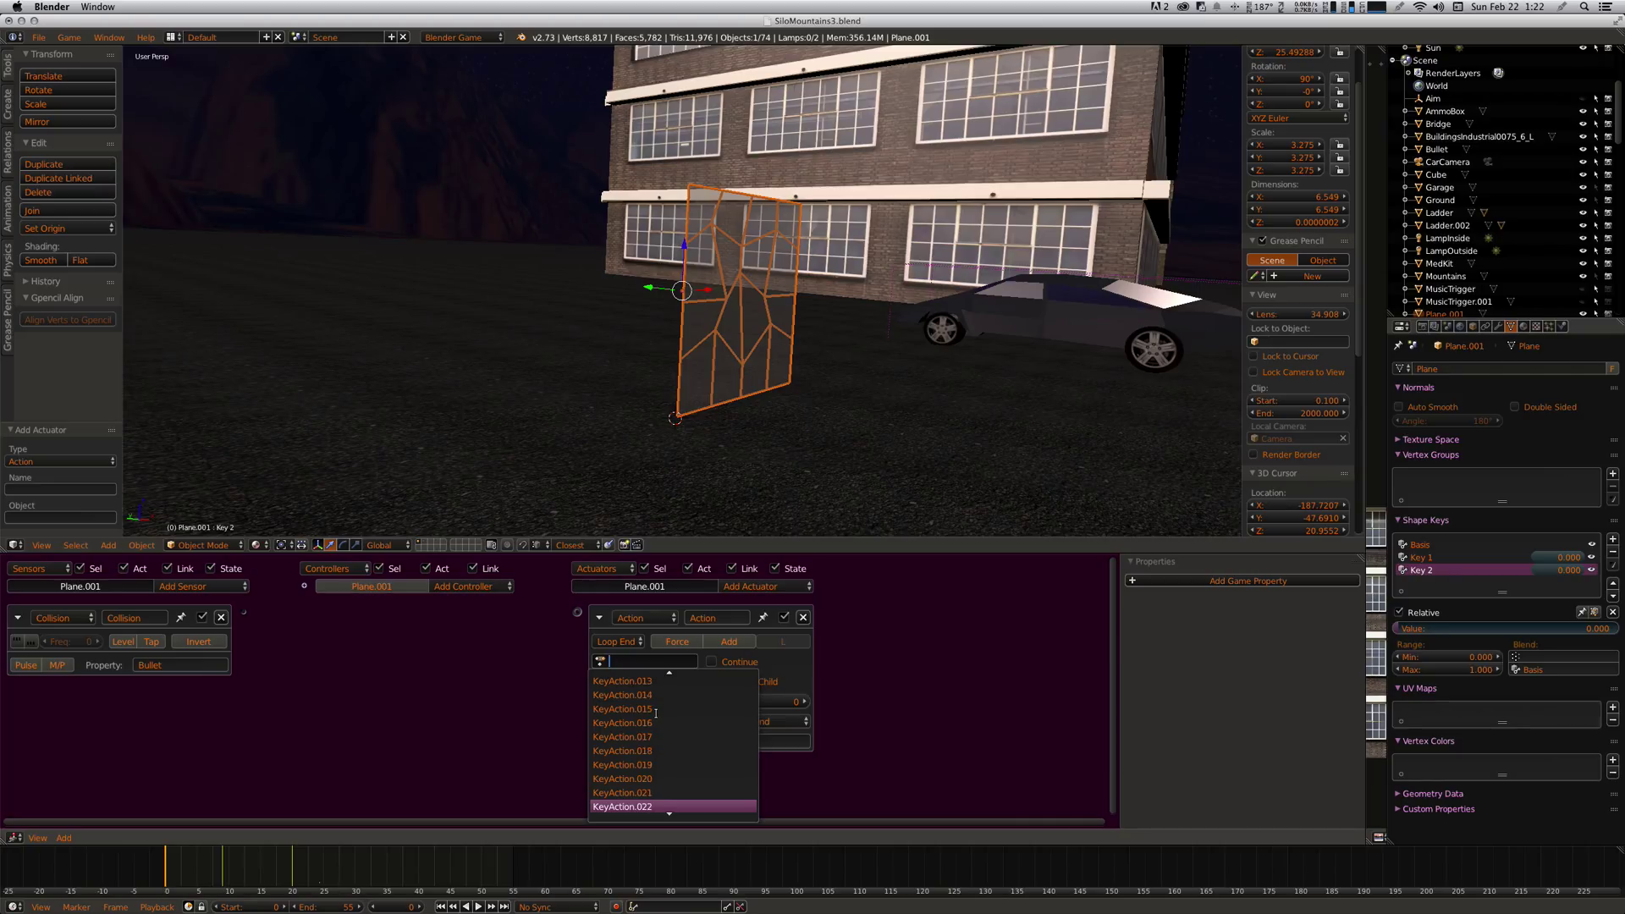
key("Down")
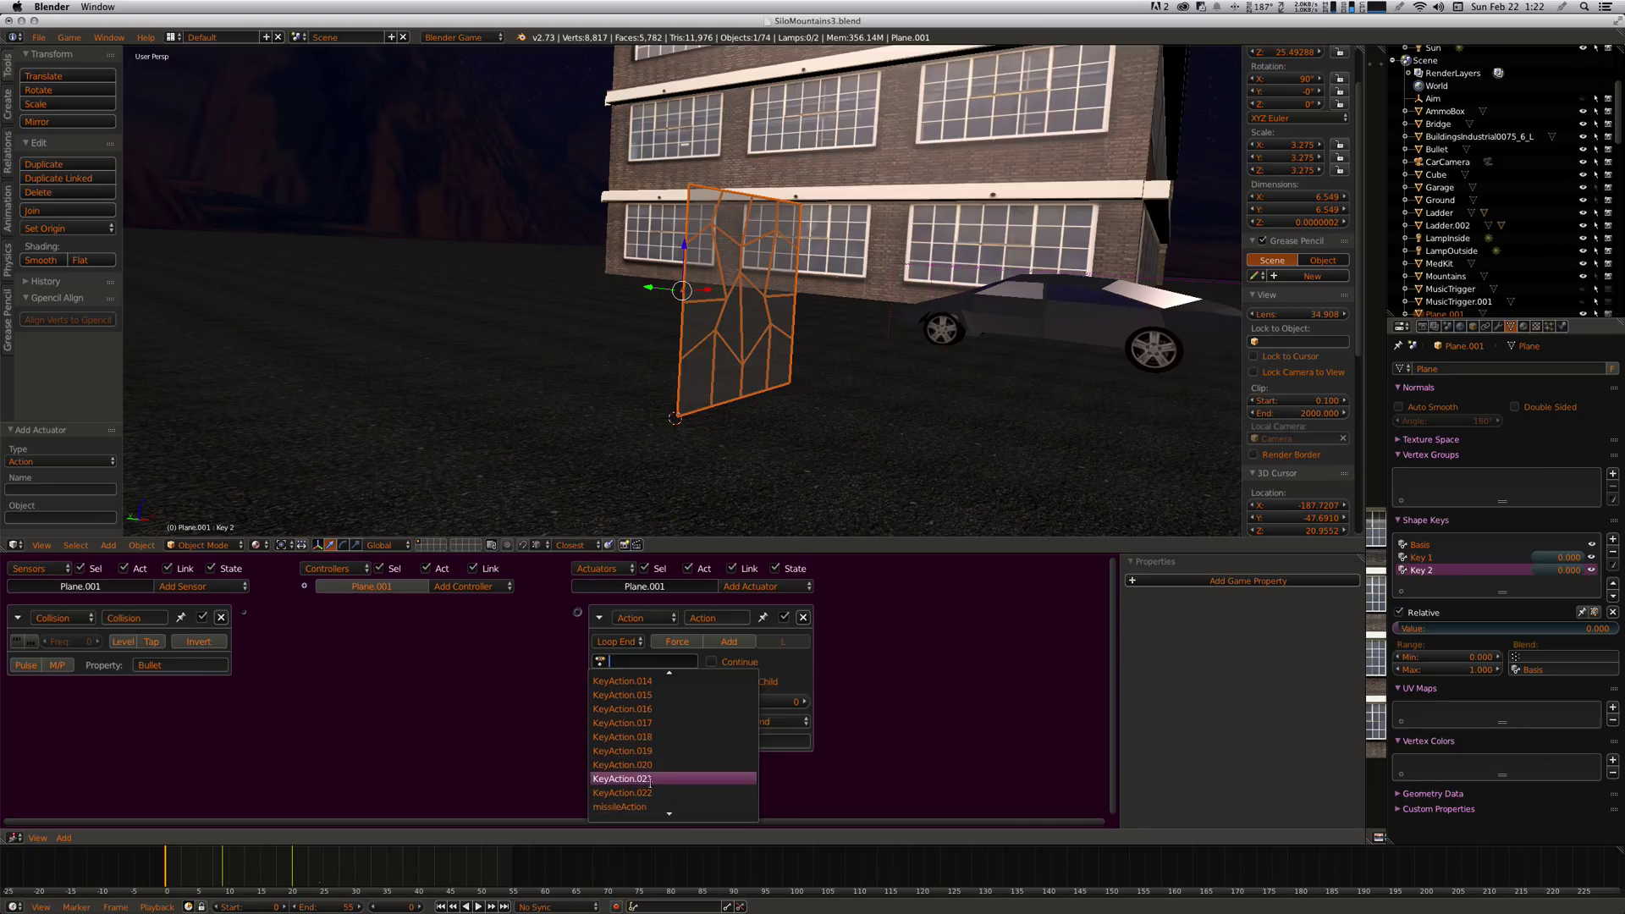
left_click(648, 794)
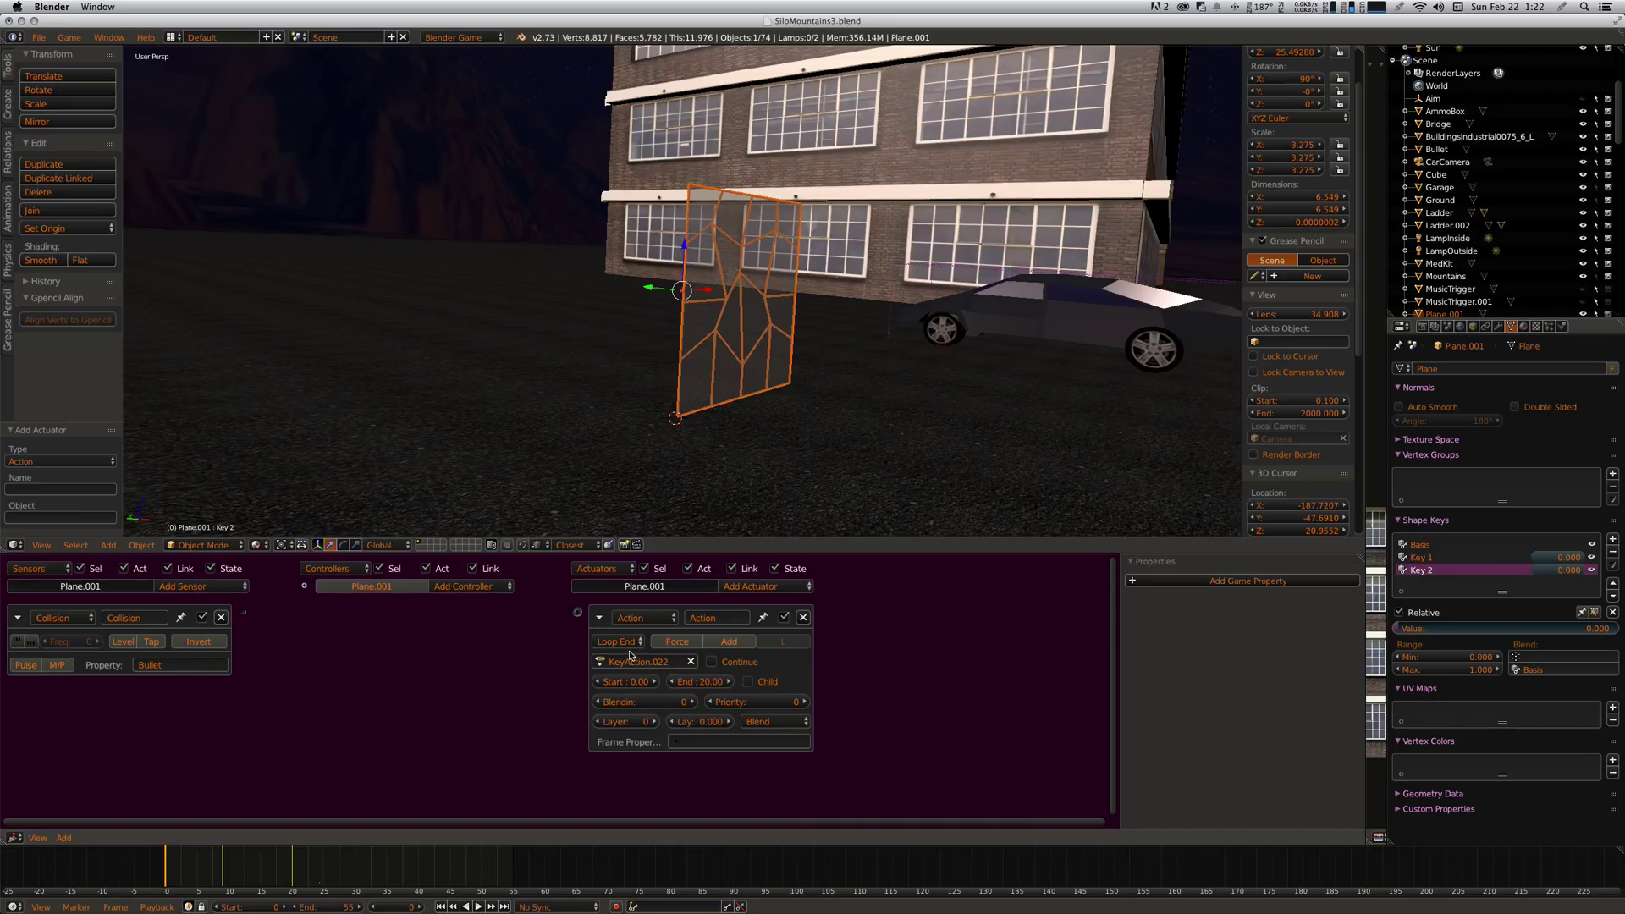
left_click_drag(244, 616, 583, 616)
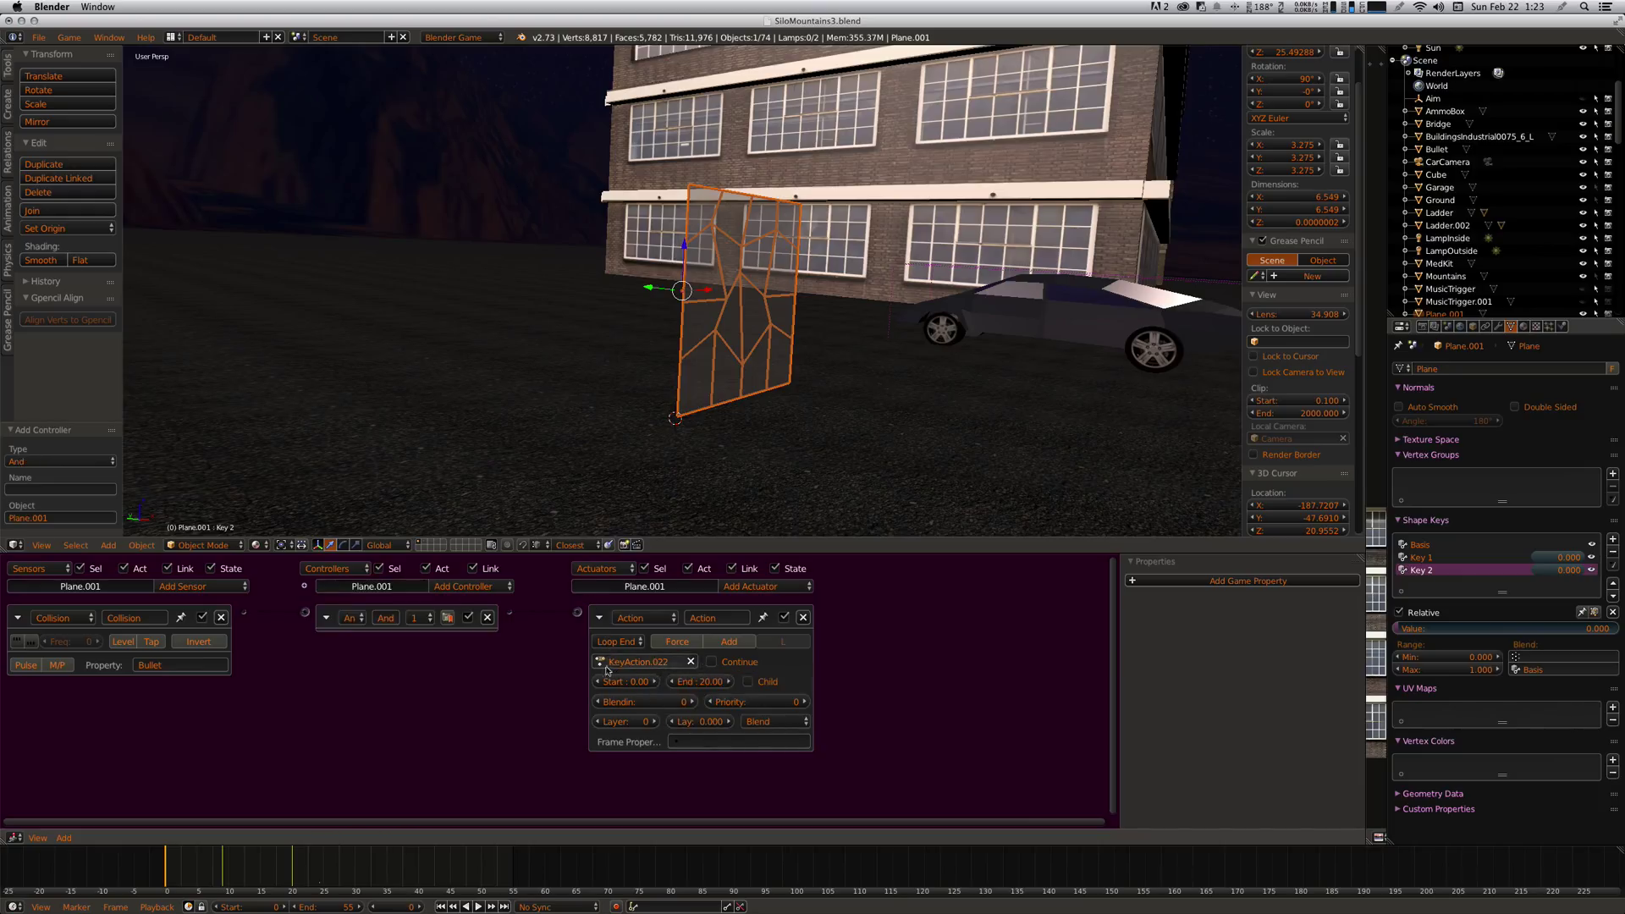
- Switch to the camera view, run the game to test shattering the window with a shot, and stop it
middle_click_drag(762, 508, 822, 490)
key("KP_0")
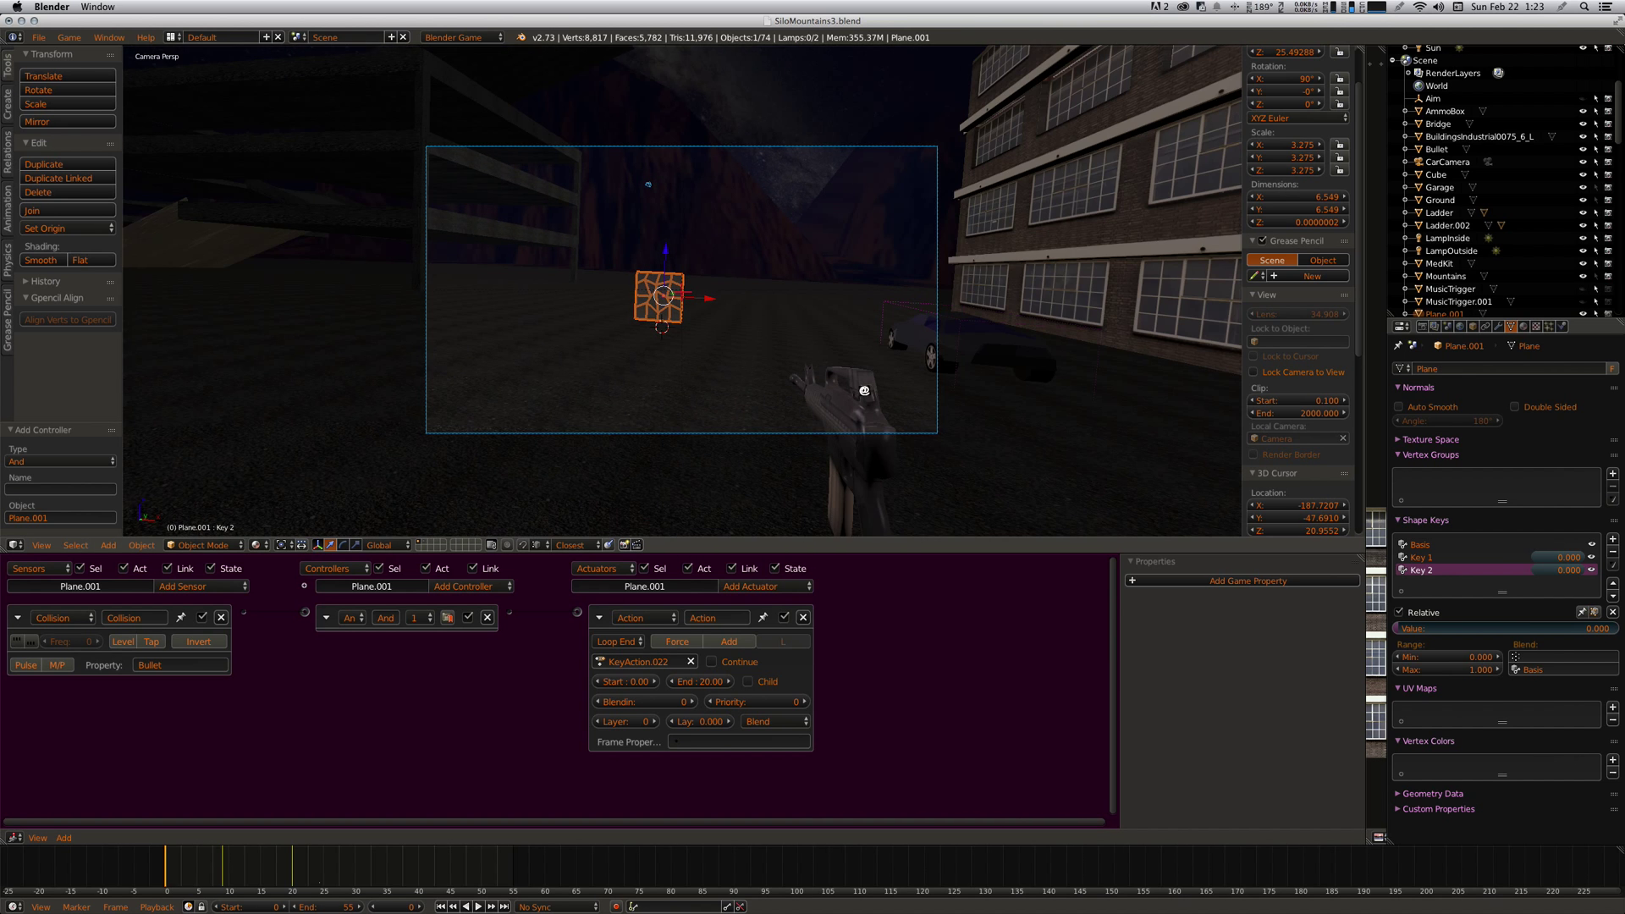
key("p")
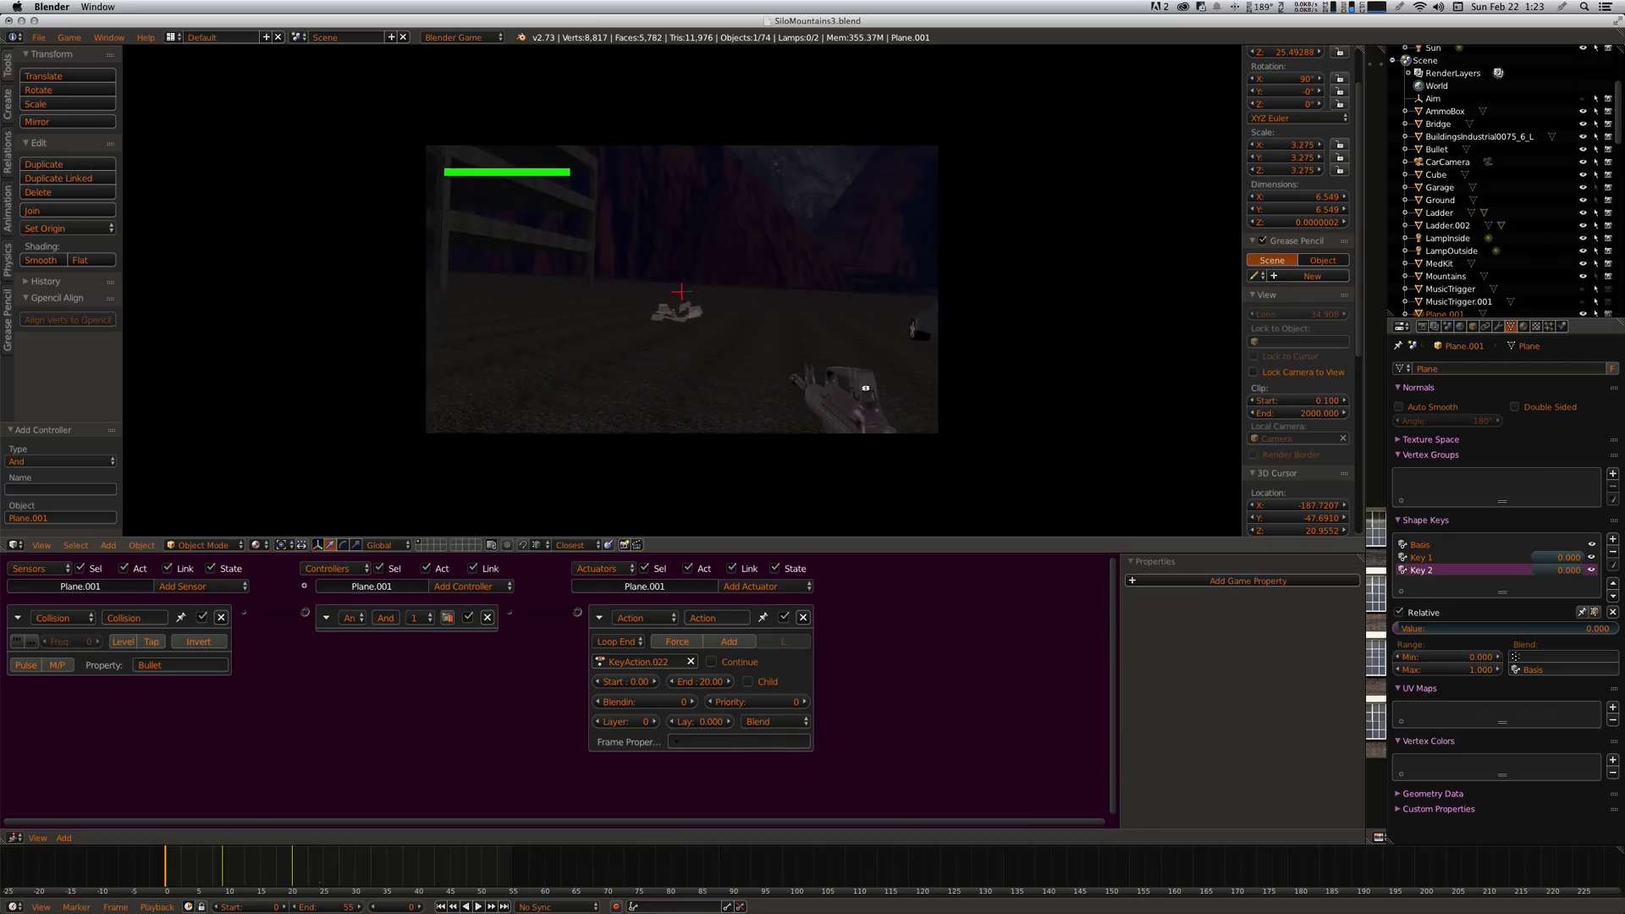
key("Escape")
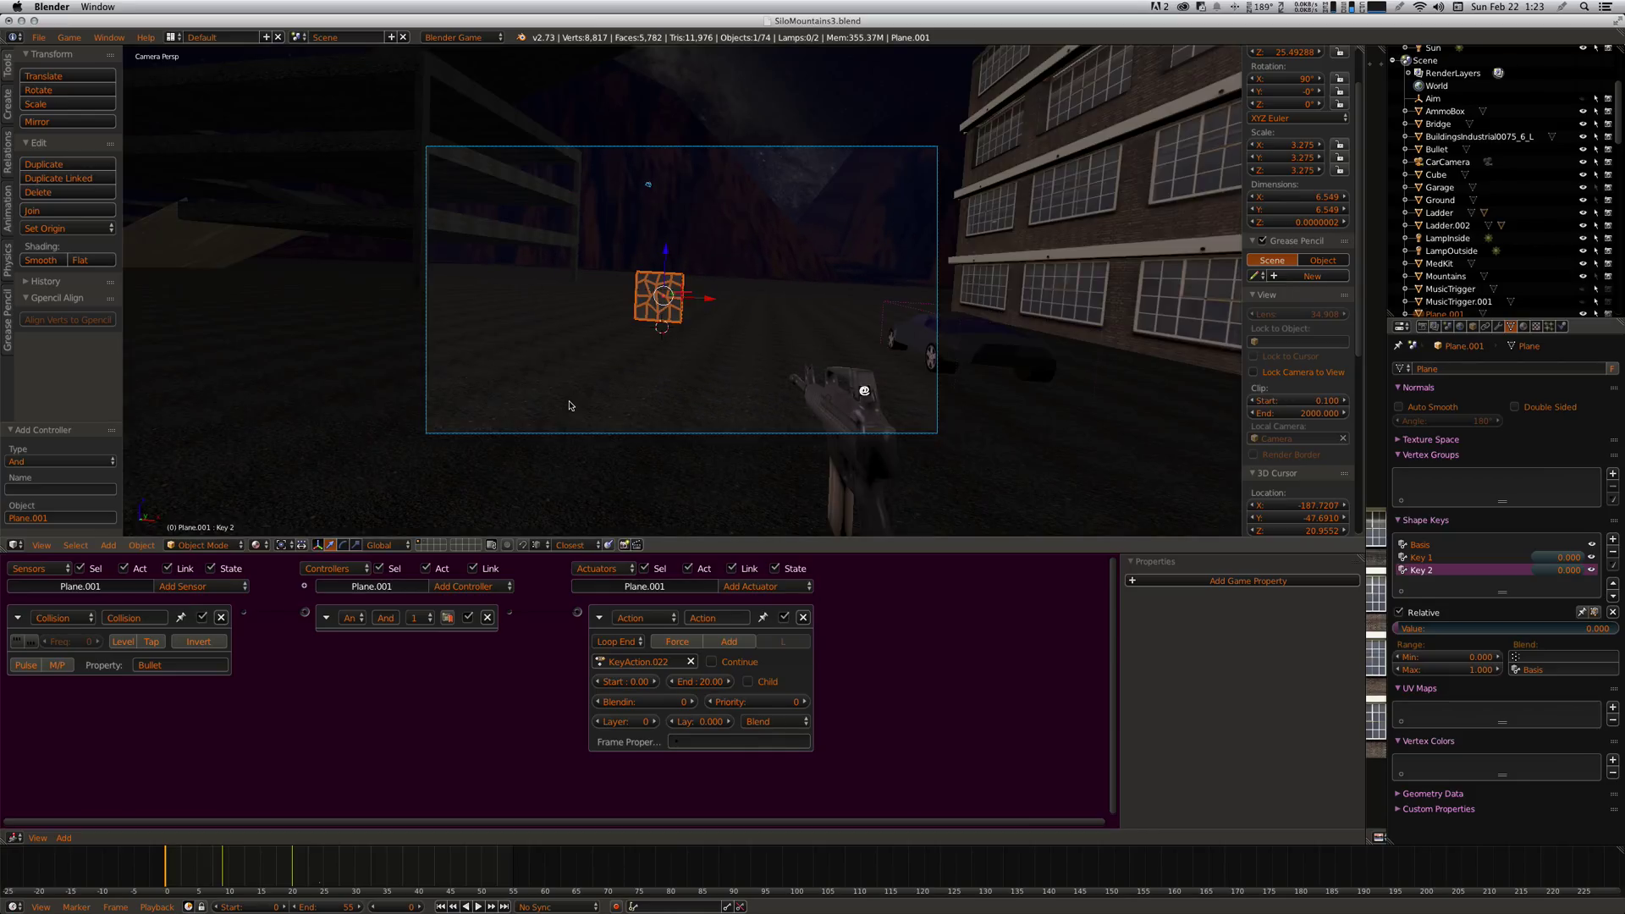
- Add a Sound actuator playing impact_glass_window_smash_001.mp3 in Loop End mode with 3D Sound enabled
left_click(600, 619)
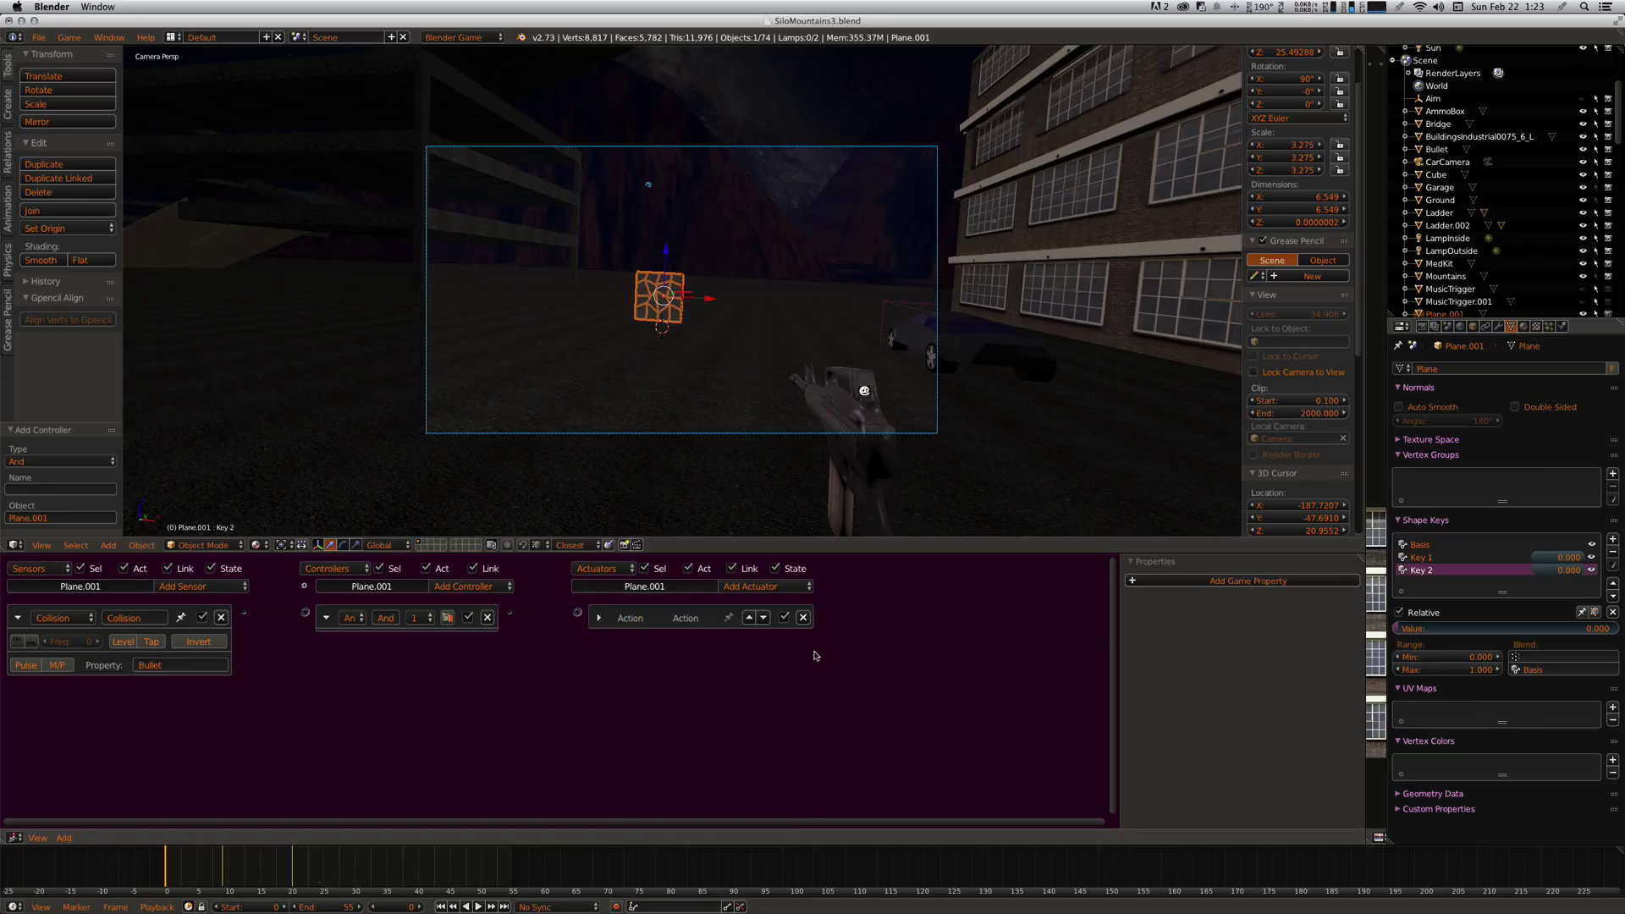
left_click(779, 588)
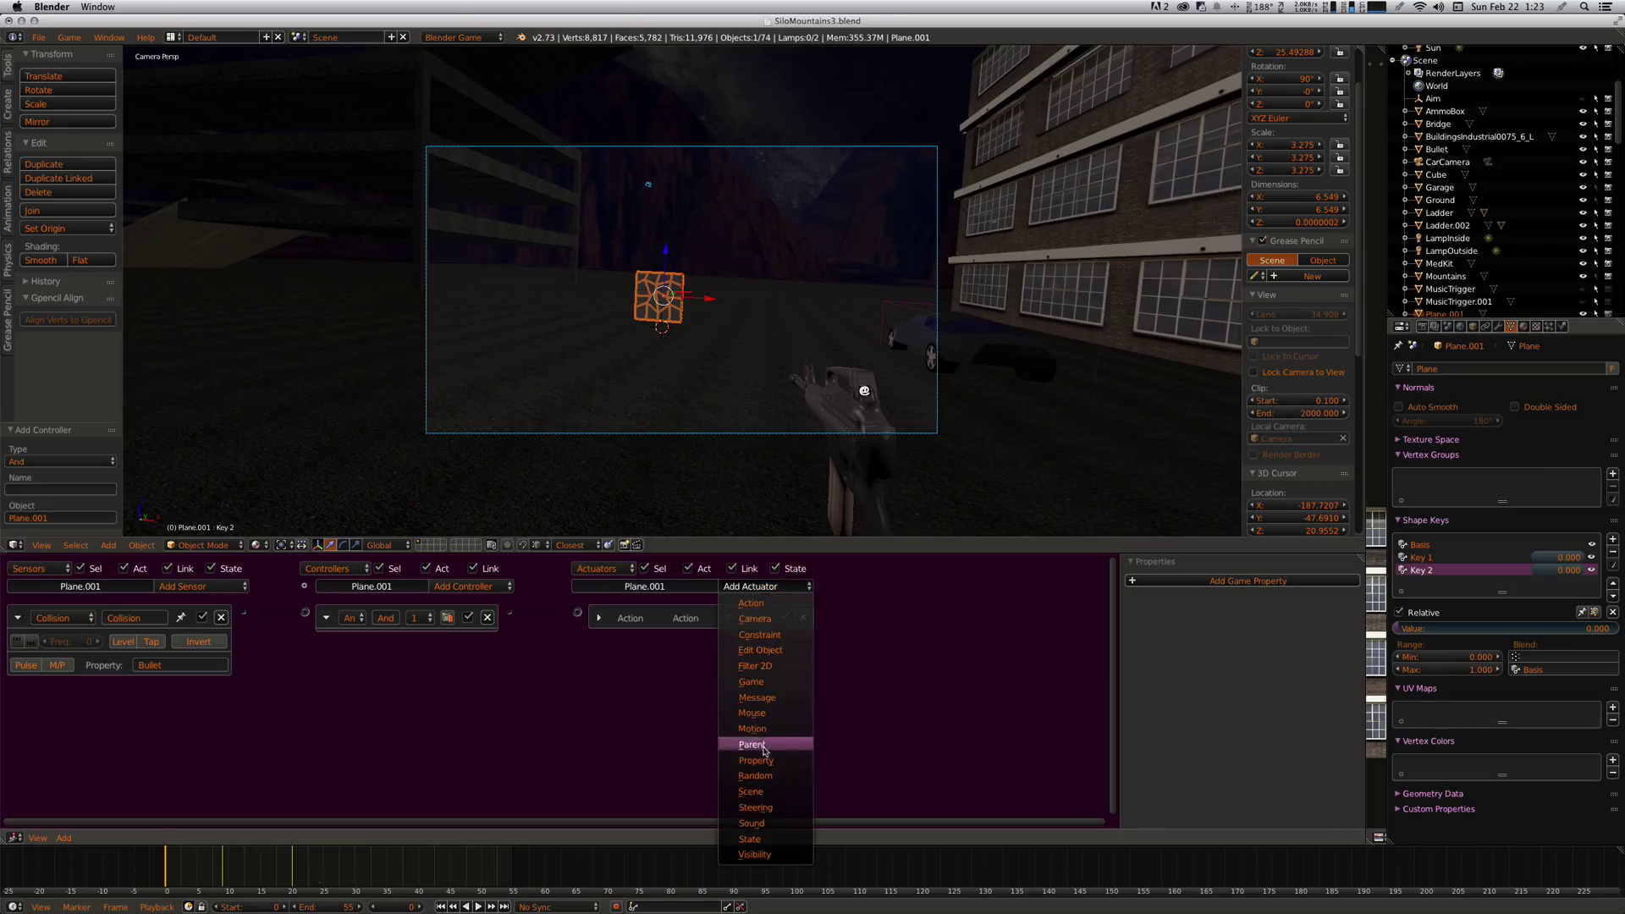
left_click(751, 824)
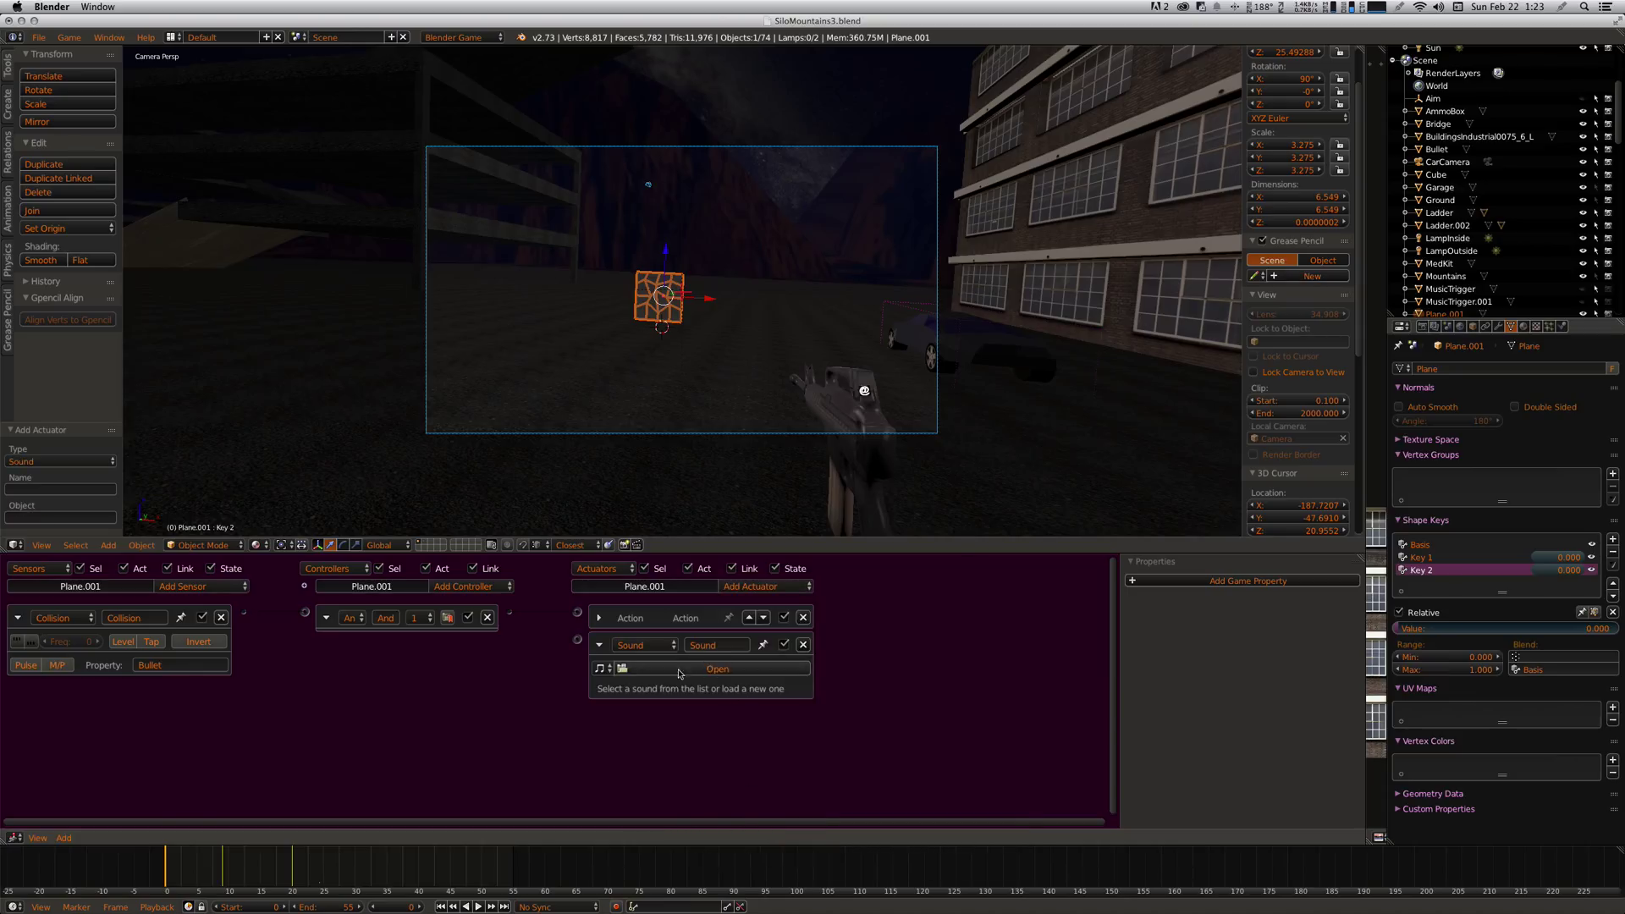
left_click(603, 668)
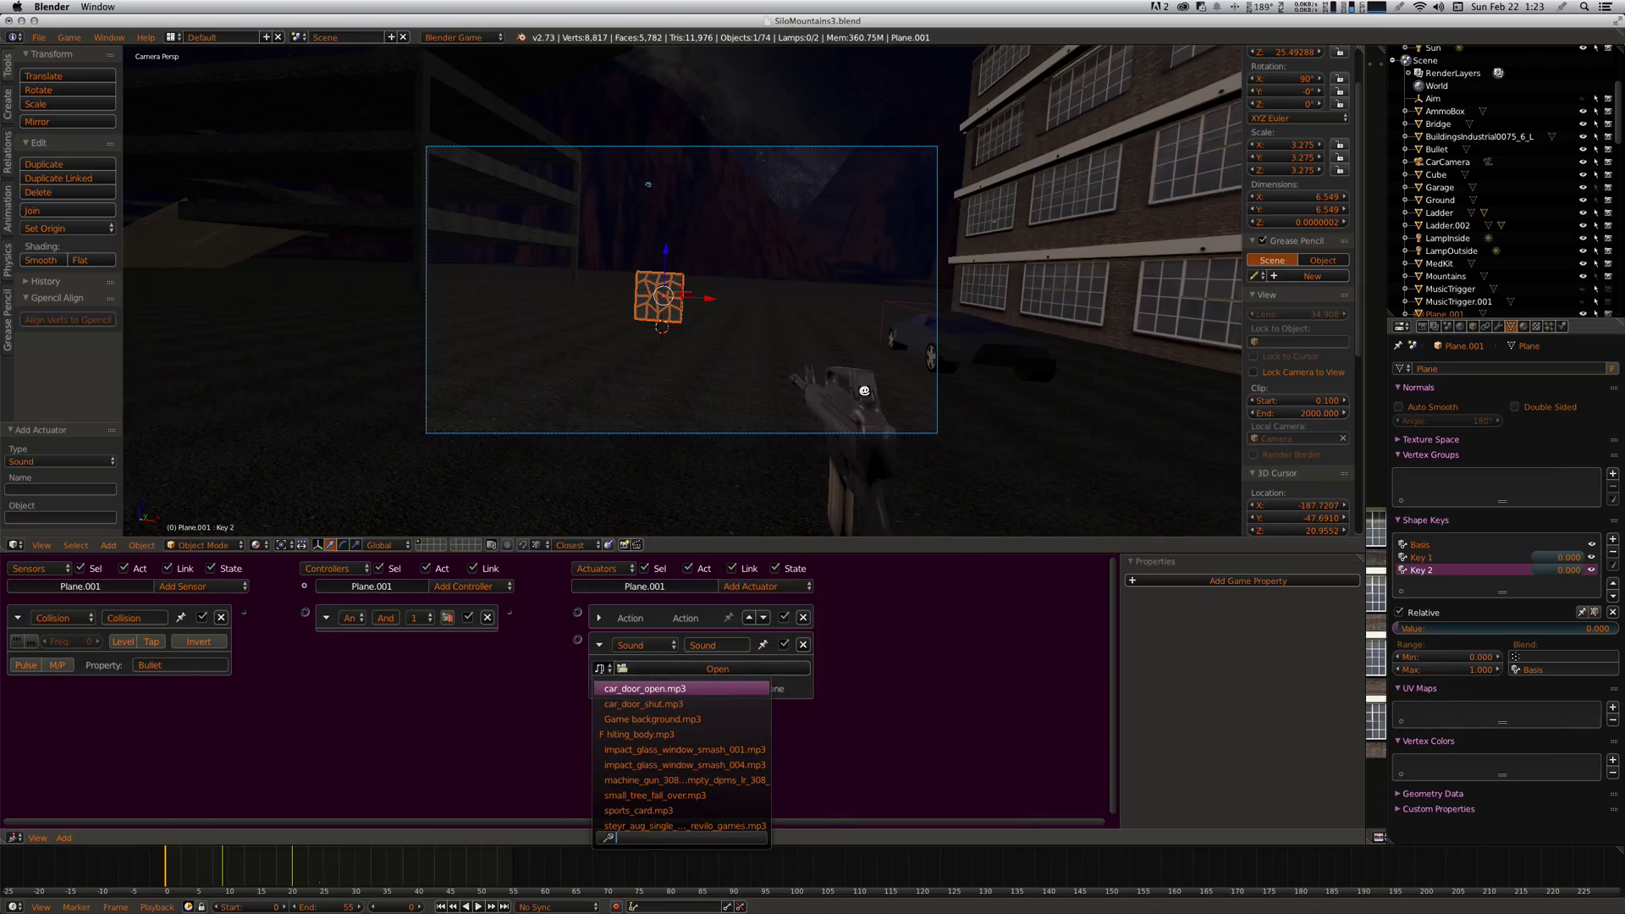
left_click(661, 750)
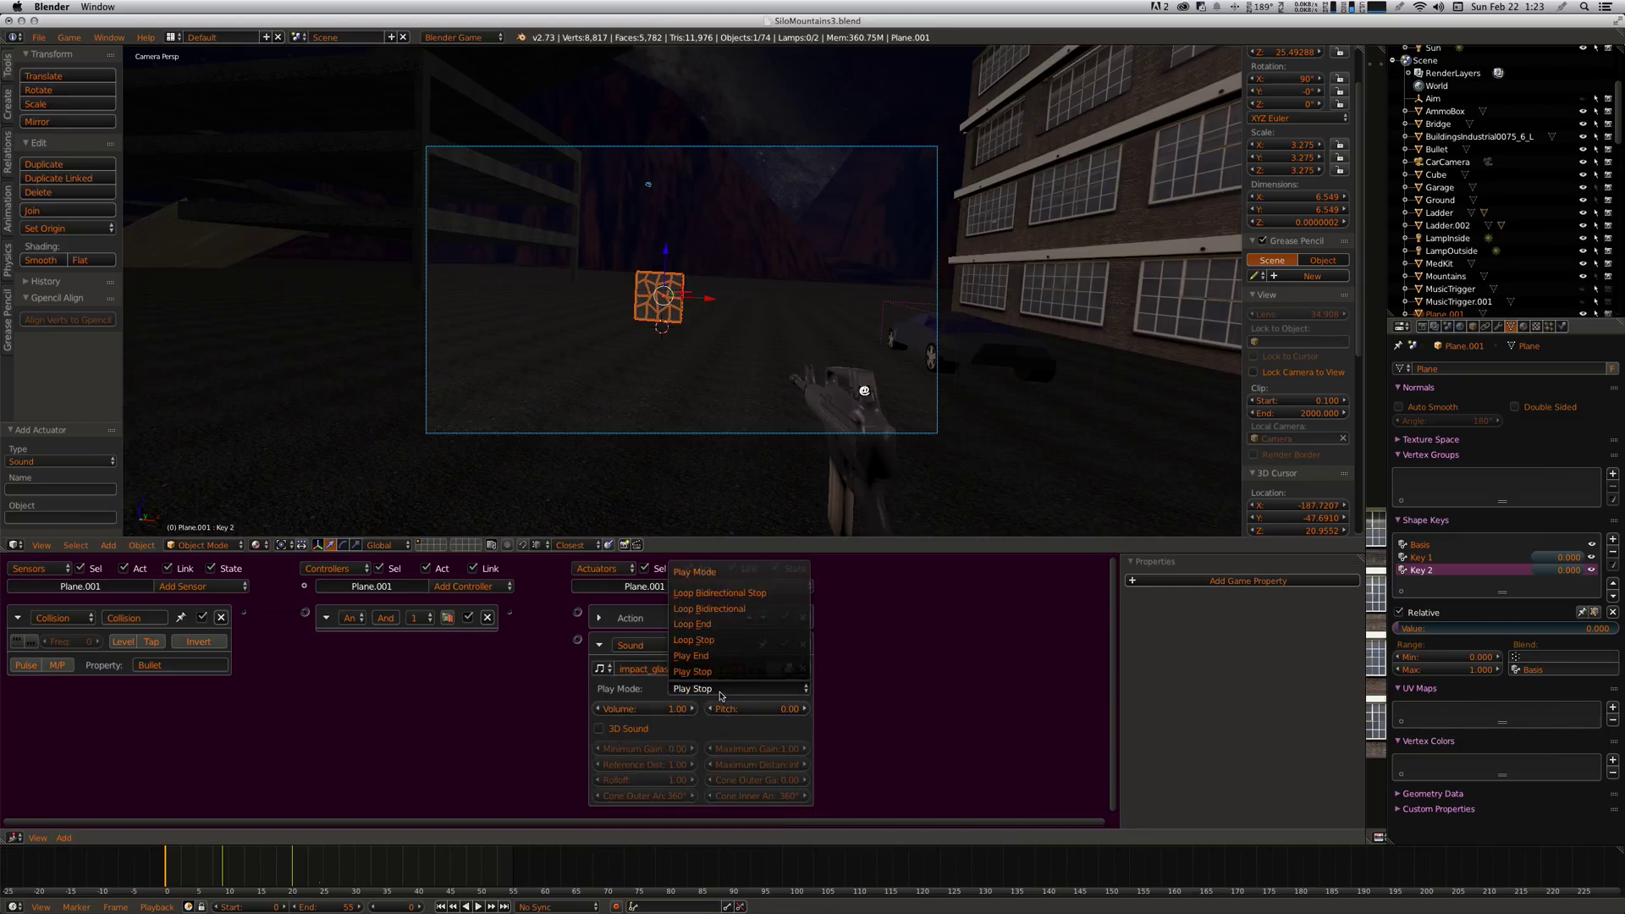
left_click(709, 625)
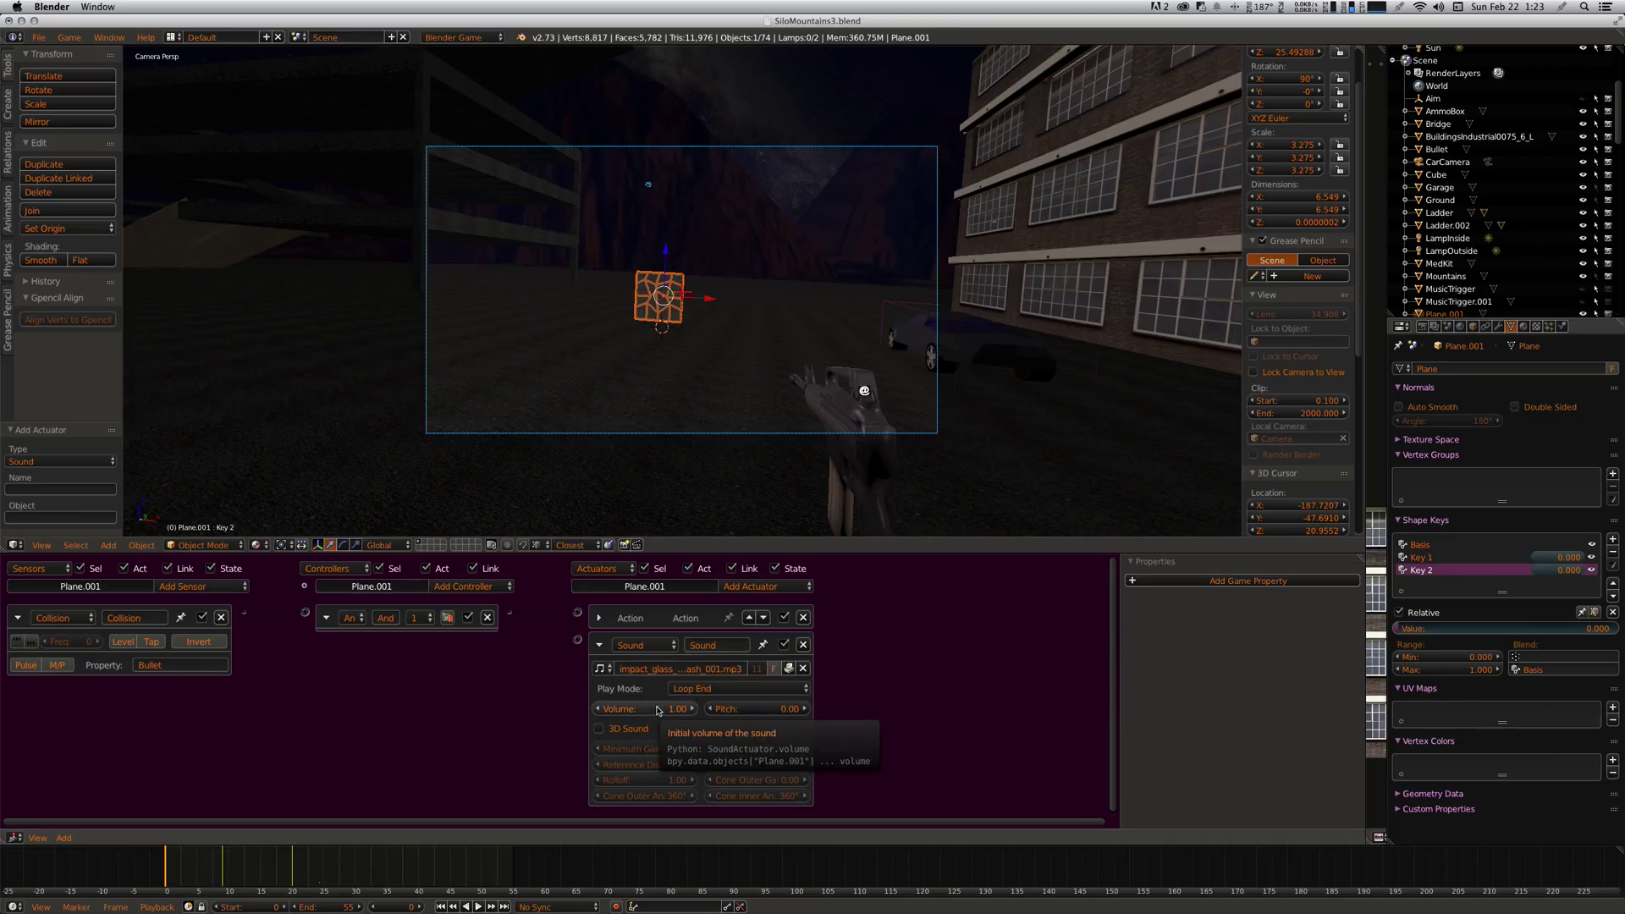
left_click(601, 730)
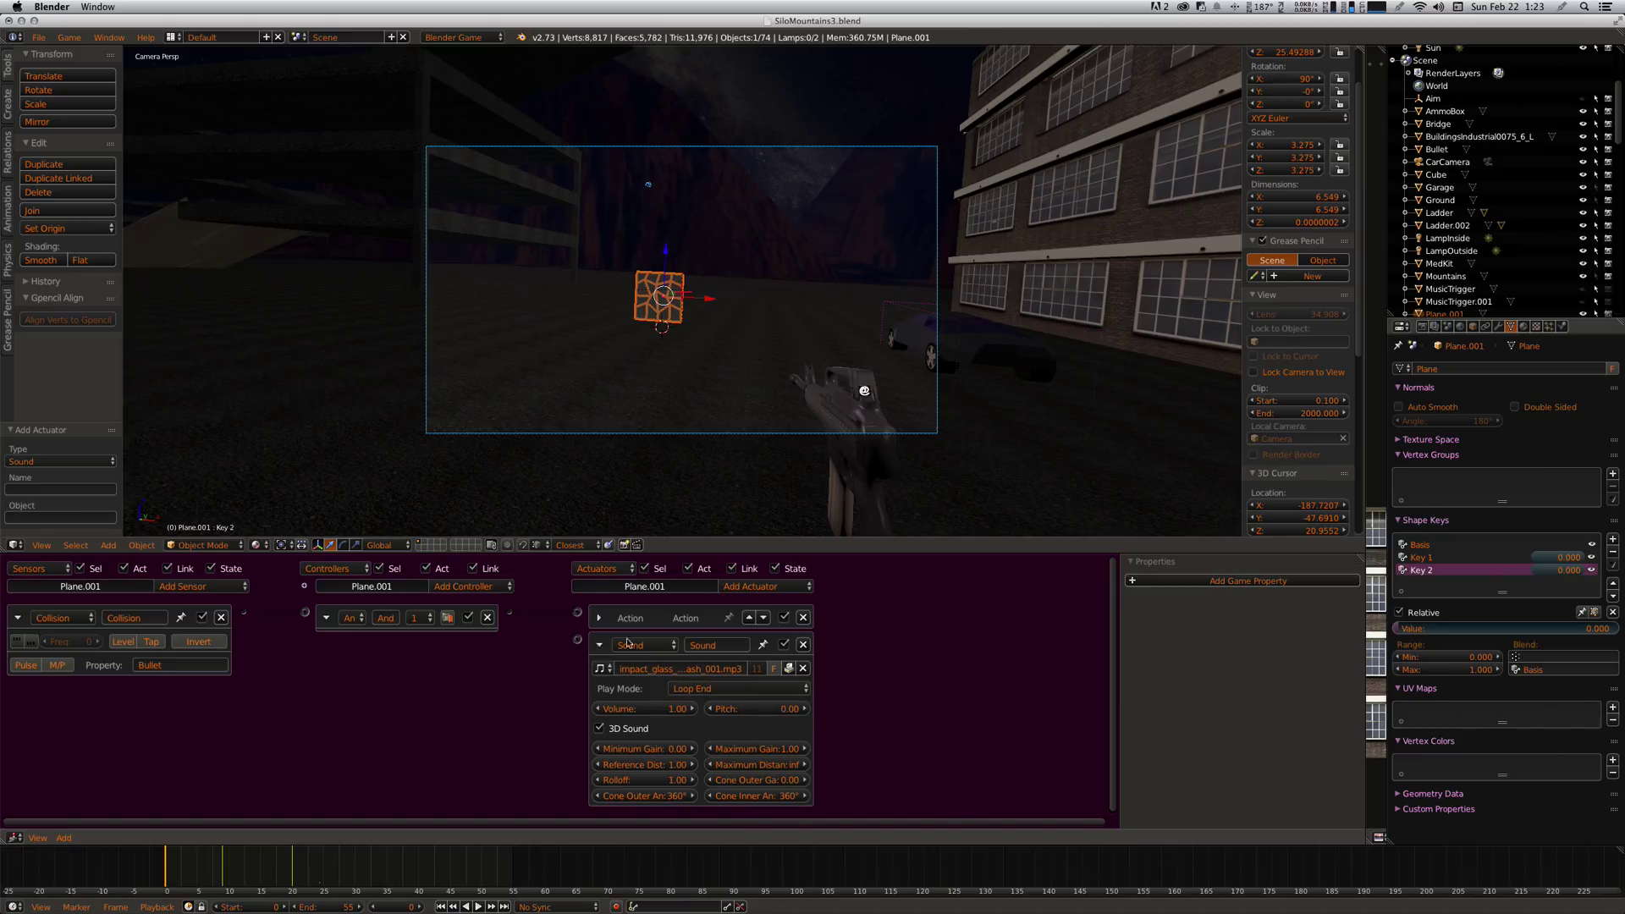
- Test the window in the game, and link the And controller to the Sound actuator
key("p")
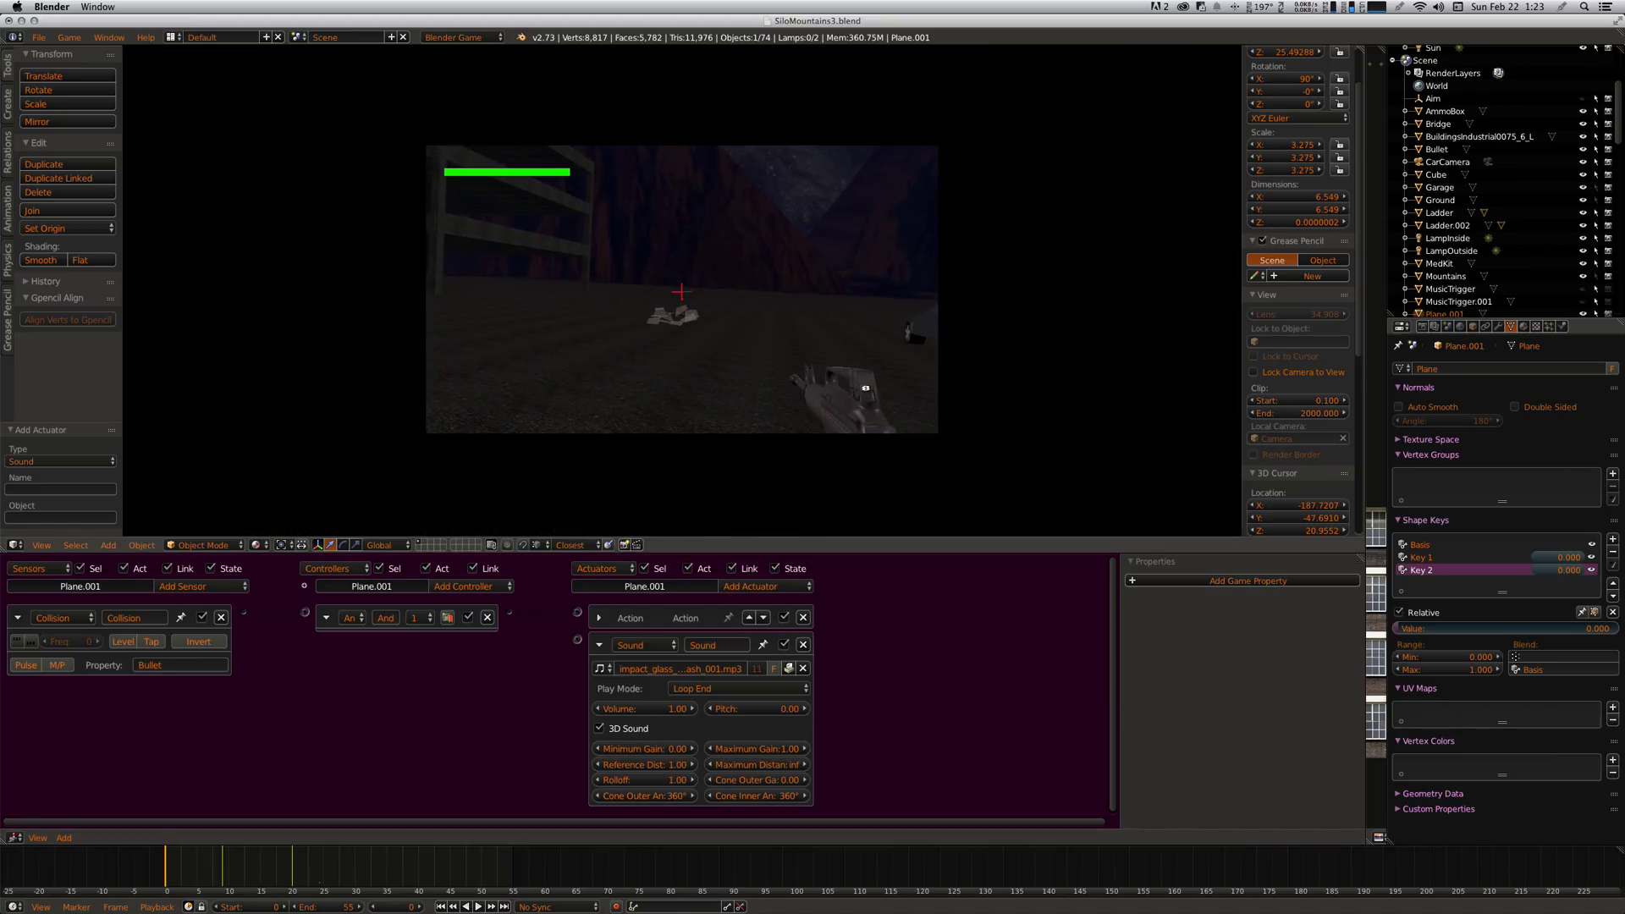
key("Escape")
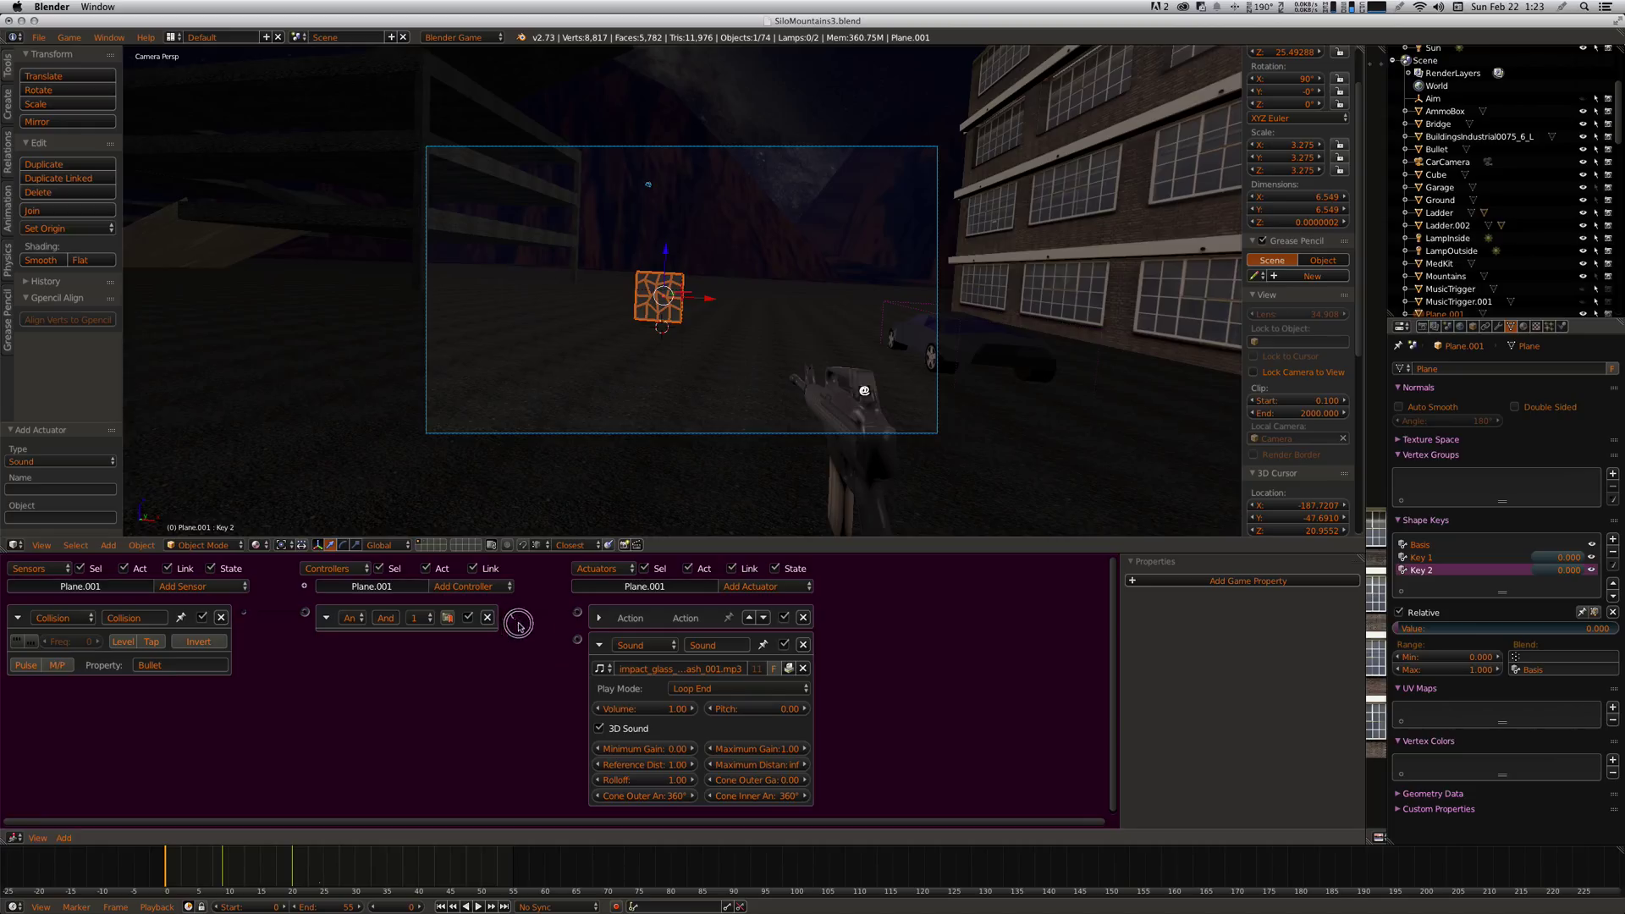
left_click_drag(519, 625, 578, 641)
- Test shattering the window in the running game, from a distance and again from close up, stopping the game after each run
key("p")
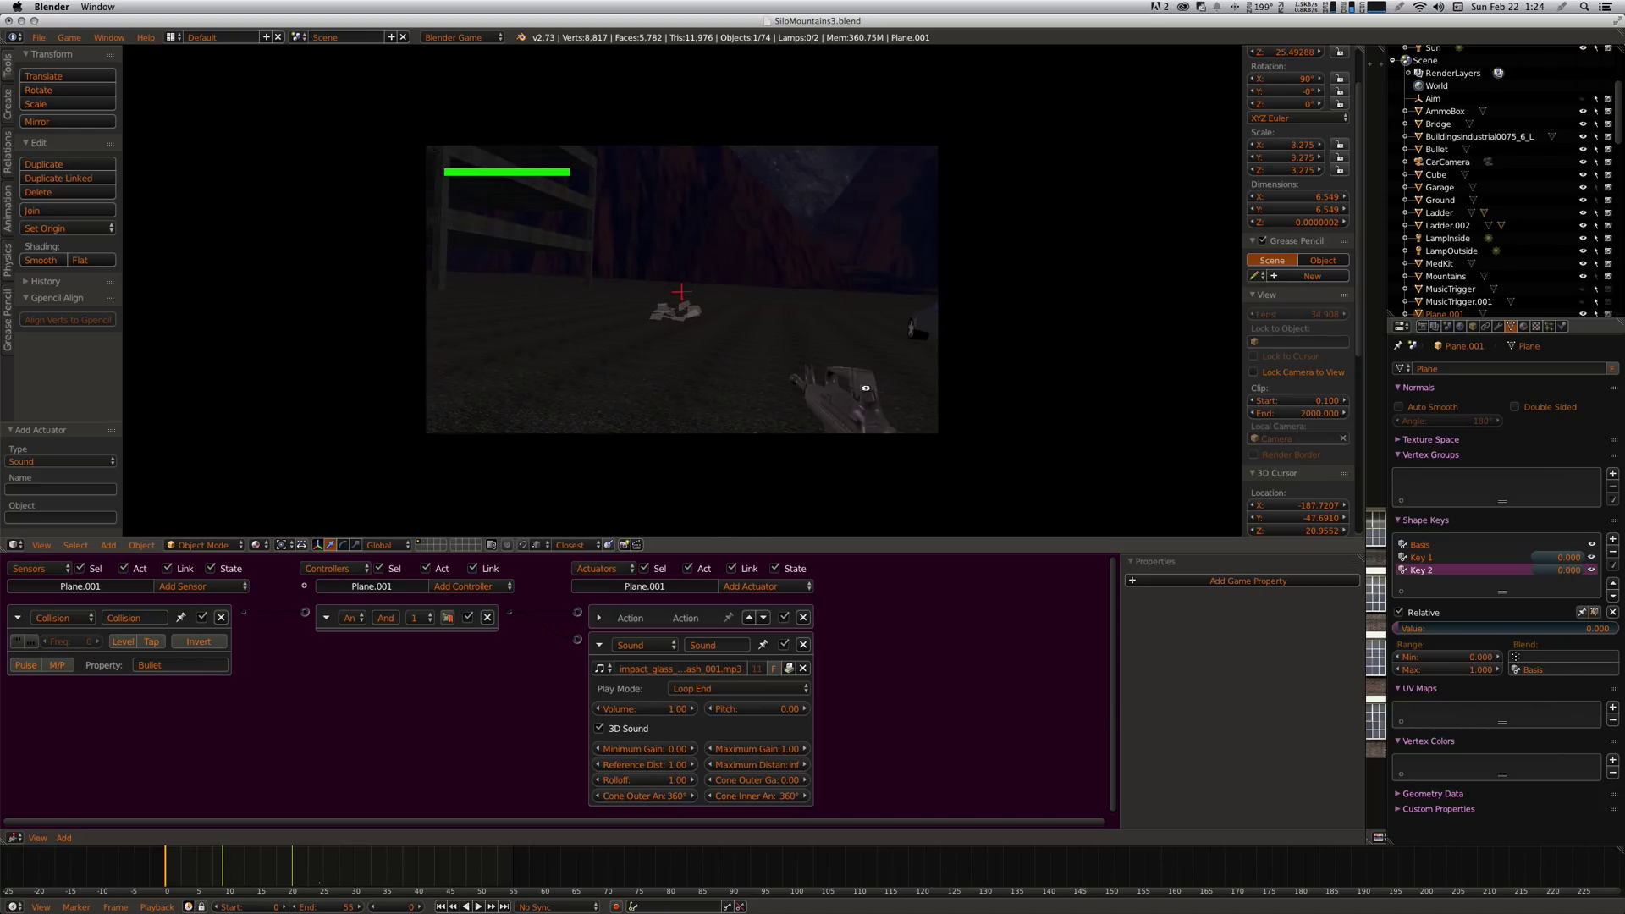
key("Escape")
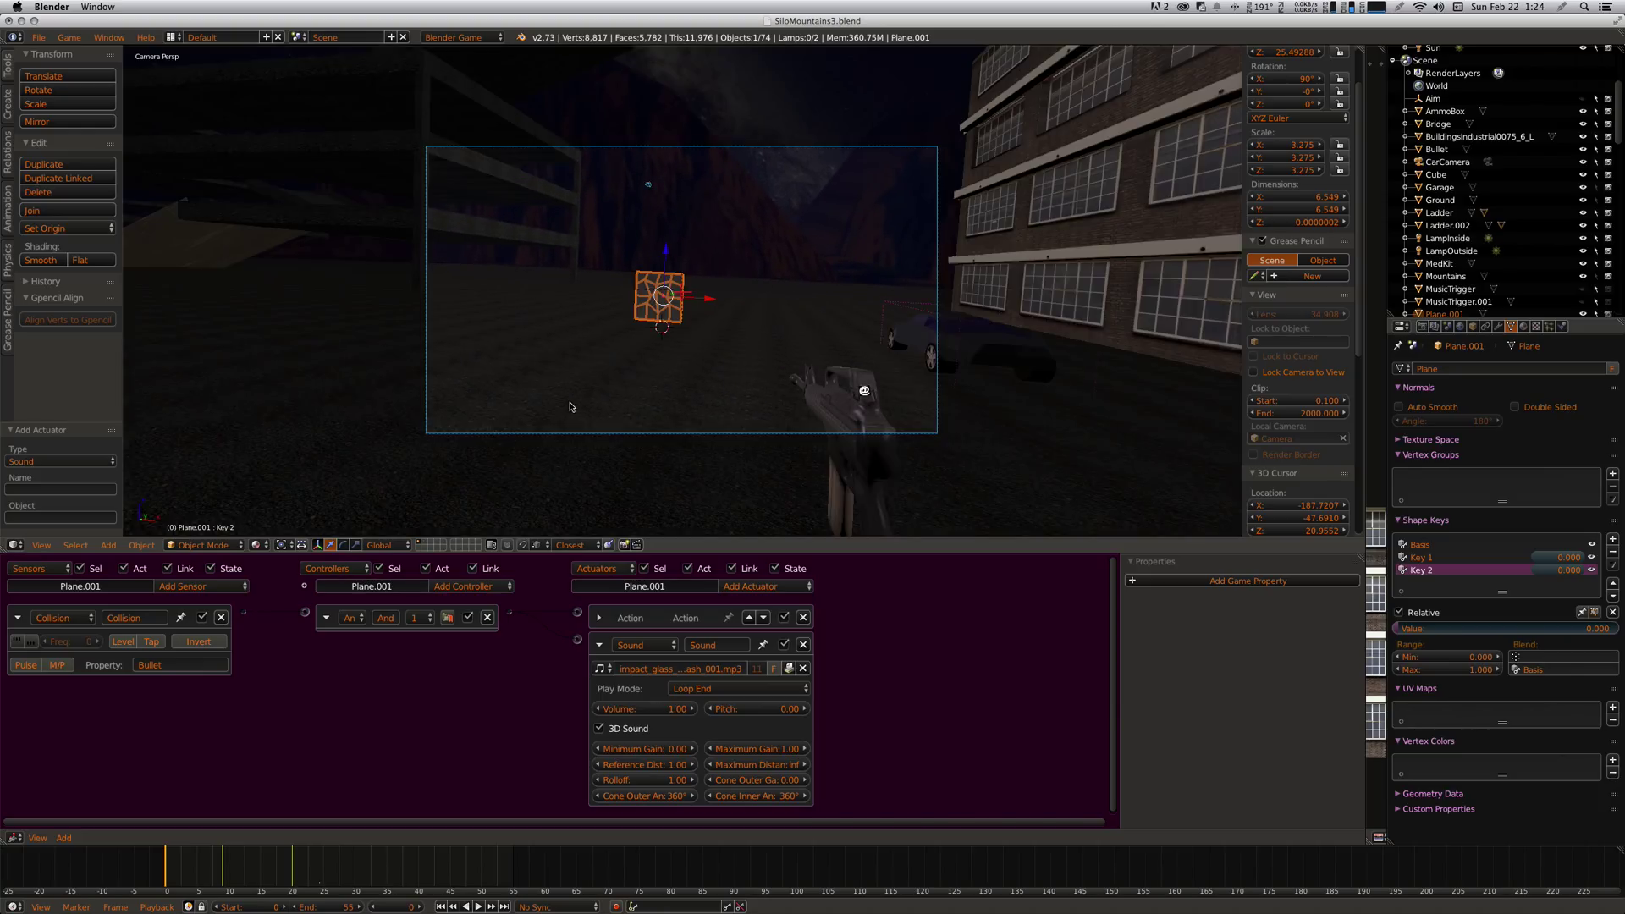
key("p")
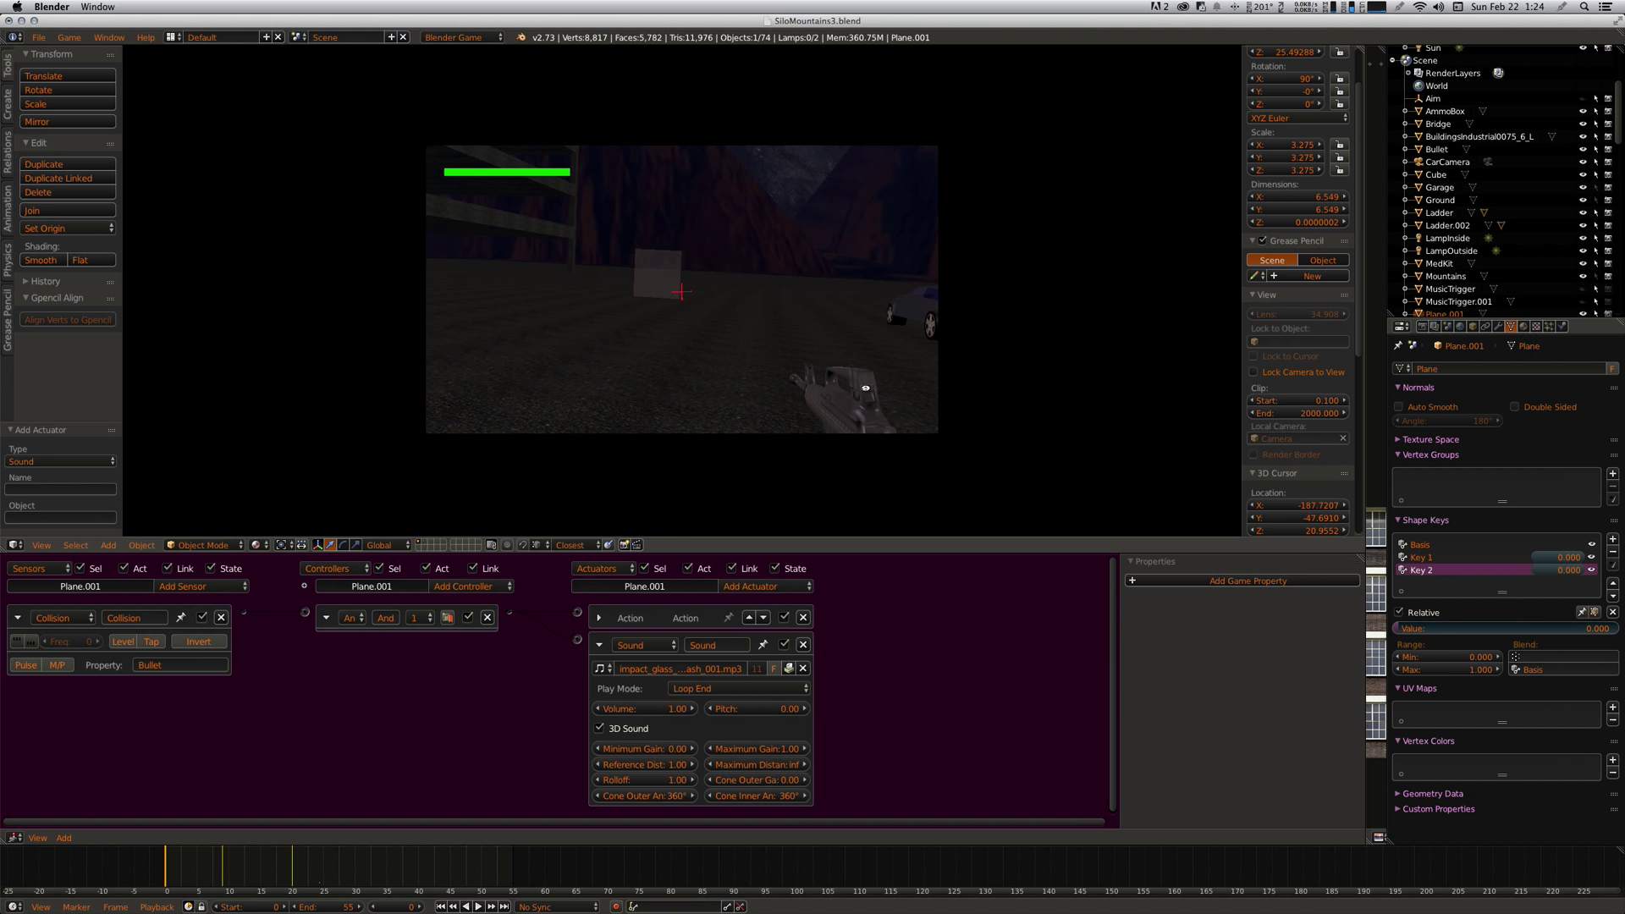
key("w")
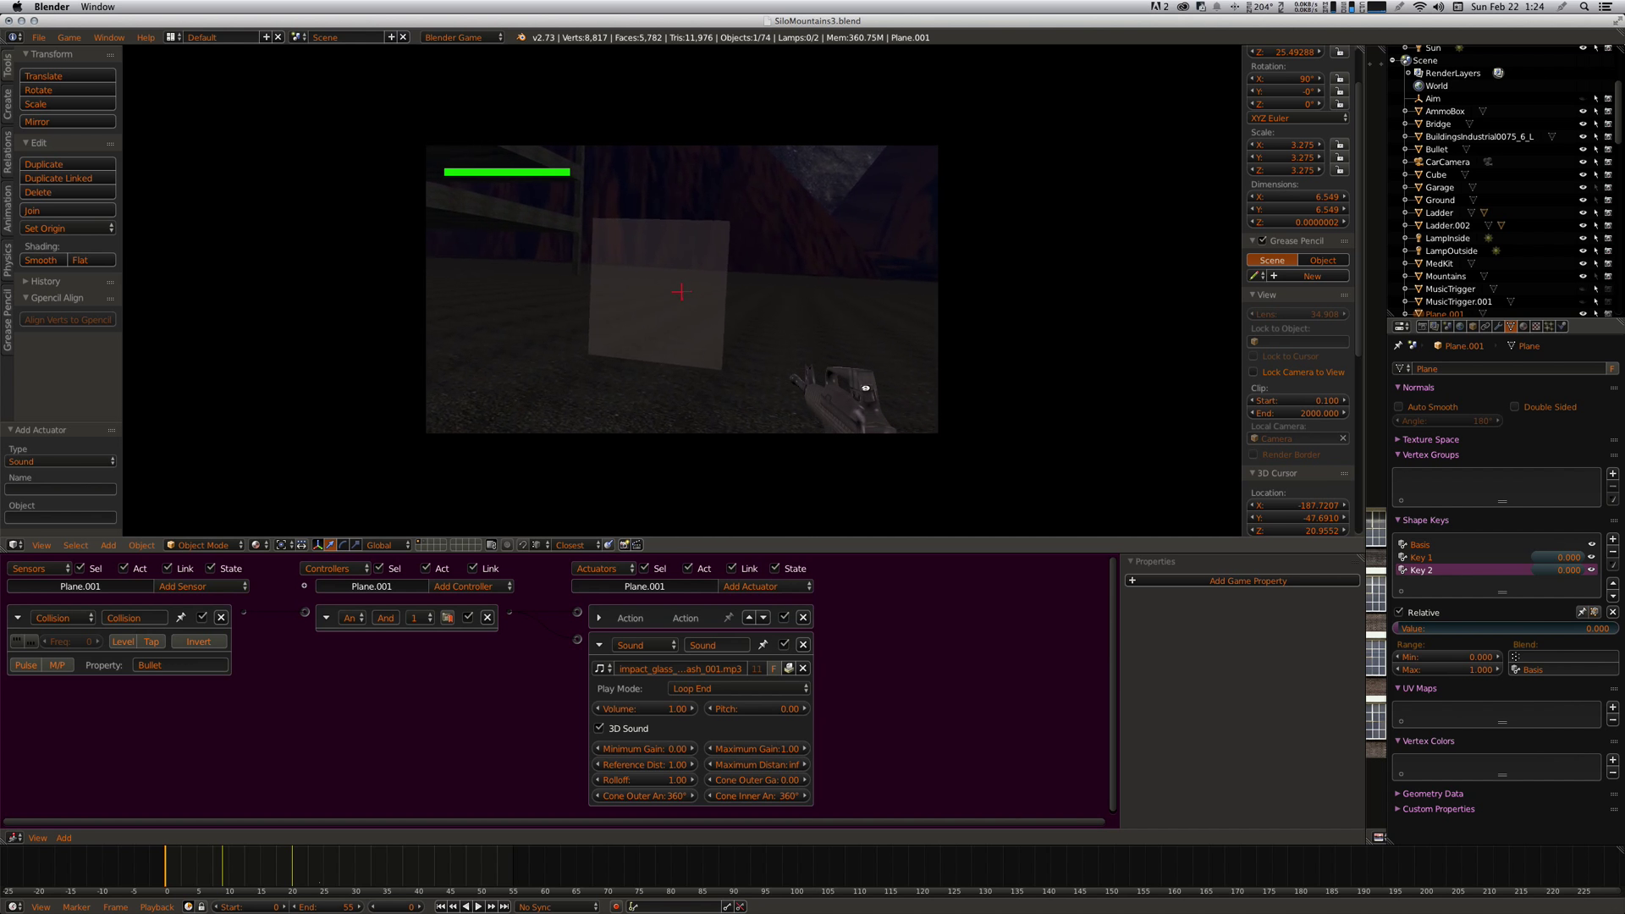
left_click(682, 292)
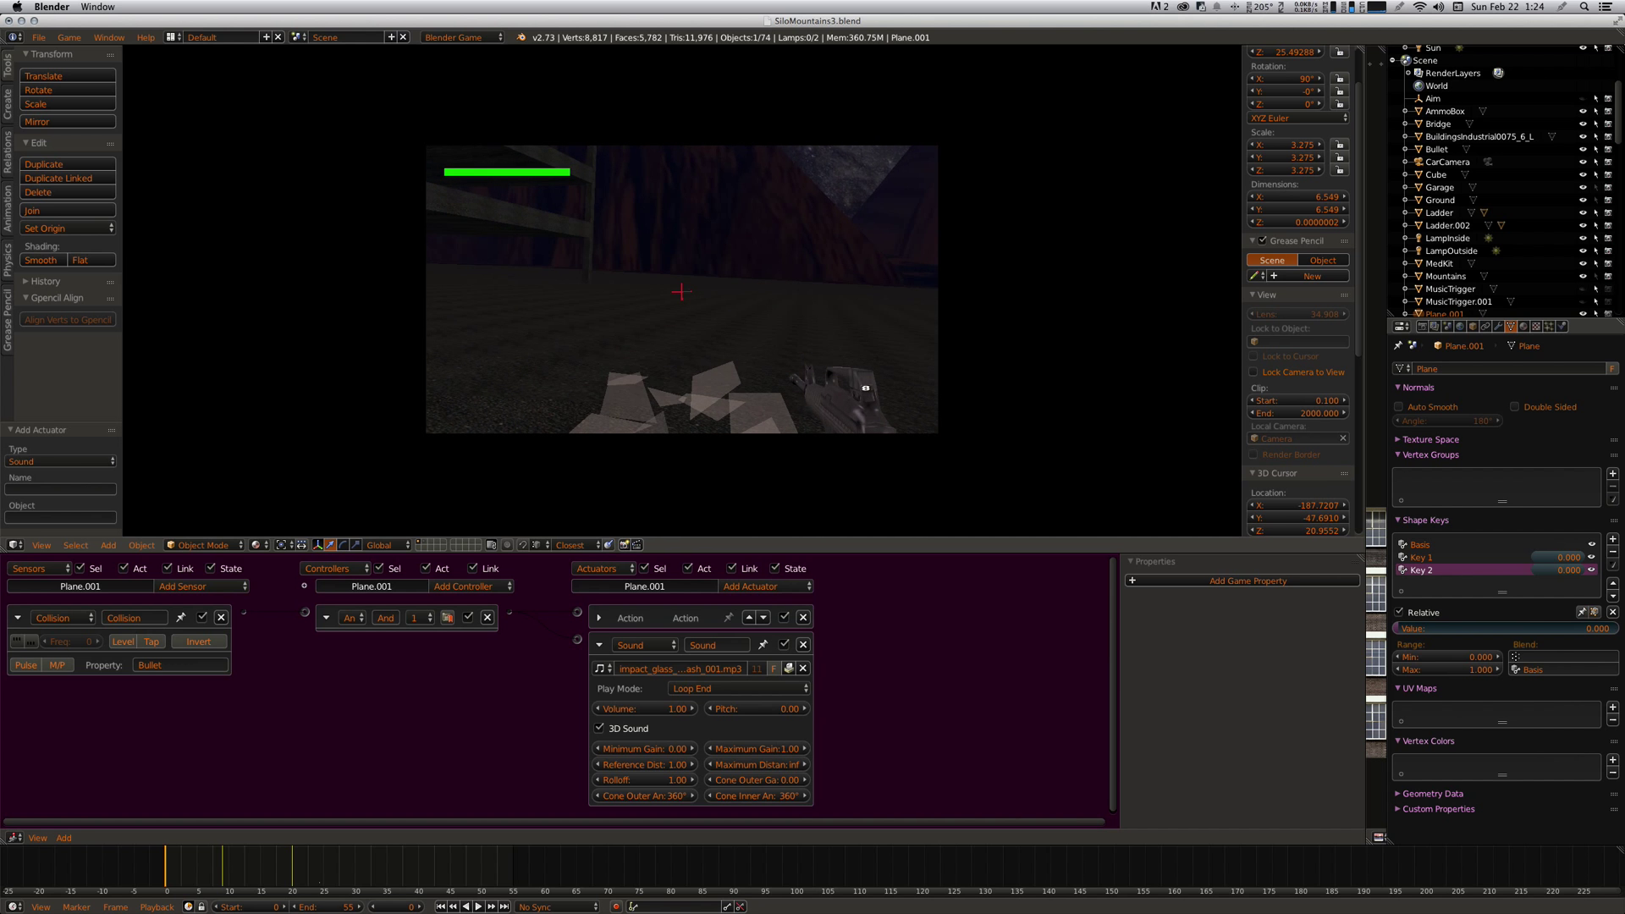
key("Escape")
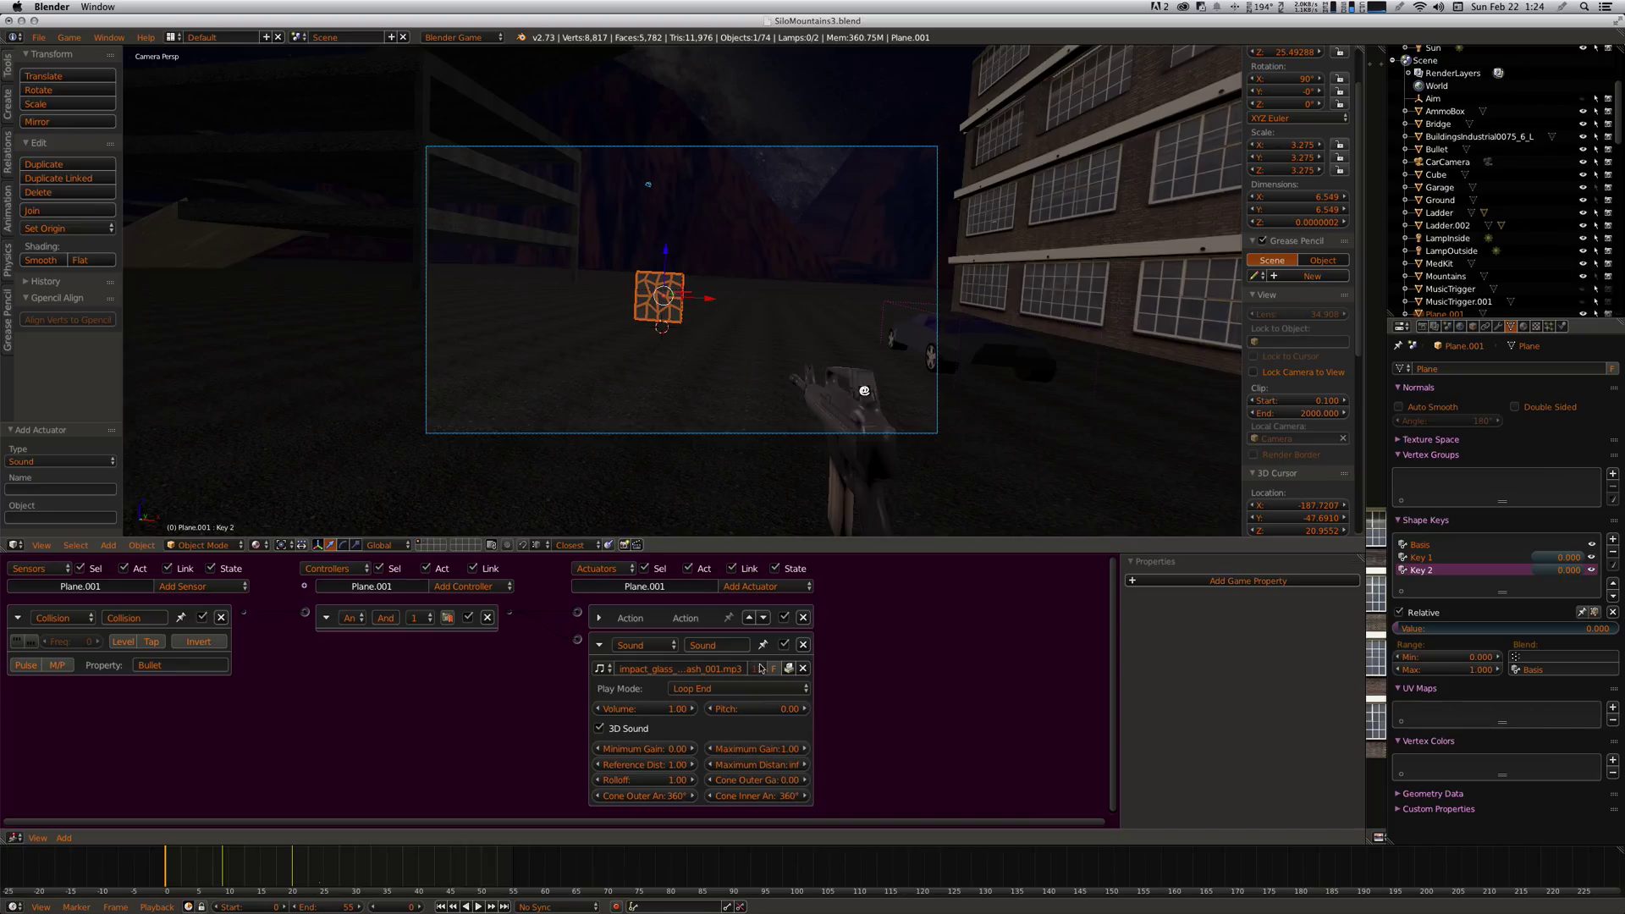
- Collapse the Sound actuator, run the game firing repeatedly at the already shattered window, and stop it
left_click(599, 646)
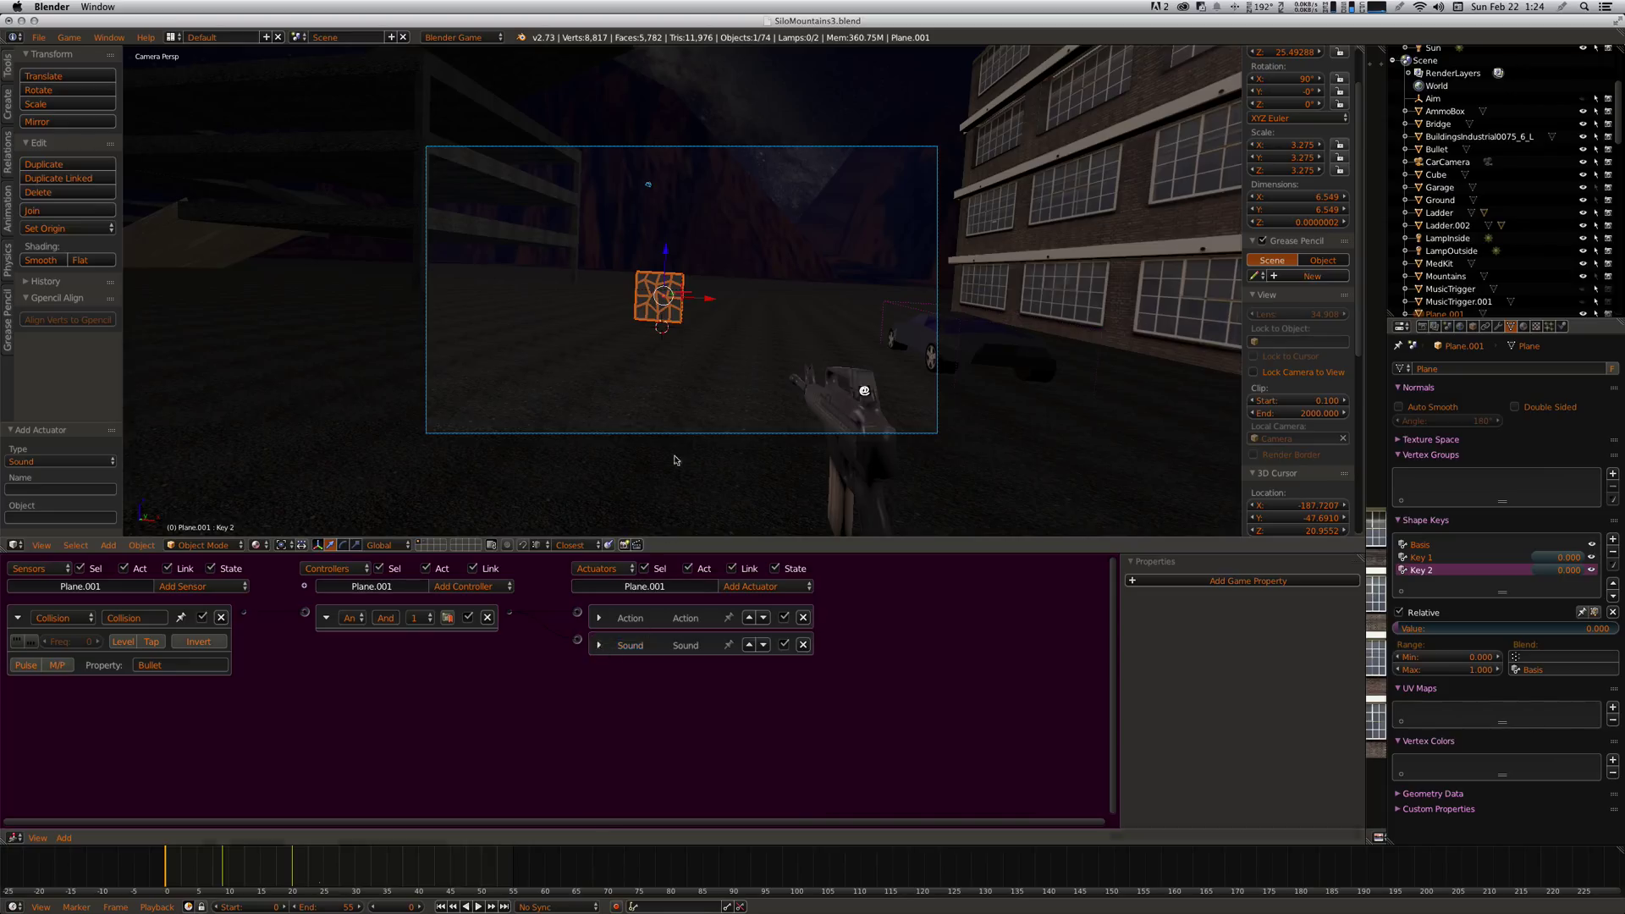
key("p")
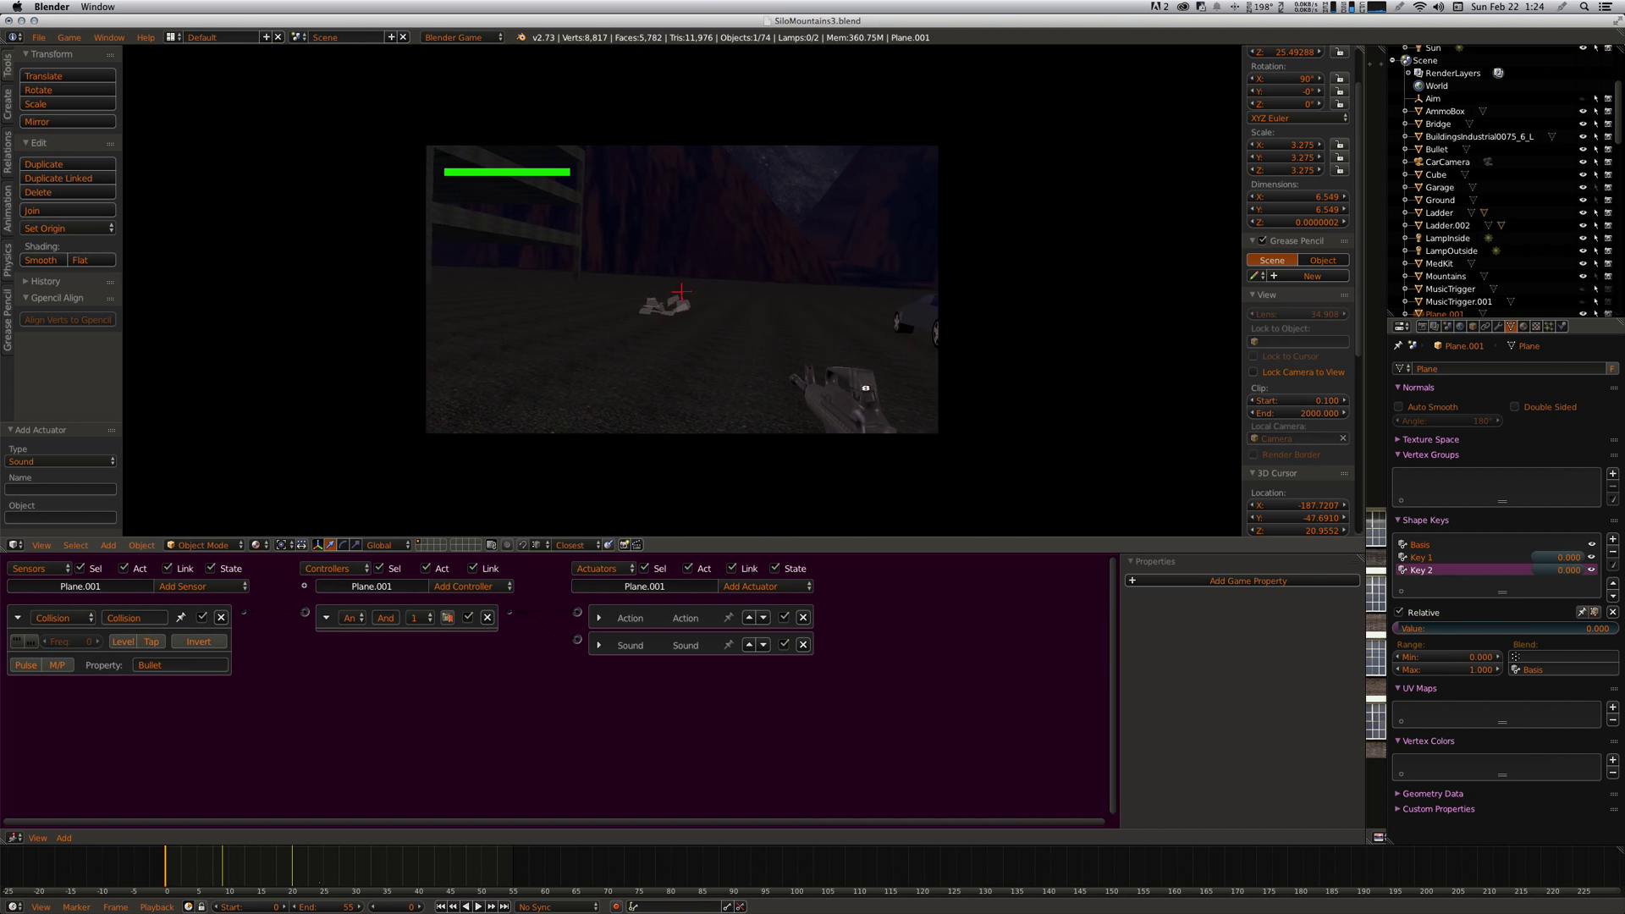
left_click(681, 292)
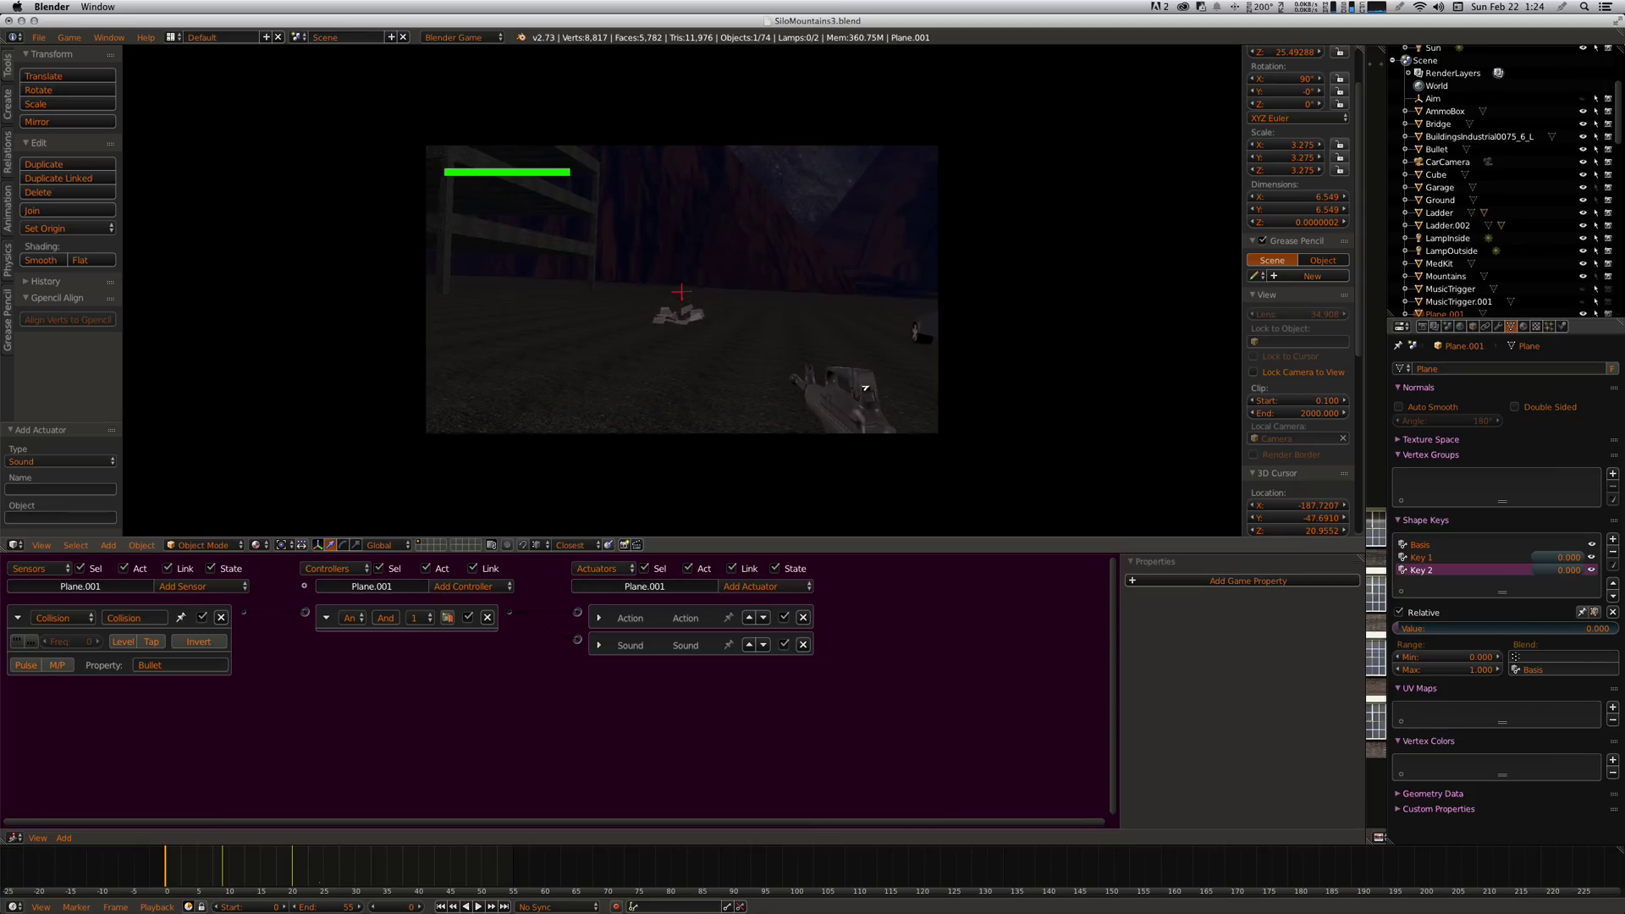
left_click(681, 292)
left_click(681, 293)
left_click(681, 292)
left_click(681, 292)
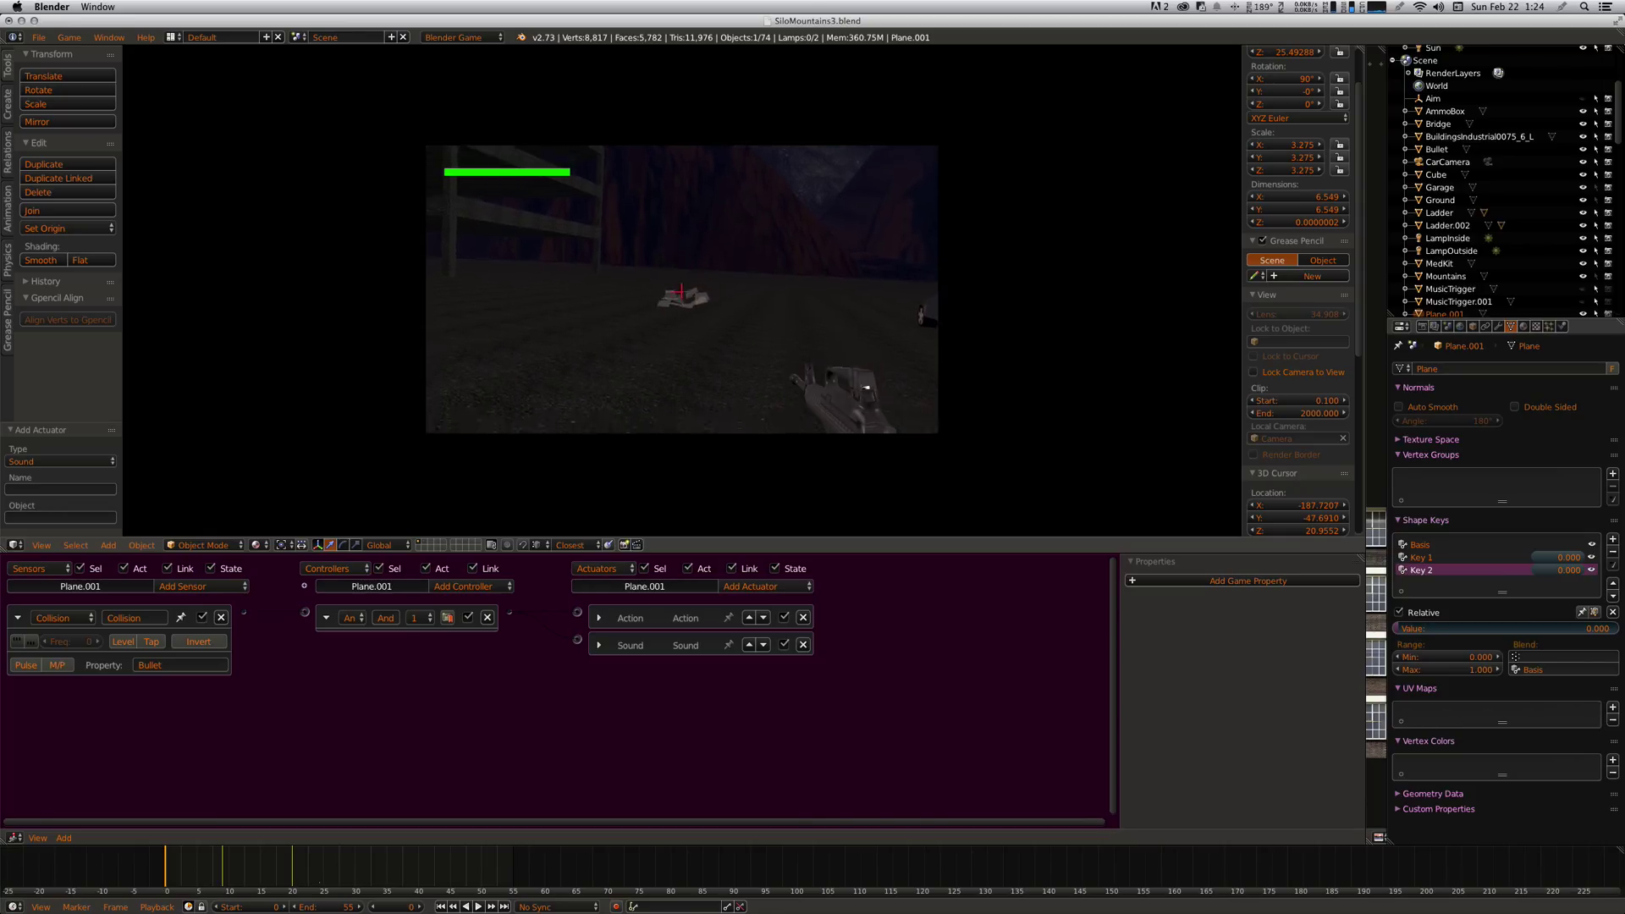
key("Escape")
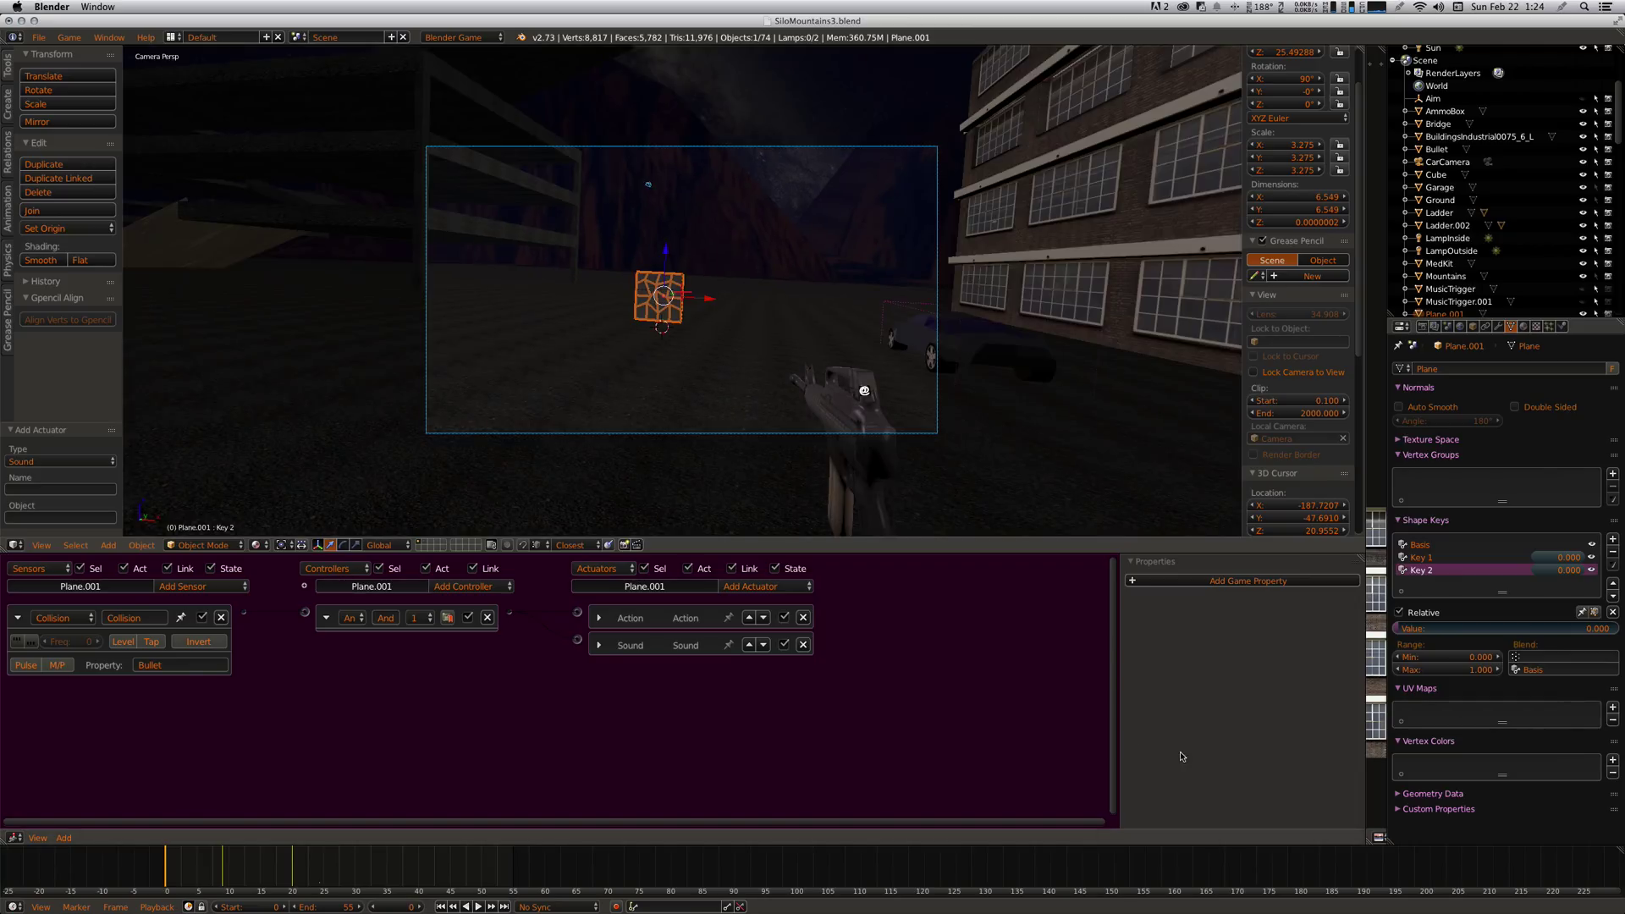
- Add a game property named broken to the window and set its type to Boolean
left_click(1243, 582)
left_click(1150, 606)
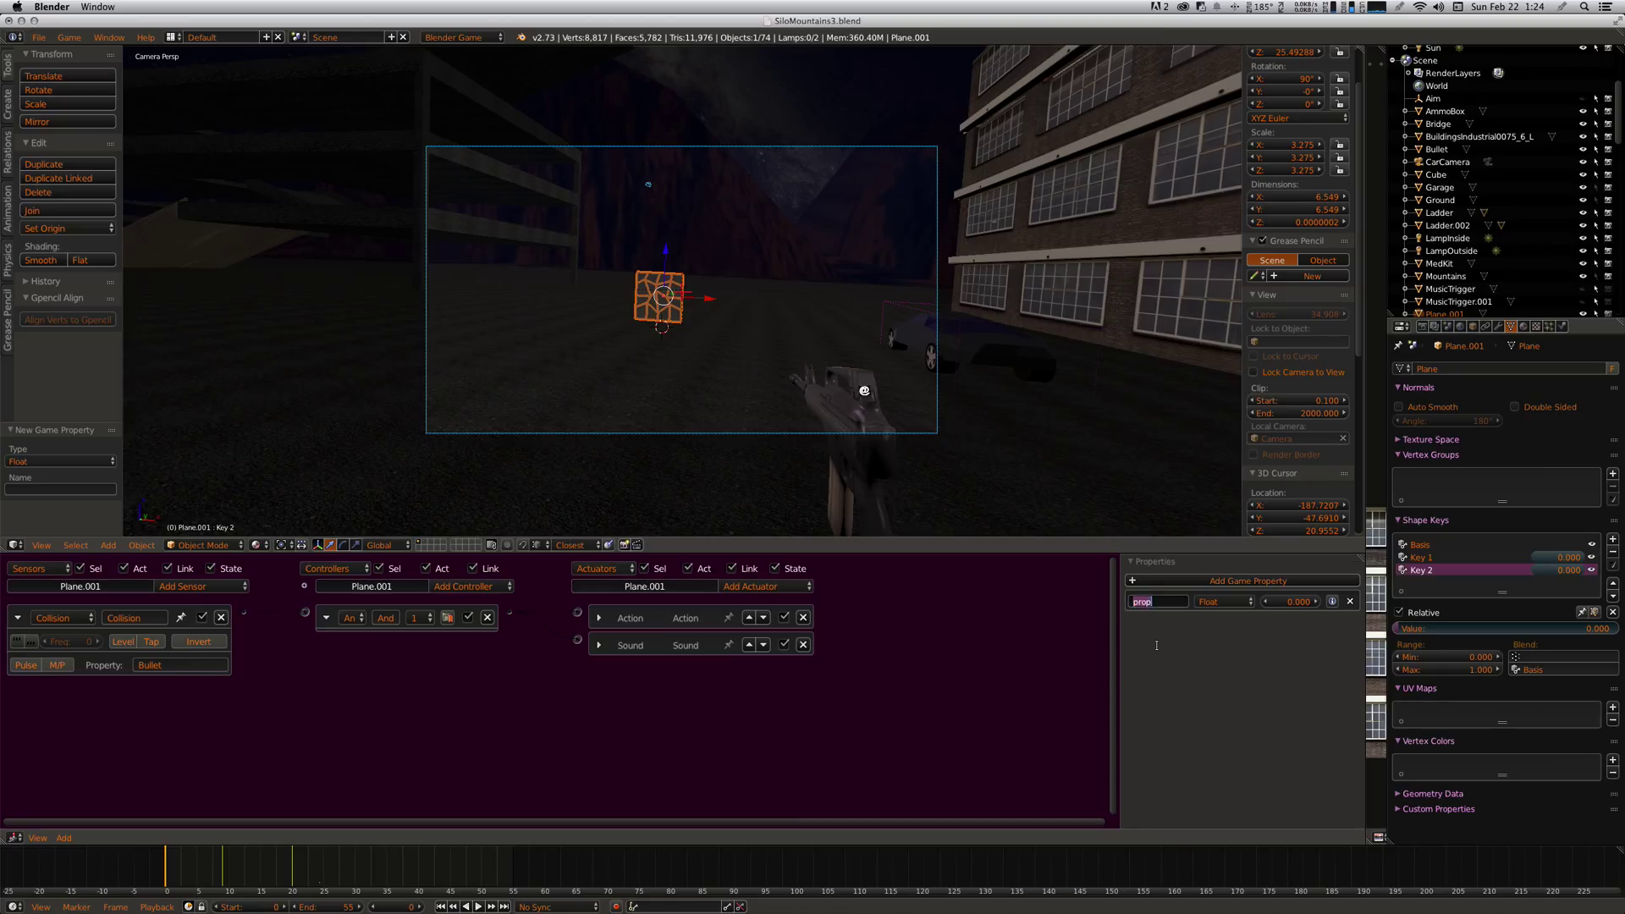
type("broken")
key("Return")
left_click(1217, 601)
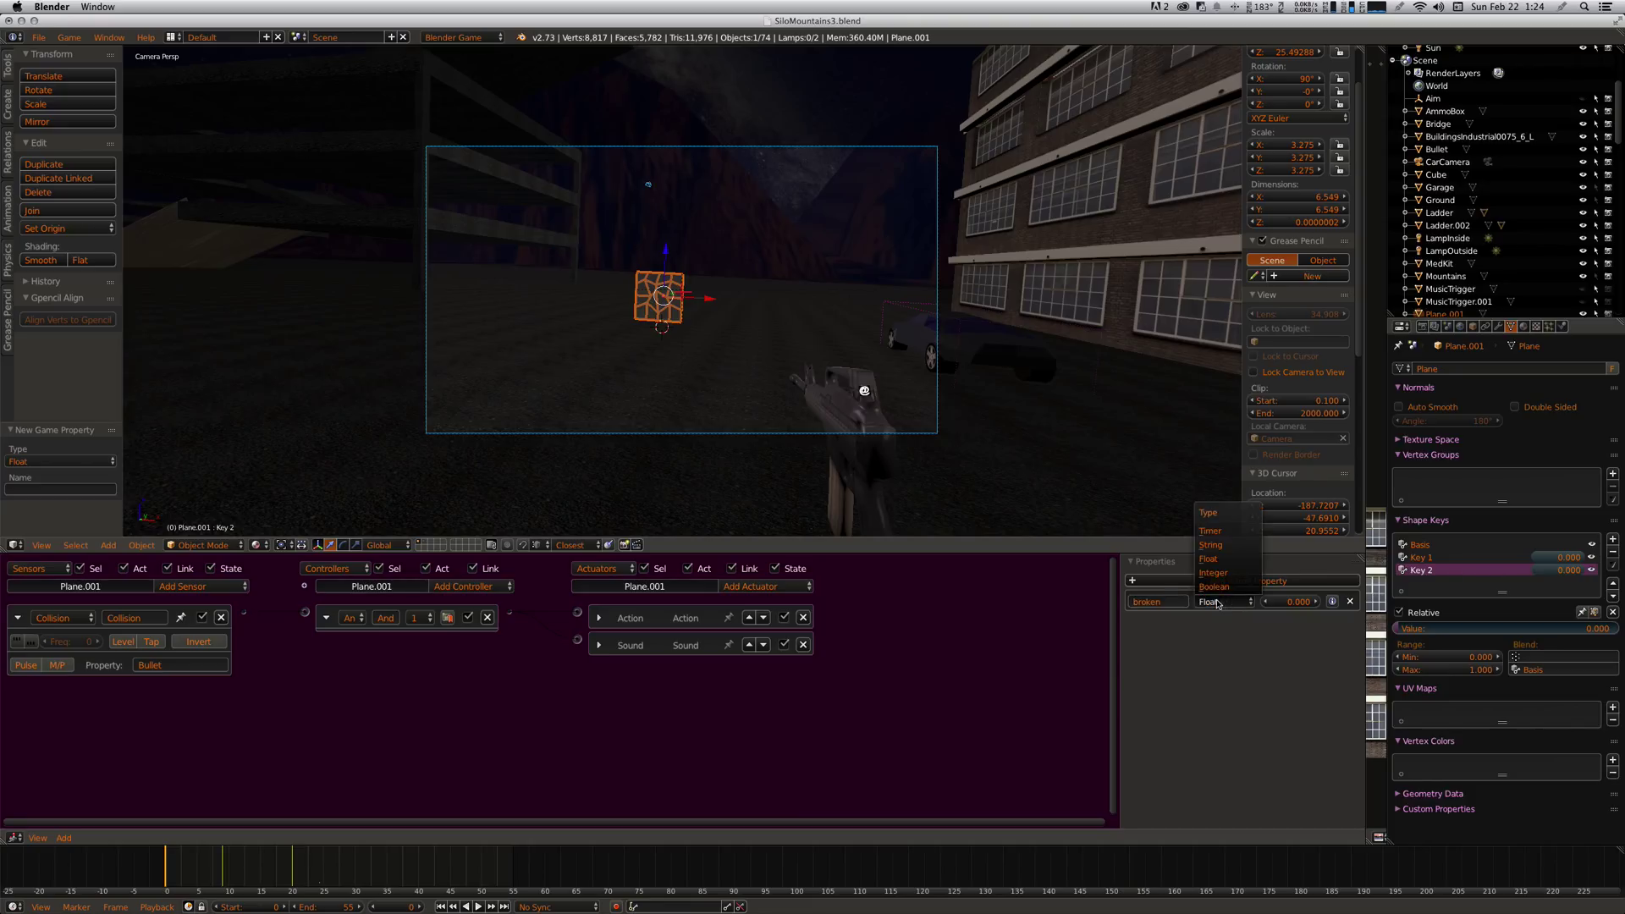
left_click(1228, 590)
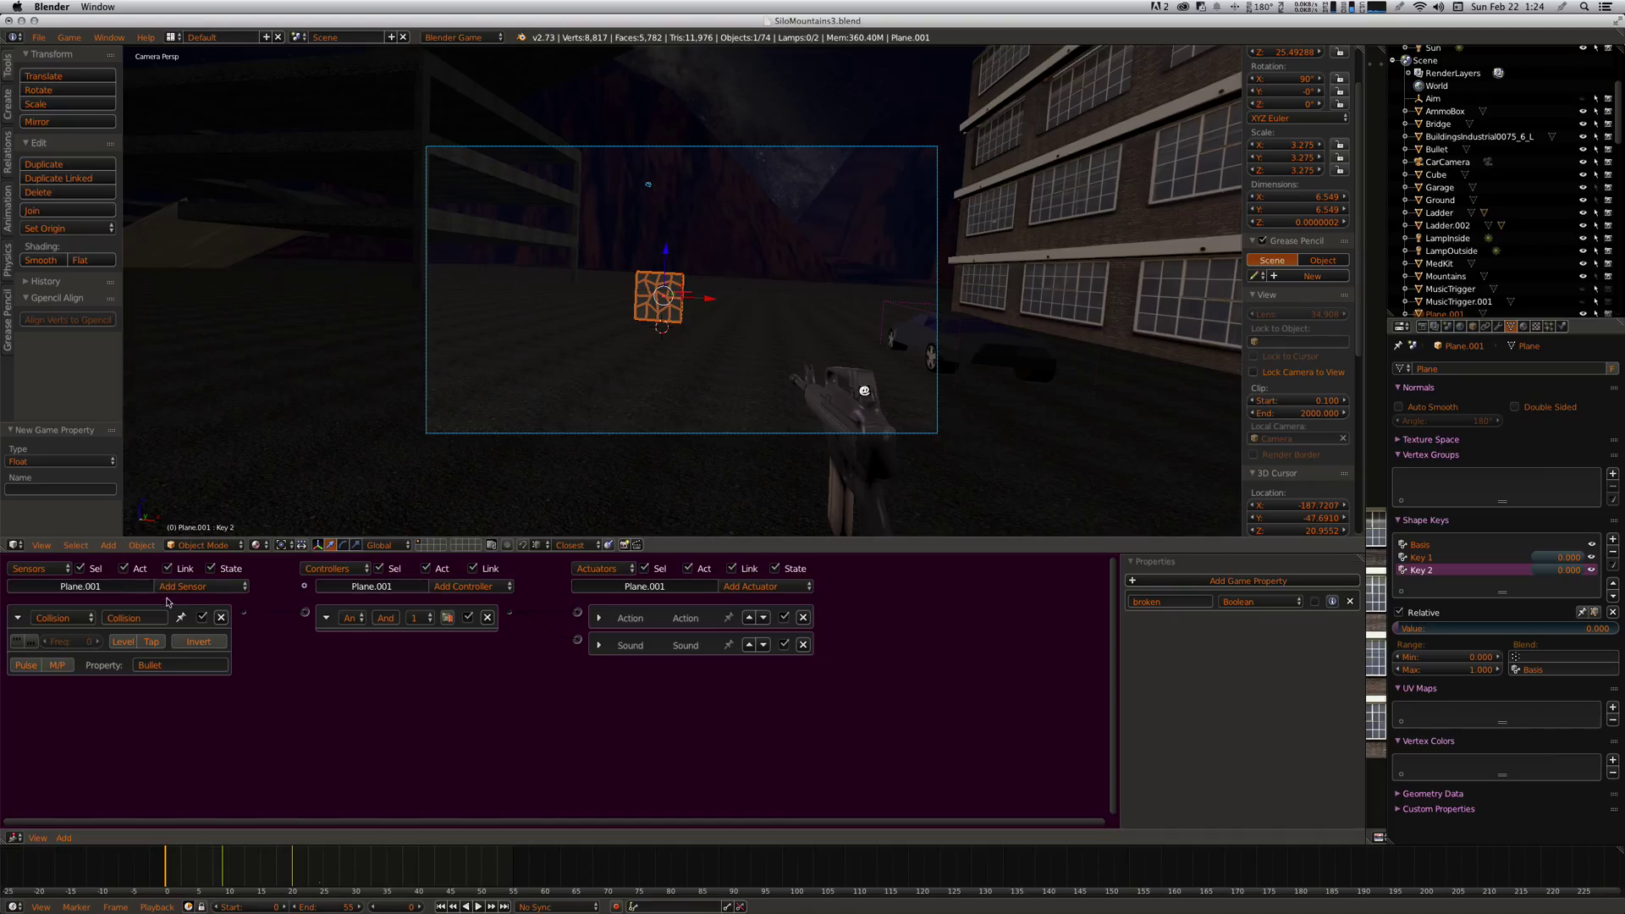
- Add a Property sensor checking that broken is Equal to false, and link it to the And controller
left_click(207, 587)
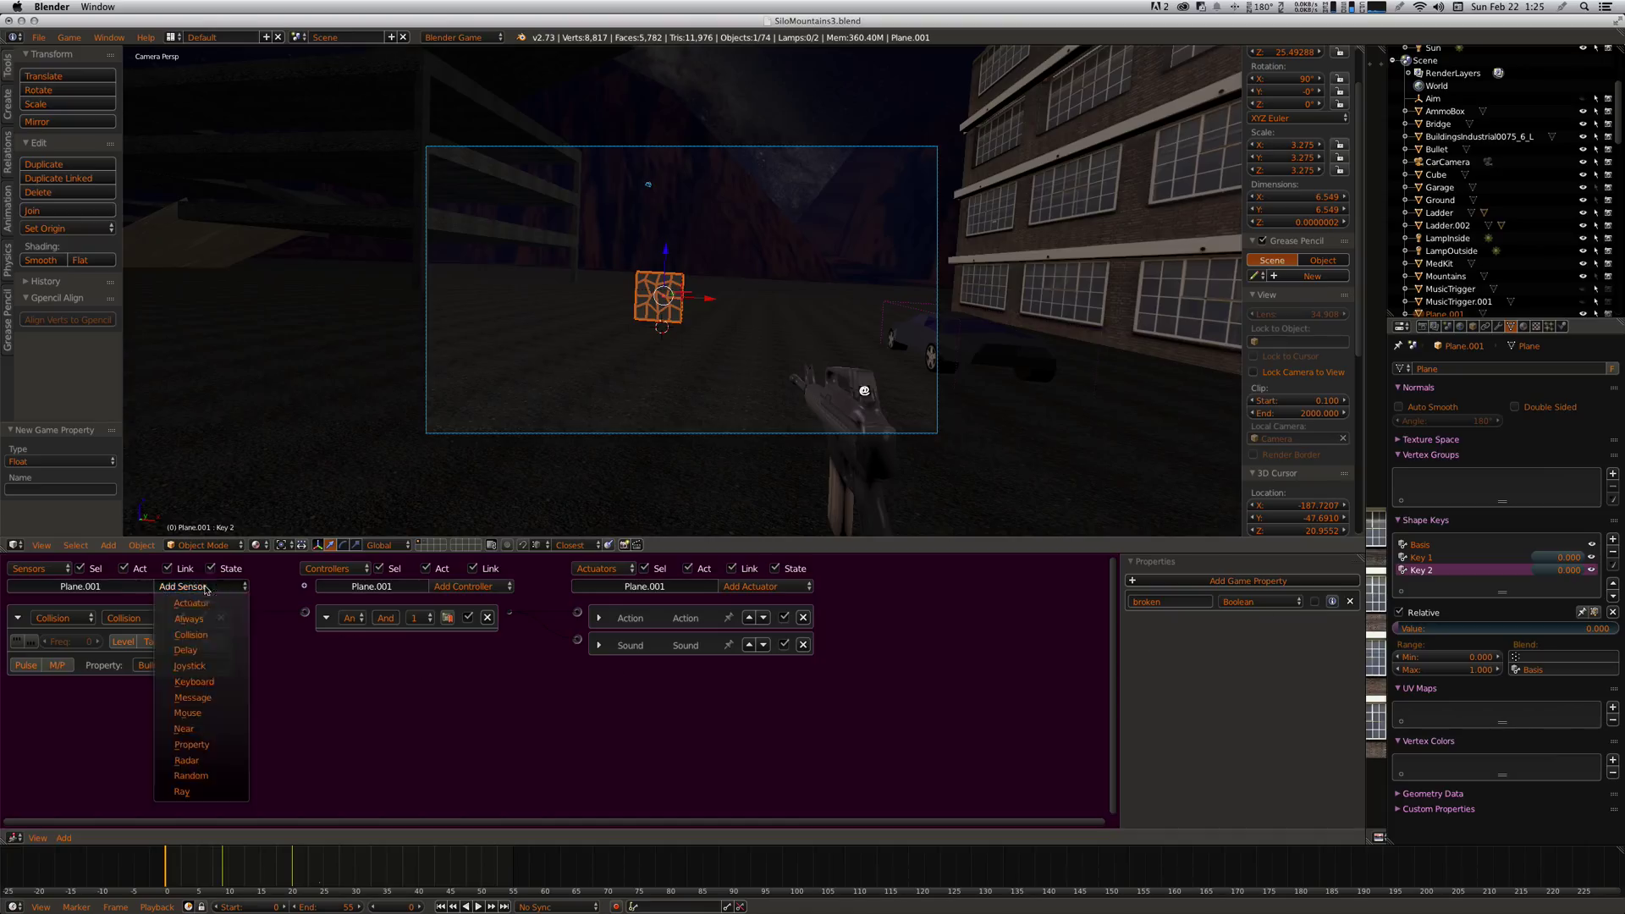
left_click(192, 745)
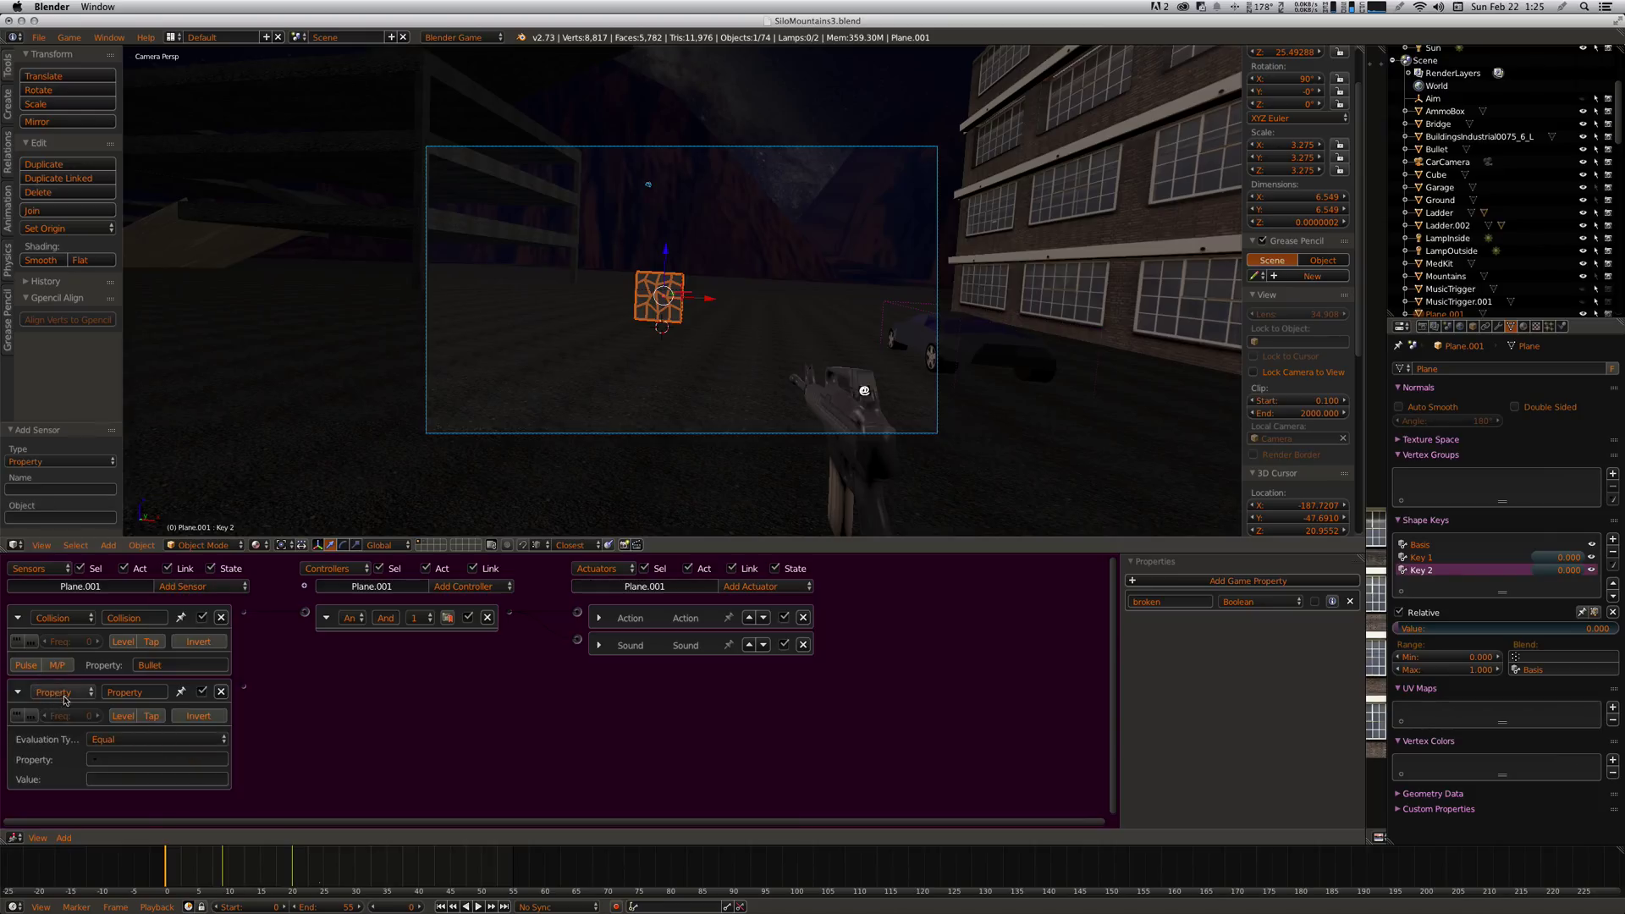
left_click(124, 759)
left_click(105, 611)
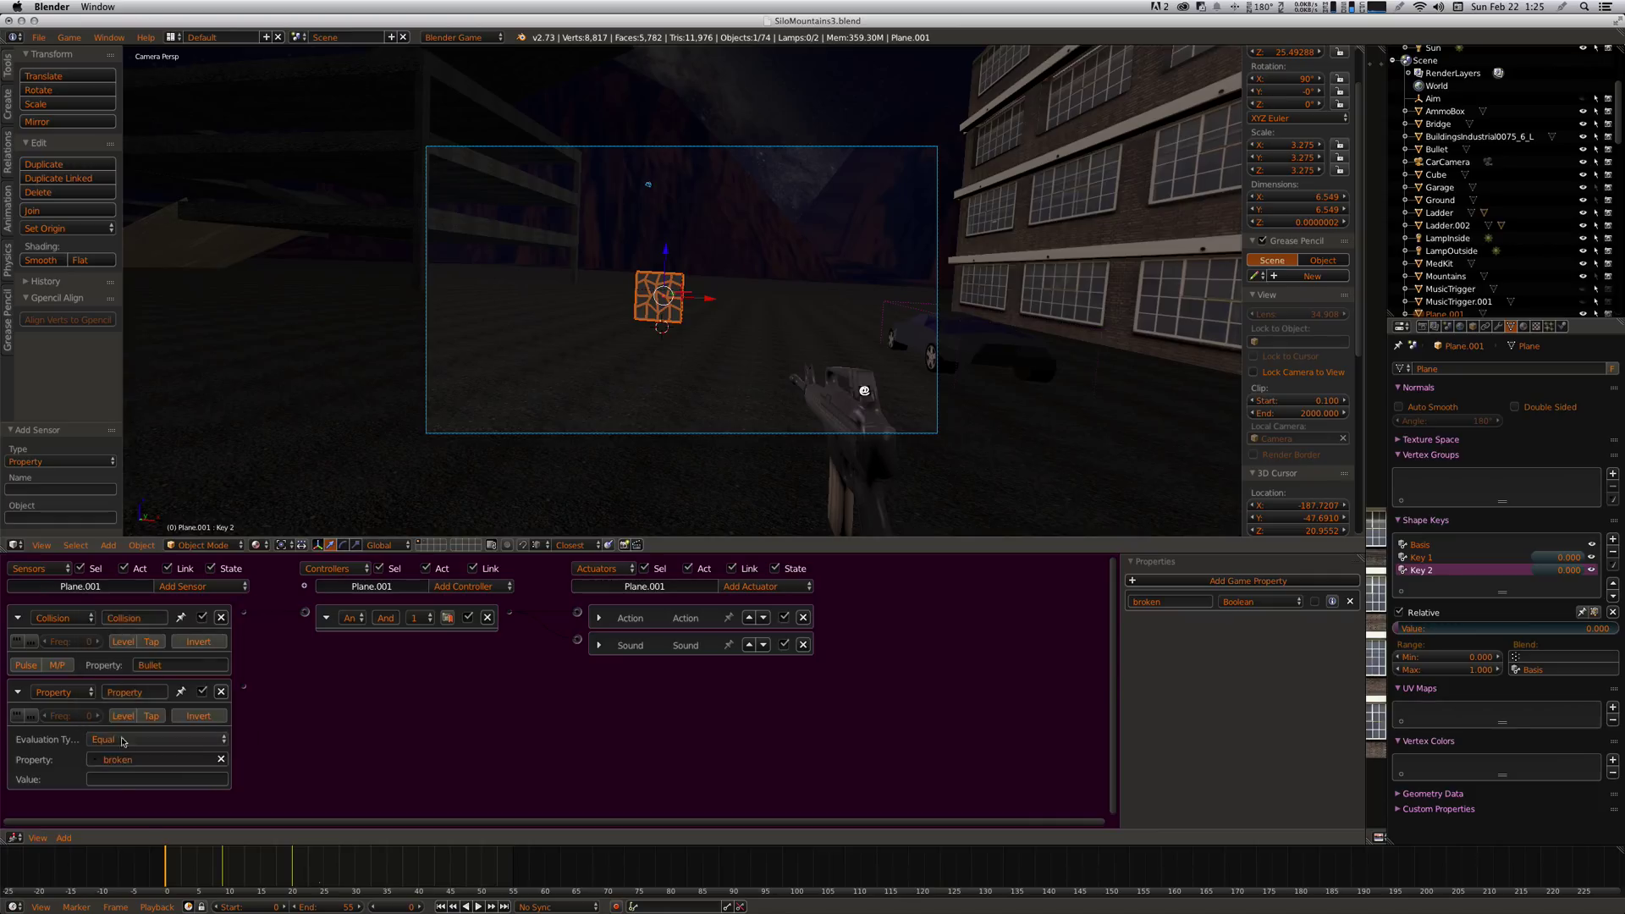
left_click(211, 779)
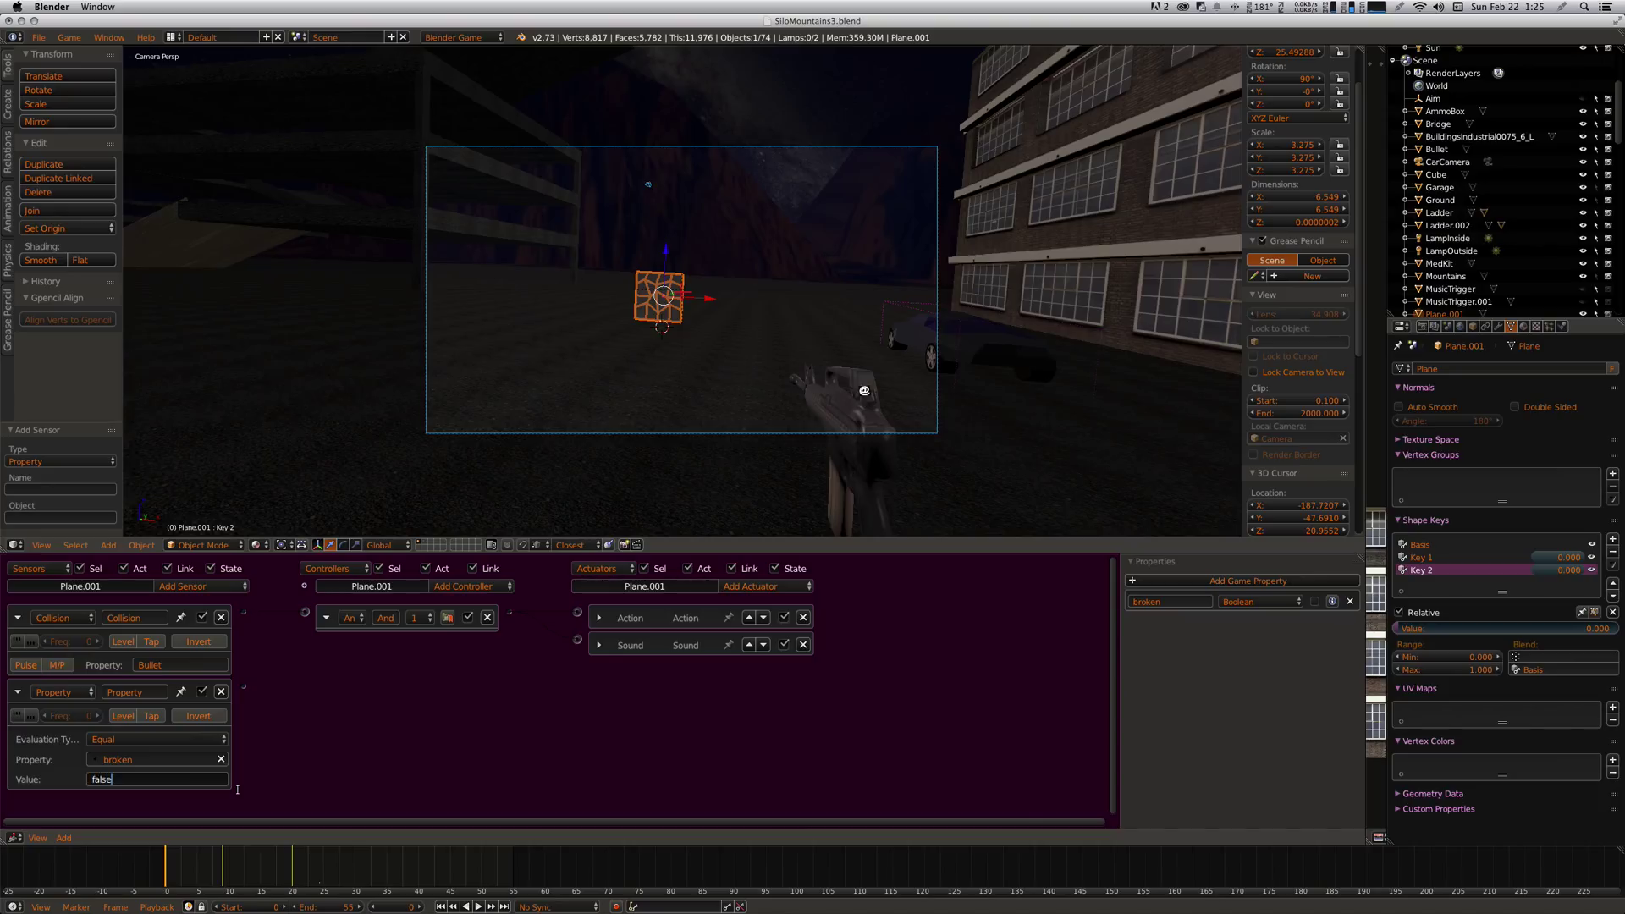
key("Return")
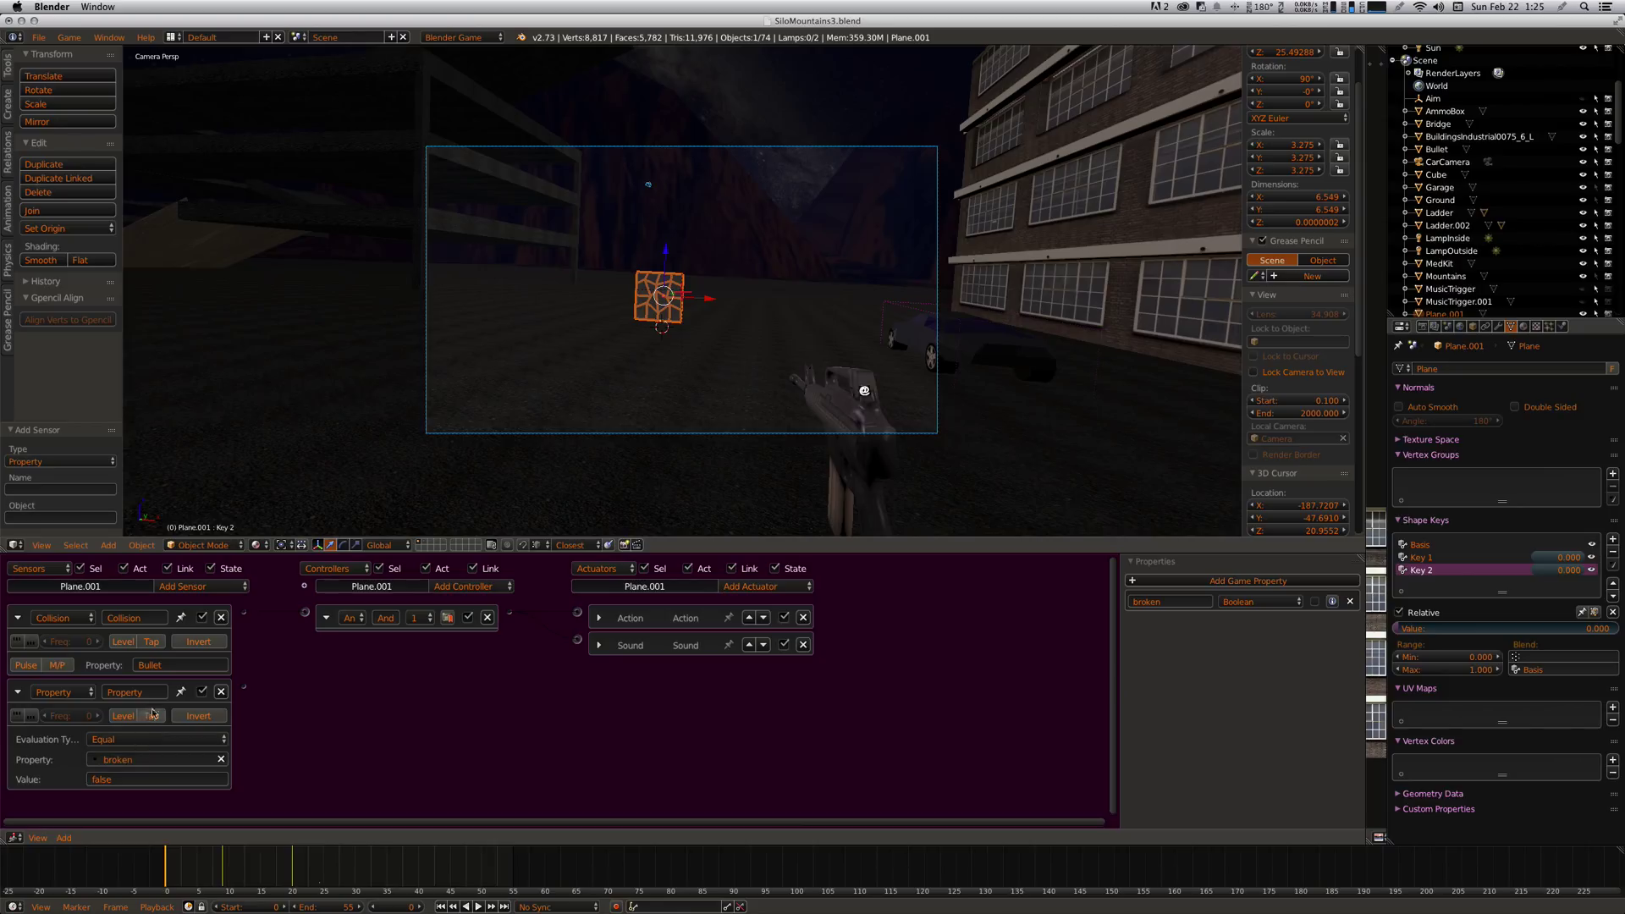
left_click_drag(247, 686, 303, 617)
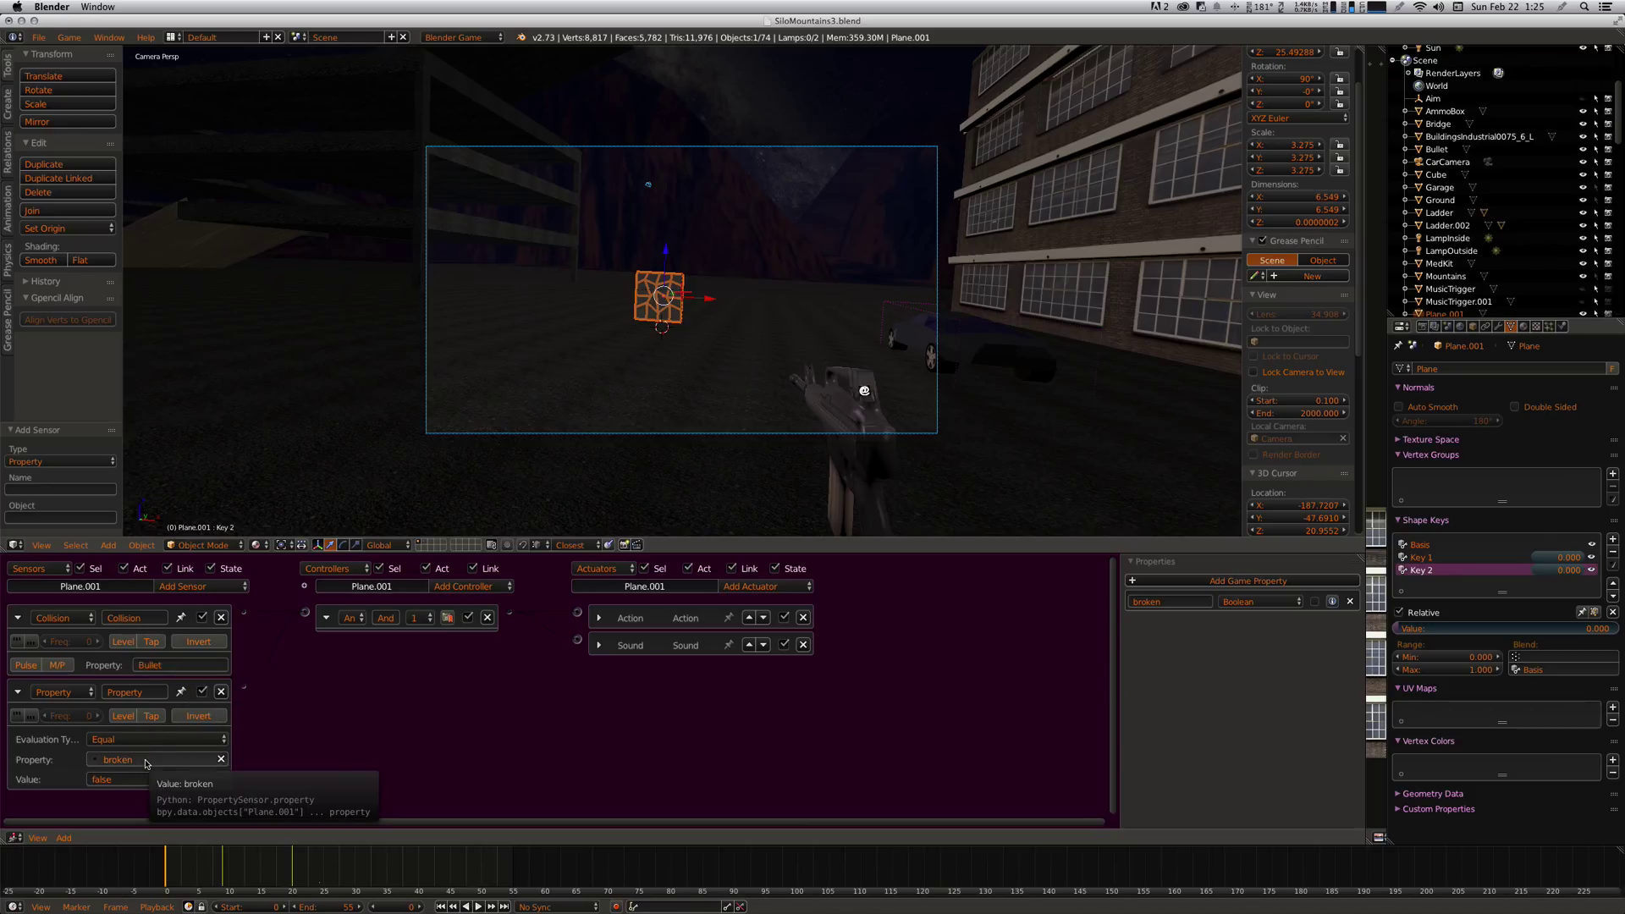
left_click_drag(305, 613, 244, 688)
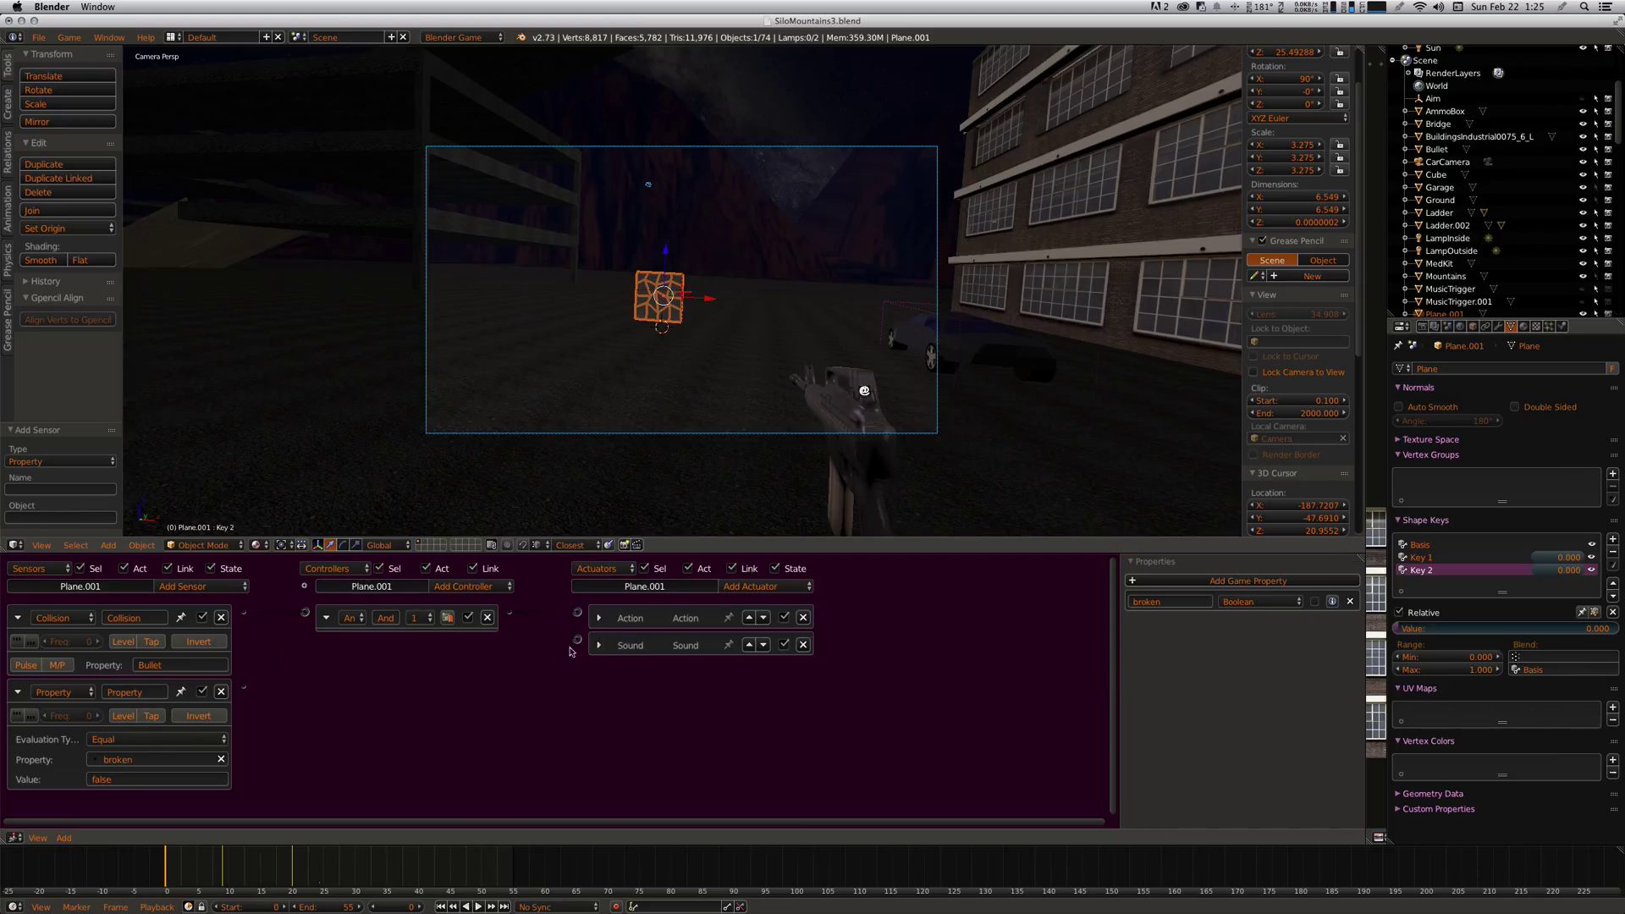
- Add a Property actuator that assigns true to broken, and link the And controller to it
left_click(792, 592)
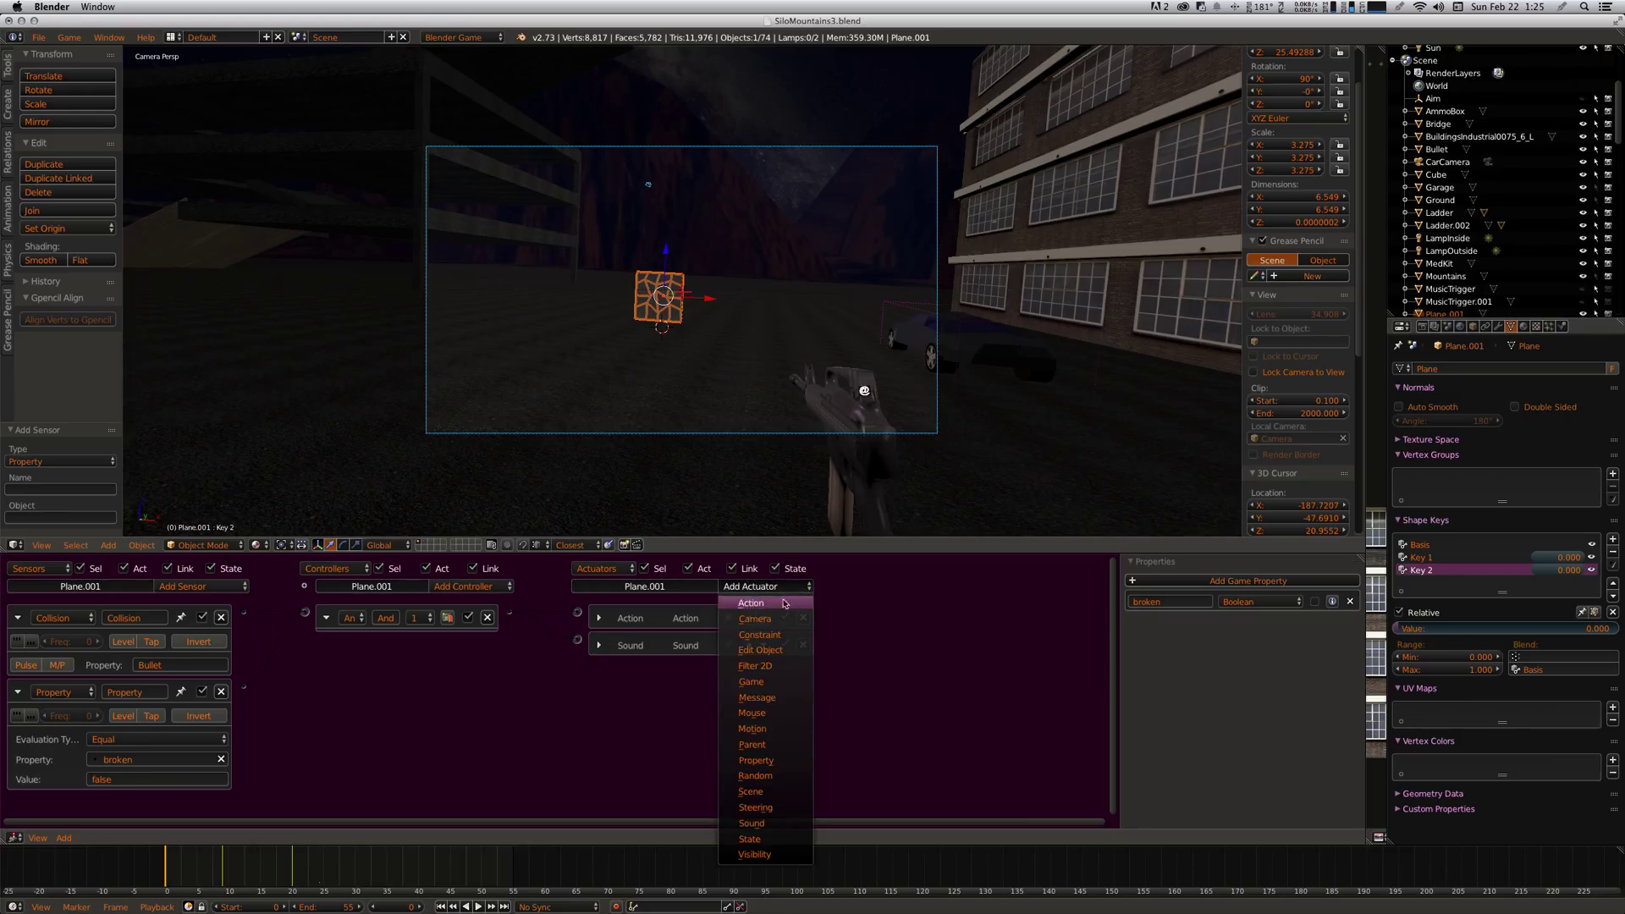
left_click(783, 767)
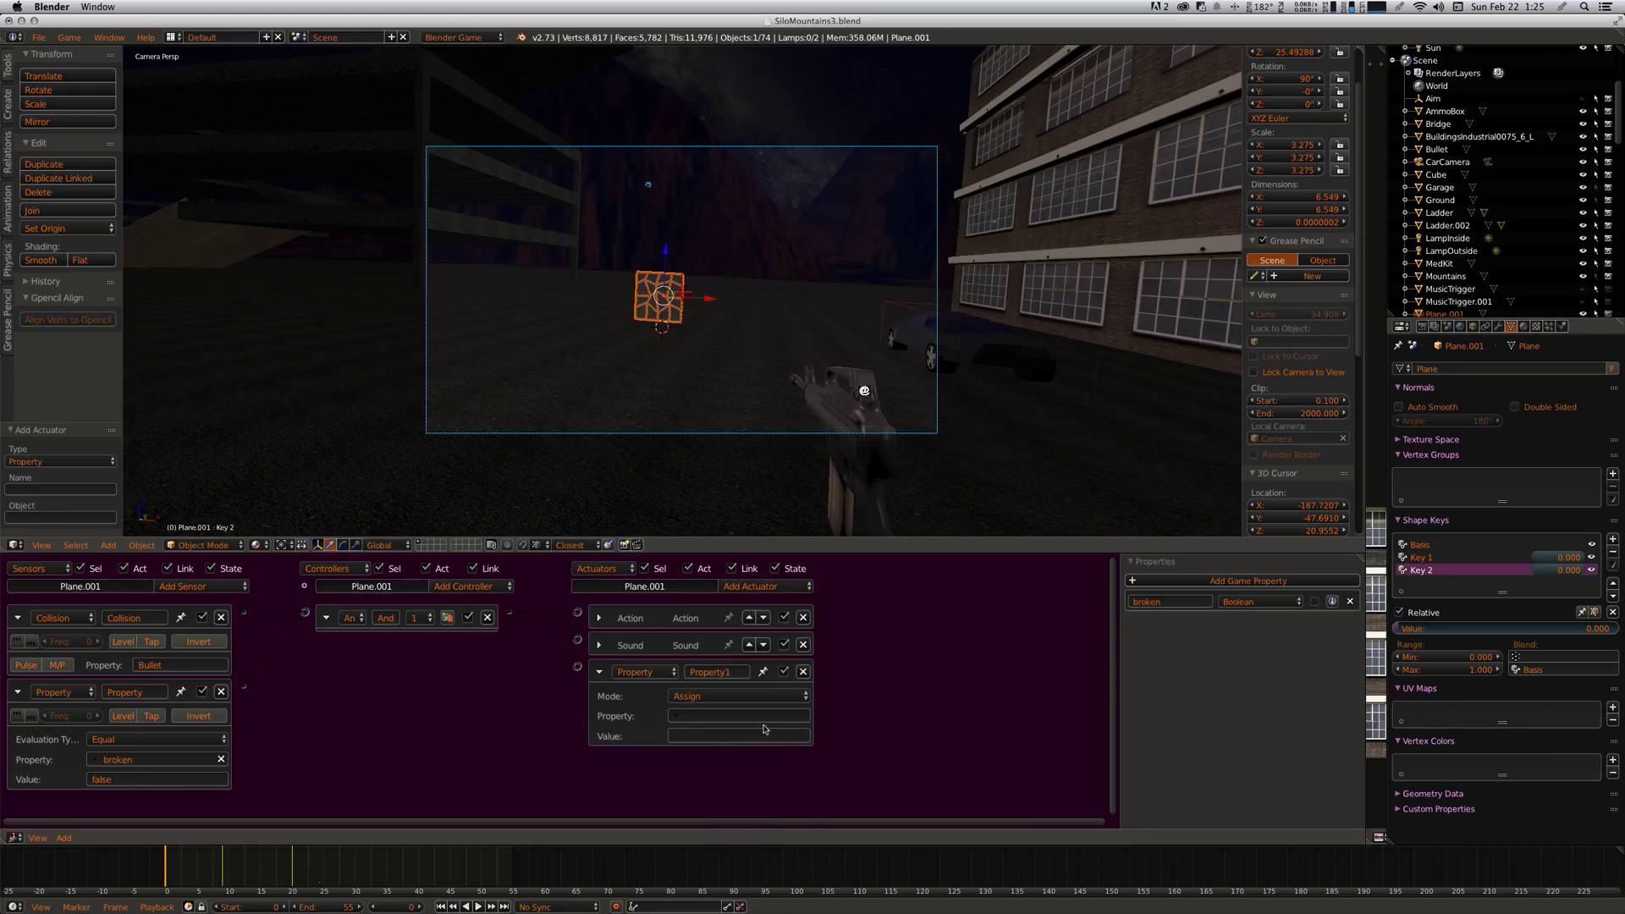
left_click(724, 717)
left_click(702, 734)
left_click(704, 739)
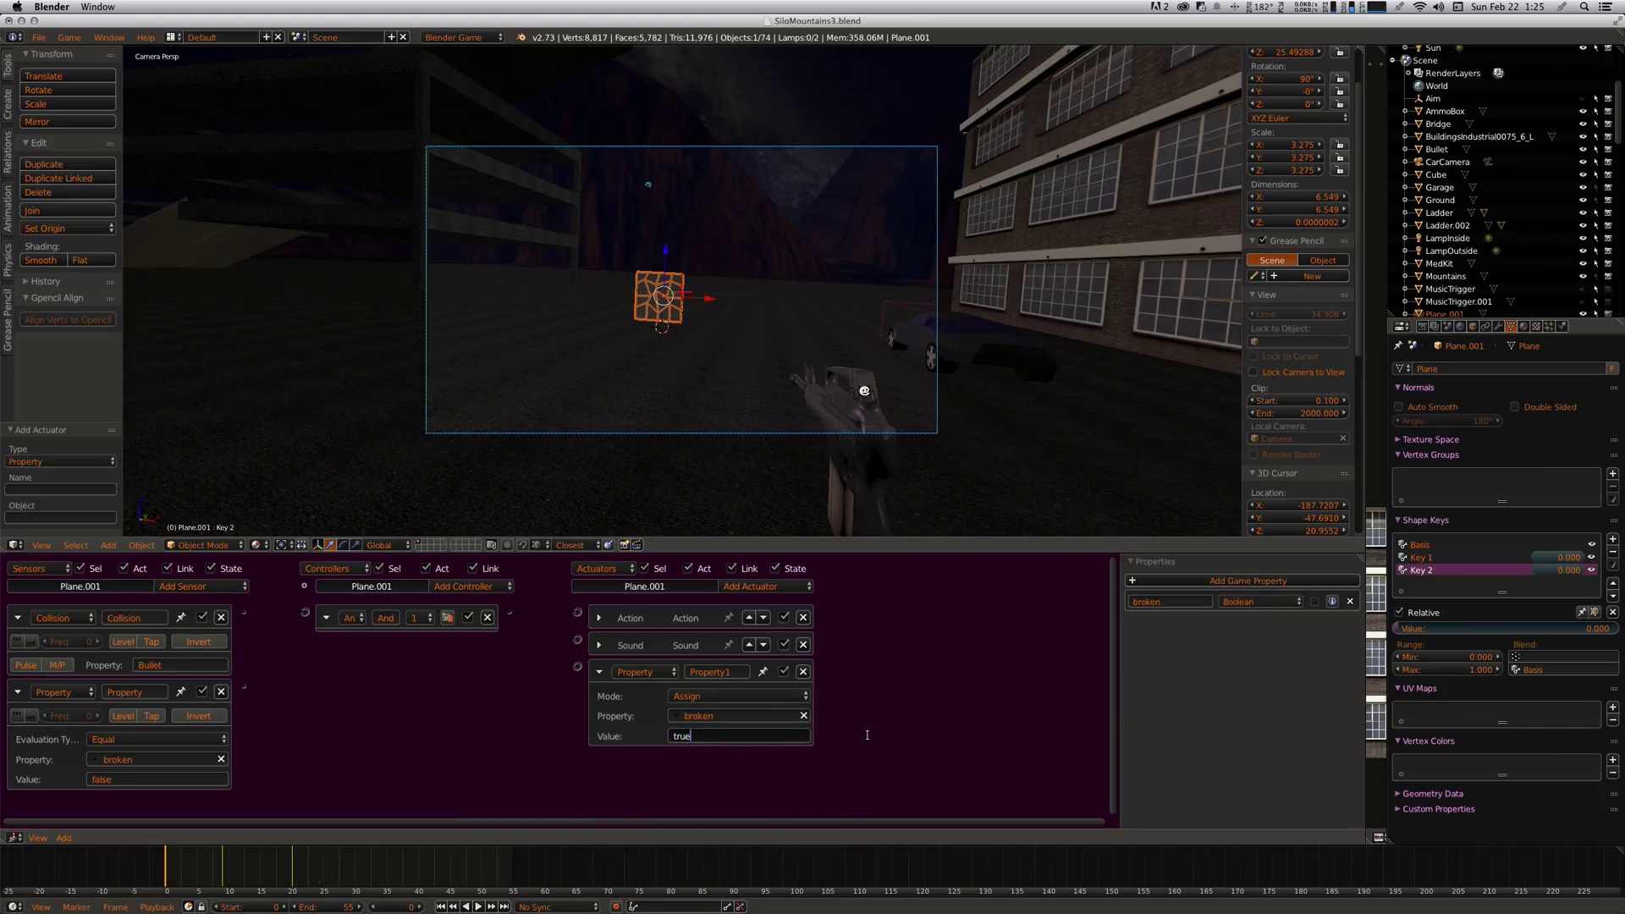
key("Return")
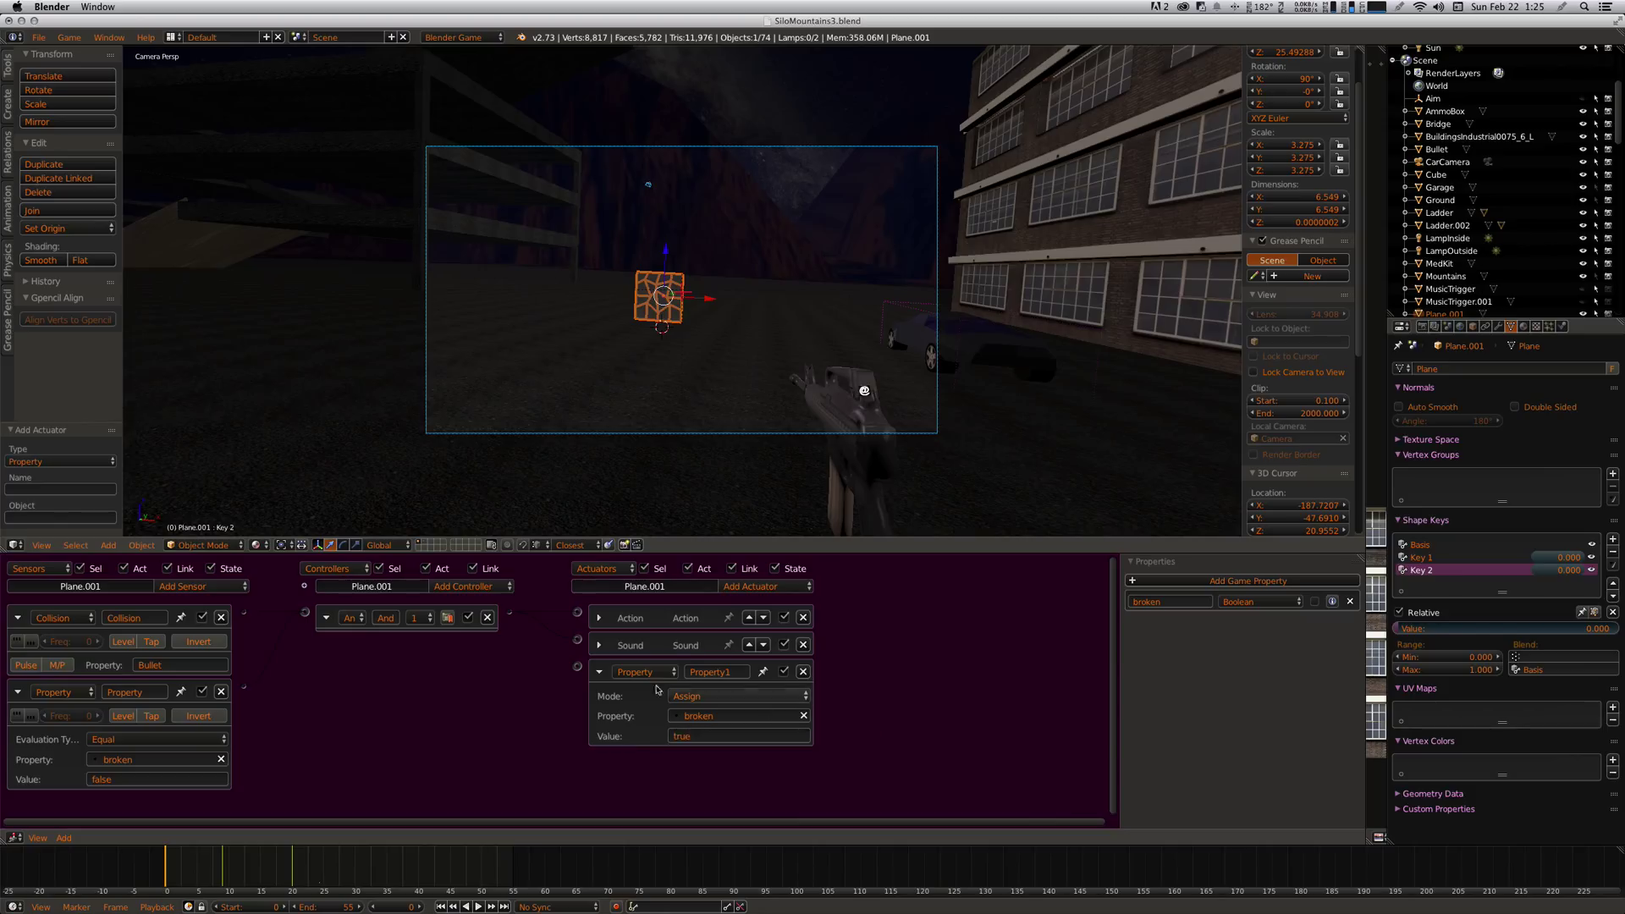
left_click_drag(511, 614, 579, 669)
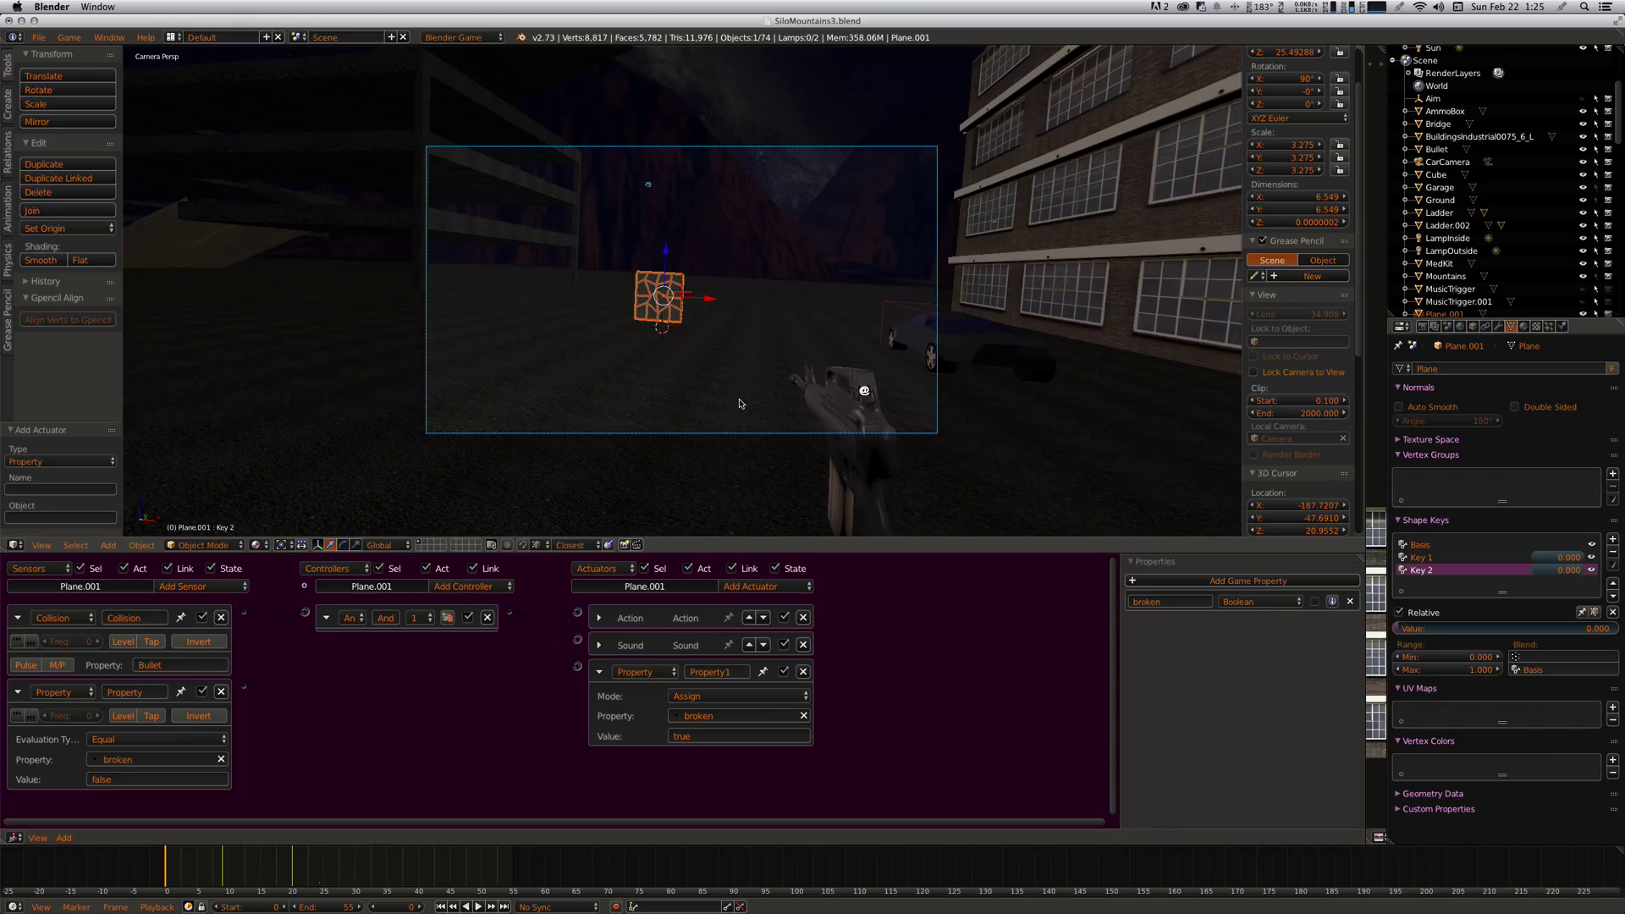
- Run the game, shoot the window to test the broken property logic, and stop the game
key("p")
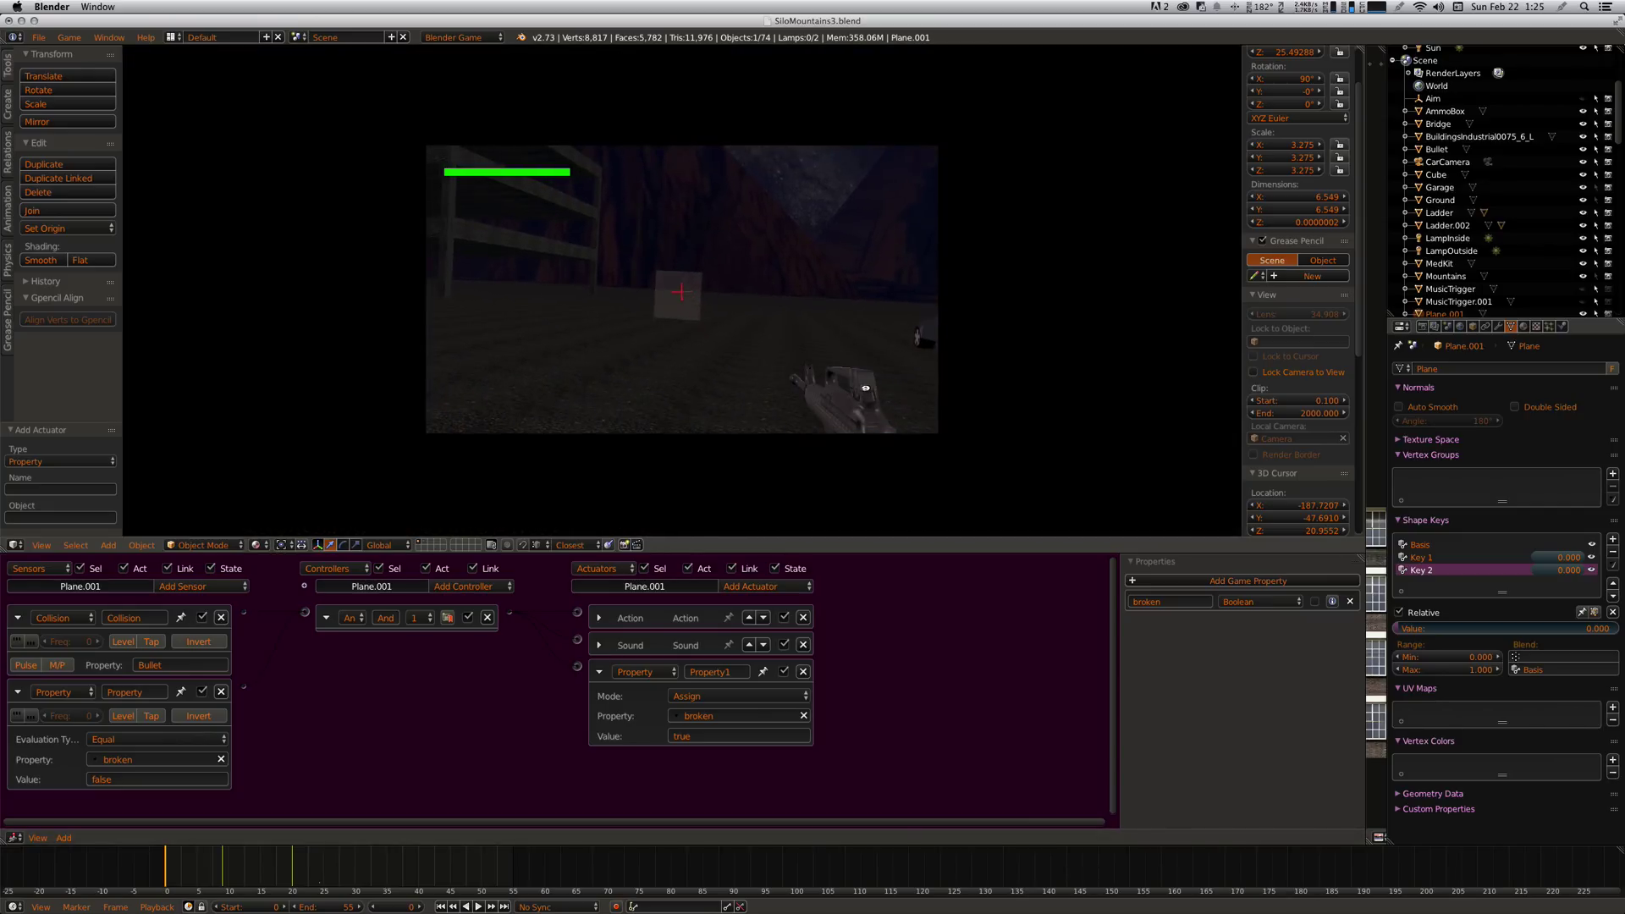
left_click(681, 292)
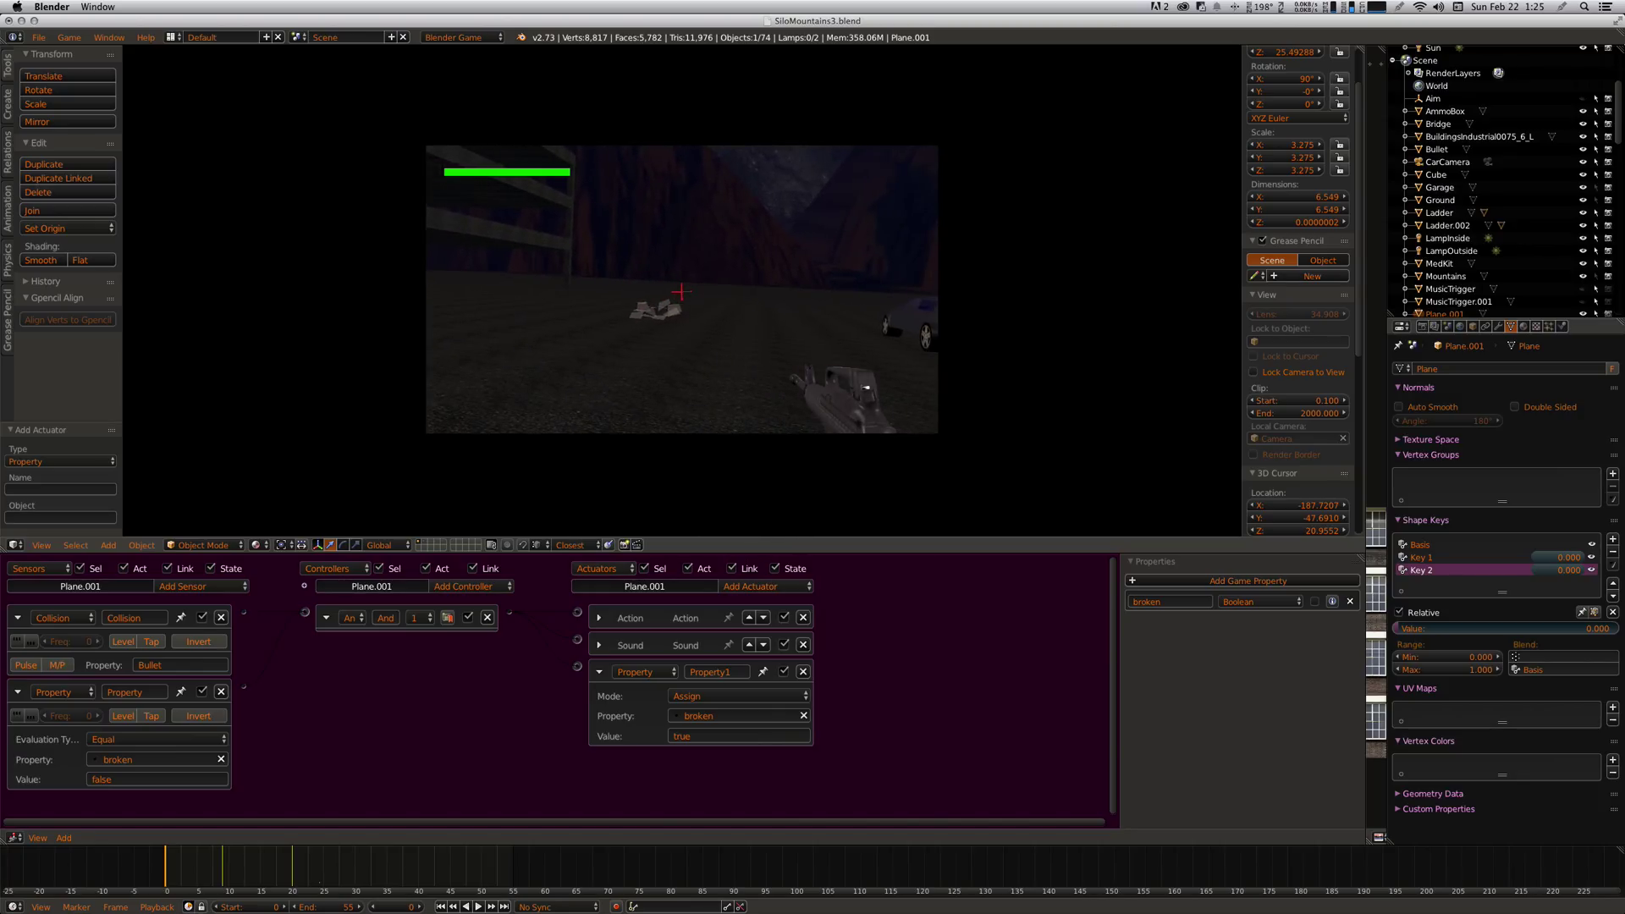
key("Escape")
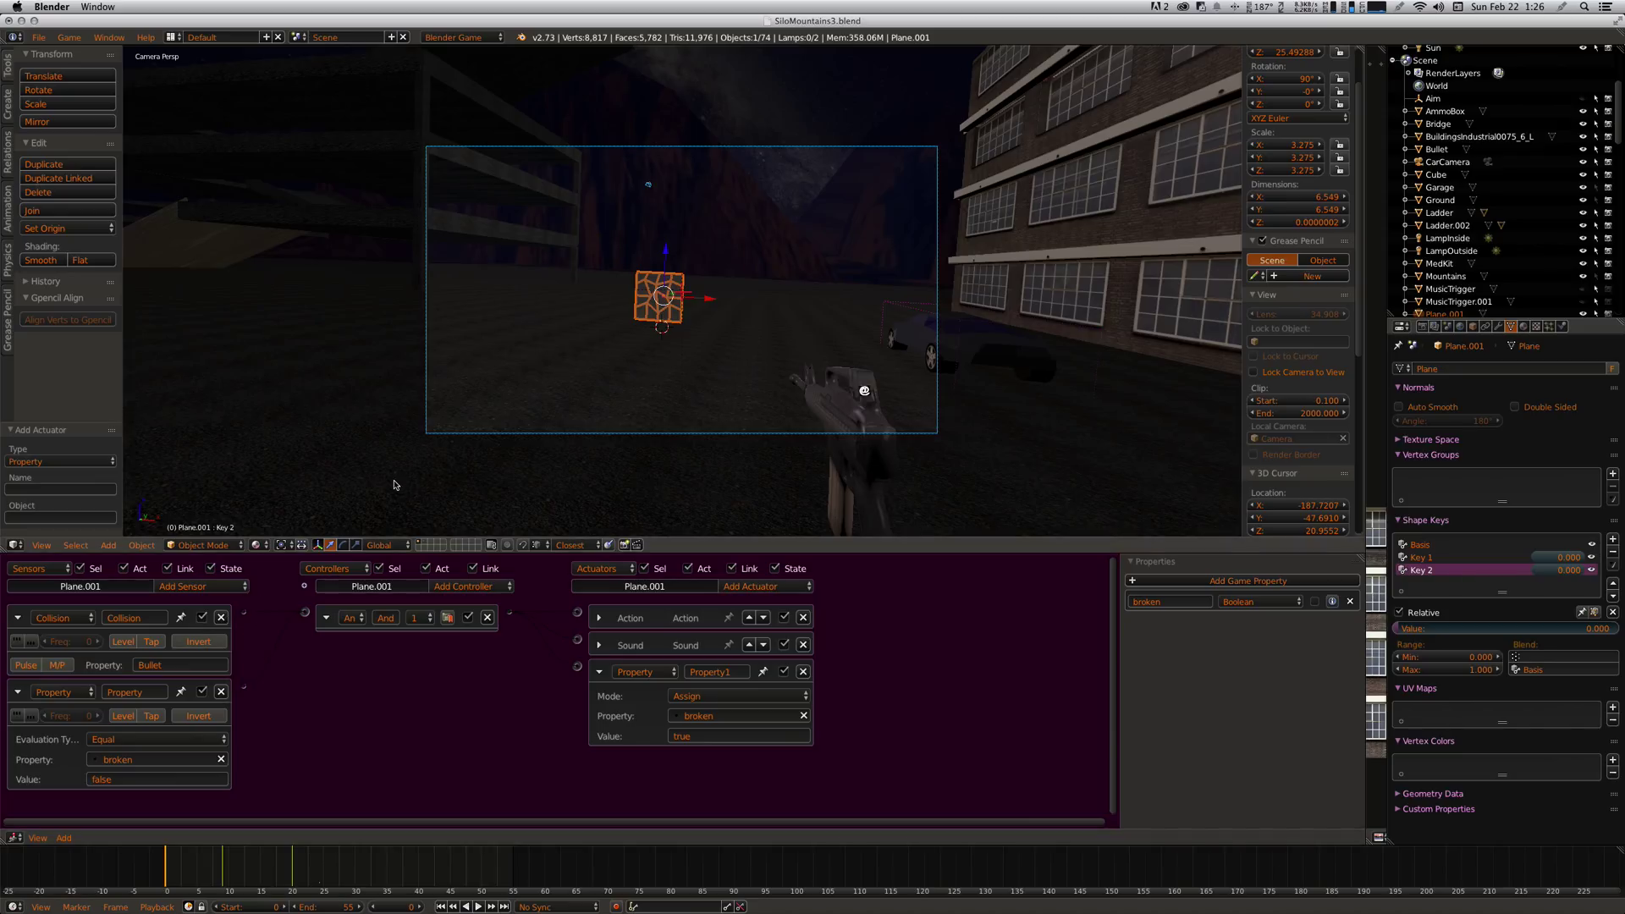
- Collapse the Property sensor, run the game to walk to the car, enter and leave it, and stop the game
left_click(17, 692)
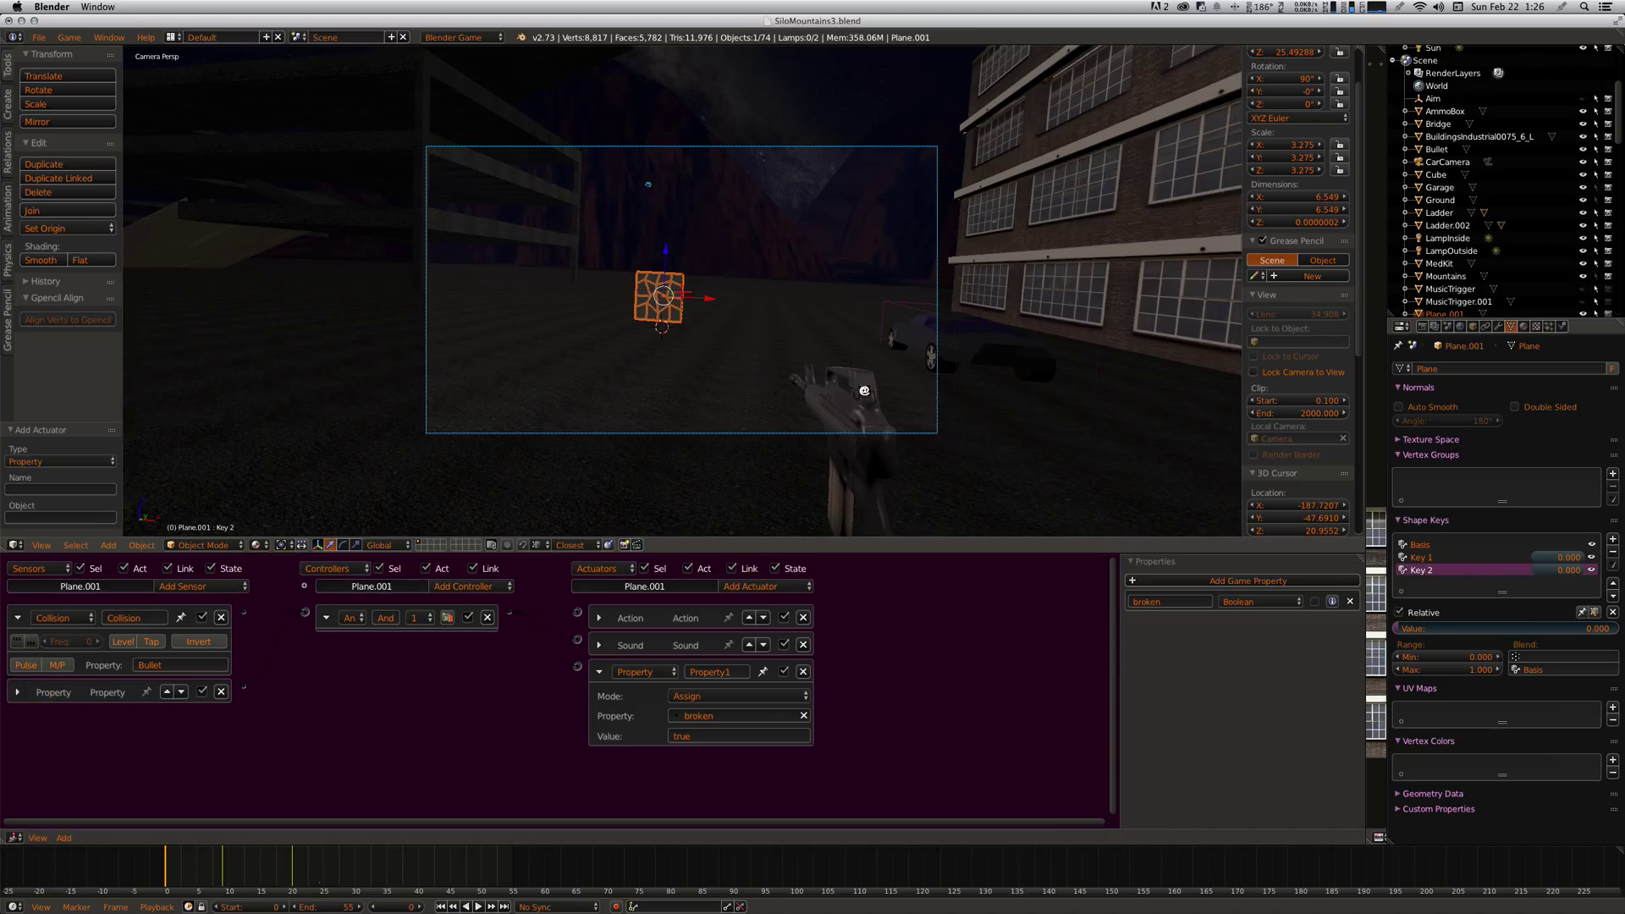
key("p")
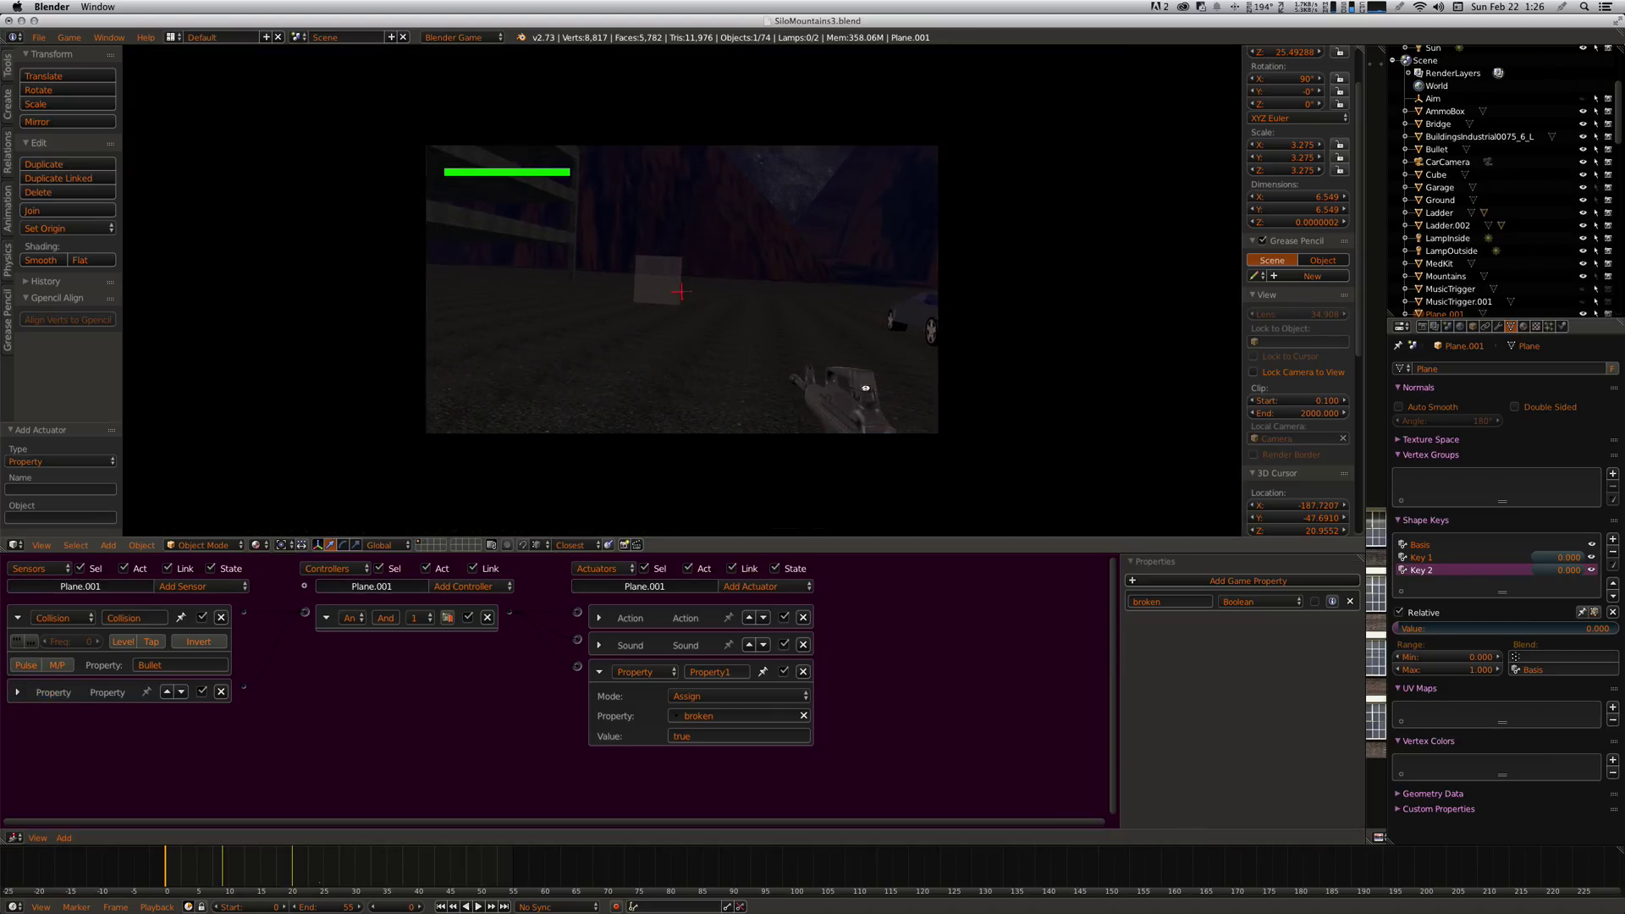
key("w")
key("w")
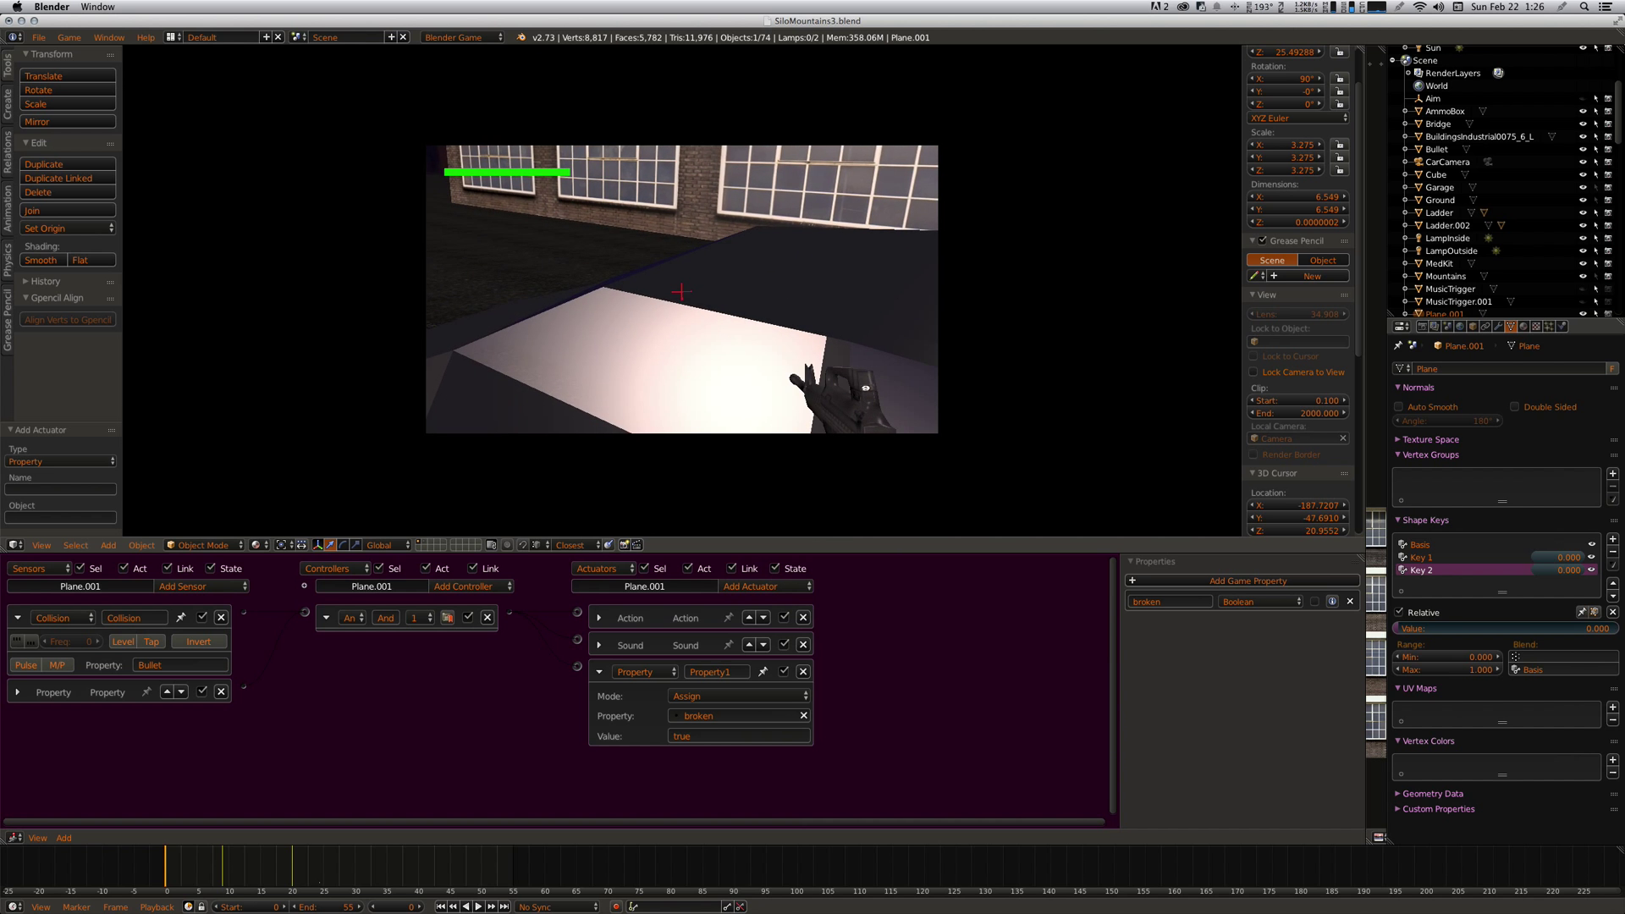
key("e")
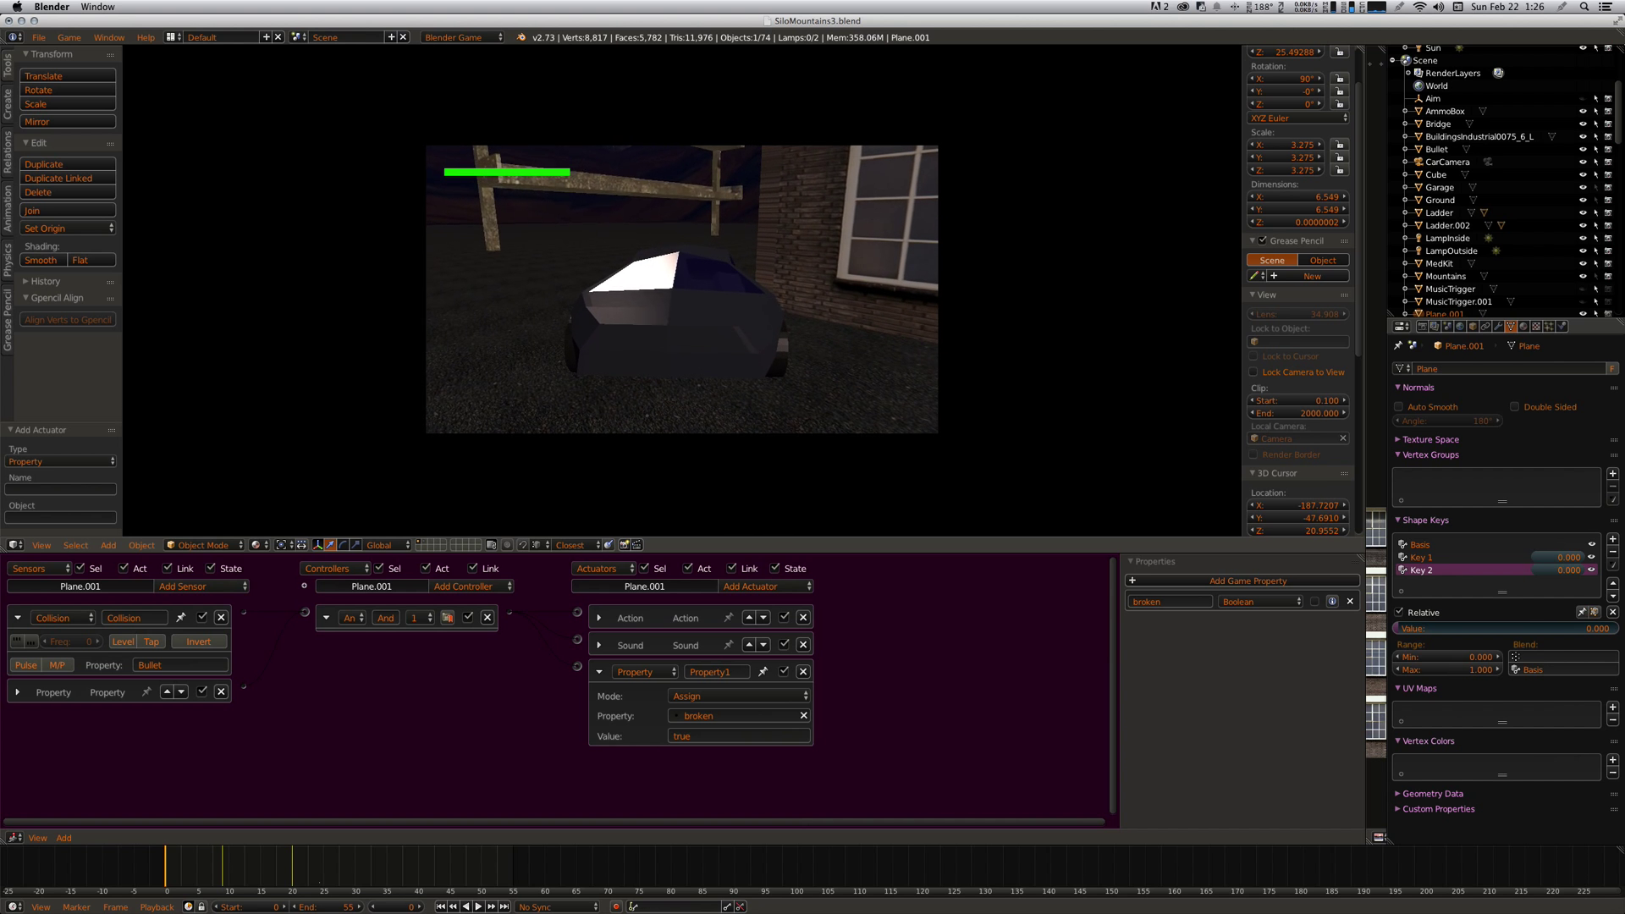
key("e")
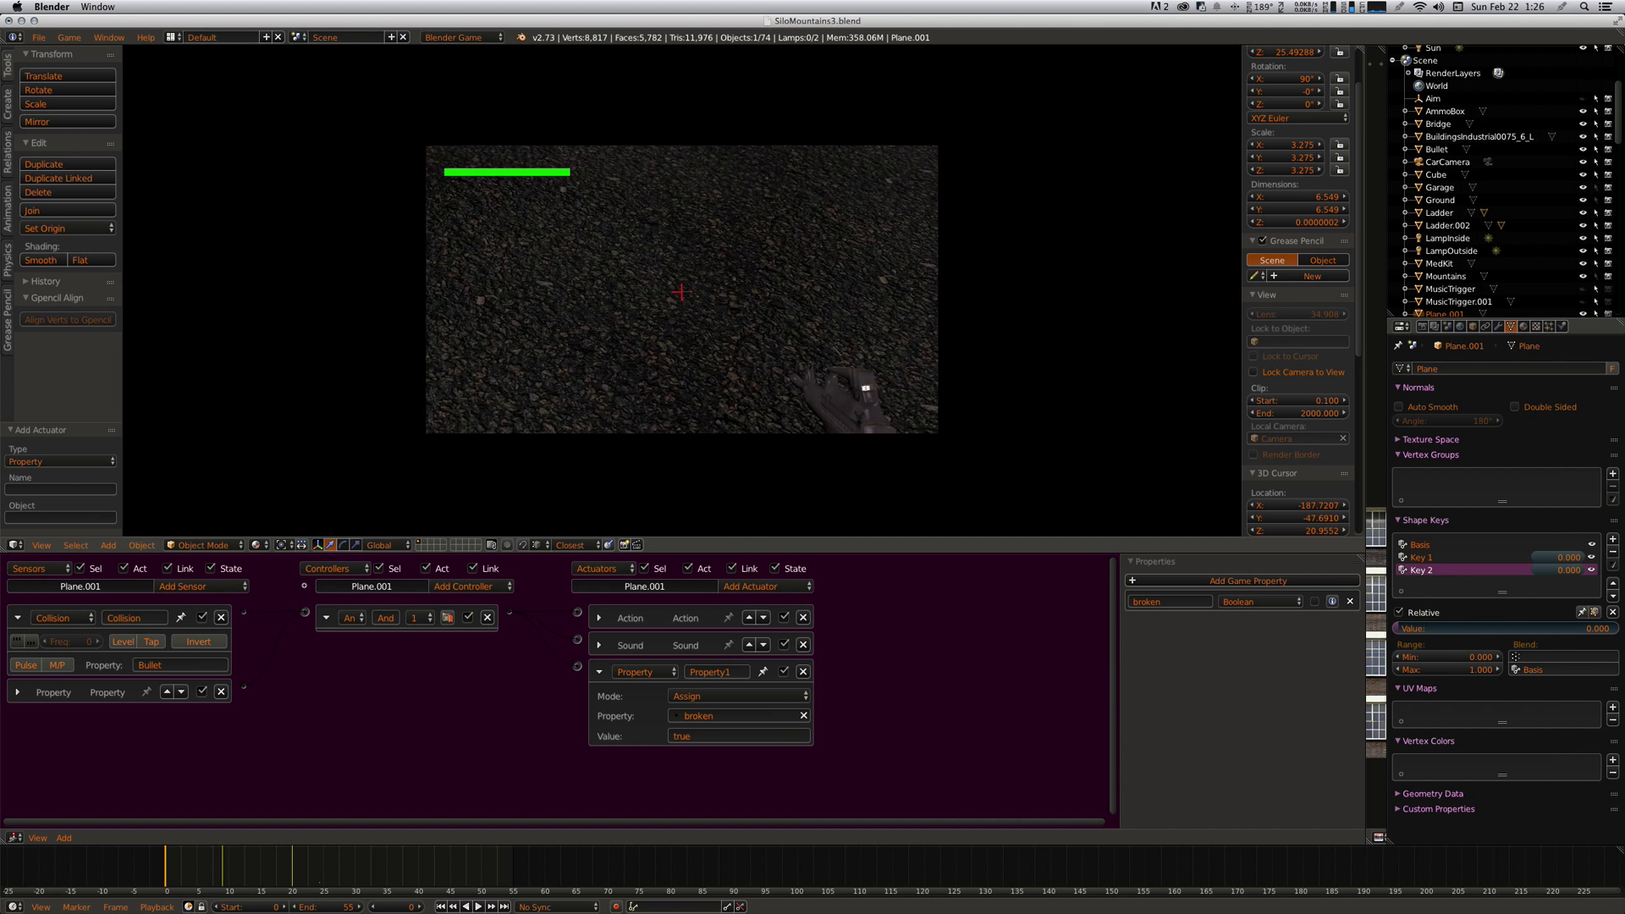
key("Escape")
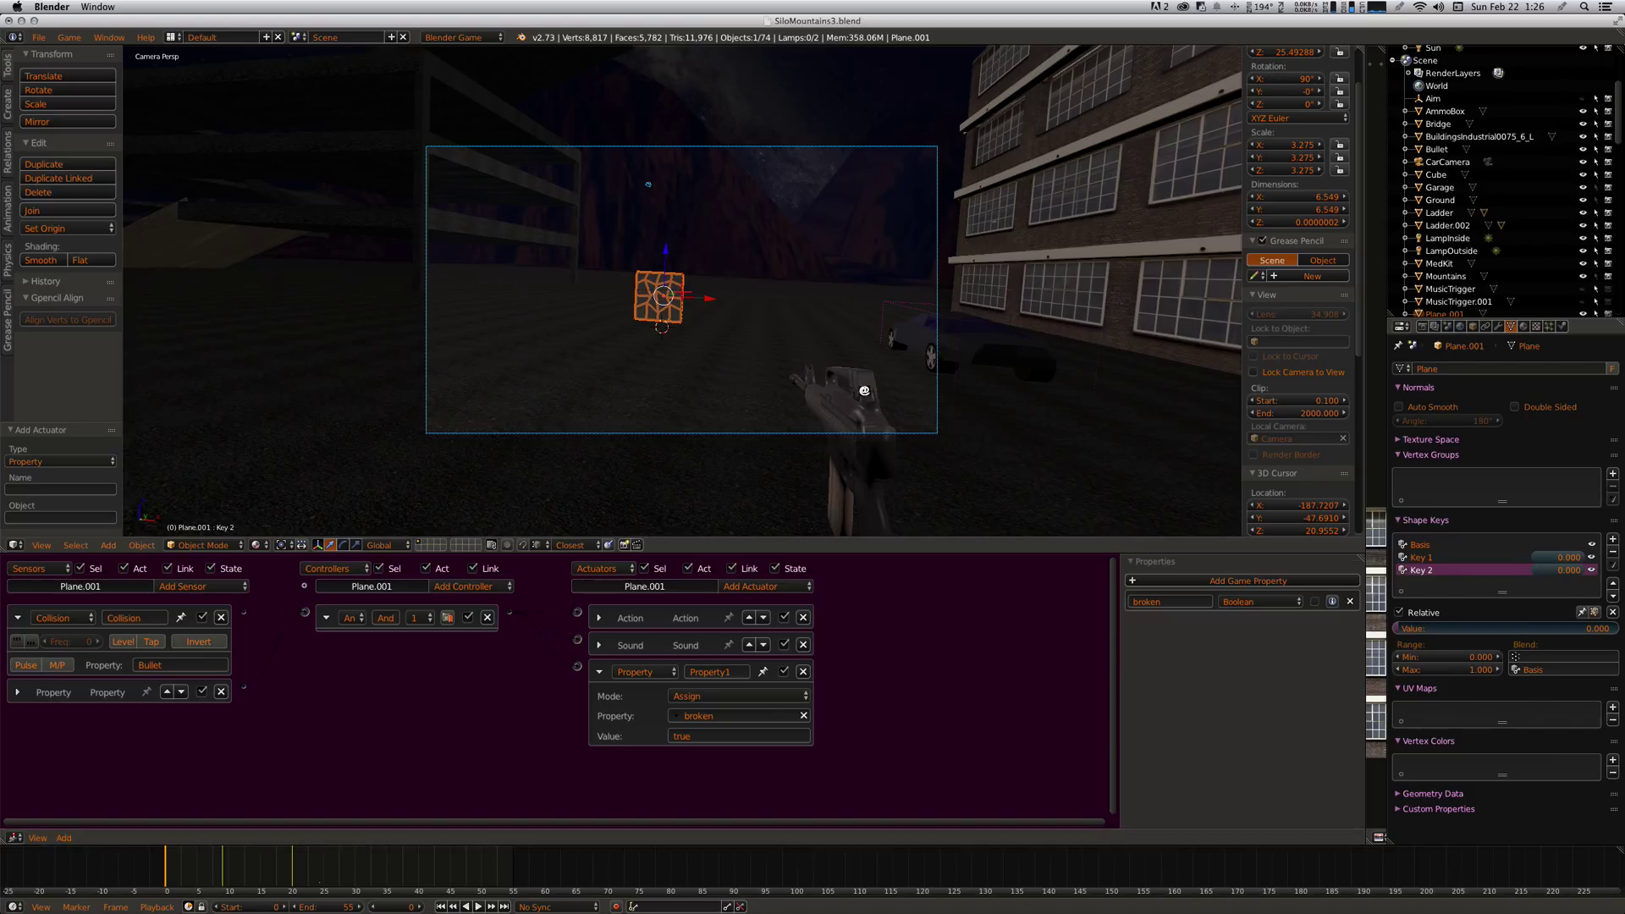